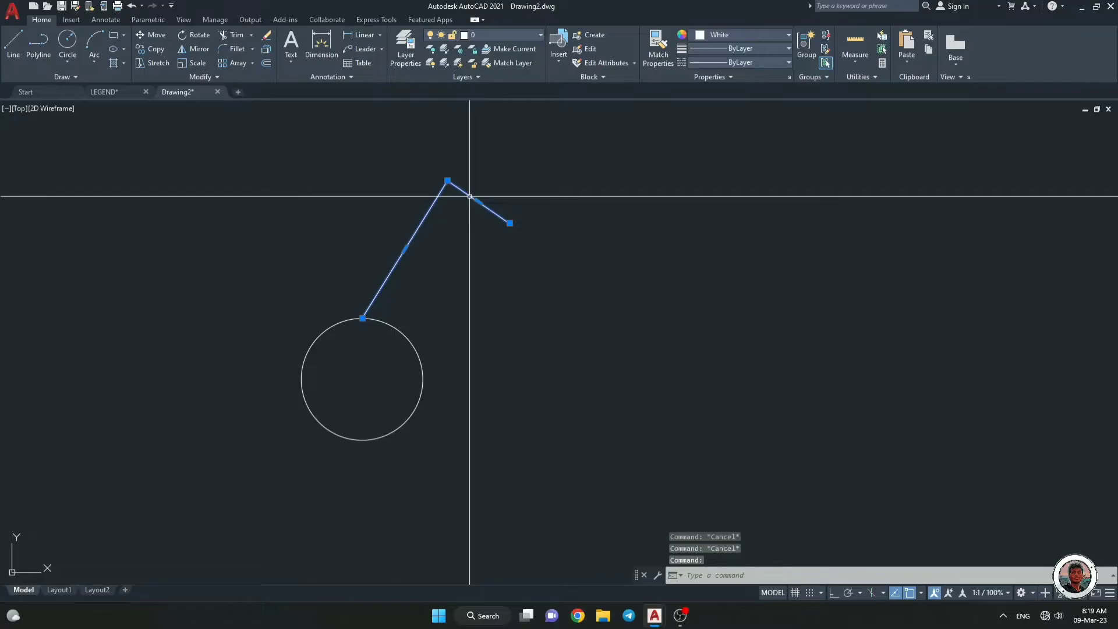
Try to offset the bent switch-arm polyline of the 1 gang 1 way symbol by 5 units.
key("Escape")
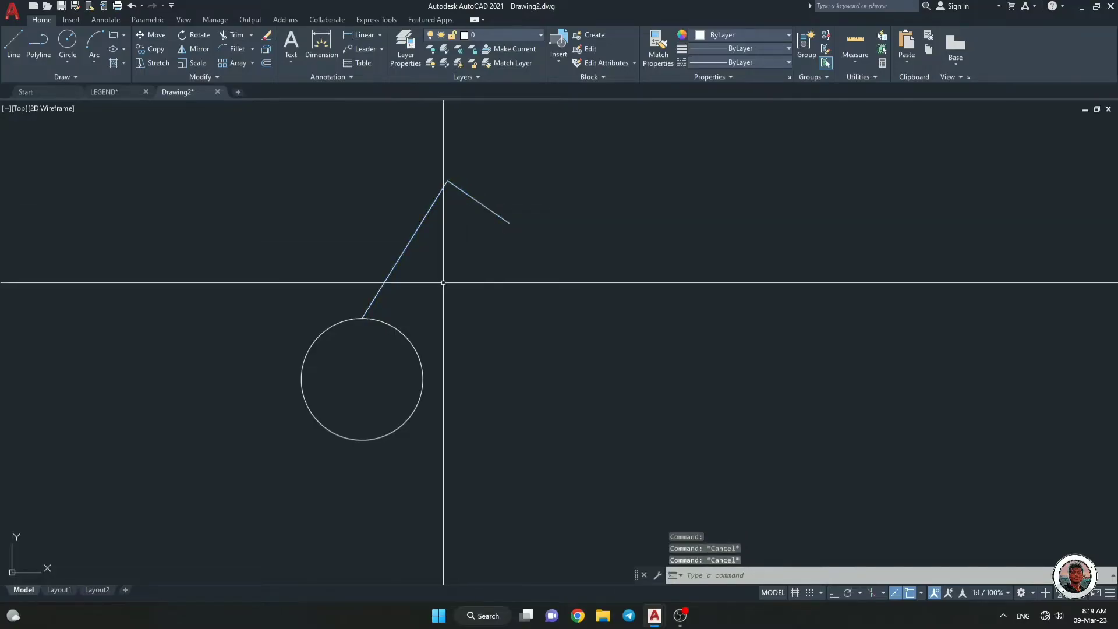
type("o")
key("Return")
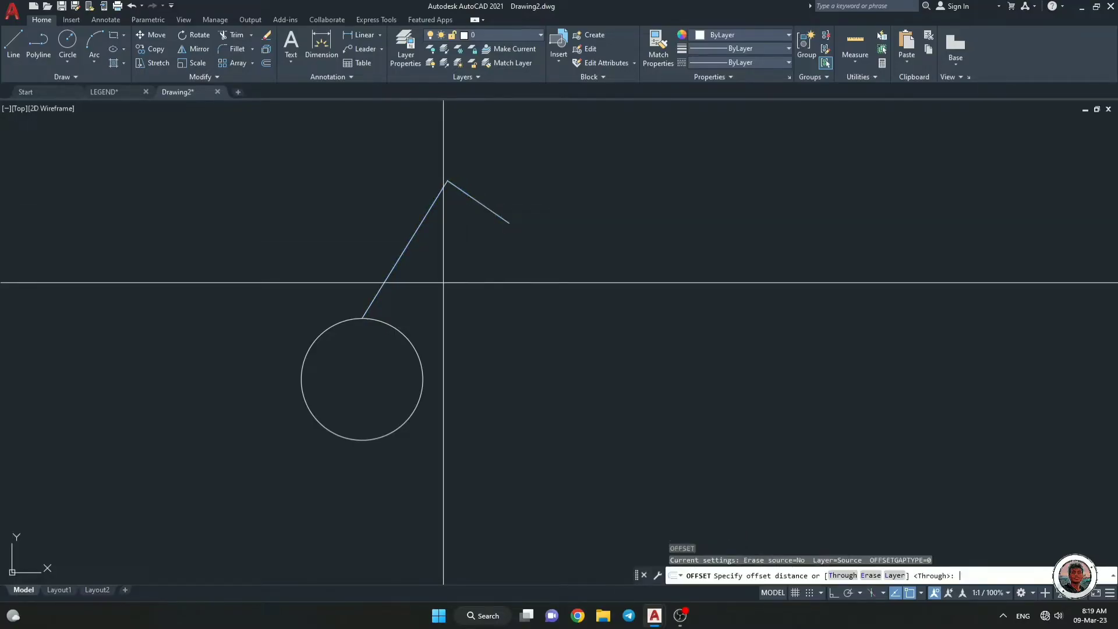
type("5")
key("Return")
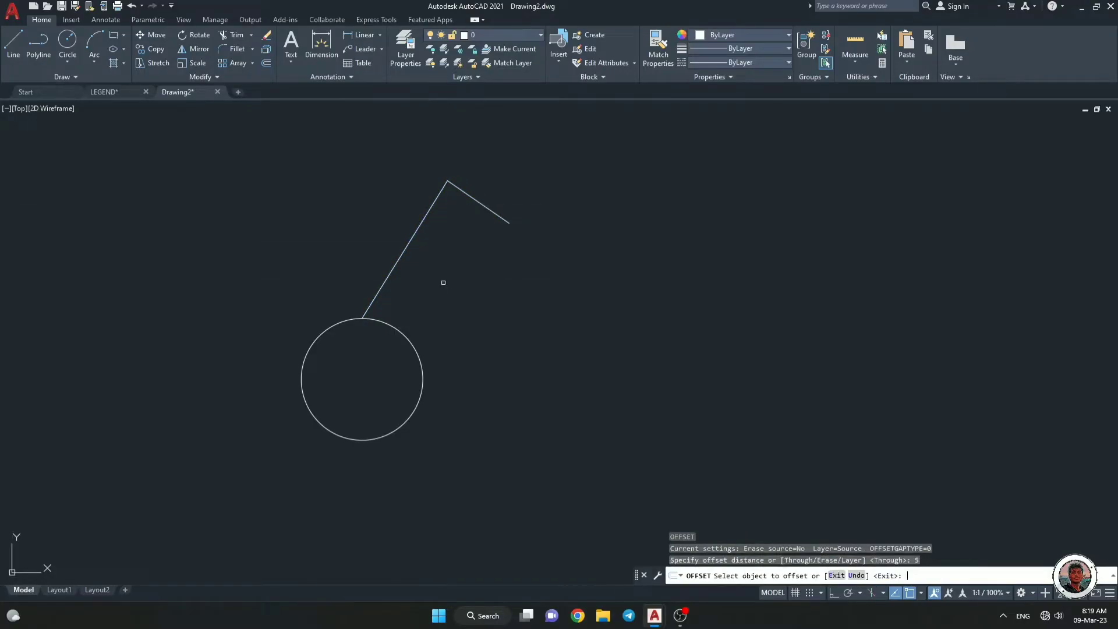
left_click(485, 203)
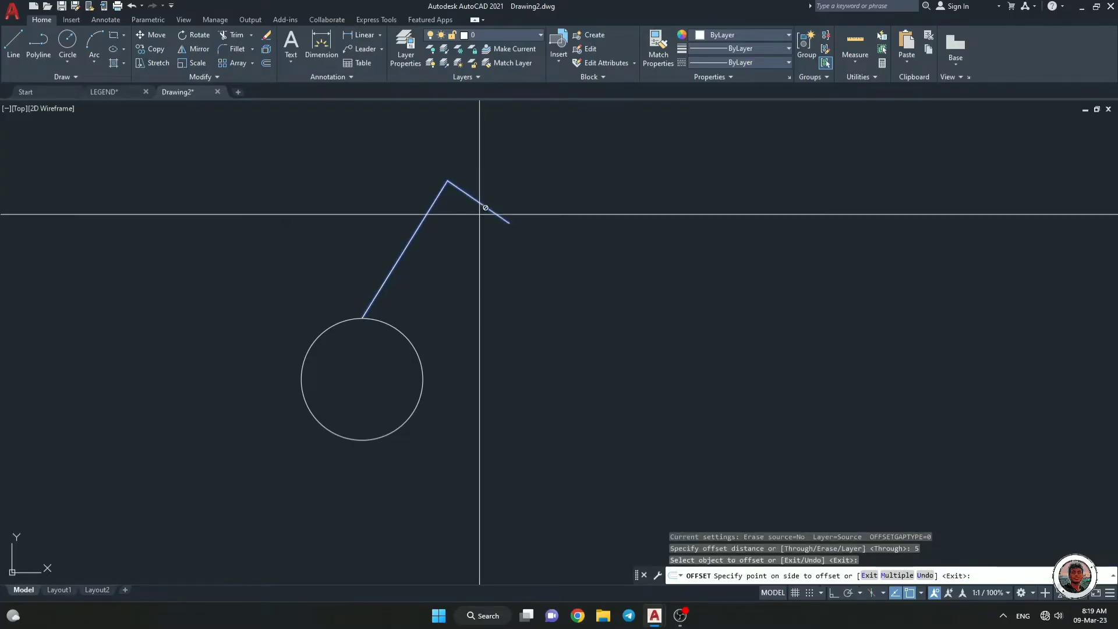
scroll(482, 202, "up", 10)
scroll(469, 225, "down", 10)
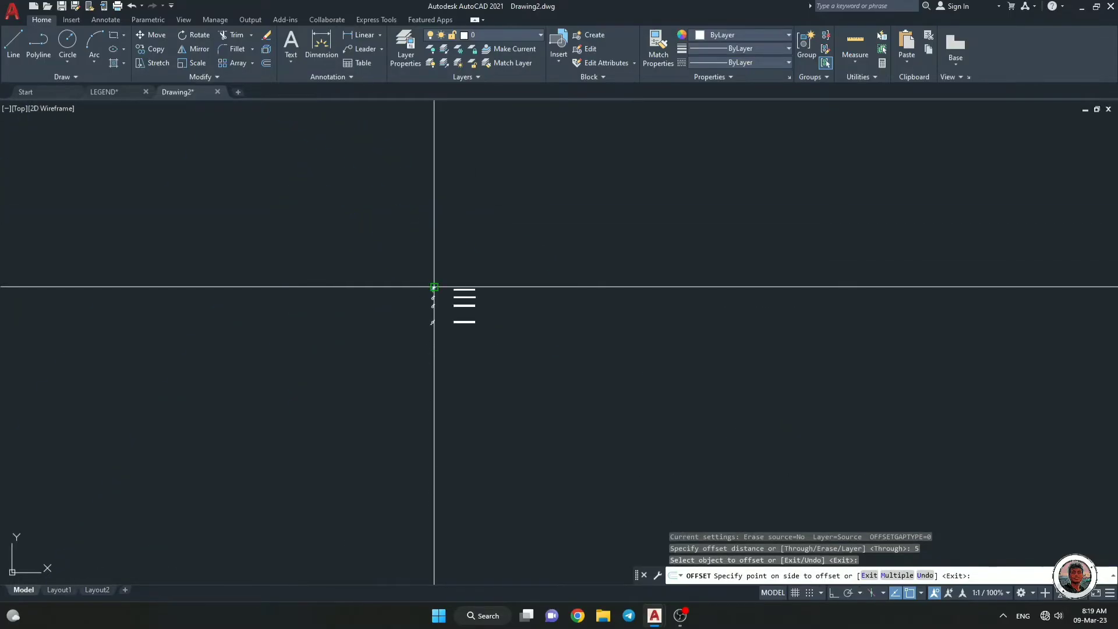
scroll(434, 285, "up", 10)
key("Escape")
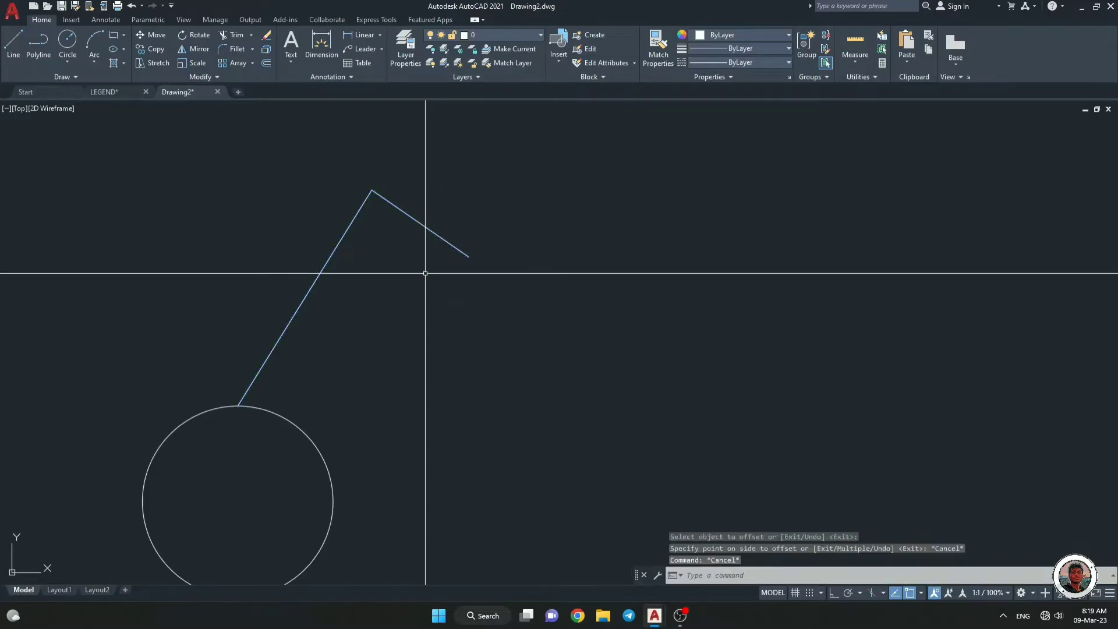
Try to offset the same switch-arm polyline 20 units toward its inner side.
key("Return")
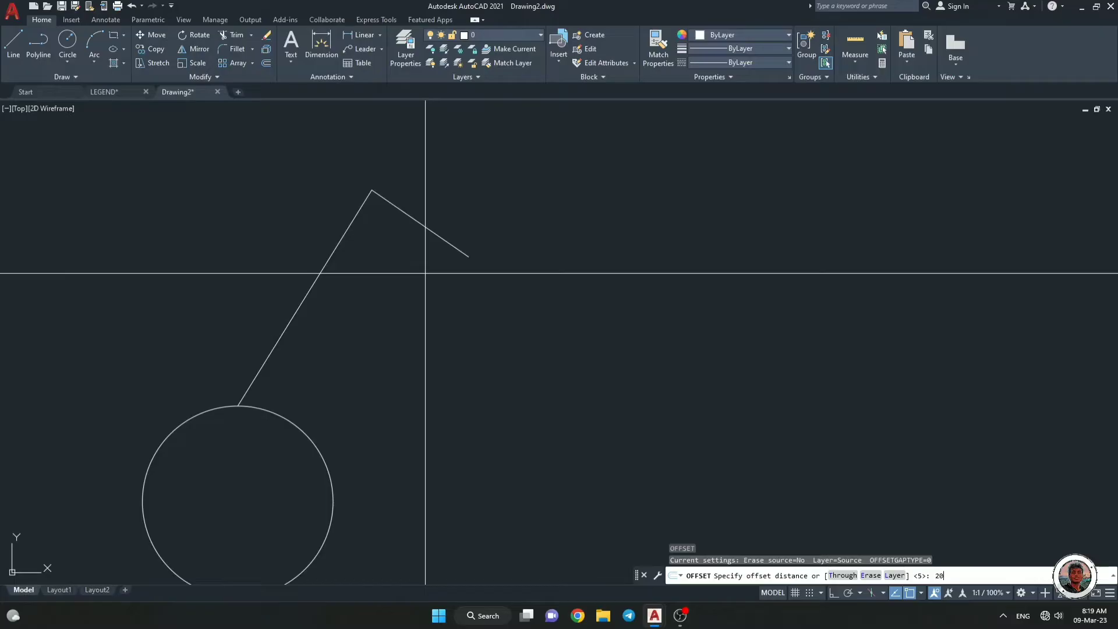
type("20")
key("Return")
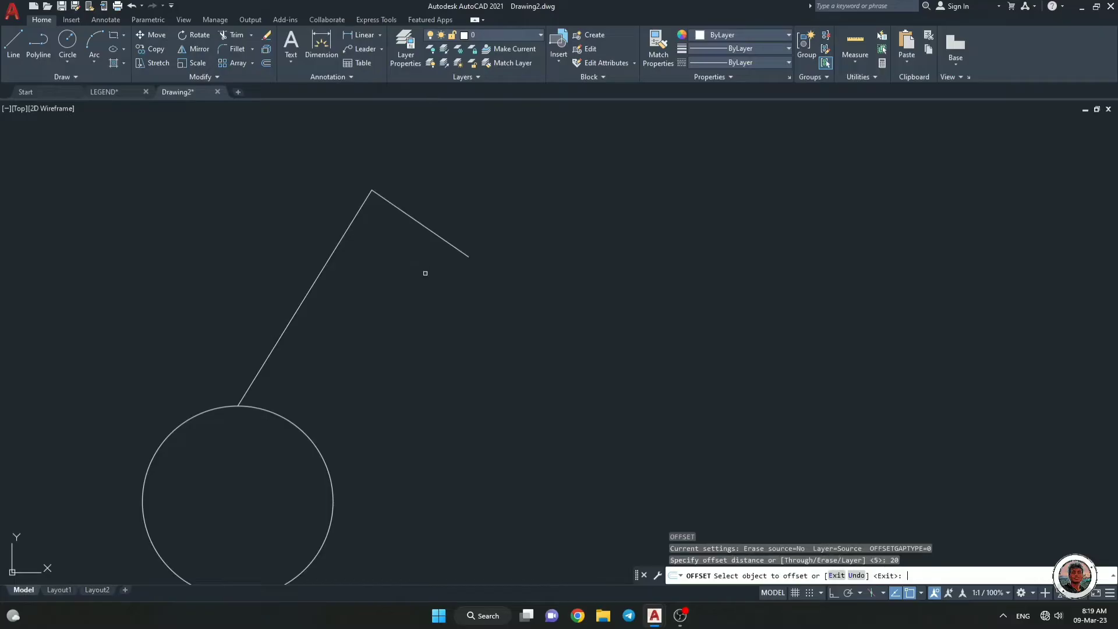
left_click(444, 240)
left_click(442, 260)
key("Escape")
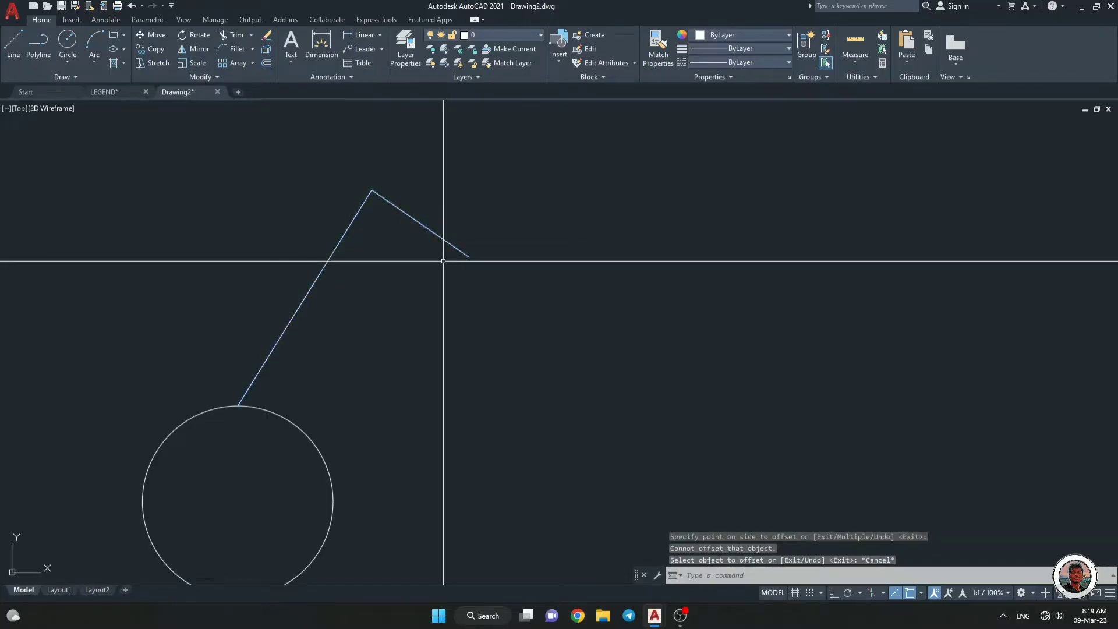
scroll(443, 261, "up", 5)
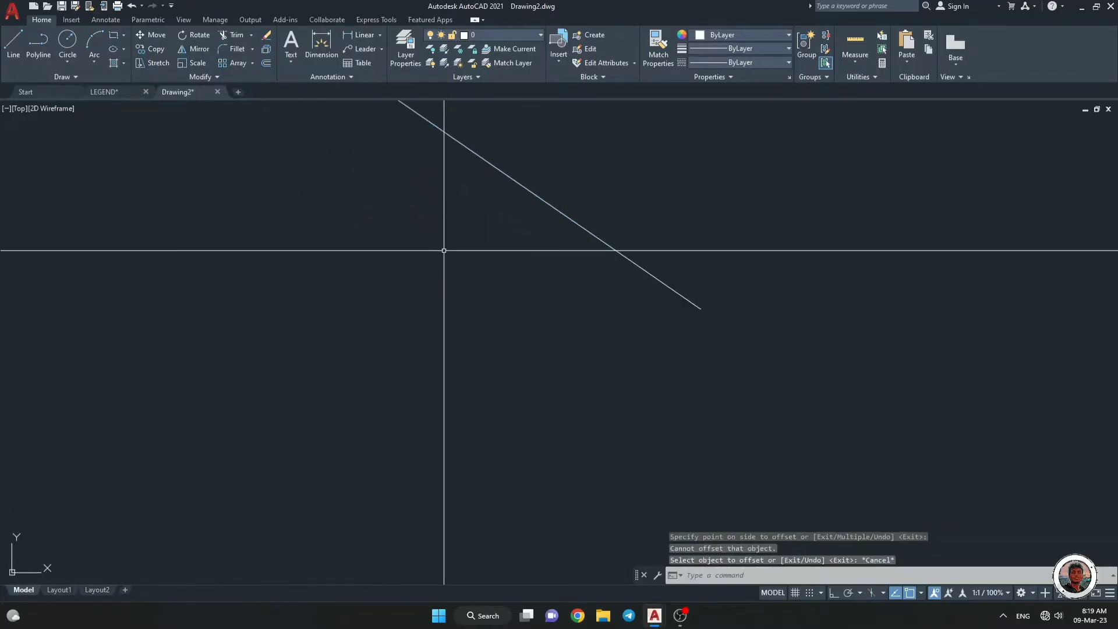
left_click(526, 240)
scroll(480, 240, "down", 7)
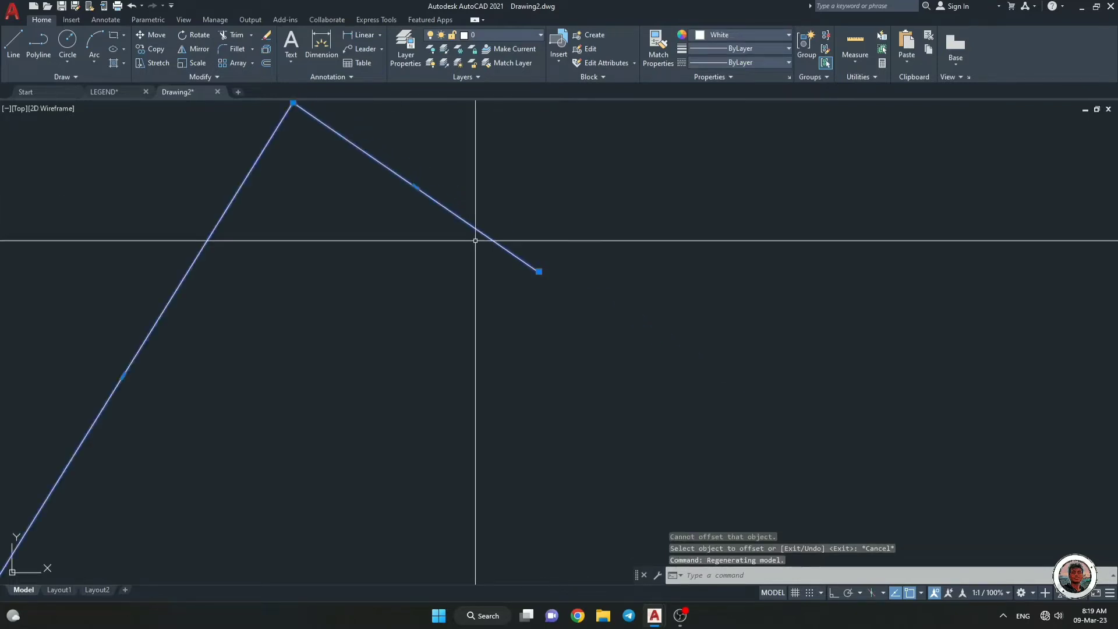
scroll(471, 237, "down", 6)
key("Escape")
key("Escape")
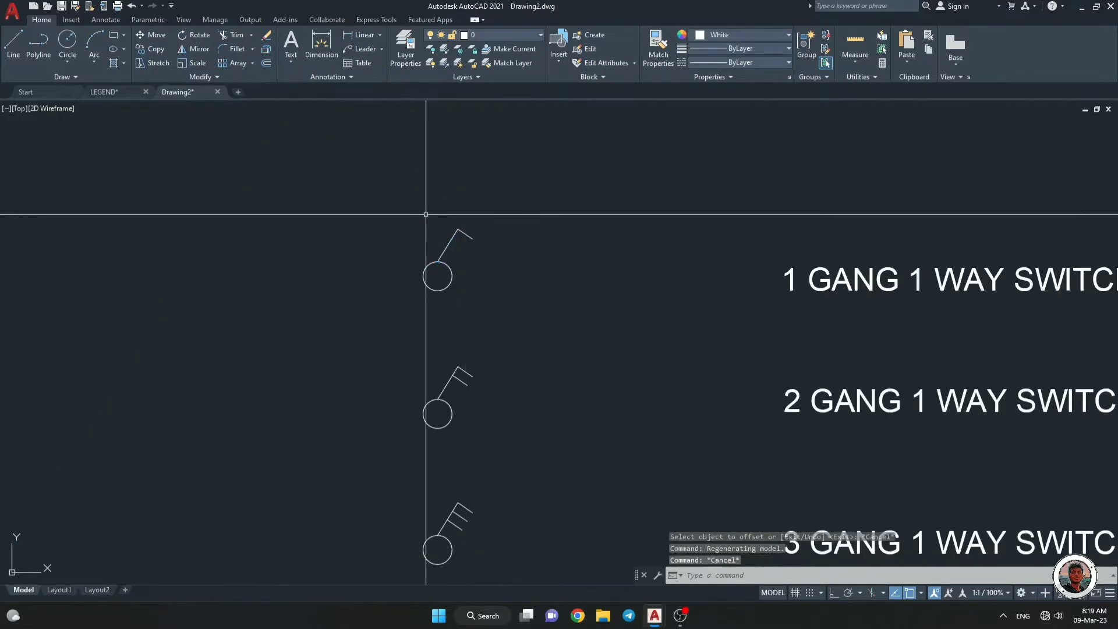
Try to offset the 1 gang 1 way switch-arm polyline by 100 units.
scroll(471, 233, "up", 3)
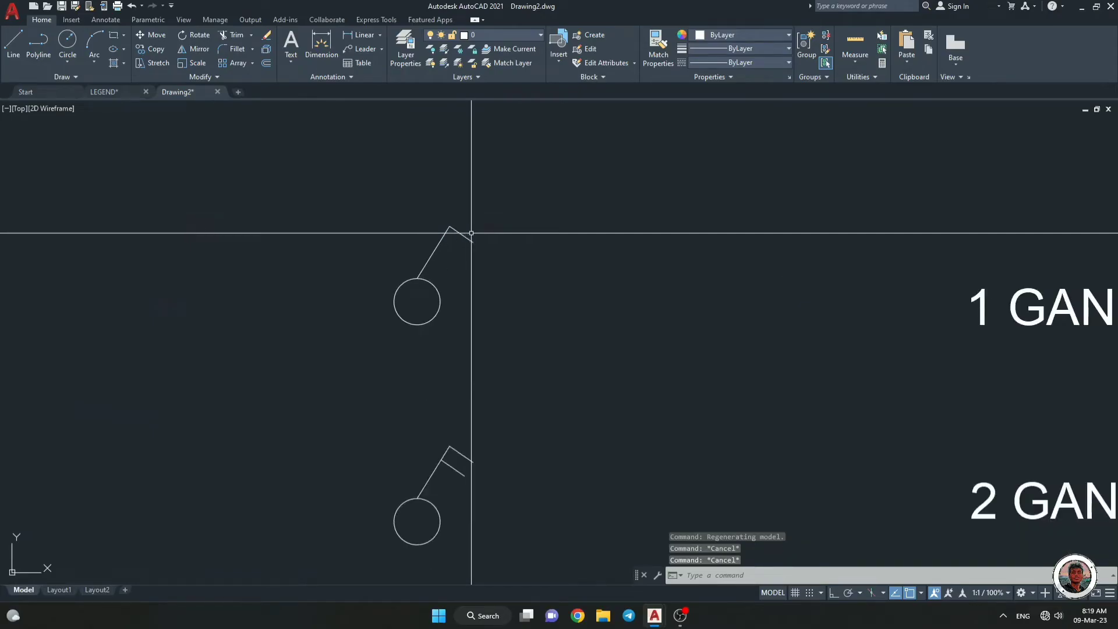
type("o")
key("Return")
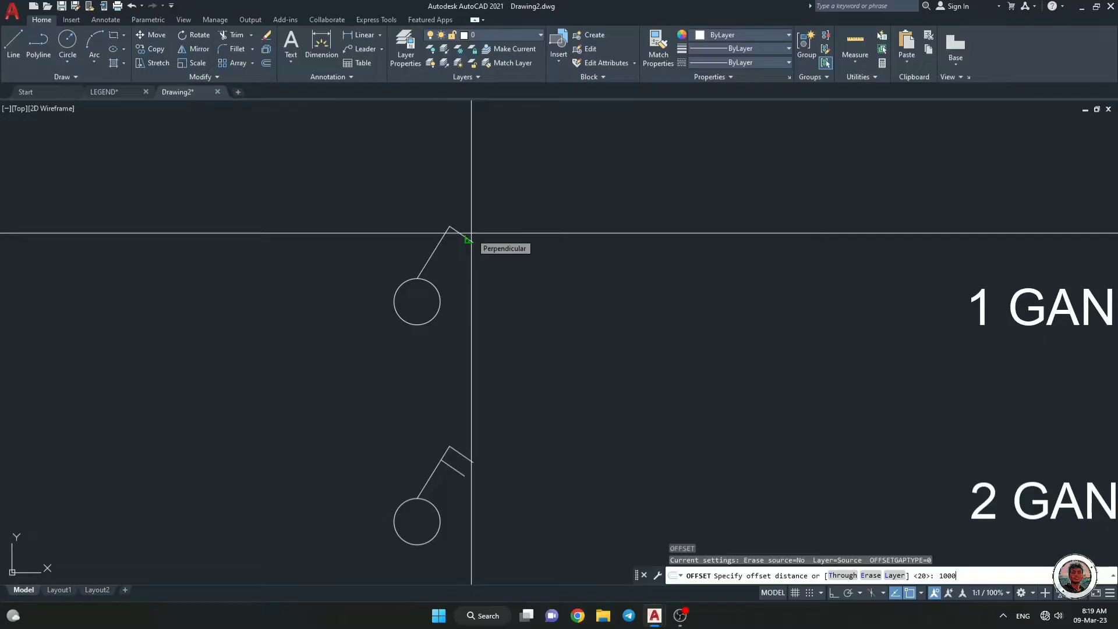
type("1000")
key("BackSpace")
key("Return")
left_click(471, 242)
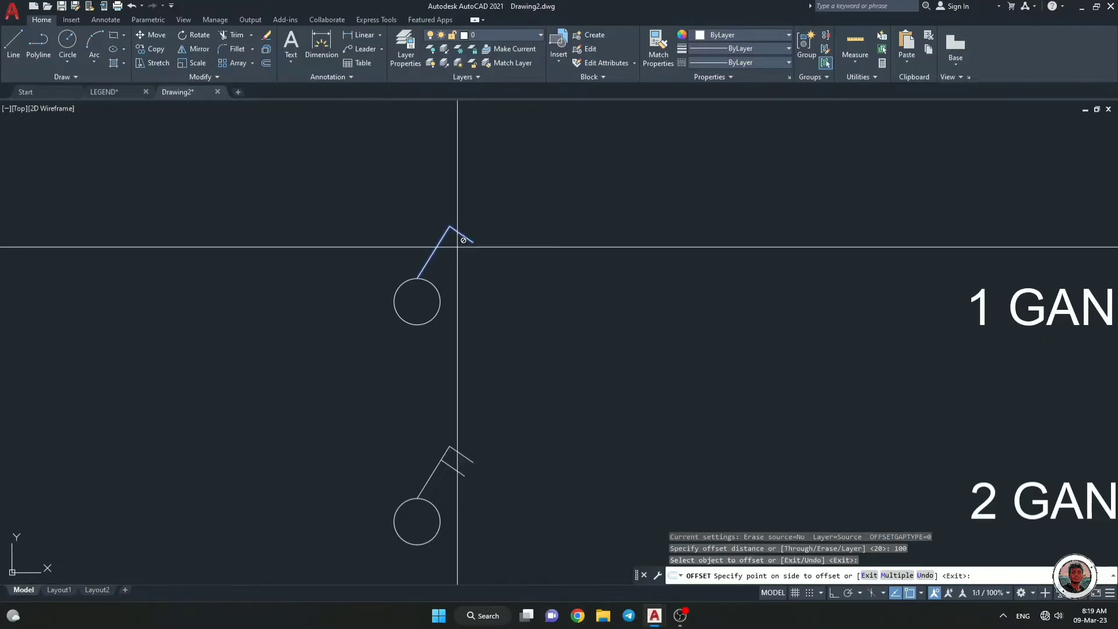
scroll(473, 234, "up", 5)
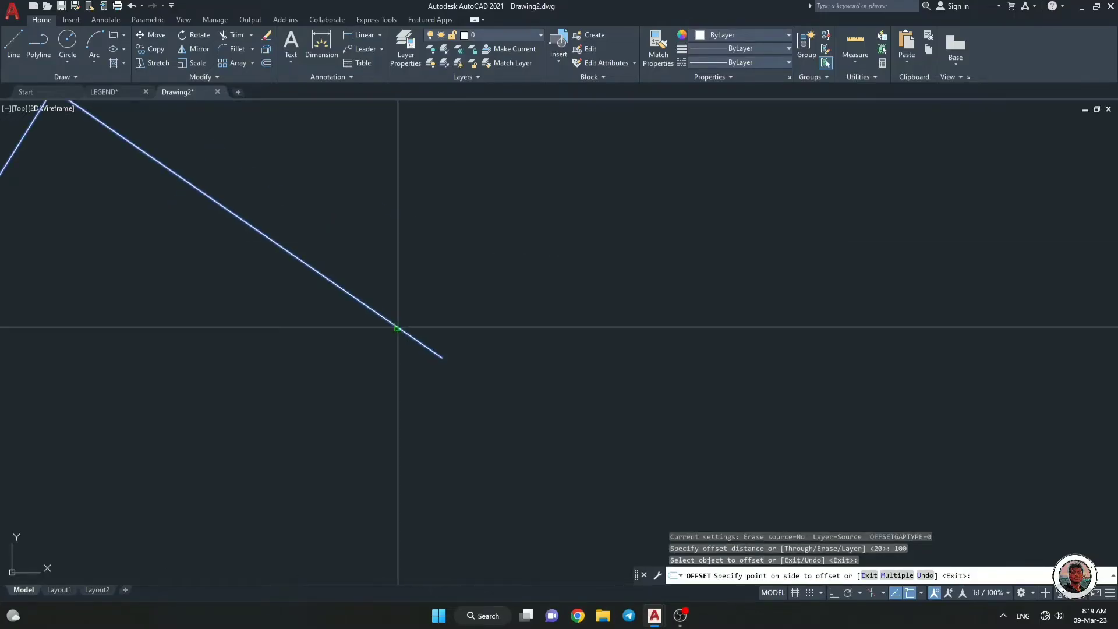
key("Escape")
key("Escape")
scroll(358, 316, "down", 2)
scroll(357, 316, "up", 2)
key("Escape")
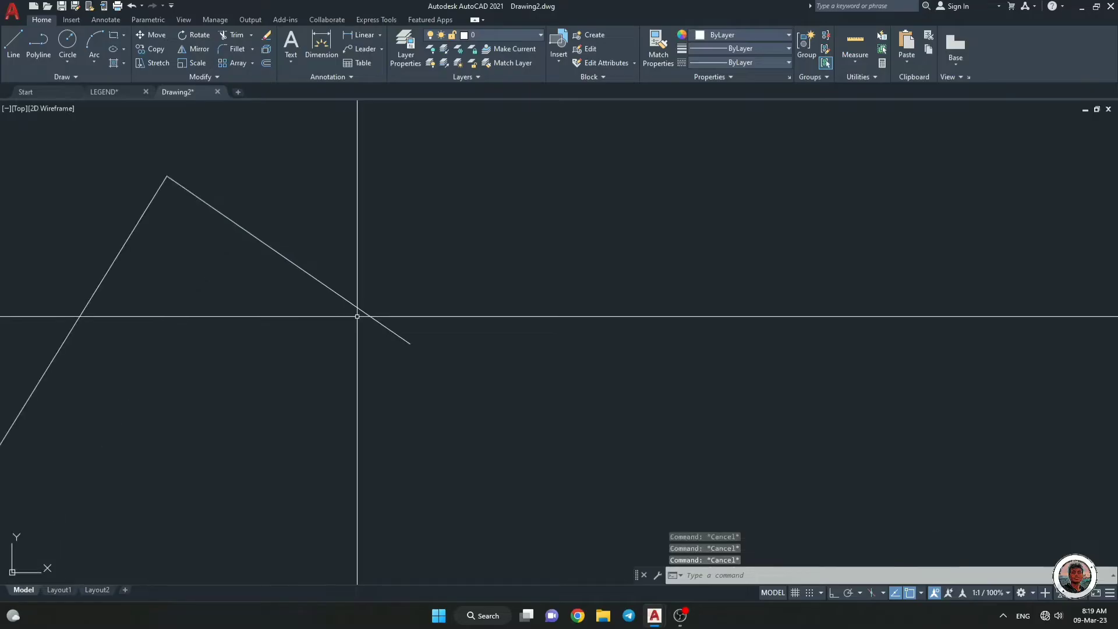
Try to offset the 1 gang 1 way switch-arm polyline inward by 1 unit.
type("o")
key("Return")
key("Return")
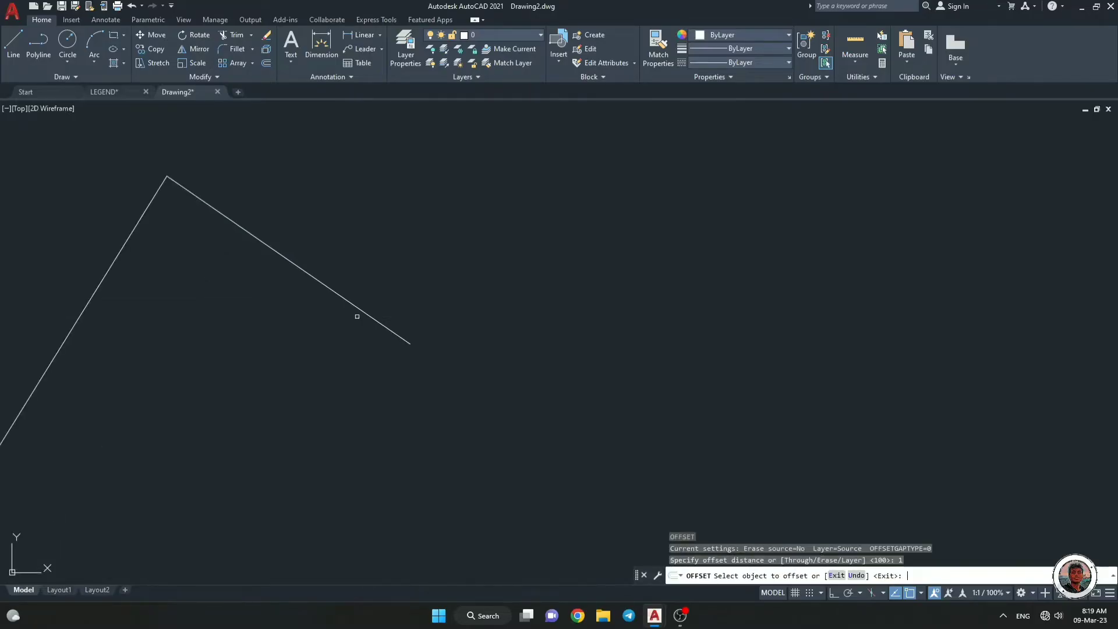
left_click(366, 317)
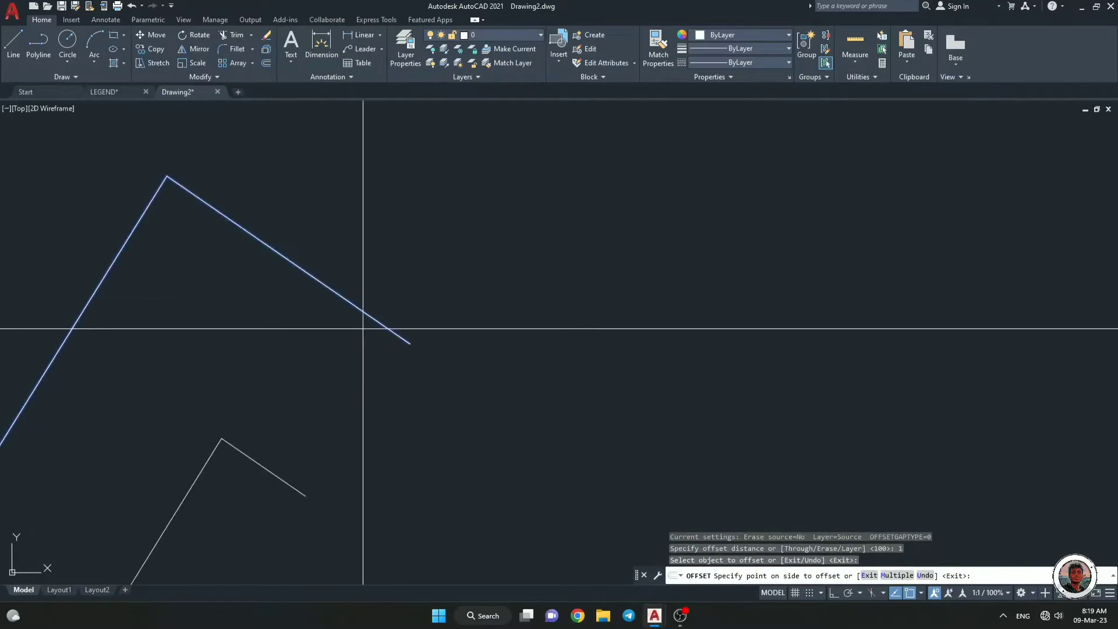
scroll(366, 327, "down", 8)
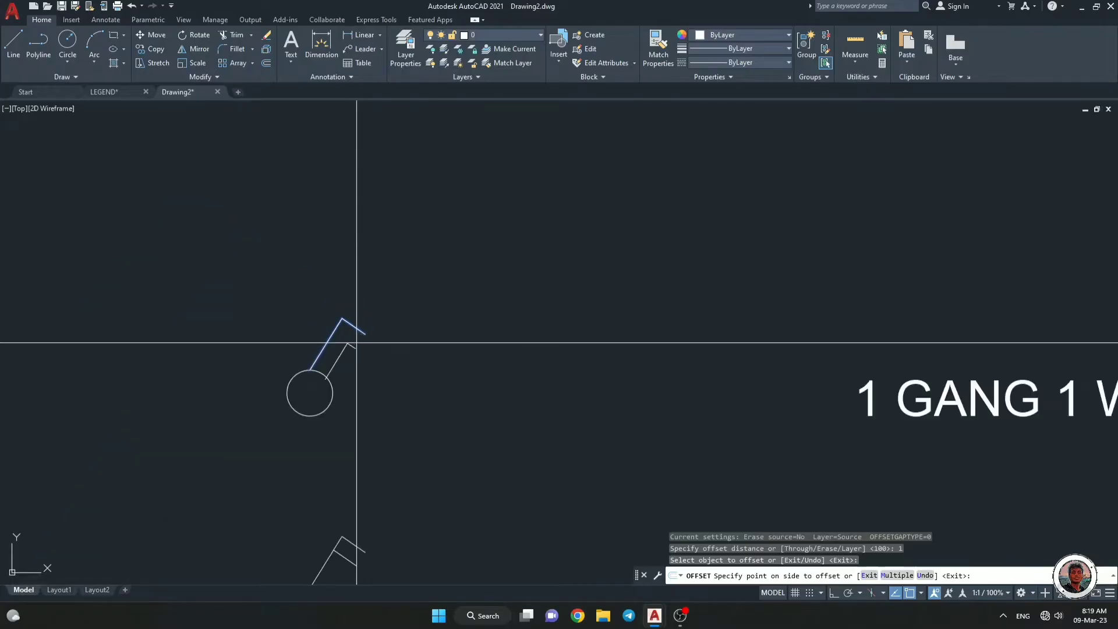
scroll(356, 344, "up", 4)
scroll(356, 344, "down", 6)
key("Escape")
scroll(355, 347, "up", 4)
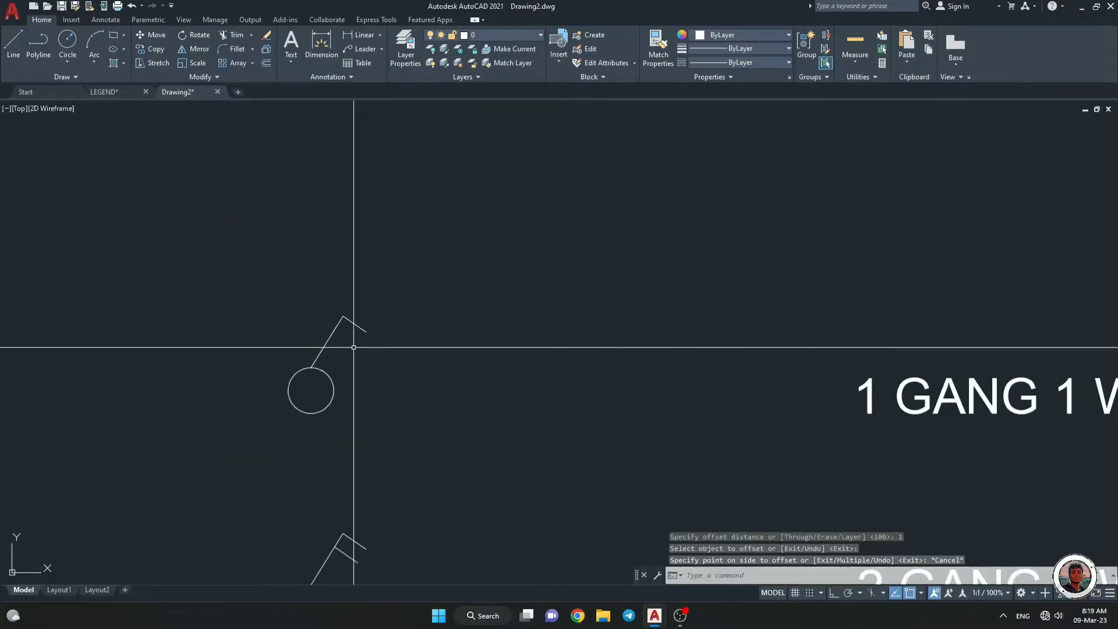
type("o")
key("Return")
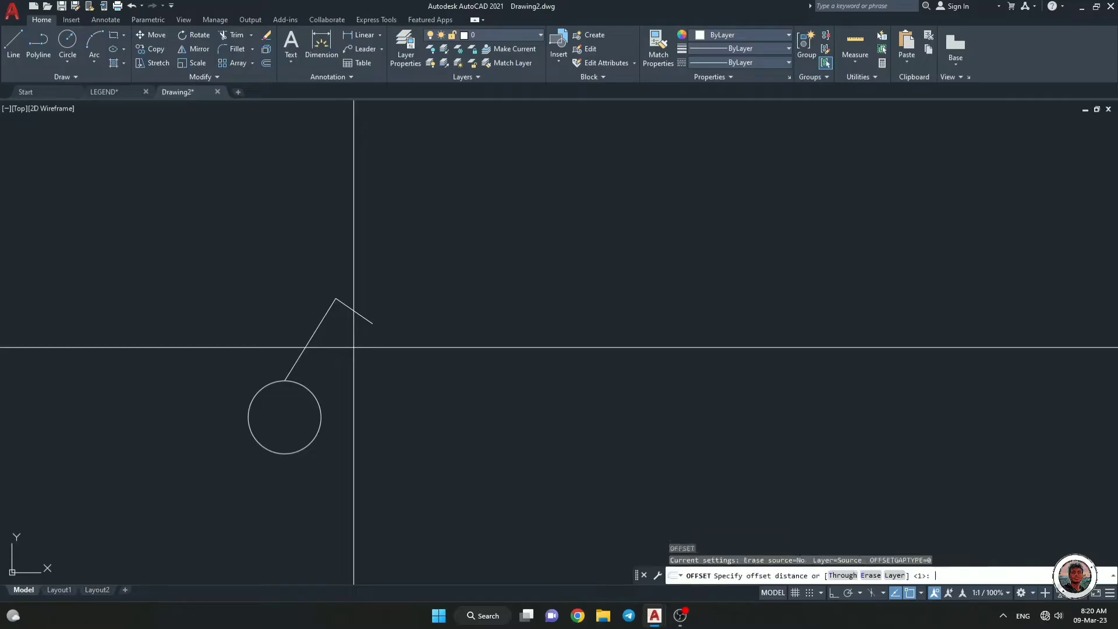
key("Escape")
Scale up all four switch symbols with their labels freehand, using the start of the 1 GANG 2 WAY SWITCH label as base point.
scroll(354, 348, "down", 5)
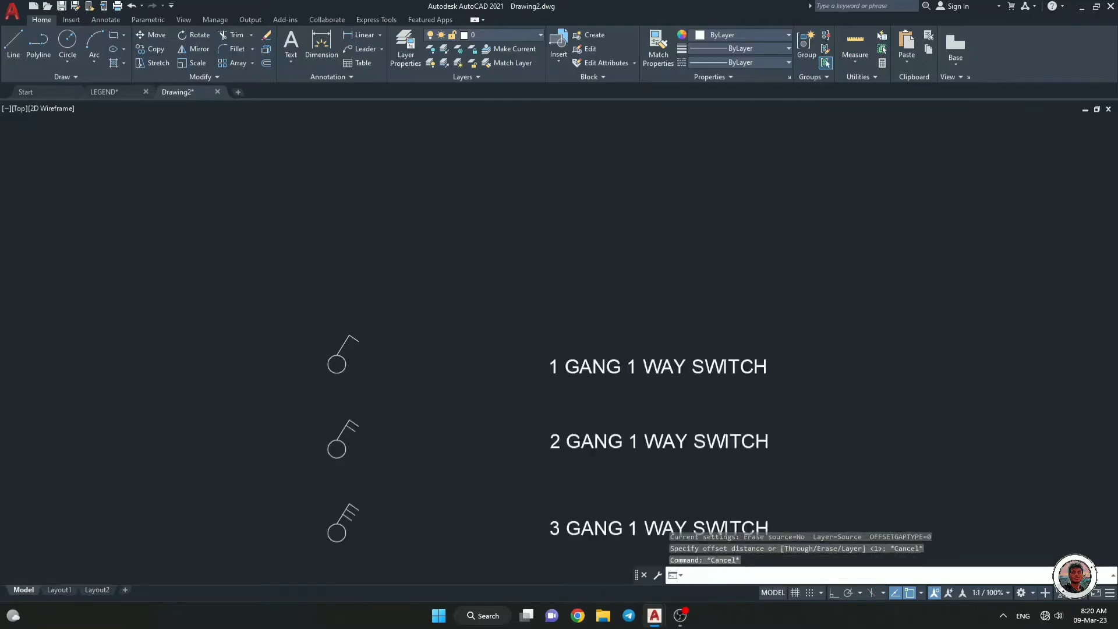
scroll(355, 403, "down", 5)
left_click(487, 464)
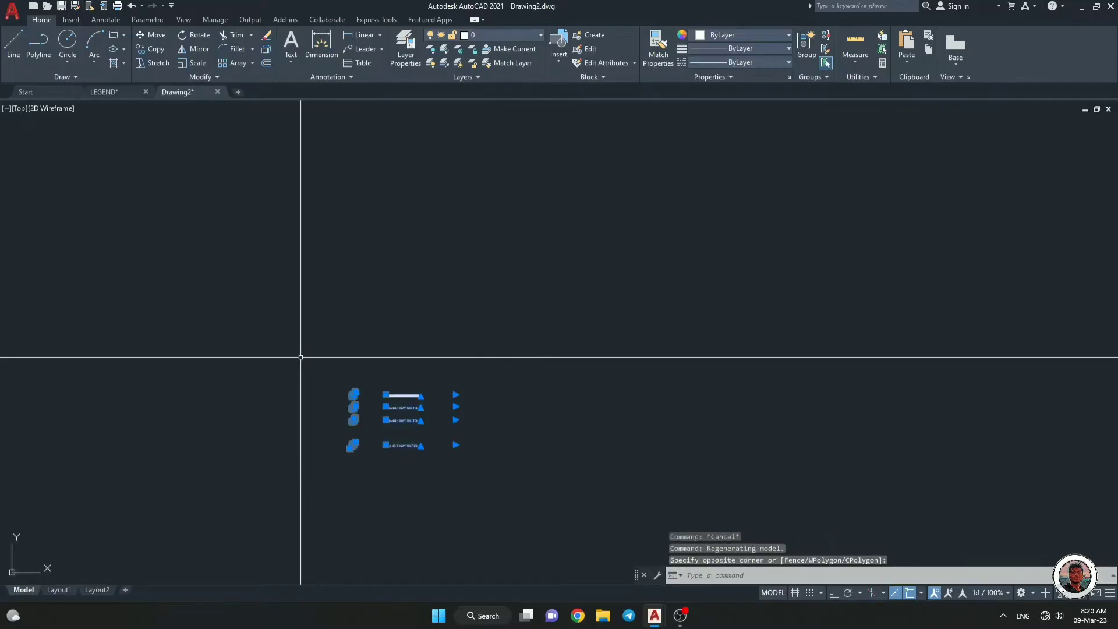
scroll(425, 451, "up", 4)
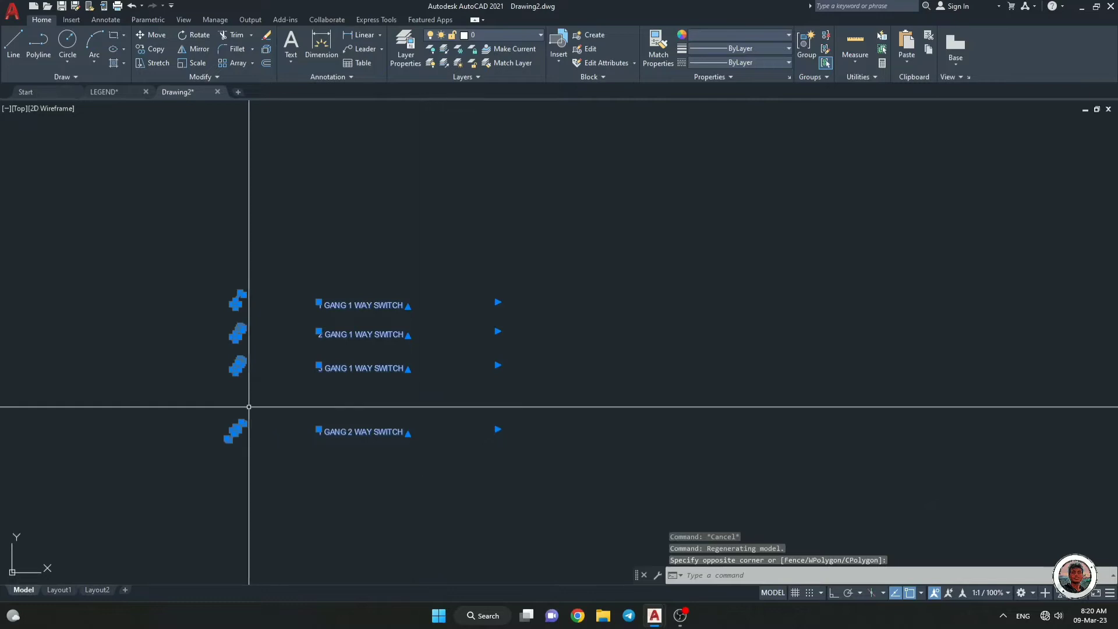
type("sc")
key("Return")
left_click(324, 412)
scroll(370, 442, "down", 3)
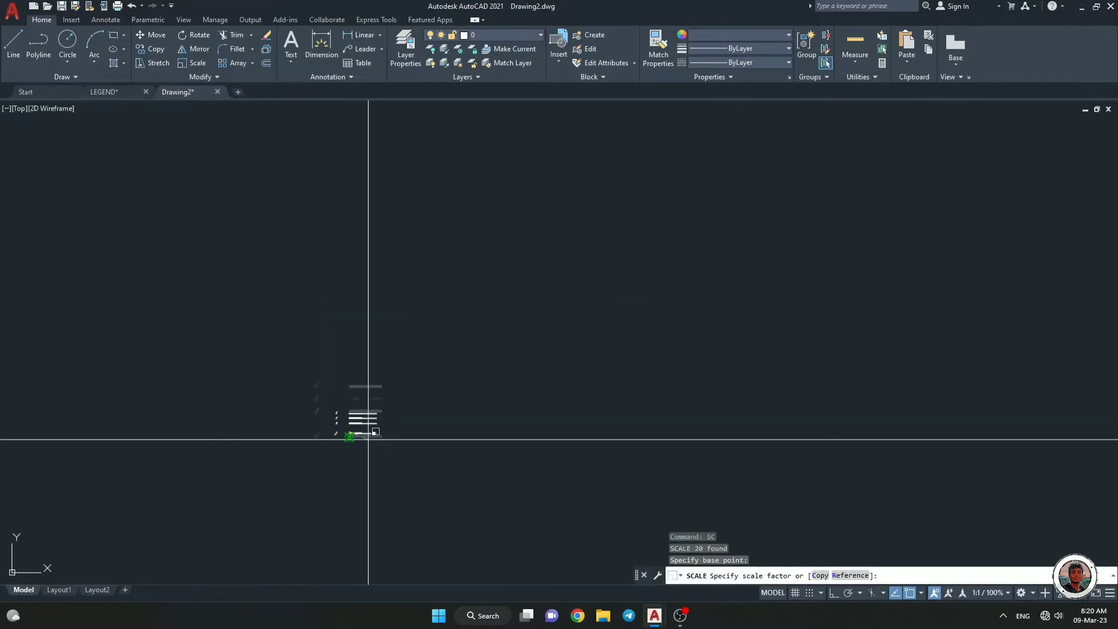
scroll(432, 453, "up", 3)
scroll(557, 442, "down", 3)
scroll(481, 392, "up", 3)
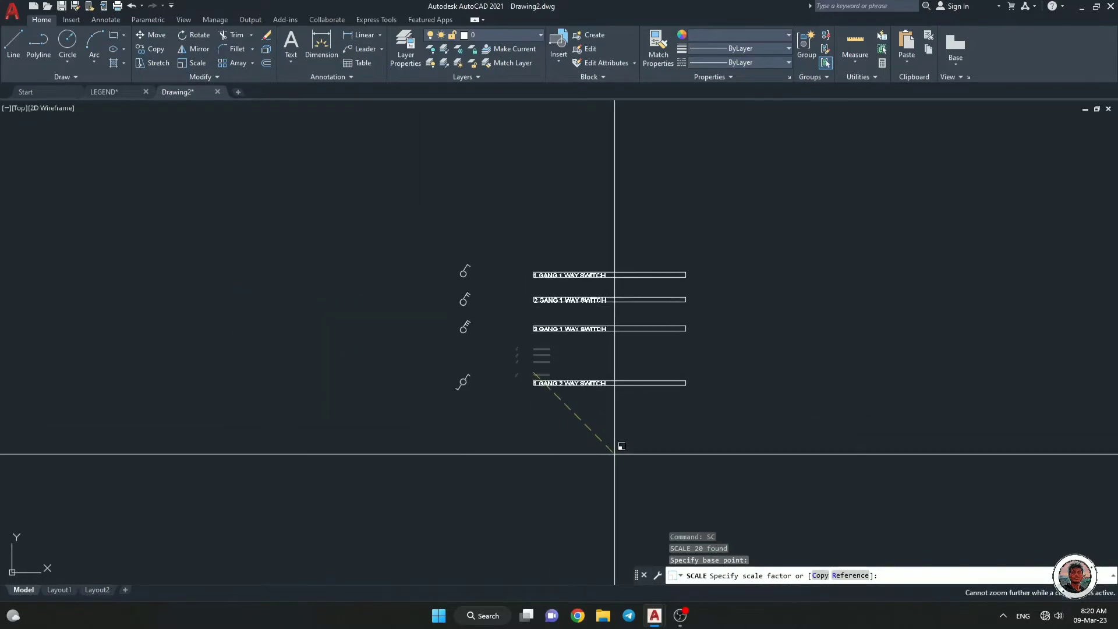
Try to offset the enlarged 1 gang 1 way switch-arm polyline inward by 10 units.
type("o")
scroll(445, 216, "up", 5)
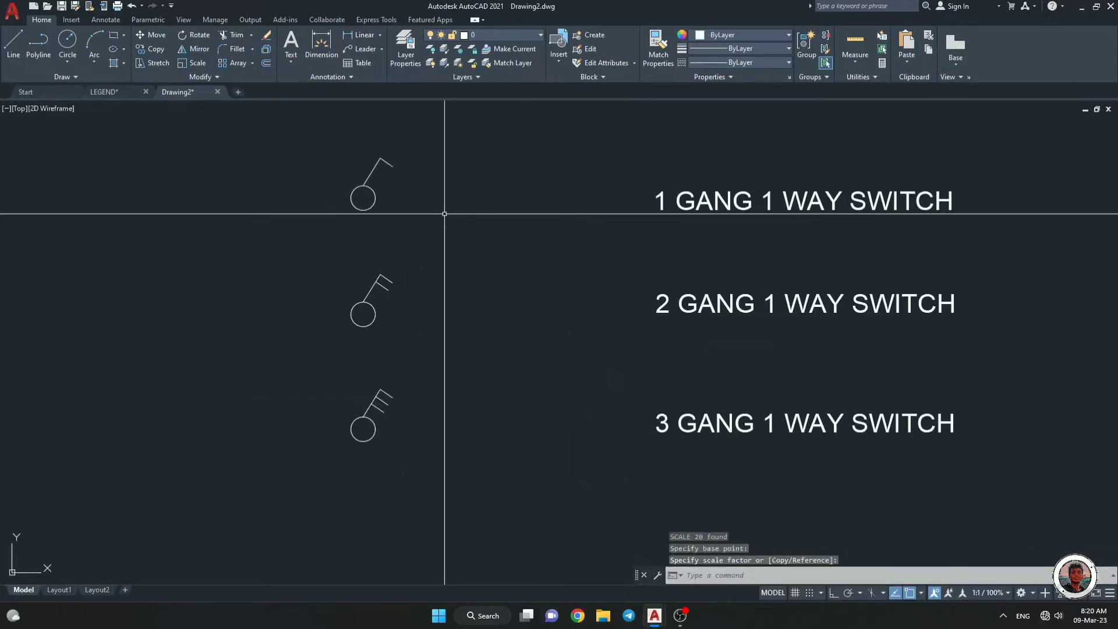
key("Return")
type("10")
key("Return")
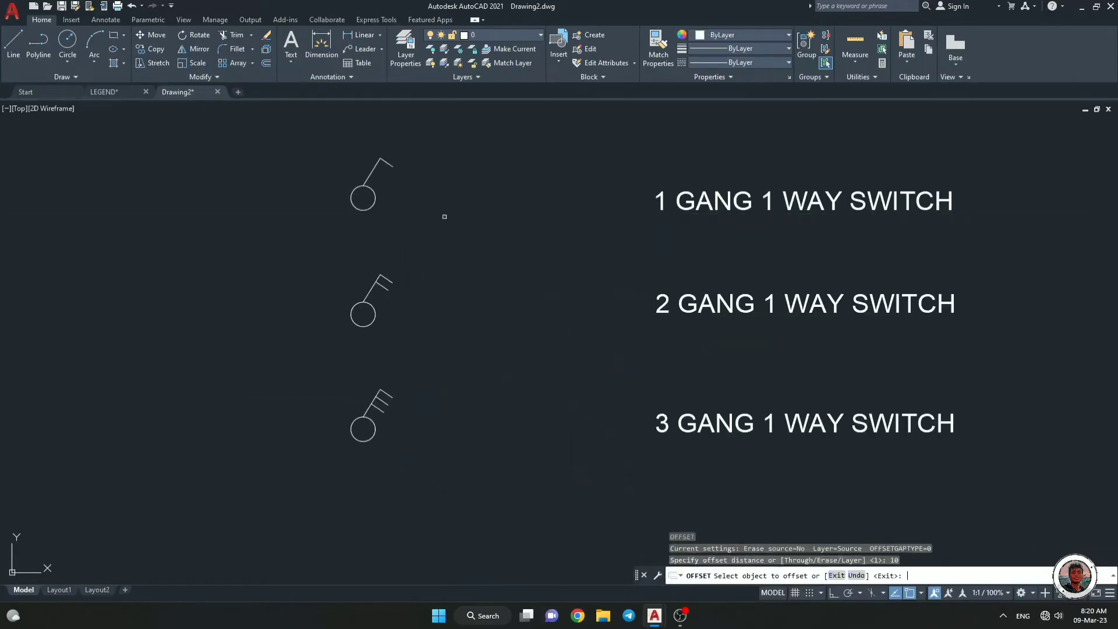
left_click(390, 166)
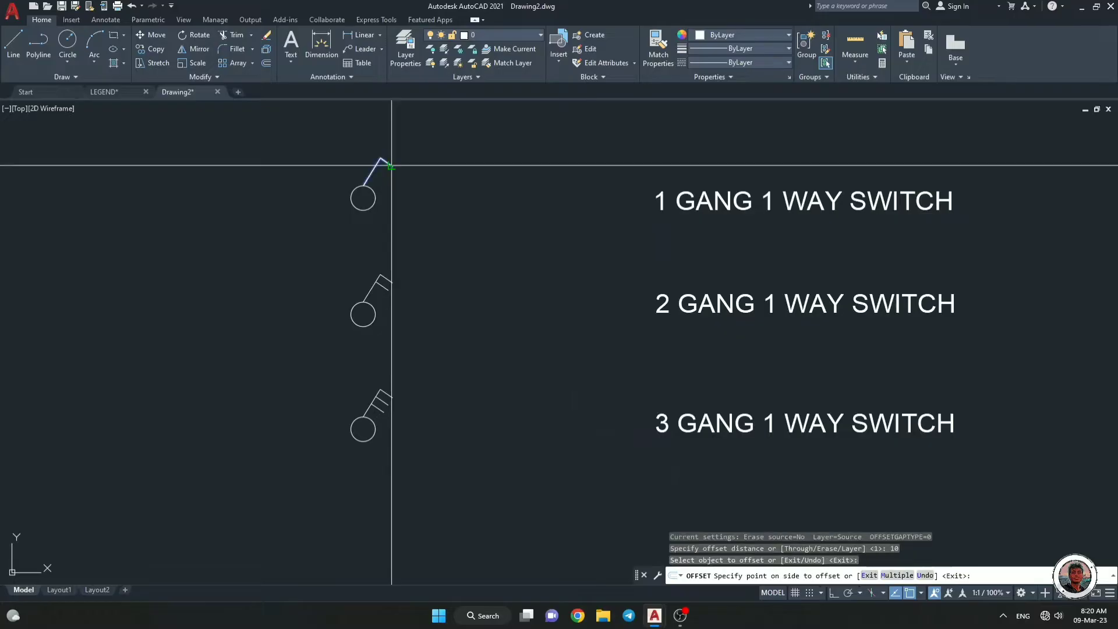
scroll(387, 166, "up", 8)
scroll(407, 175, "down", 2)
middle_click_drag(407, 175, 393, 222)
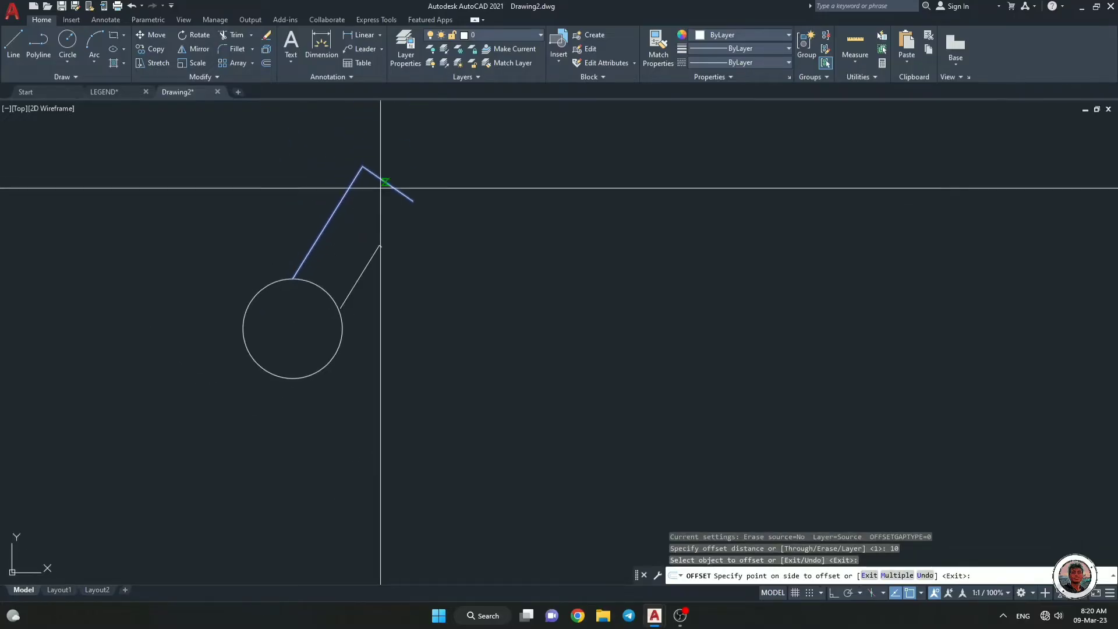
key("Escape")
Scale all four switch symbols and labels up again freehand, with the start of the 1 GANG 2 WAY SWITCH label as base point.
scroll(392, 242, "down", 10)
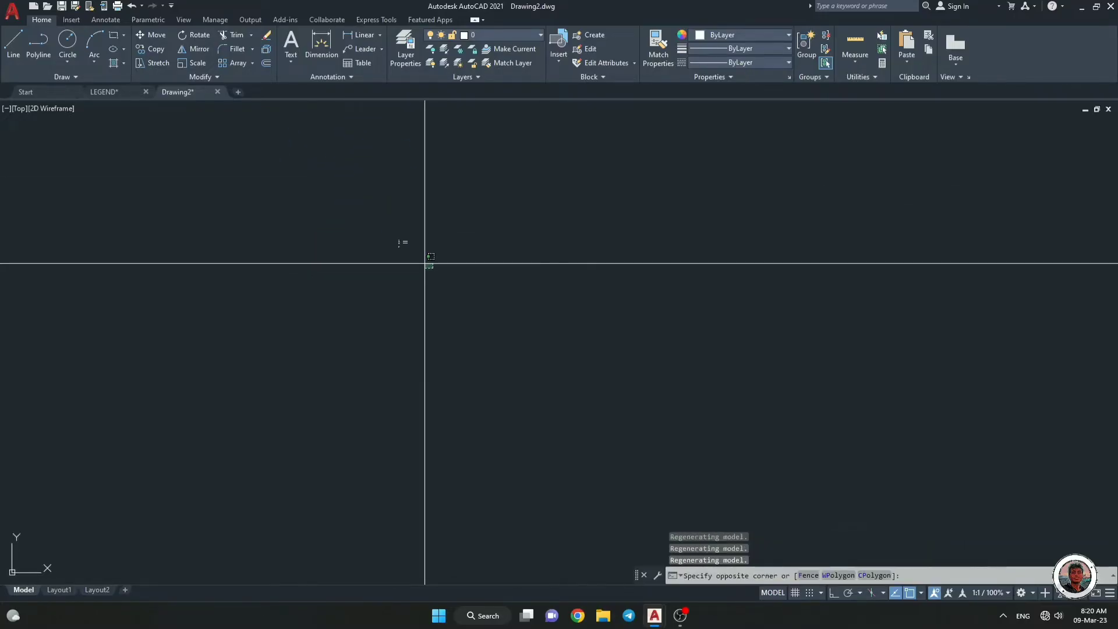
scroll(402, 243, "up", 2)
left_click(527, 342)
scroll(396, 238, "up", 1)
left_click(315, 200)
type("sc")
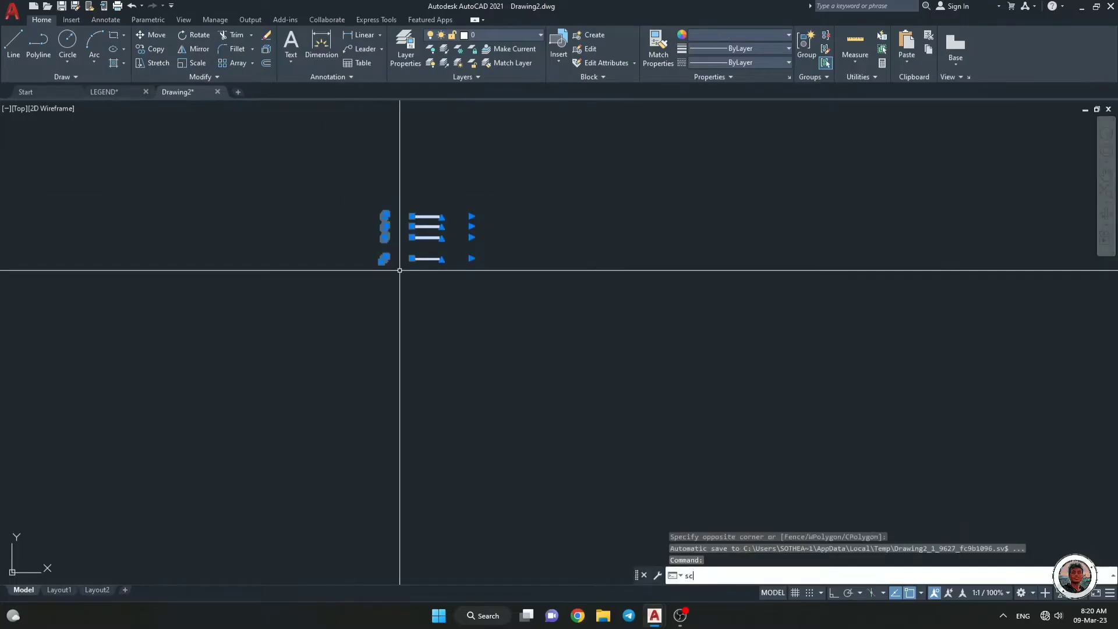
key("Return")
left_click(403, 241)
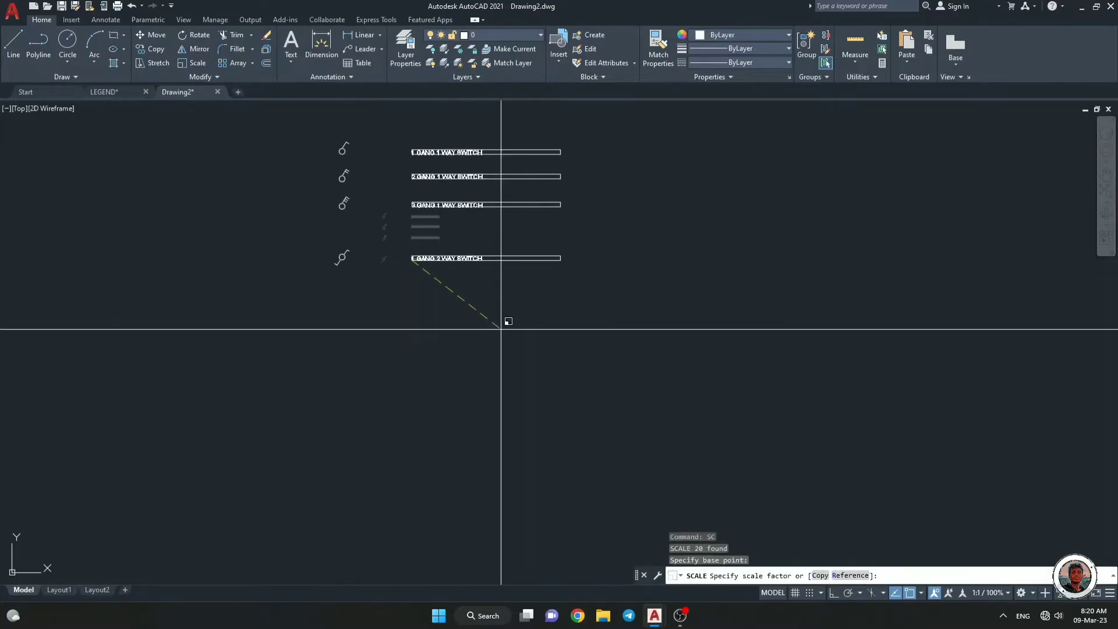
scroll(589, 394, "up", 2)
scroll(626, 430, "down", 1)
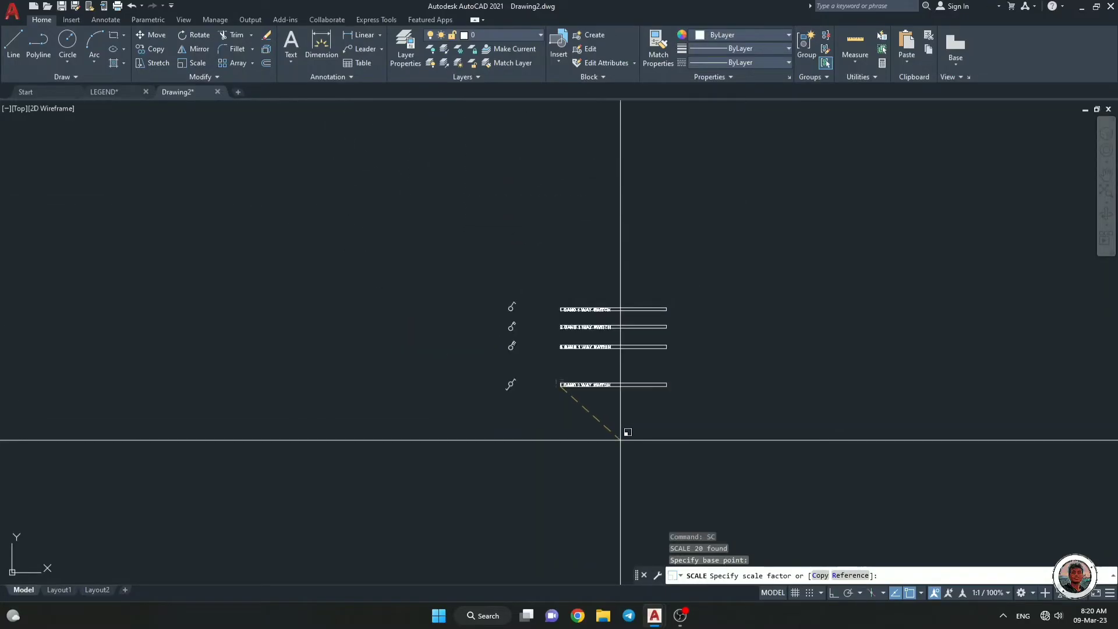
scroll(646, 438, "up", 1)
left_click(764, 473)
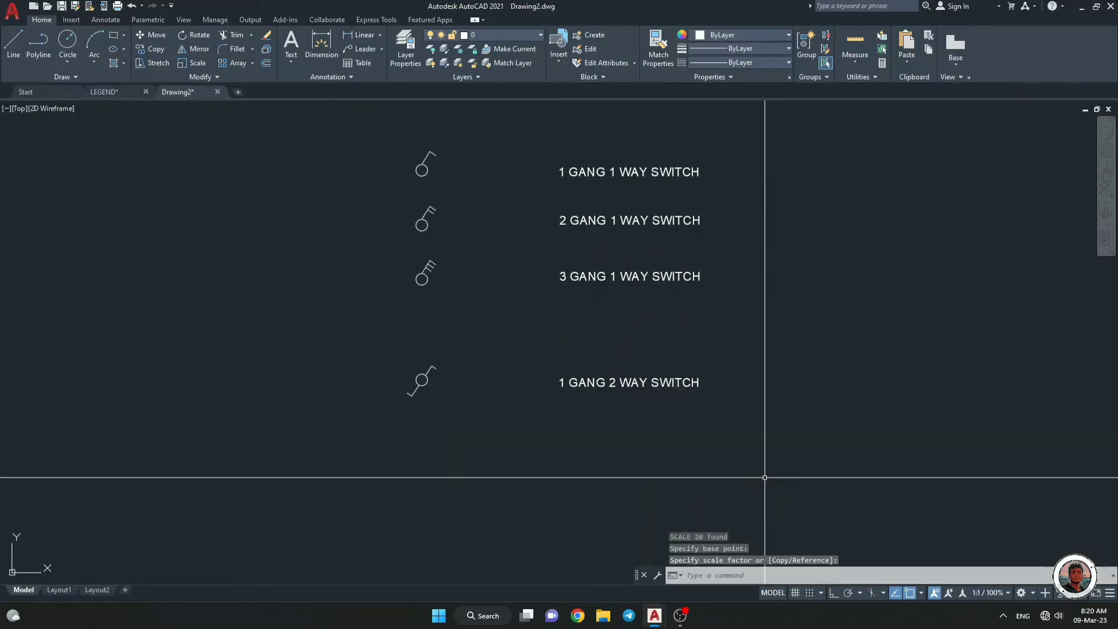
Try to offset the rescaled 1 gang 1 way switch-arm polyline inward by 10 units.
scroll(446, 150, "up", 8)
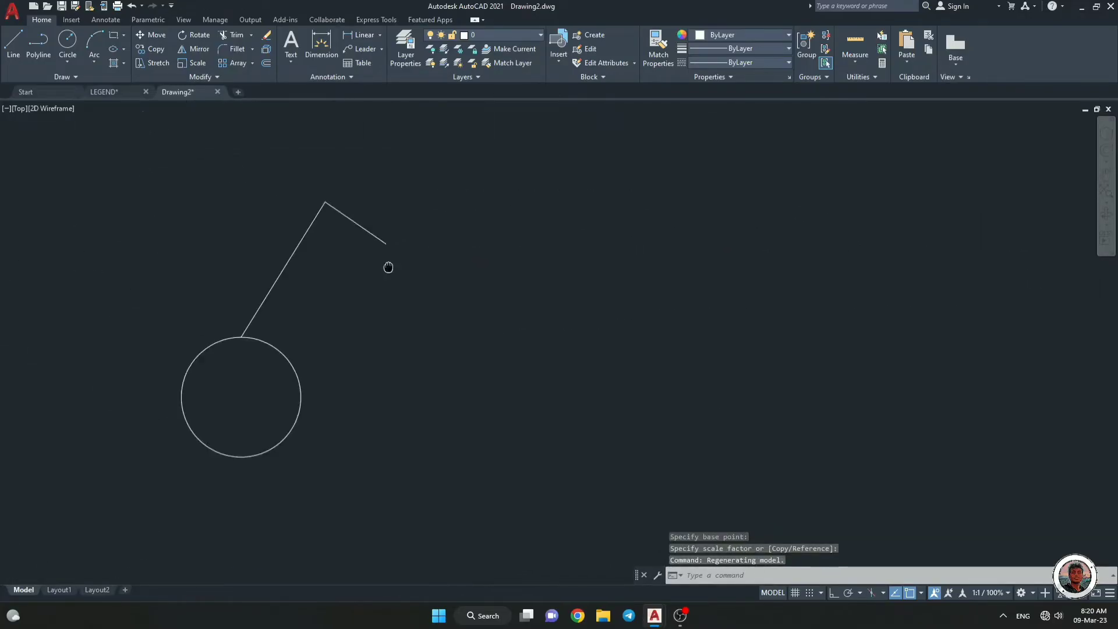
type("o")
key("Return")
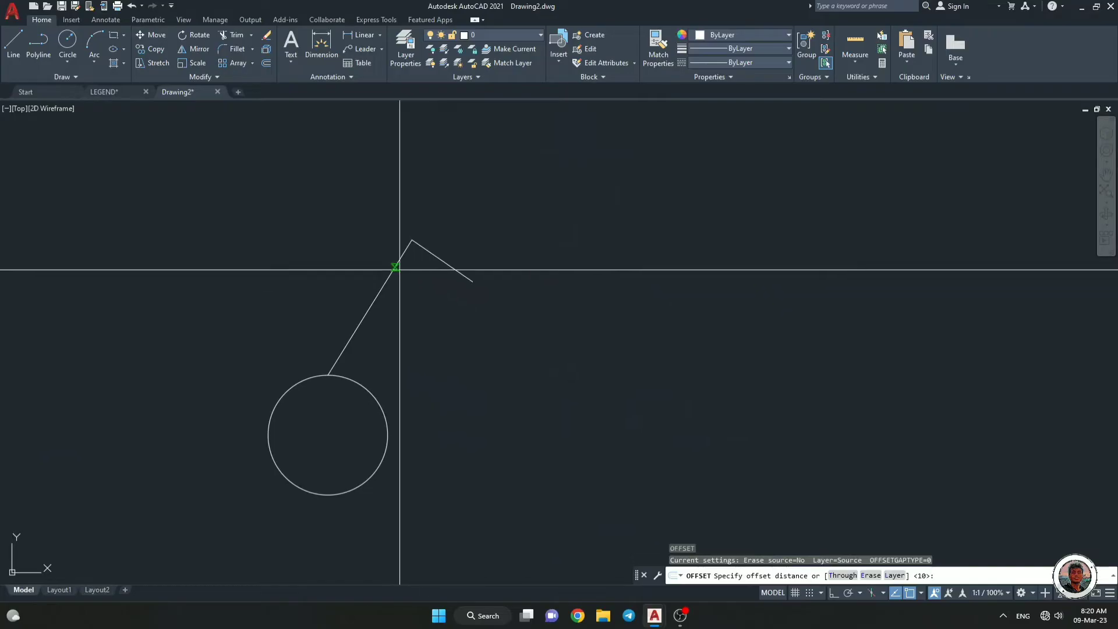
key("Return")
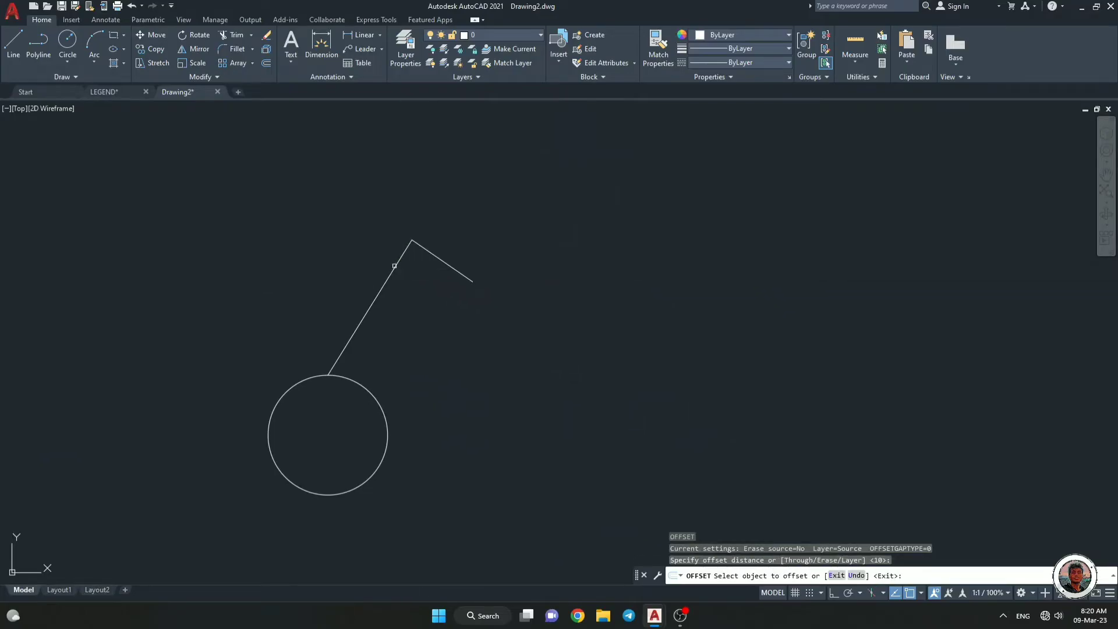
left_click(394, 265)
scroll(405, 288, "up", 6)
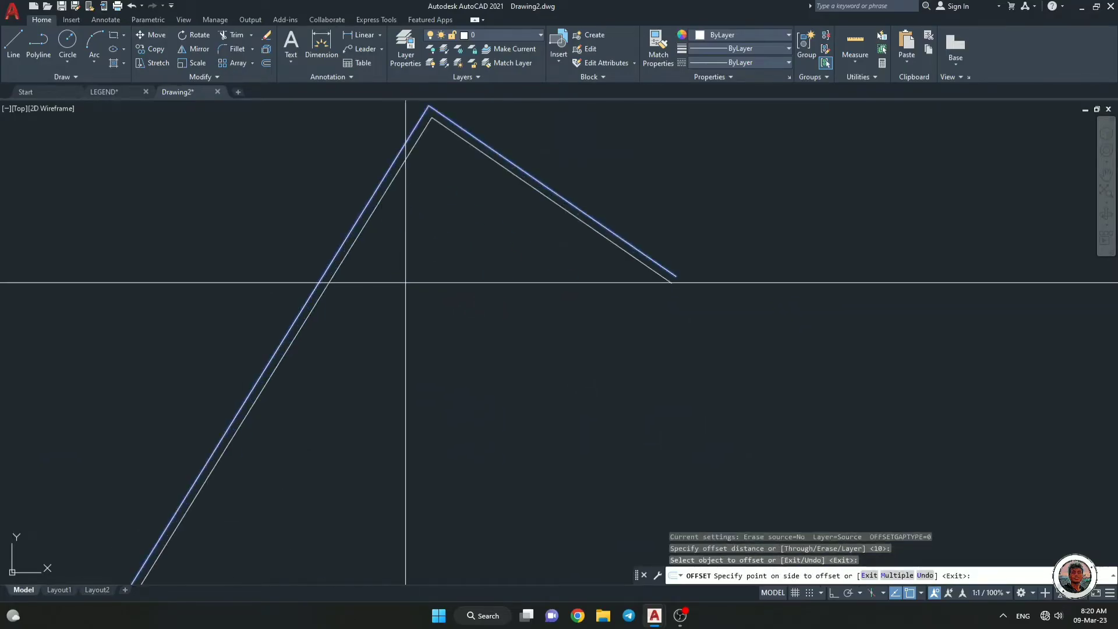
key("Escape")
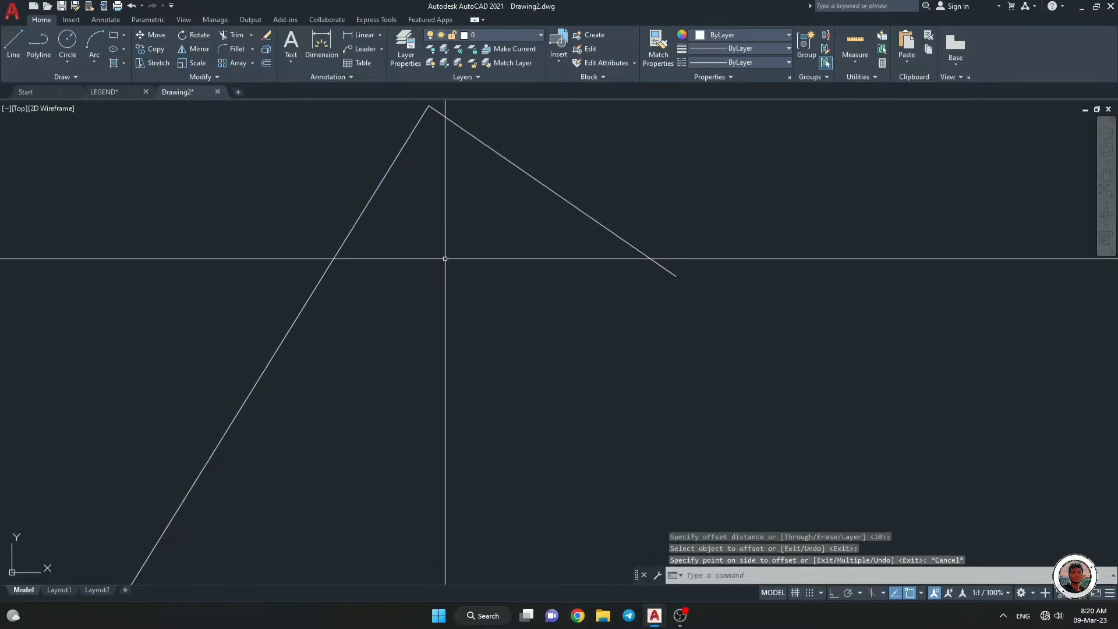
Try to offset the 1 gang 1 way switch-arm polyline inward by 20 units.
type("o")
key("Return")
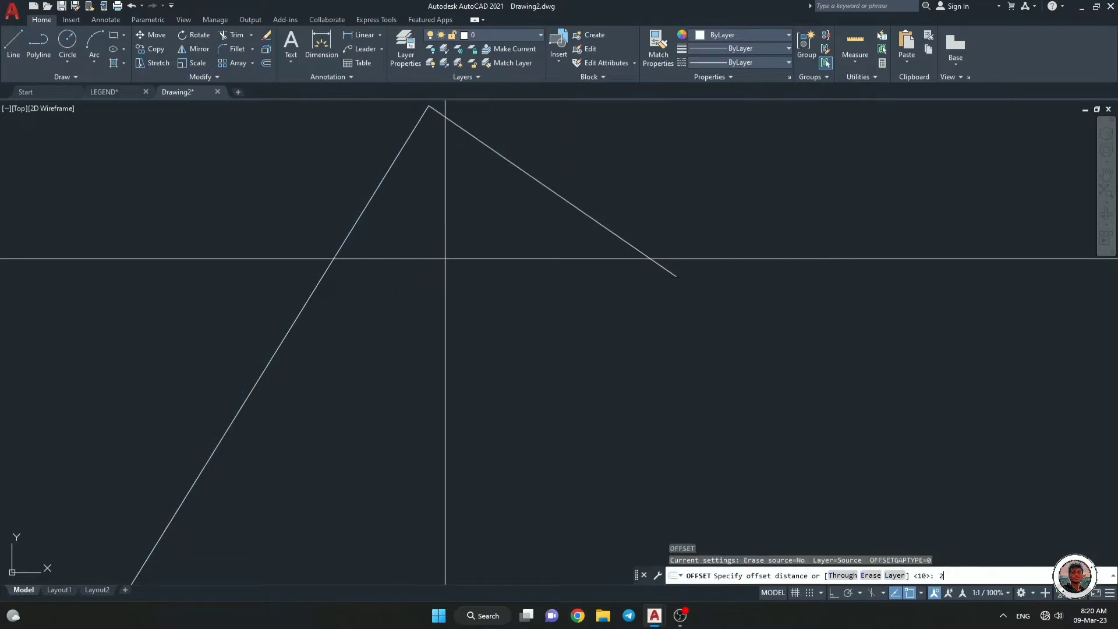
key("Return")
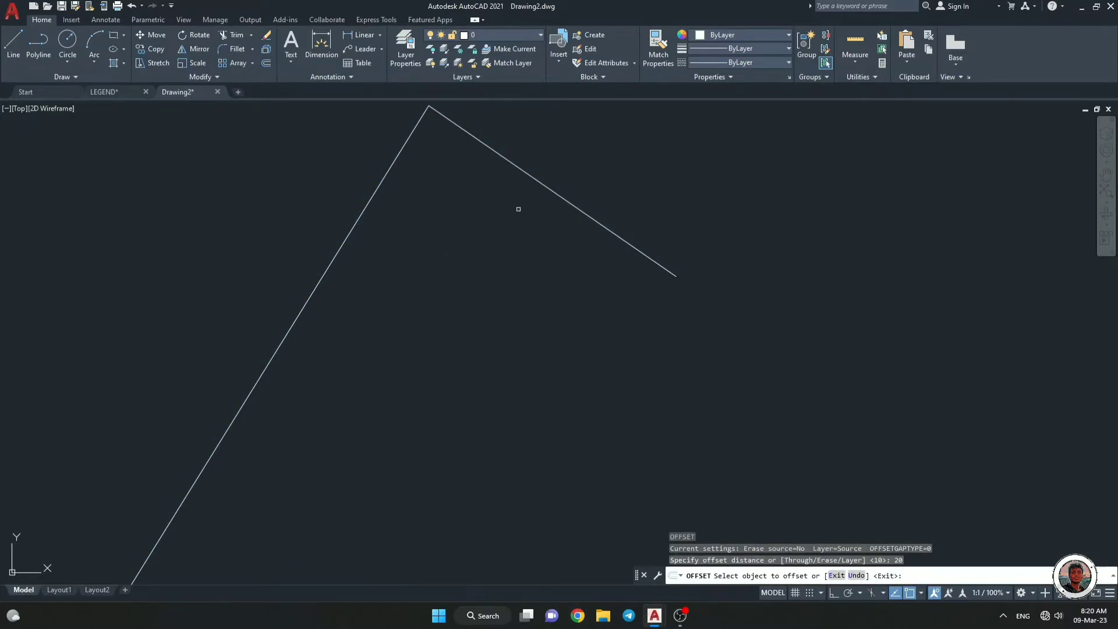
left_click(538, 186)
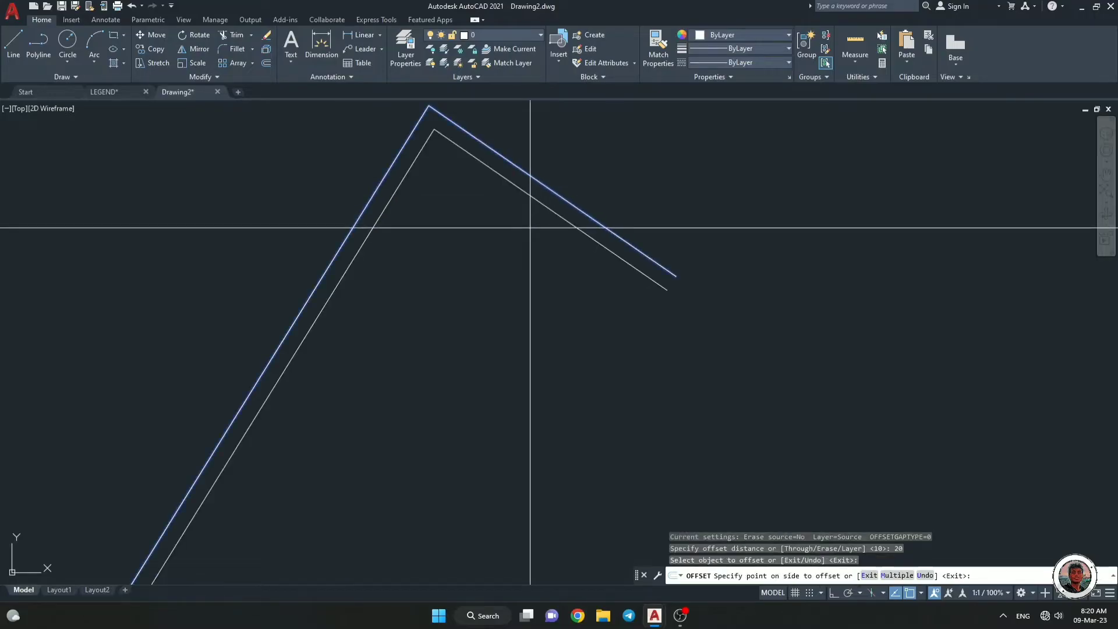
scroll(530, 227, "down", 10)
scroll(533, 244, "up", 3)
key("Escape")
key("Escape")
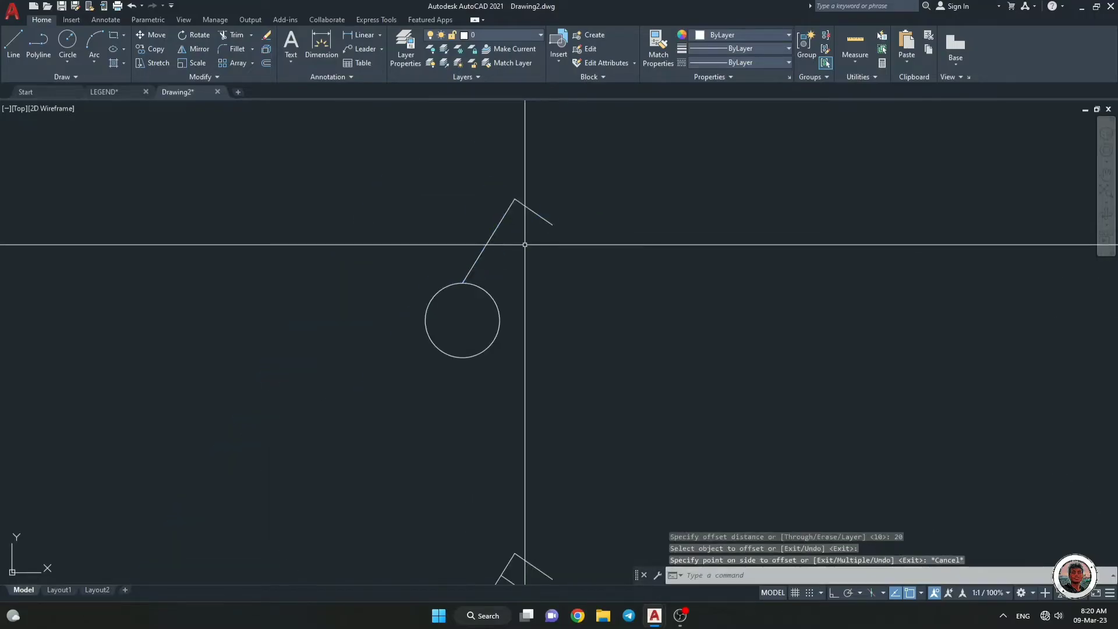
Offset the 1 gang 1 way switch-arm polyline and its circle inward by 50 units.
type("o")
key("Return")
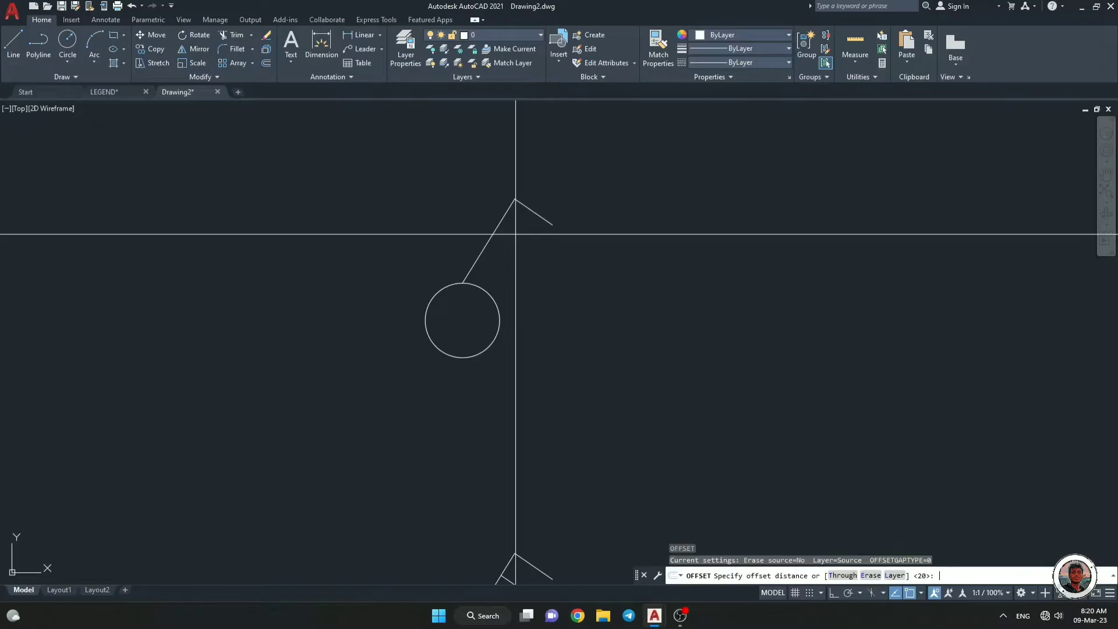
type("50")
key("Return")
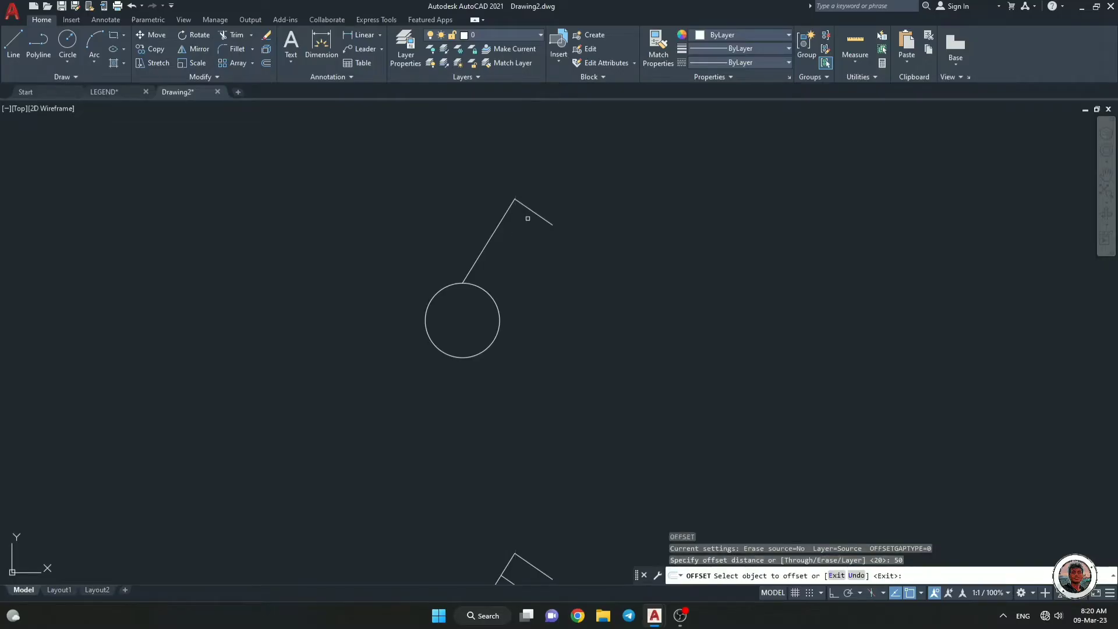
left_click(536, 212)
left_click(471, 280)
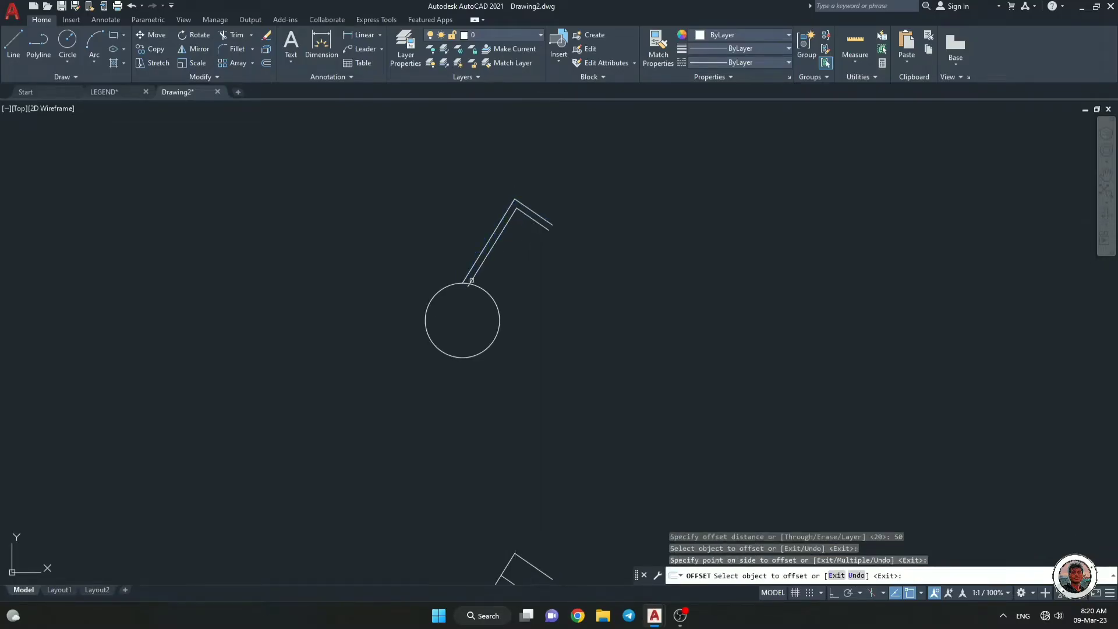
left_click(480, 288)
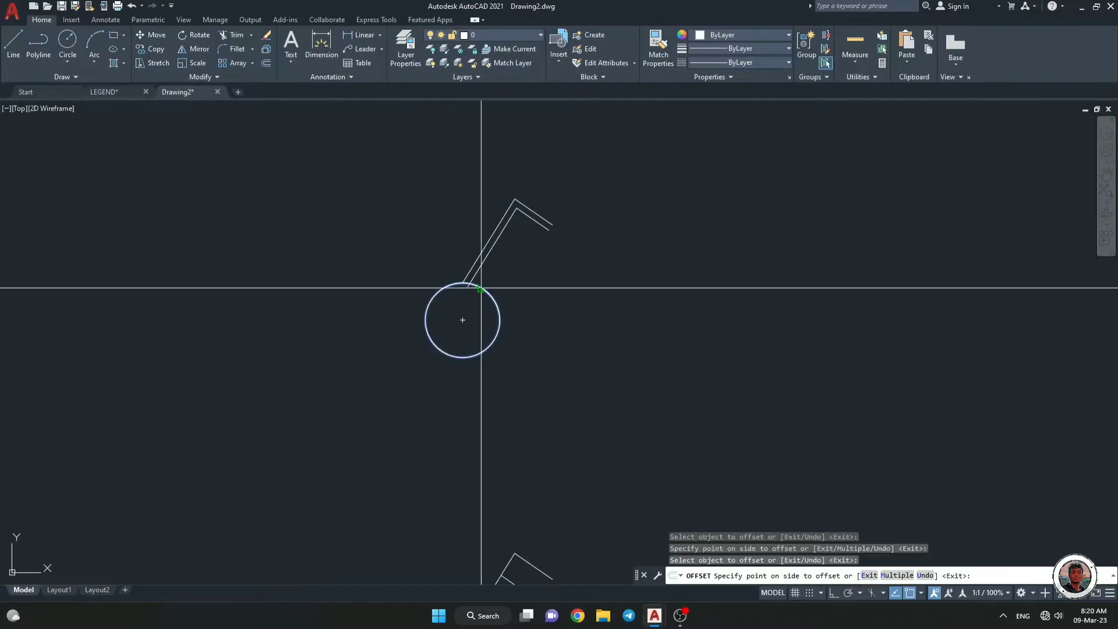
left_click(461, 317)
scroll(468, 282, "up", 8)
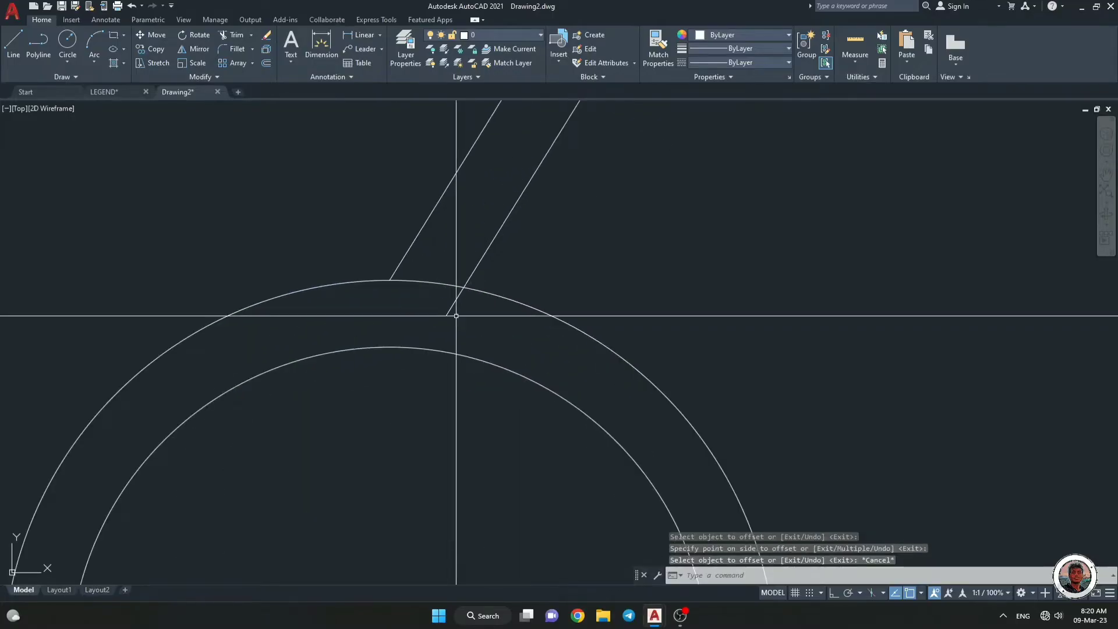
key("Escape")
Trim the part of the offset arm that extends inside the 1 gang 1 way switch's outer circle.
type("tr")
key("Return")
left_click(488, 329)
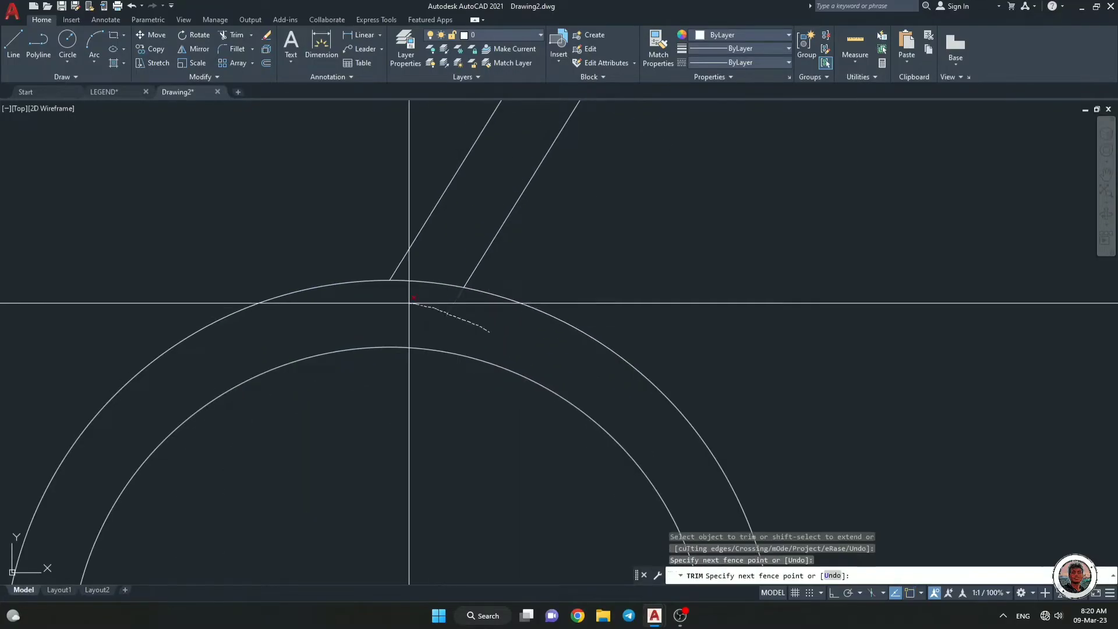
scroll(407, 301, "down", 8)
key("Escape")
scroll(477, 238, "up", 5)
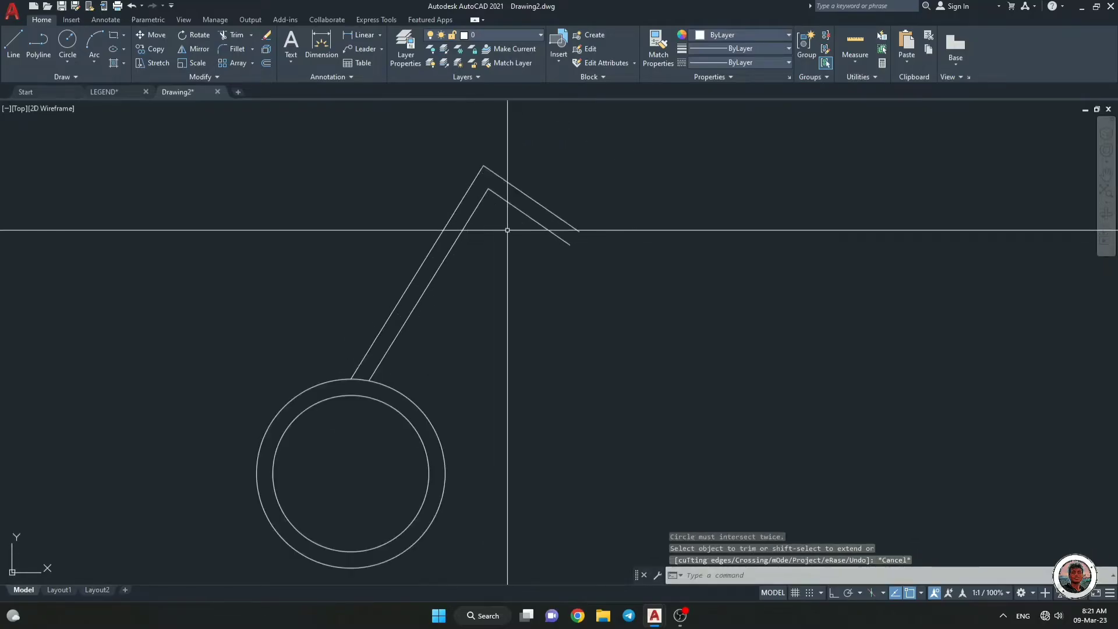
scroll(477, 228, "down", 3)
key("Escape")
key("Escape")
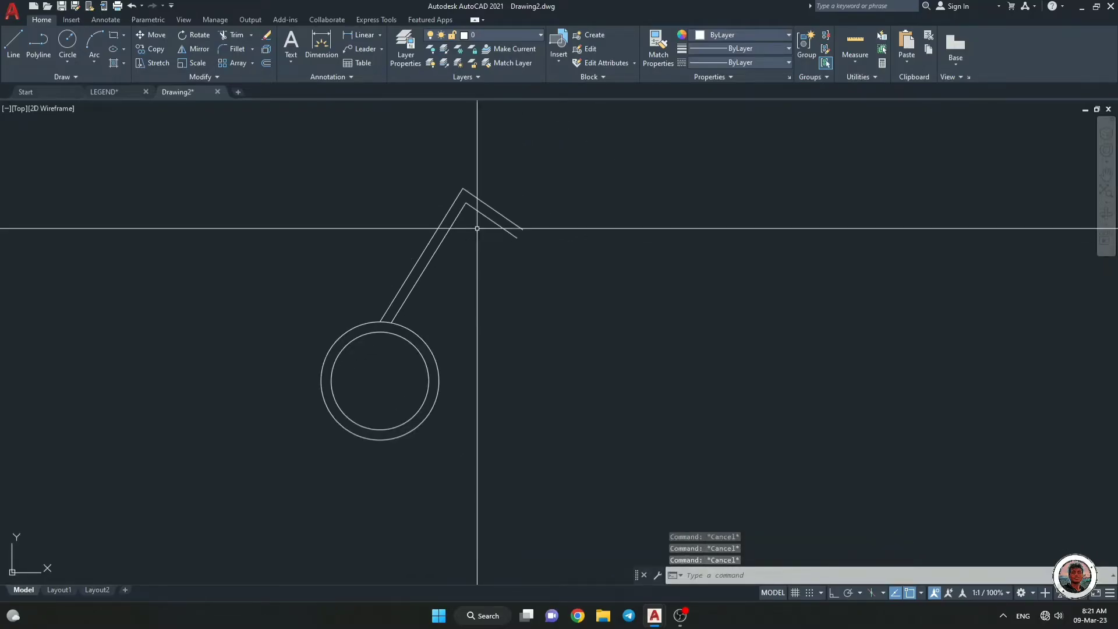
Close the open end of the 1 gang 1 way switch arm with a short polyline between its two parallel lines.
type("pl")
key("Return")
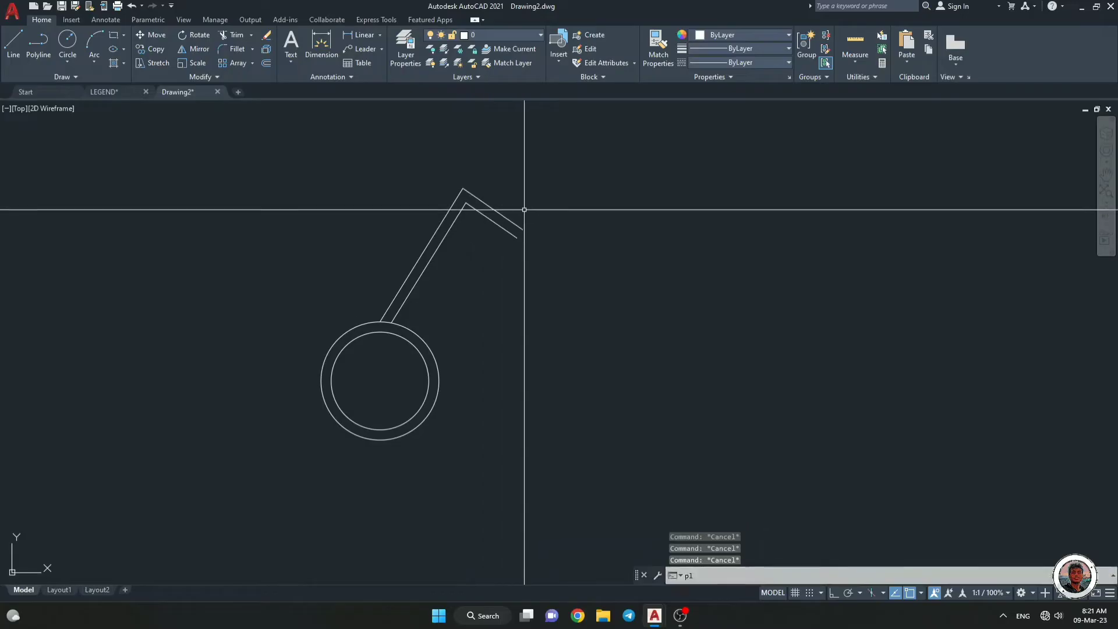
left_click(523, 229)
left_click(517, 233)
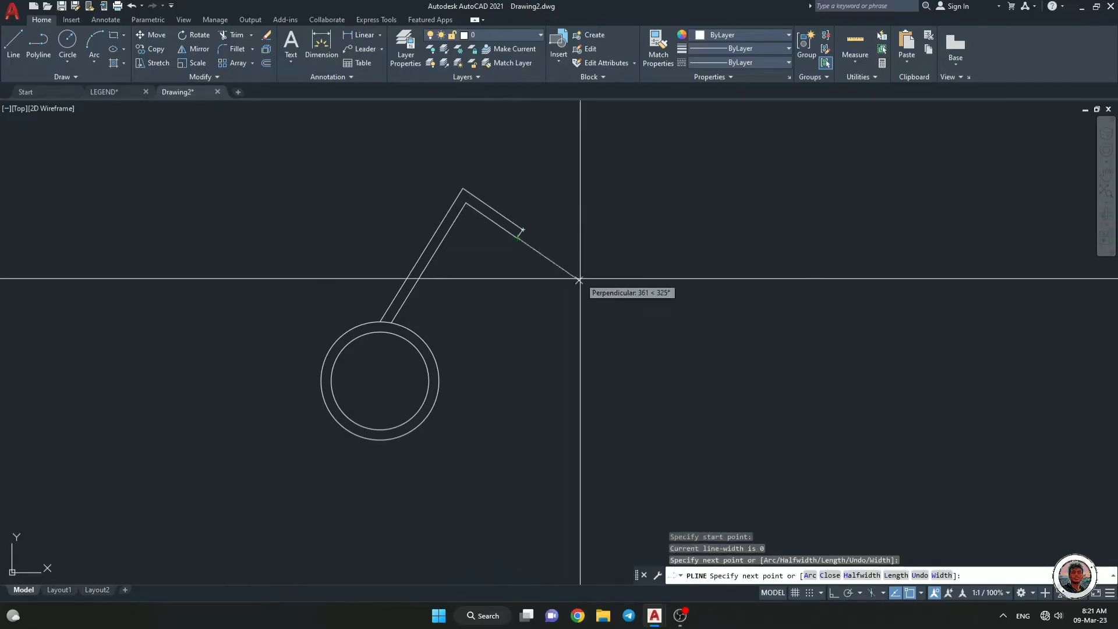
key("Escape")
scroll(554, 277, "down", 3)
middle_click_drag(545, 370, 547, 340)
scroll(514, 230, "up", 4)
scroll(515, 230, "down", 4)
scroll(546, 347, "up", 4)
key("Escape")
key("Escape")
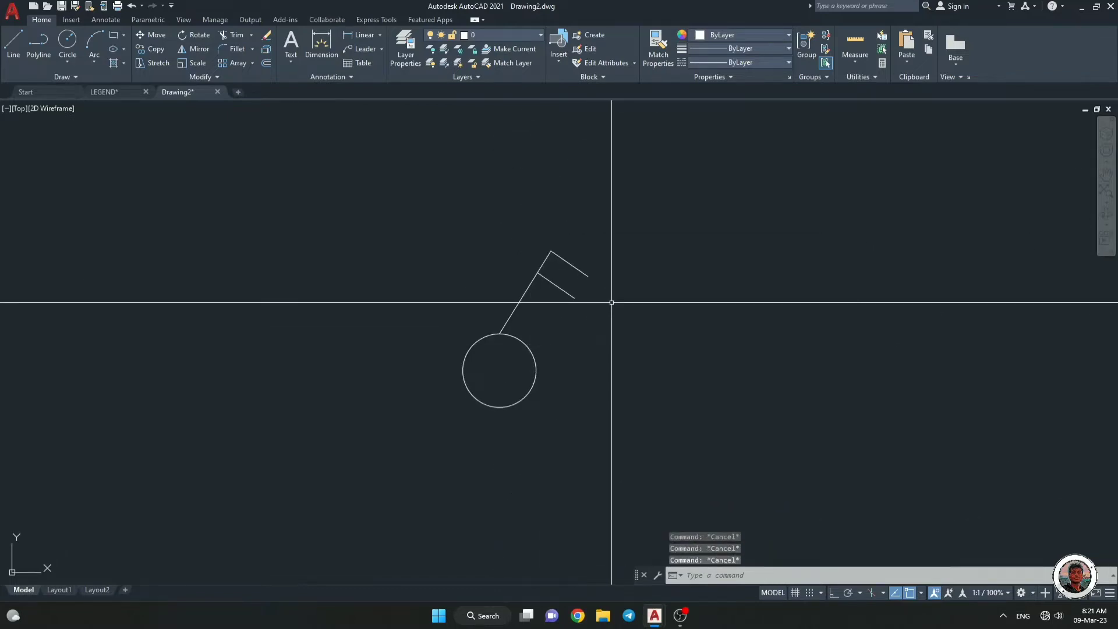
left_click(611, 299)
left_click(504, 230)
key("Escape")
Offset the 2 gang 1 way switch's stem, both tick lines and circle inward by 50 units.
type("o")
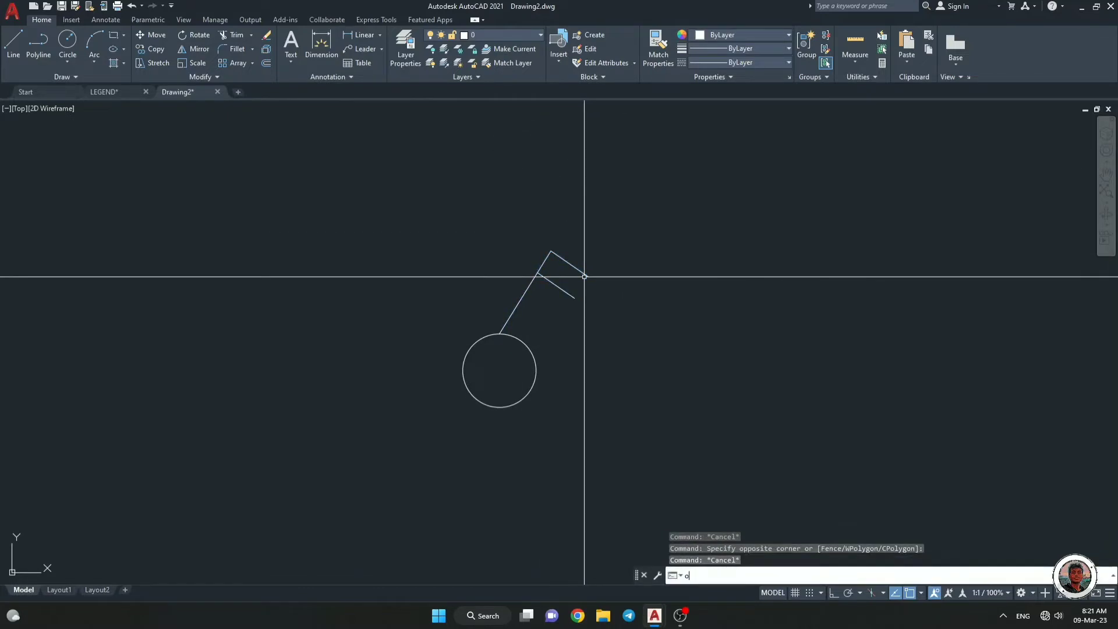
key("Return")
key("Return")
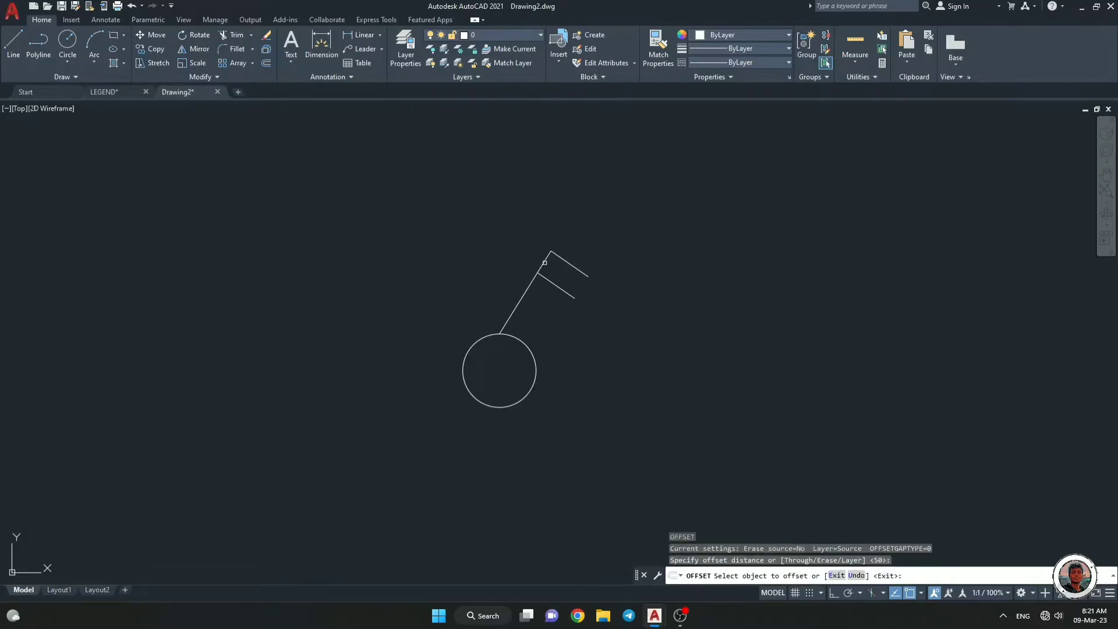
left_click(545, 262)
left_click(568, 273)
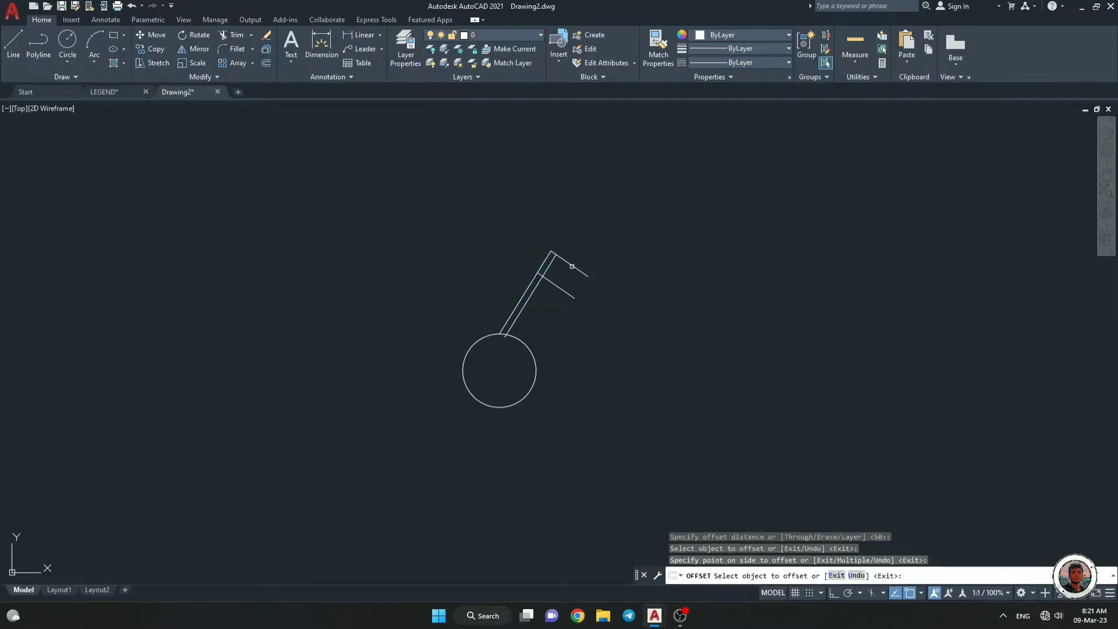
left_click(572, 266)
left_click(561, 283)
left_click(560, 287)
left_click(554, 296)
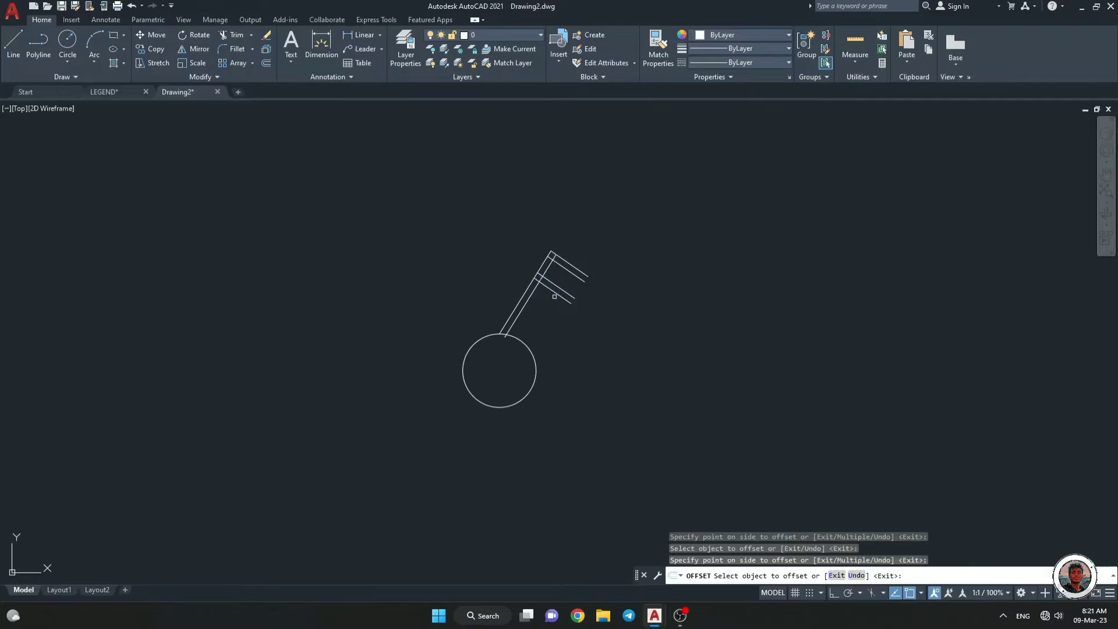
left_click(530, 355)
left_click(499, 370)
Offset the three tick lines of the 3 gang 1 way switch by 50 units toward the circle.
middle_click_drag(604, 407, 579, 256)
scroll(579, 257, "down", 2)
scroll(551, 367, "up", 3)
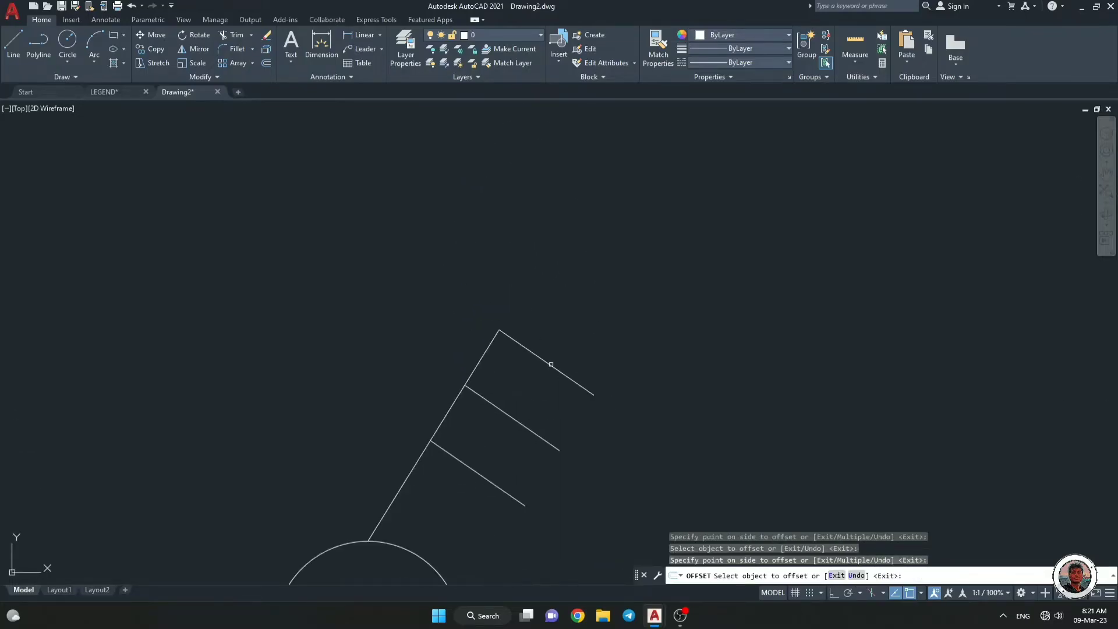
left_click(549, 365)
left_click(537, 393)
left_click(517, 420)
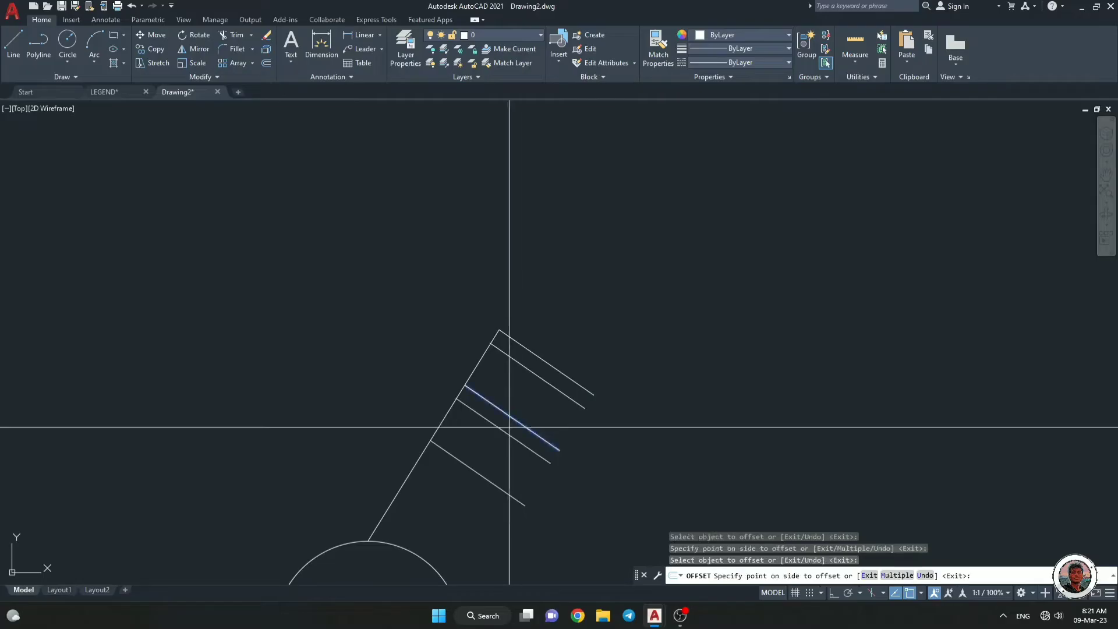
left_click(506, 441)
middle_click_drag(492, 474, 536, 408)
left_click(532, 416)
left_click(523, 431)
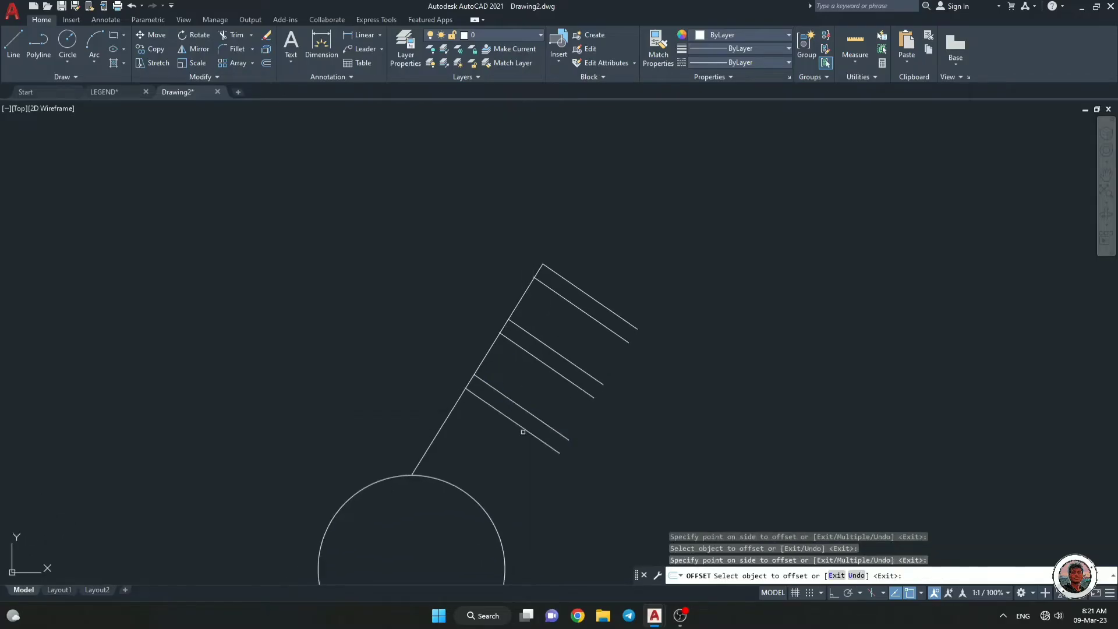
Offset the 3 gang 1 way switch's stem toward the tick lines and its circle inward by 50 units.
left_click(481, 369)
left_click(507, 375)
scroll(507, 374, "down", 3)
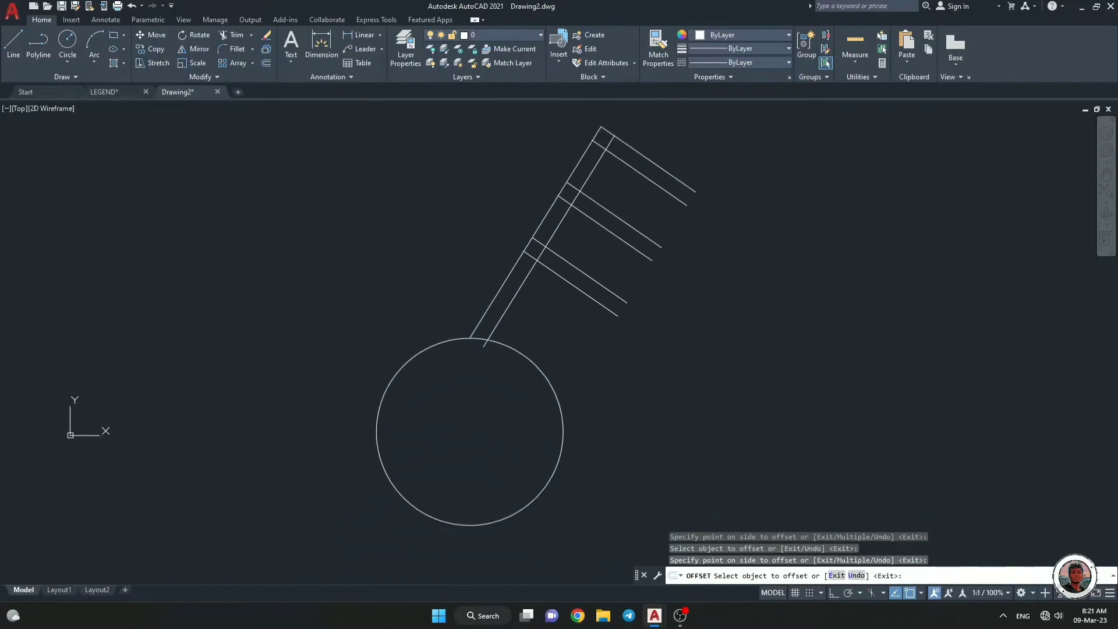
left_click(552, 313)
left_click(539, 352)
scroll(540, 352, "down", 5)
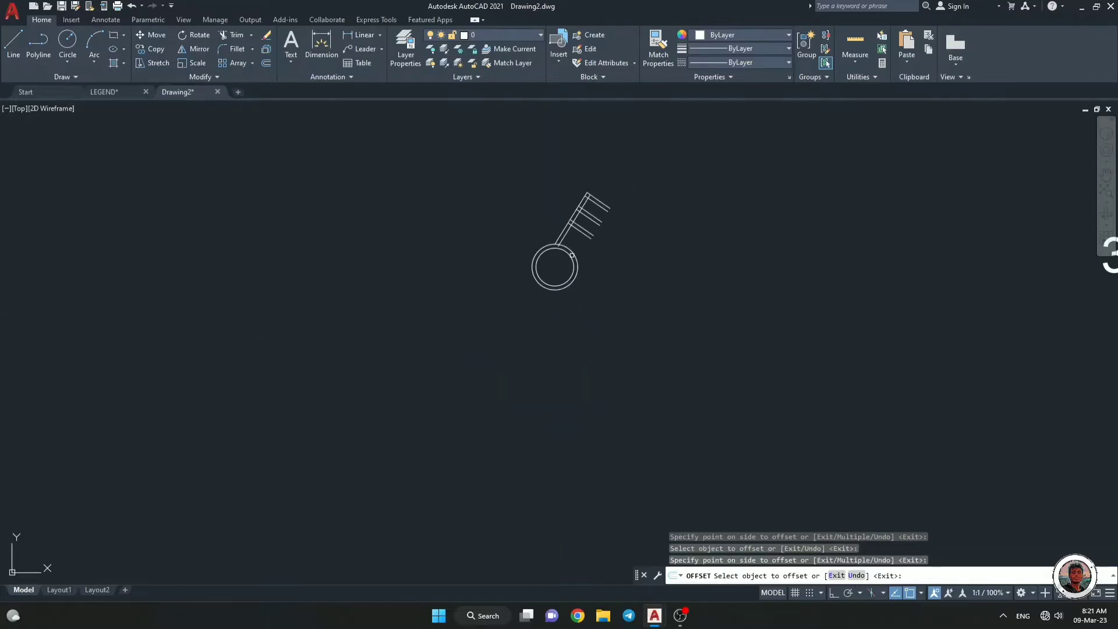
scroll(587, 476, "up", 6)
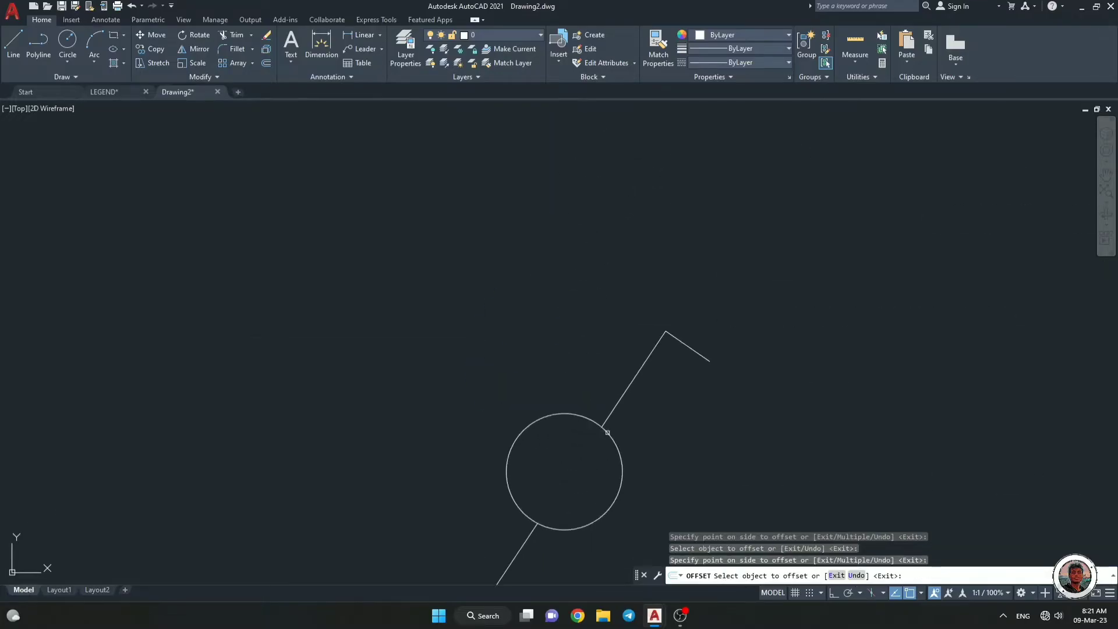
Offset the 1 gang 2 way switch's circle inward and its upper stem and tick outward by 50 units.
left_click(608, 432)
left_click(589, 469)
left_click(620, 399)
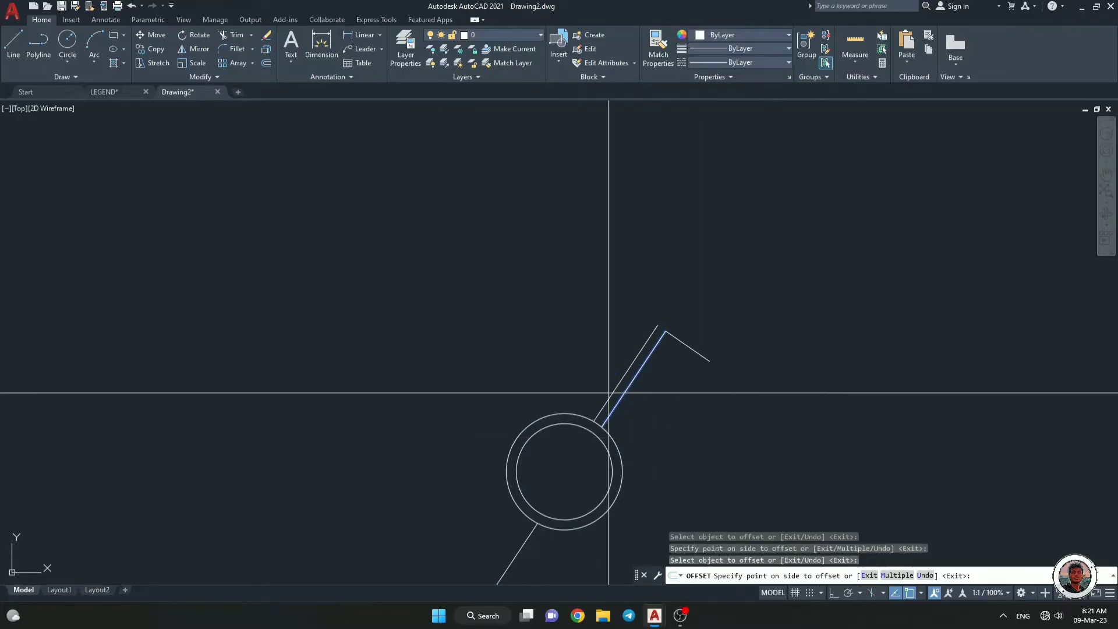
left_click(603, 391)
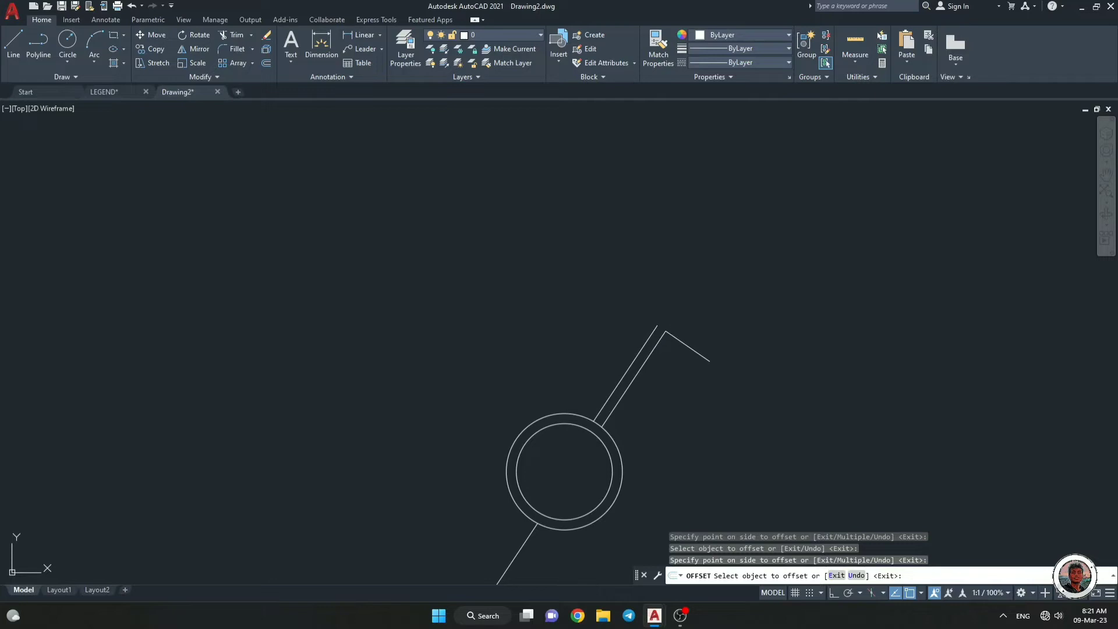
left_click(686, 346)
left_click(677, 323)
Offset the 1 gang 2 way switch's lower stem and lower tick line by 50 units toward the outer side.
middle_click_drag(669, 398, 710, 282)
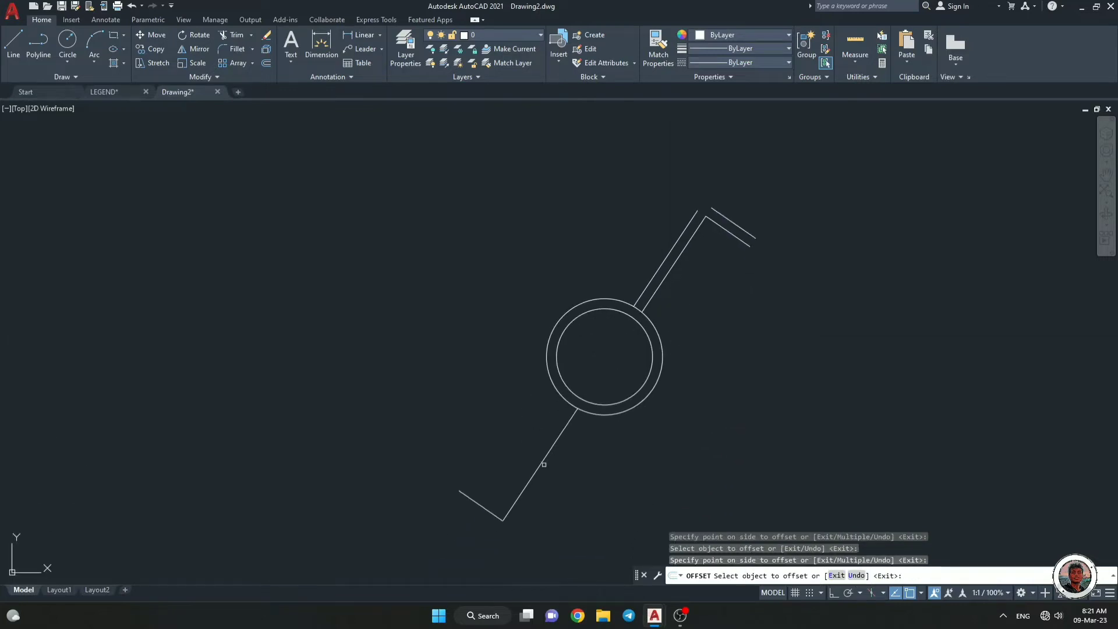
left_click(544, 464)
left_click(477, 495)
left_click(476, 499)
left_click(465, 517)
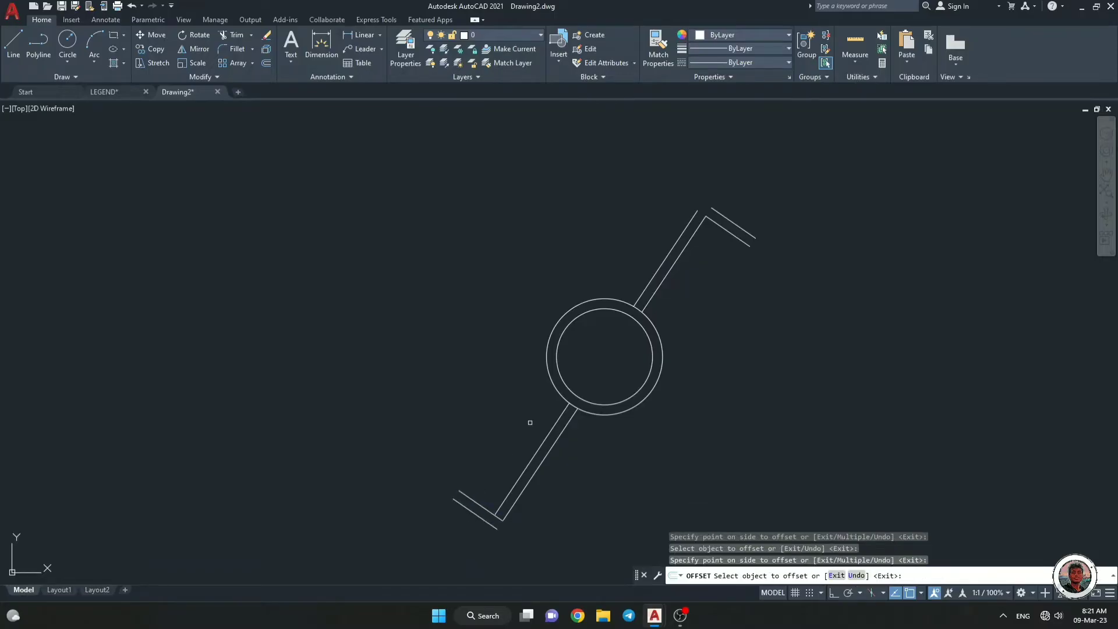
scroll(506, 454, "down", 5)
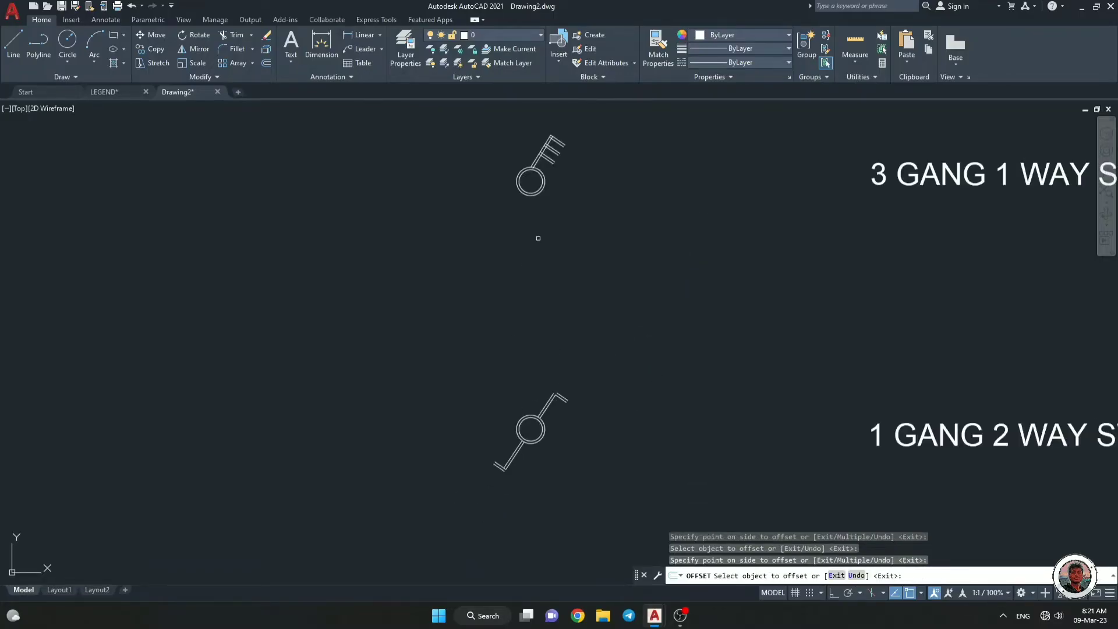
scroll(538, 238, "down", 5)
scroll(563, 259, "up", 5)
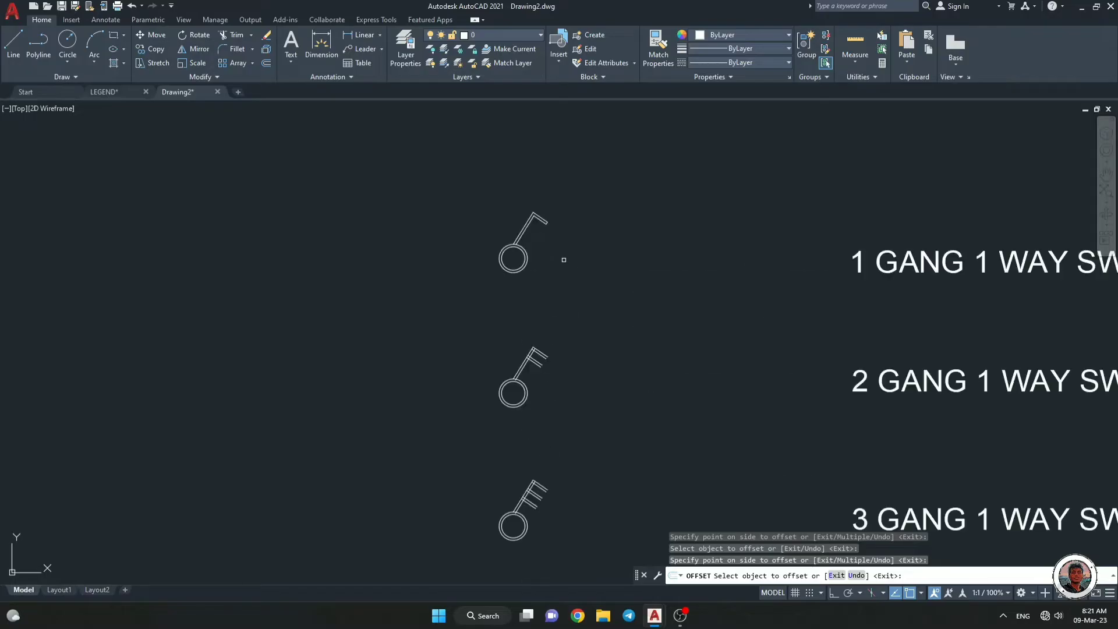
scroll(513, 240, "up", 4)
key("Escape")
key("Escape")
key("Escape")
Try to trim the 1 gang 1 way switch's circles where the arm meets them.
scroll(543, 257, "up", 4)
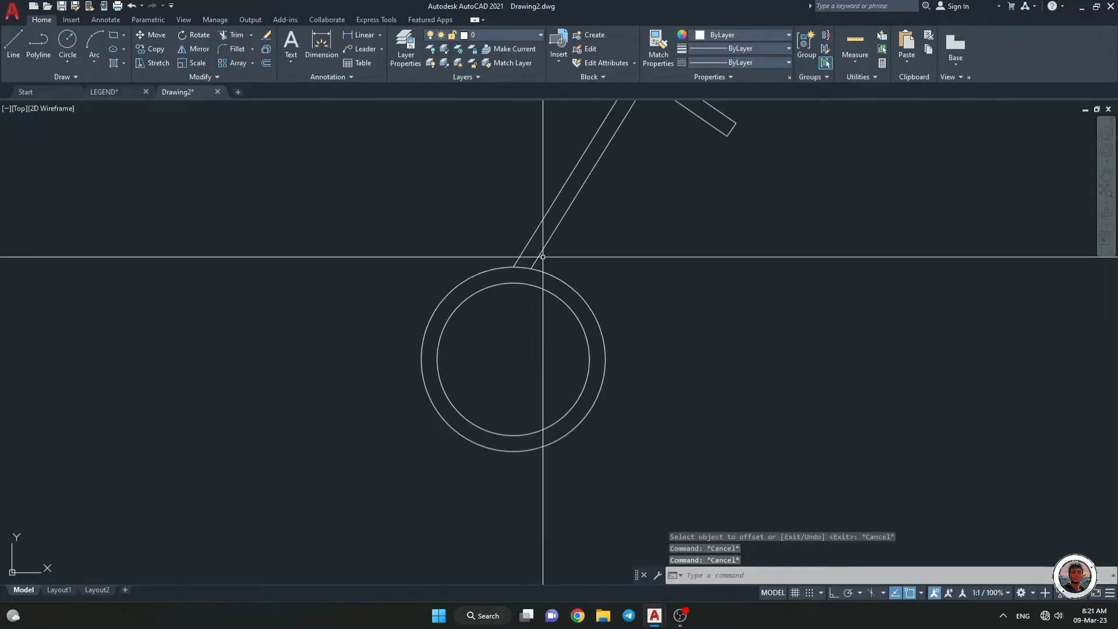
scroll(543, 257, "down", 2)
type("tr")
key("Return")
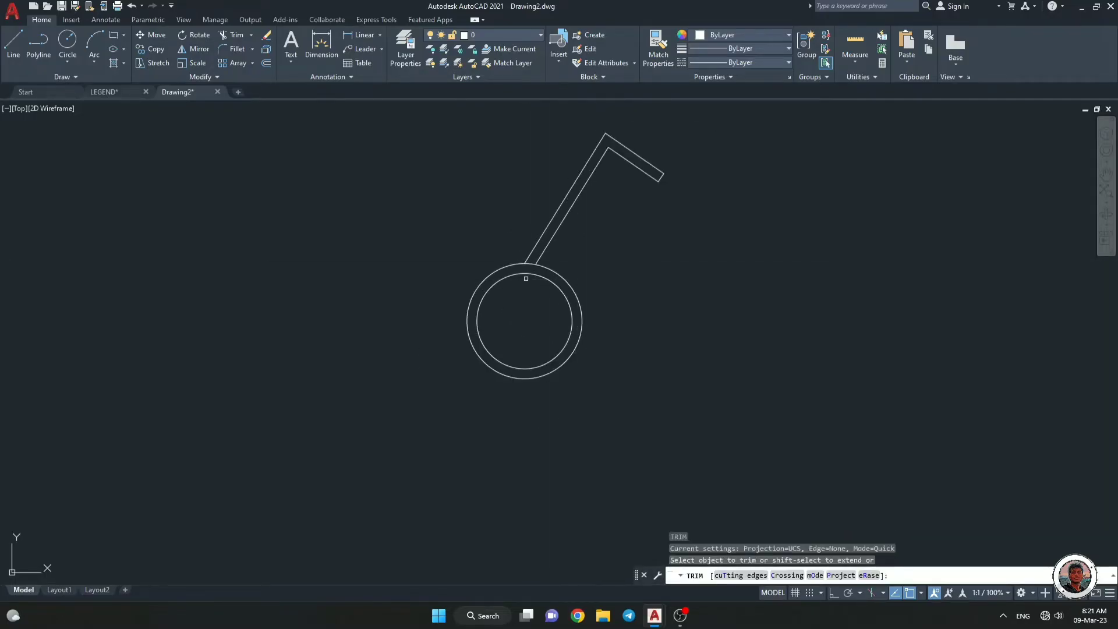
left_click(526, 278)
left_click(532, 267)
left_click(531, 301)
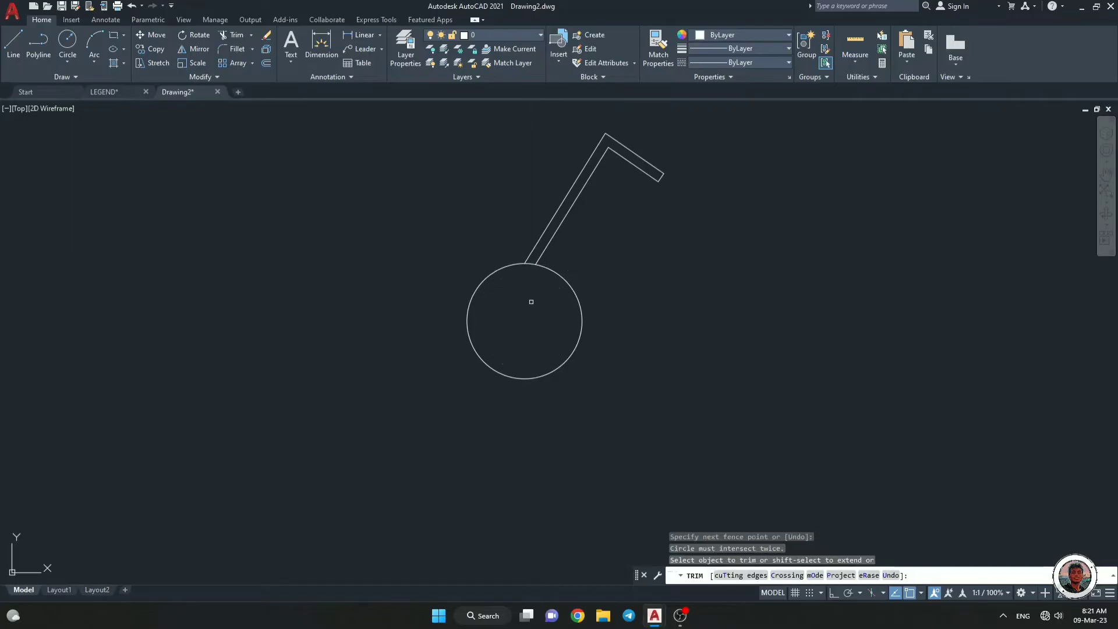
scroll(534, 267, "up", 3)
key("Escape")
key("Escape")
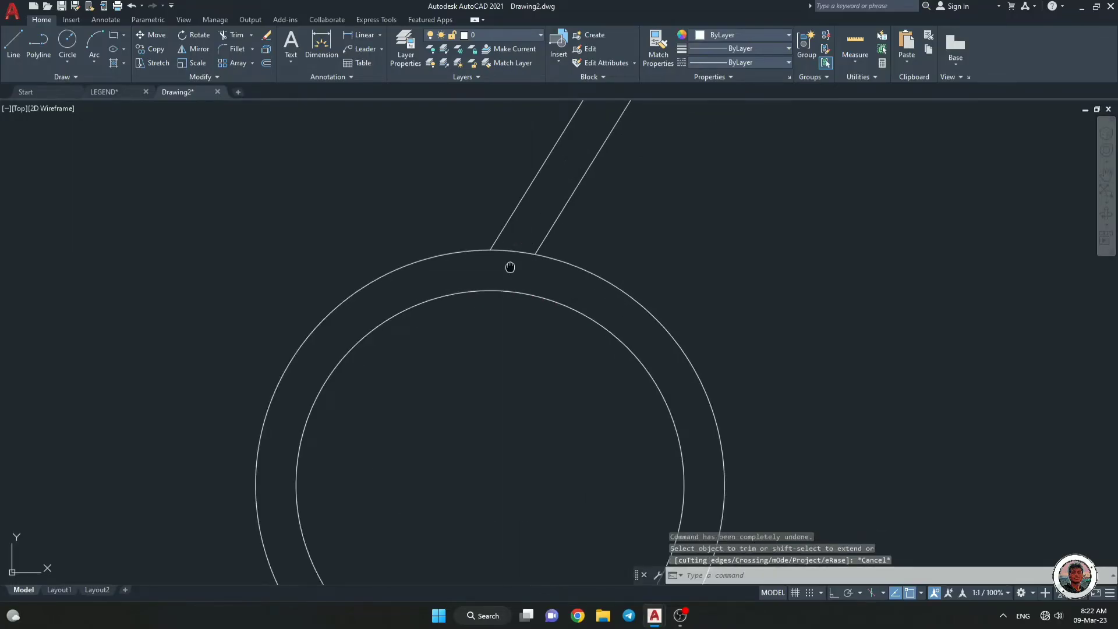
scroll(512, 265, "down", 1)
scroll(546, 349, "down", 6)
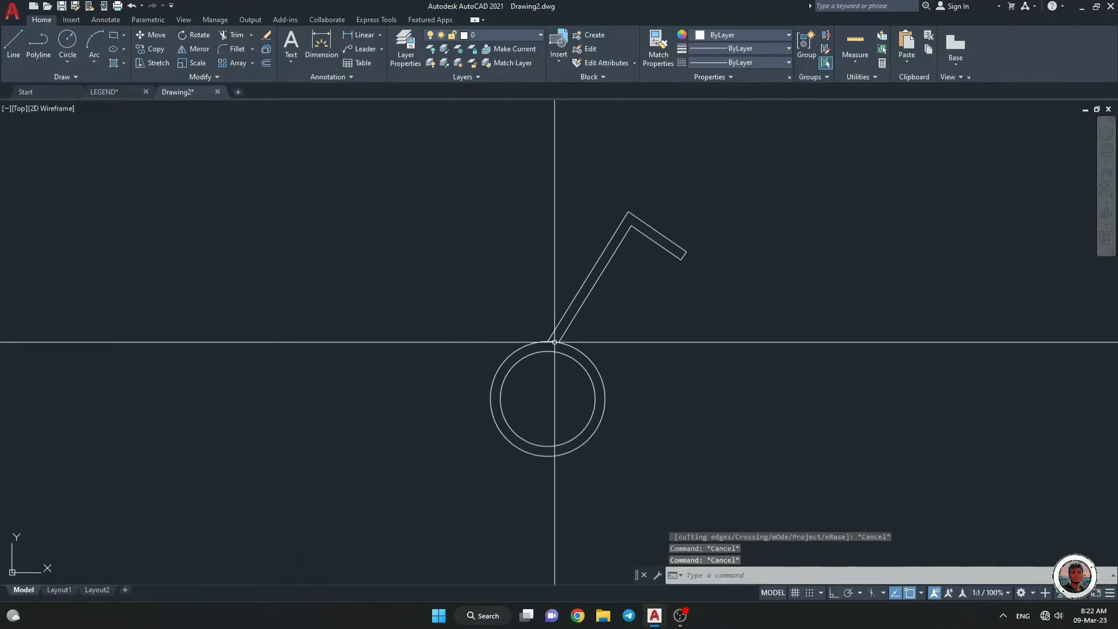
Try to trim only the outer circle's short segment between the arm's two lines on the 1 gang 1 way switch.
scroll(551, 344, "up", 2)
type("tr")
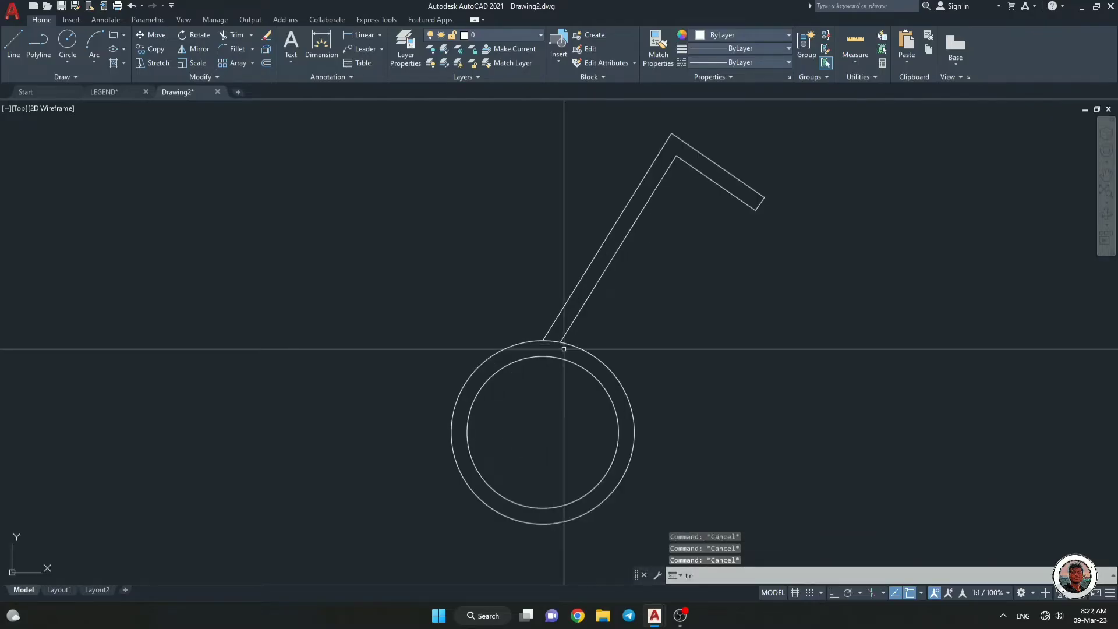
key("Return")
left_click(555, 347)
left_click(554, 335)
key("Return")
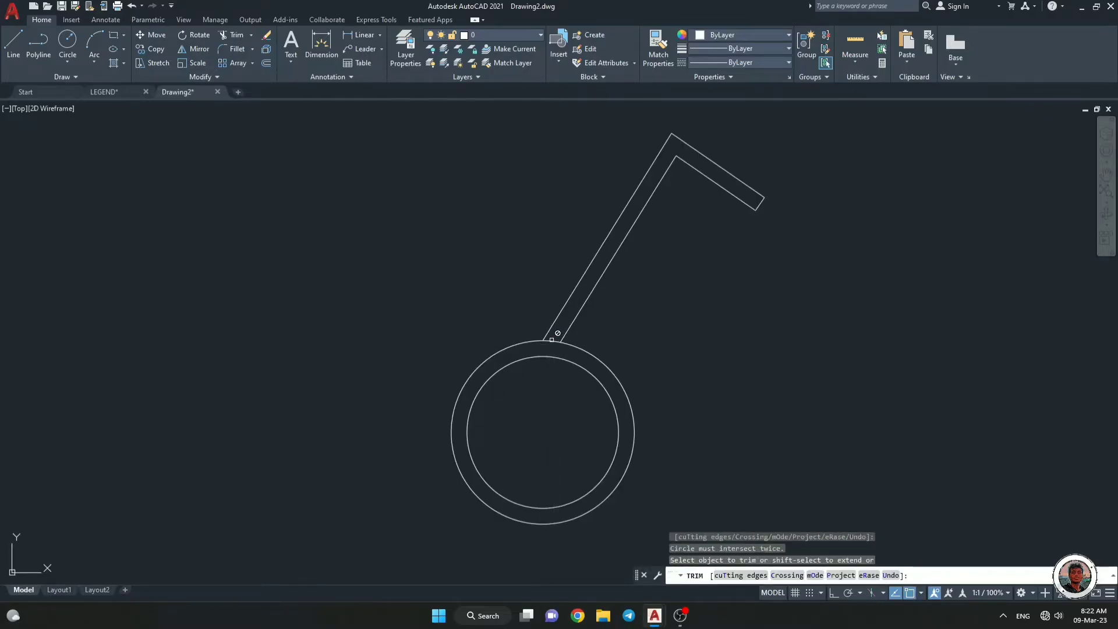
left_click(551, 340)
left_click(554, 342)
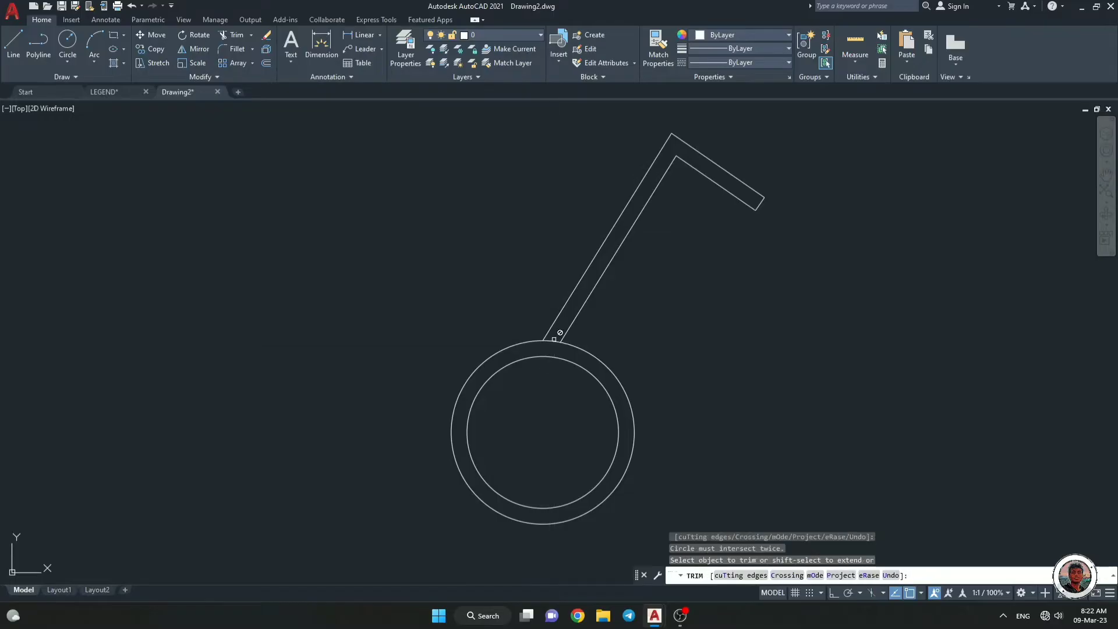
key("Escape")
left_click(552, 341)
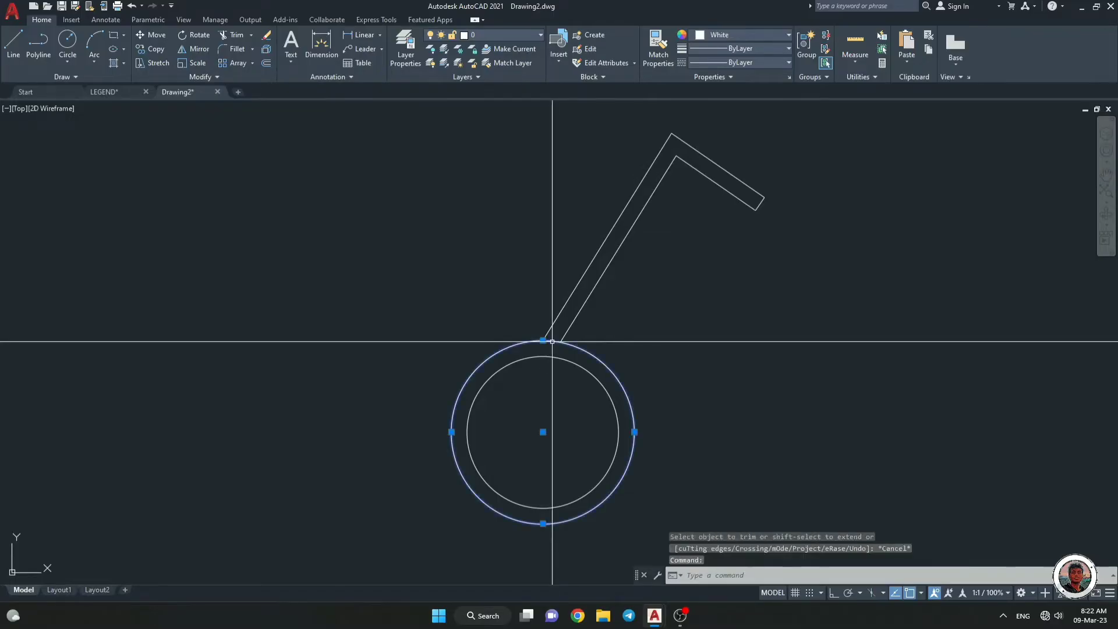
key("Escape")
key("Escape")
key("Escape")
Extend both arm lines of the 1 gang 1 way switch to the inner circle.
scroll(552, 341, "up", 8)
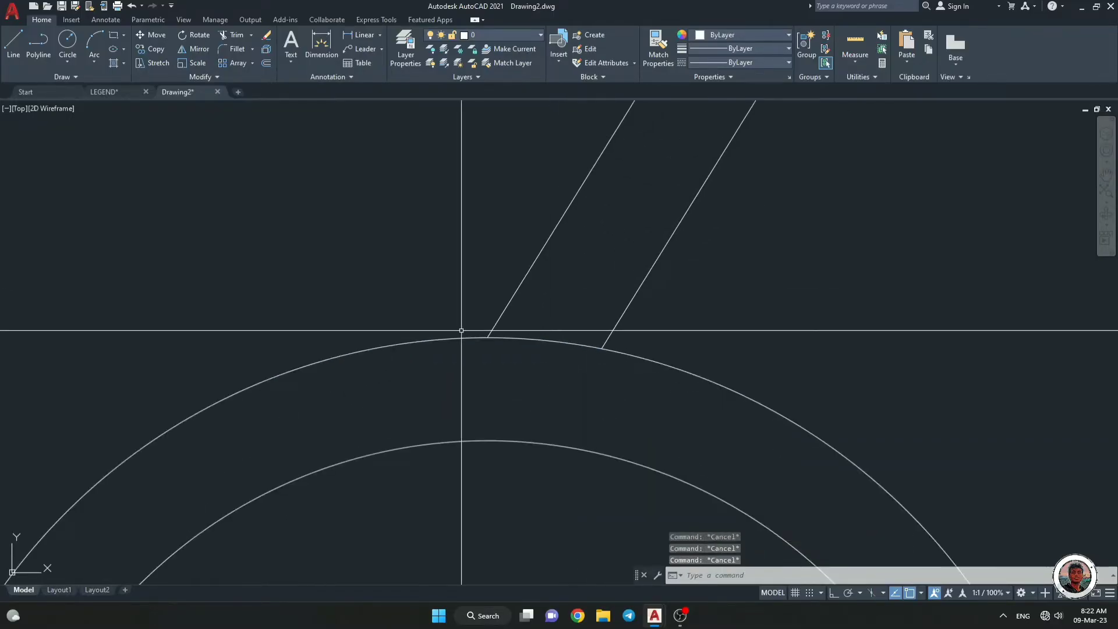
scroll(432, 223, "down", 5)
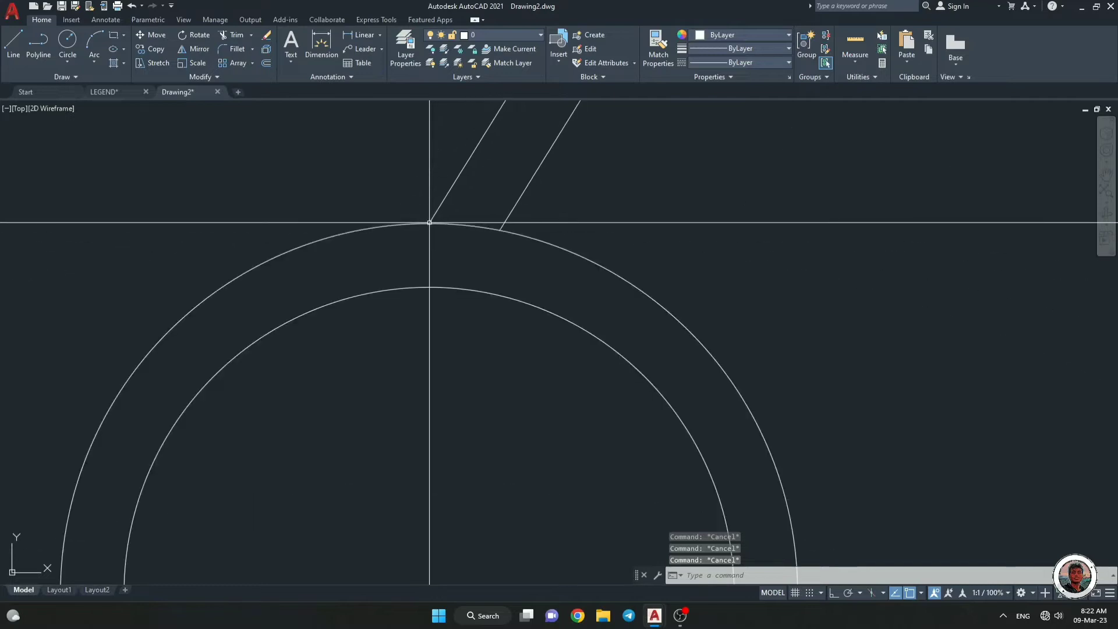
type("EX")
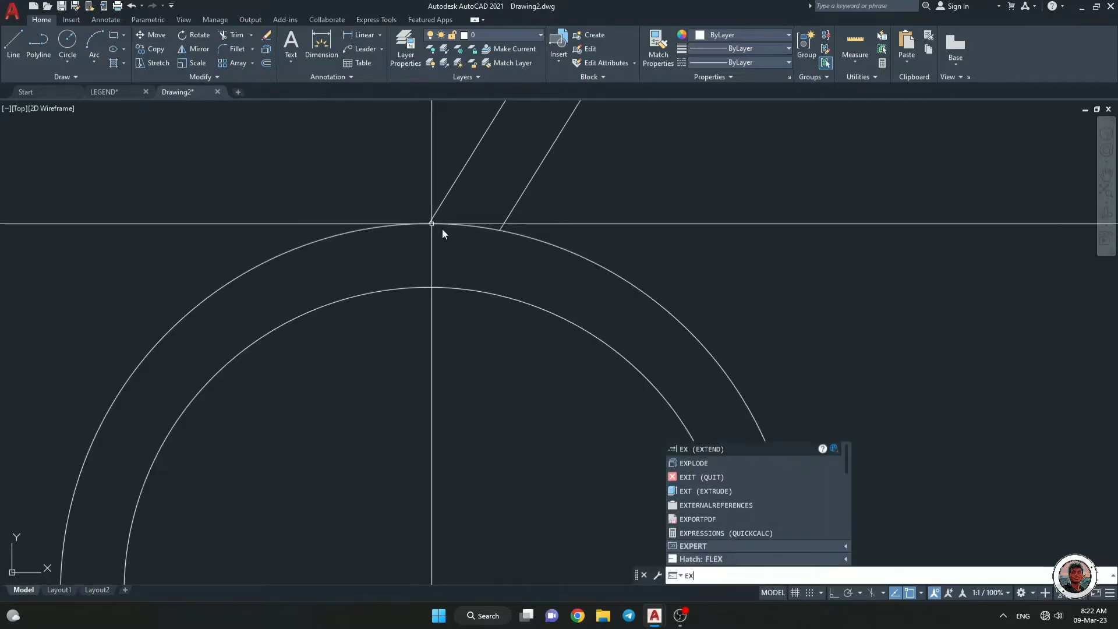
key("Return")
left_click(441, 206)
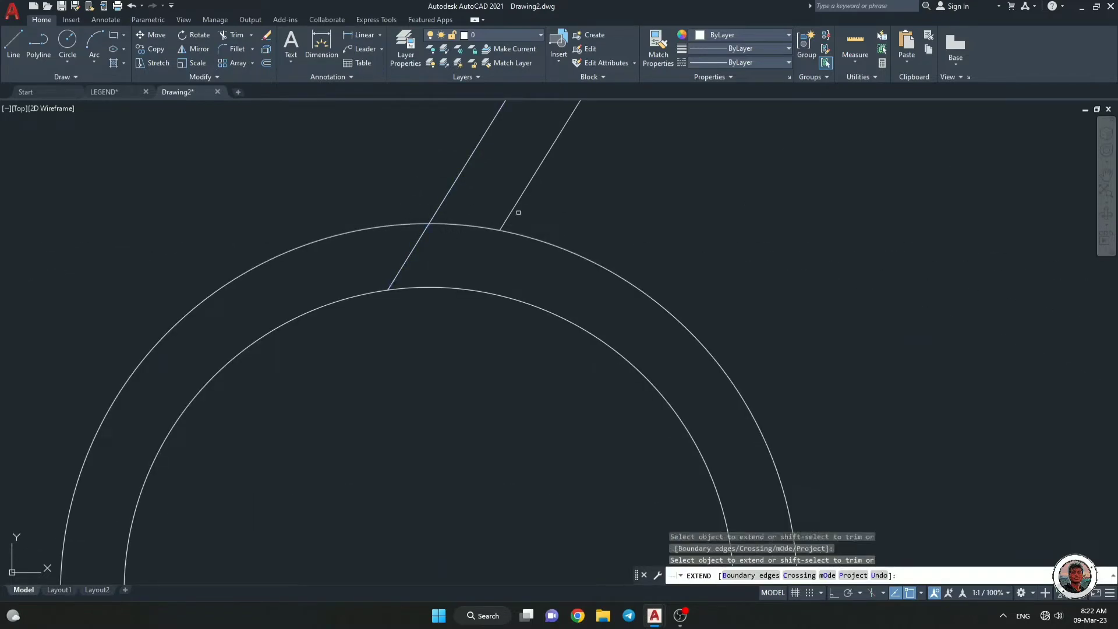
scroll(438, 264, "down", 8)
key("Escape")
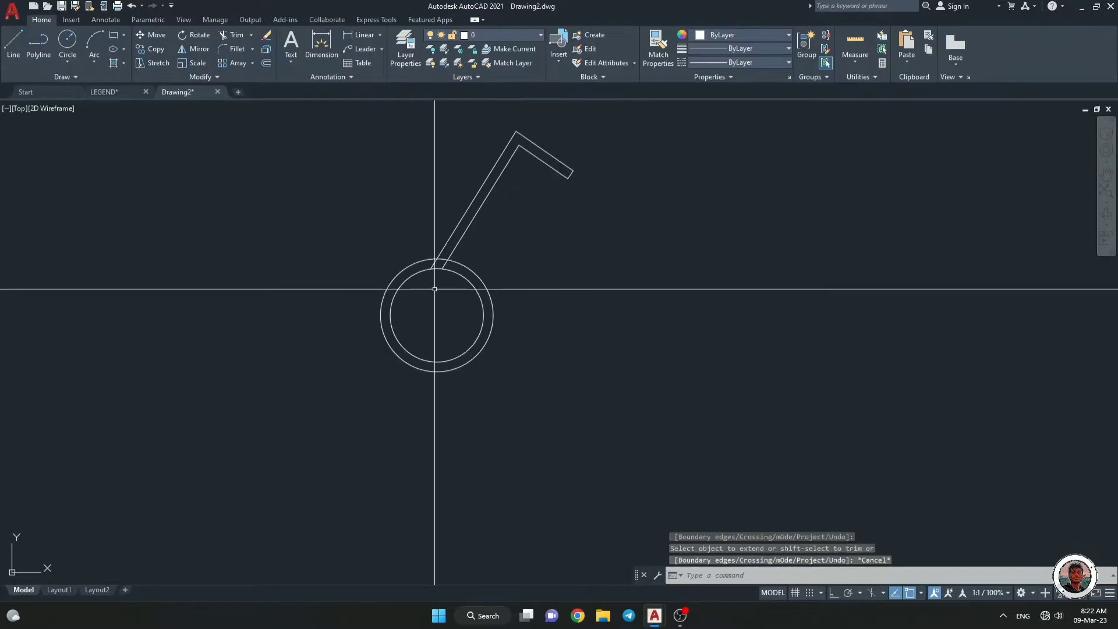
Trim the outer circle's segment between the two extended arm lines of the 1 gang 1 way switch.
scroll(436, 292, "up", 4)
type("t")
key("Return")
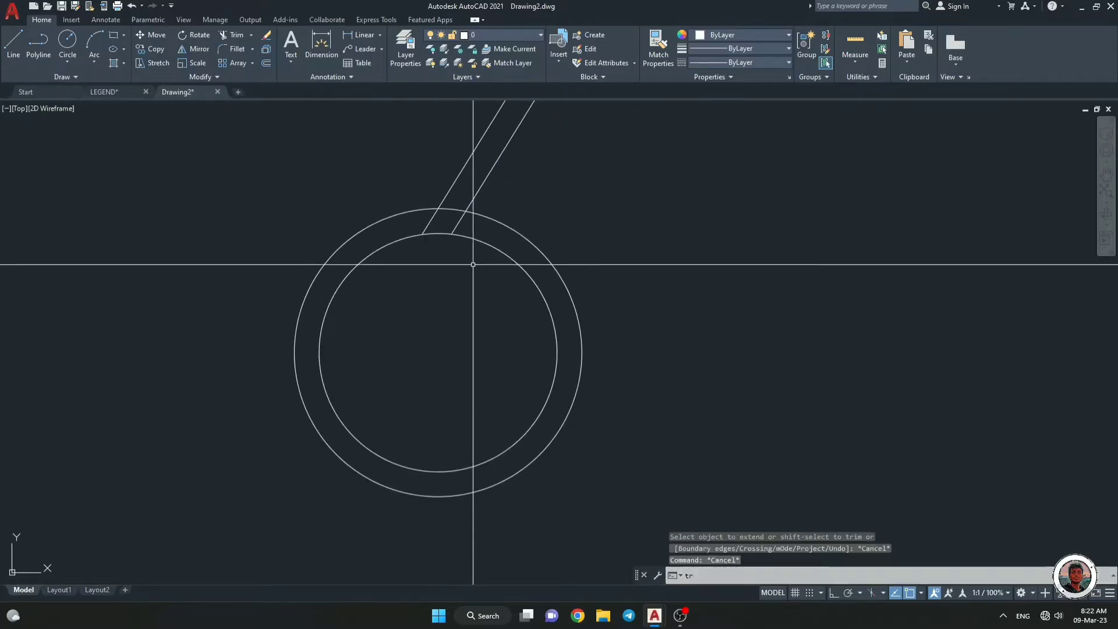
left_click(447, 223)
left_click(443, 223)
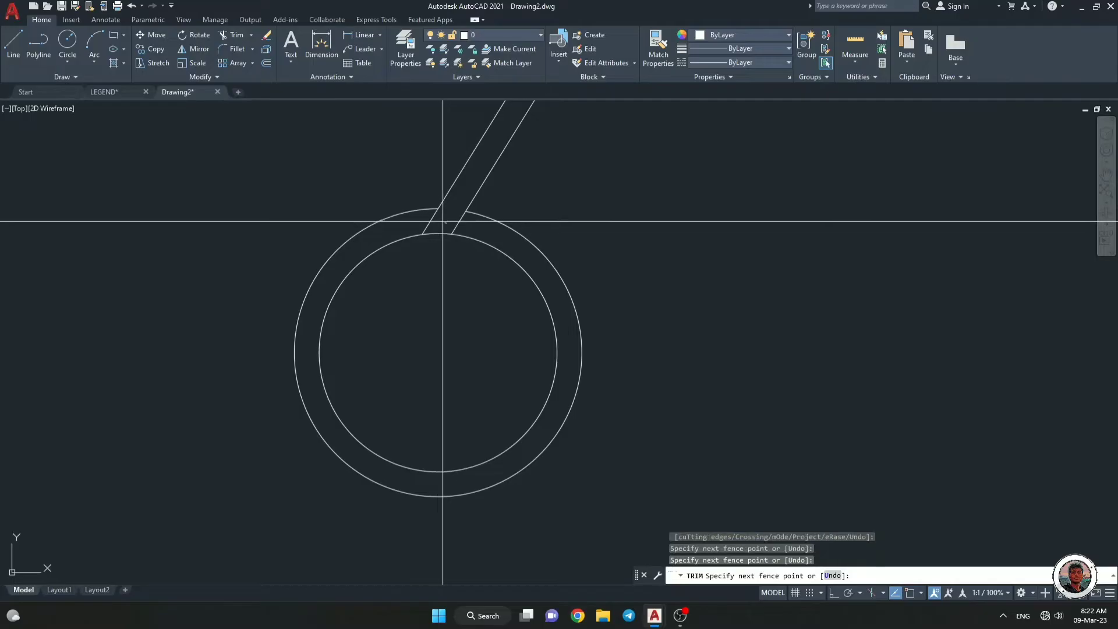
Try to trim the inner circle's segment between the arm lines and the line ends inside the ring.
left_click(441, 248)
left_click(440, 248)
left_click(440, 245)
left_click(446, 223)
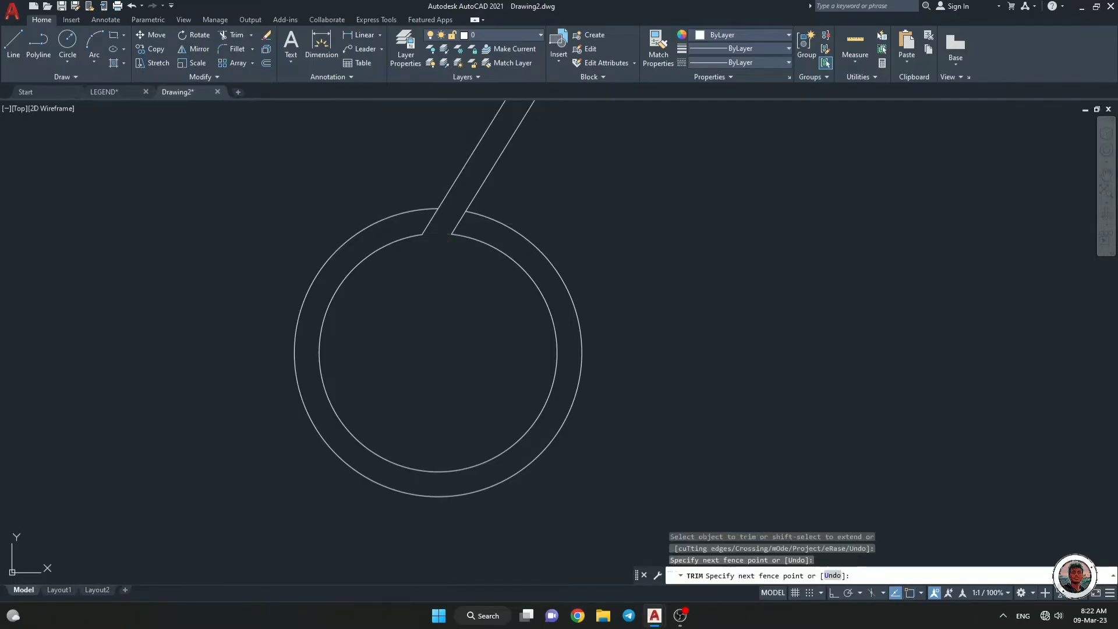
left_click(444, 254)
scroll(444, 254, "down", 3)
scroll(438, 250, "up", 5)
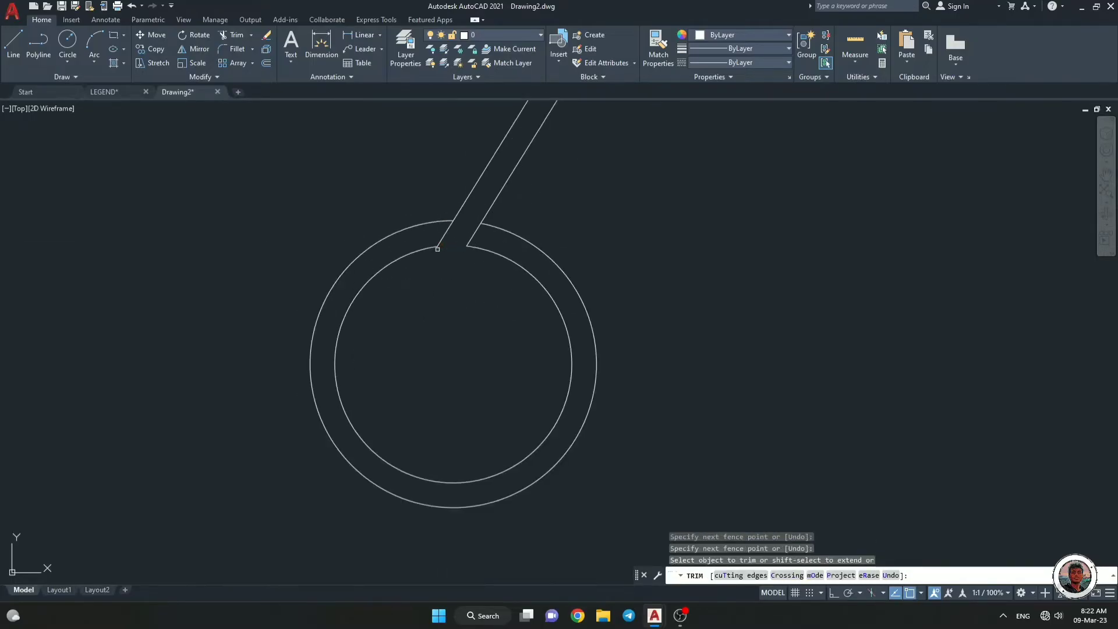
left_click(487, 245)
left_click(431, 229)
key("Return")
scroll(427, 352, "down", 3)
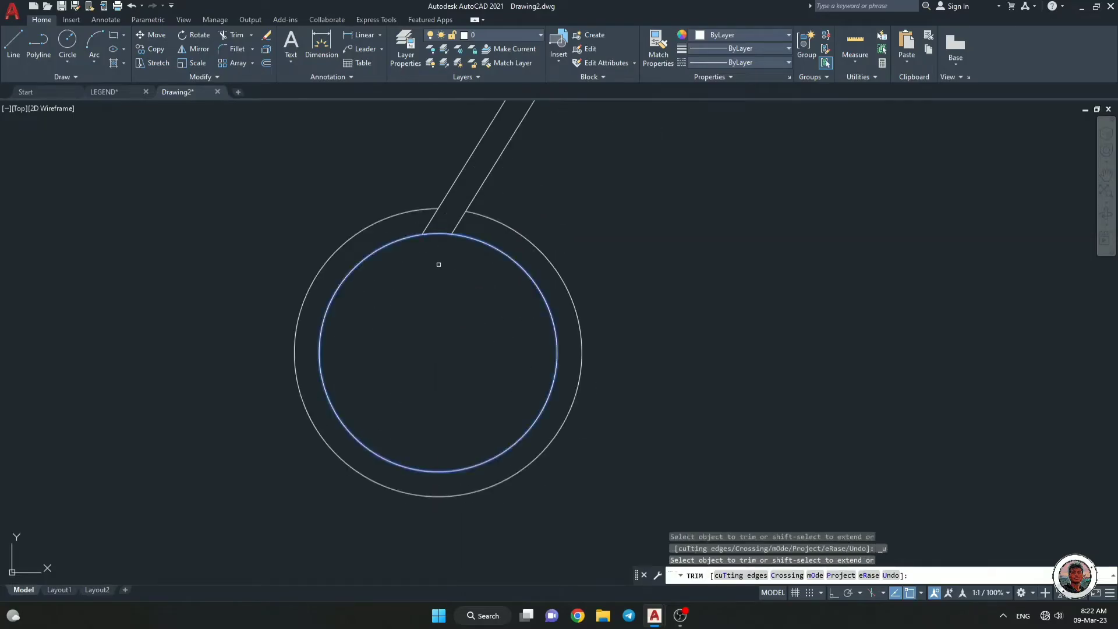
key("Escape")
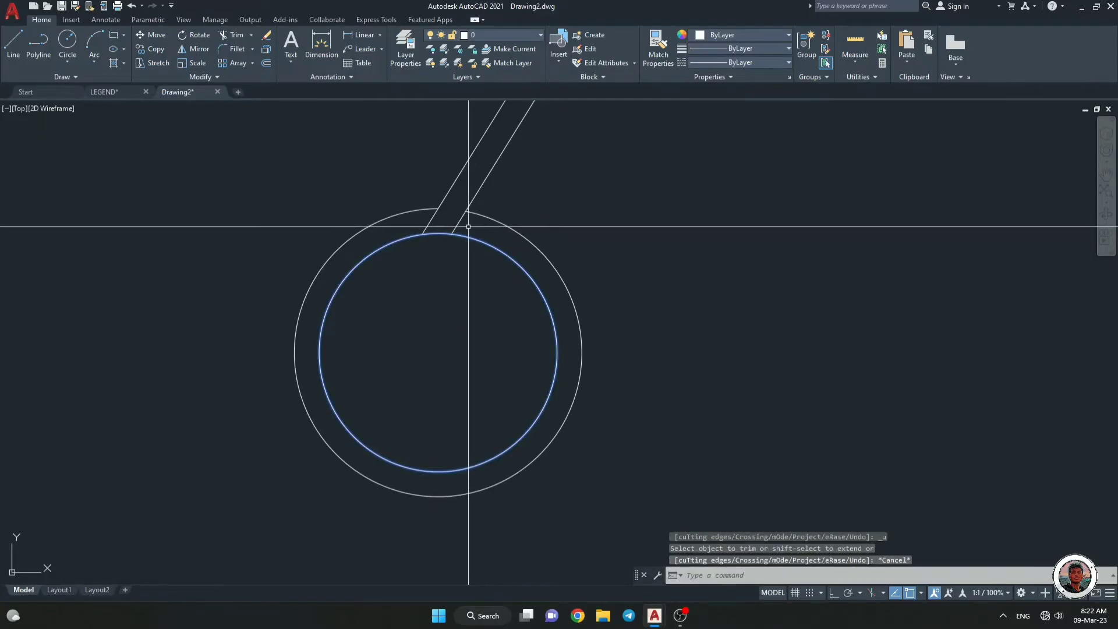
left_click(466, 269)
key("Escape")
key("Escape")
scroll(467, 269, "up", 4)
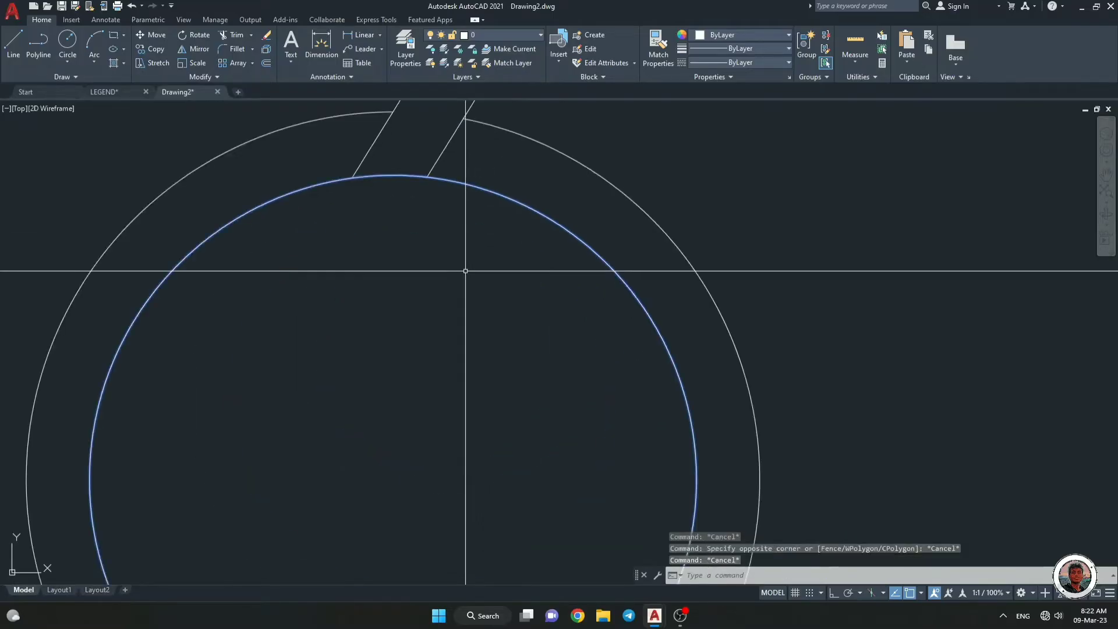
scroll(466, 270, "down", 2)
middle_click_drag(466, 270, 491, 321)
scroll(491, 321, "down", 6)
key("Escape")
left_click(491, 322)
key("Escape")
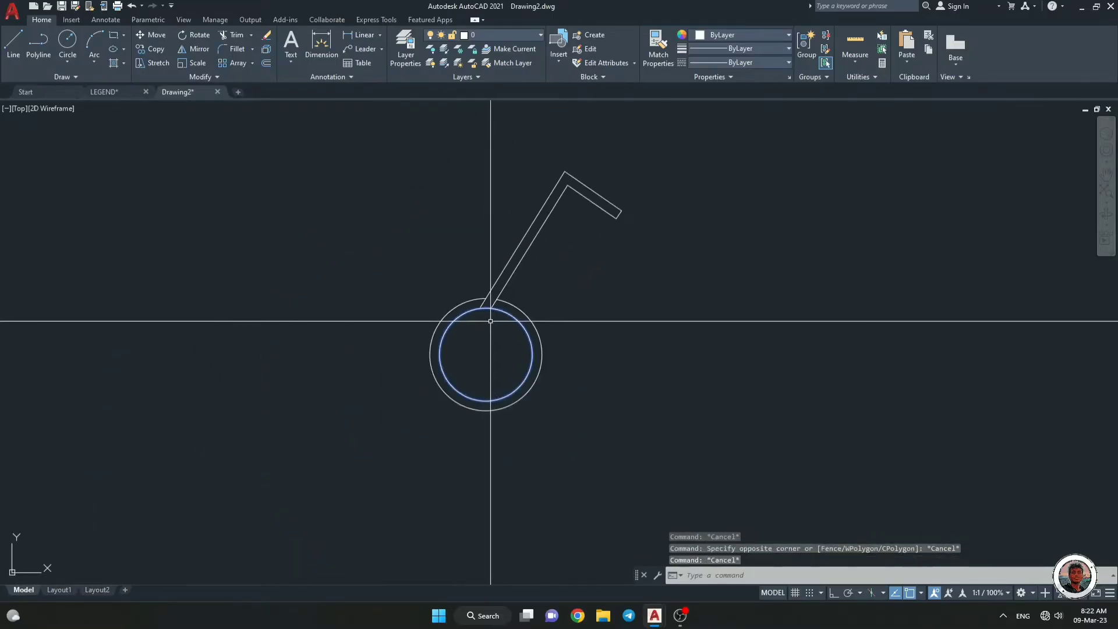
Trim both arm line ends inside the ring back to the outer circle of the 1 gang 1 way switch.
key("space")
scroll(486, 312, "up", 4)
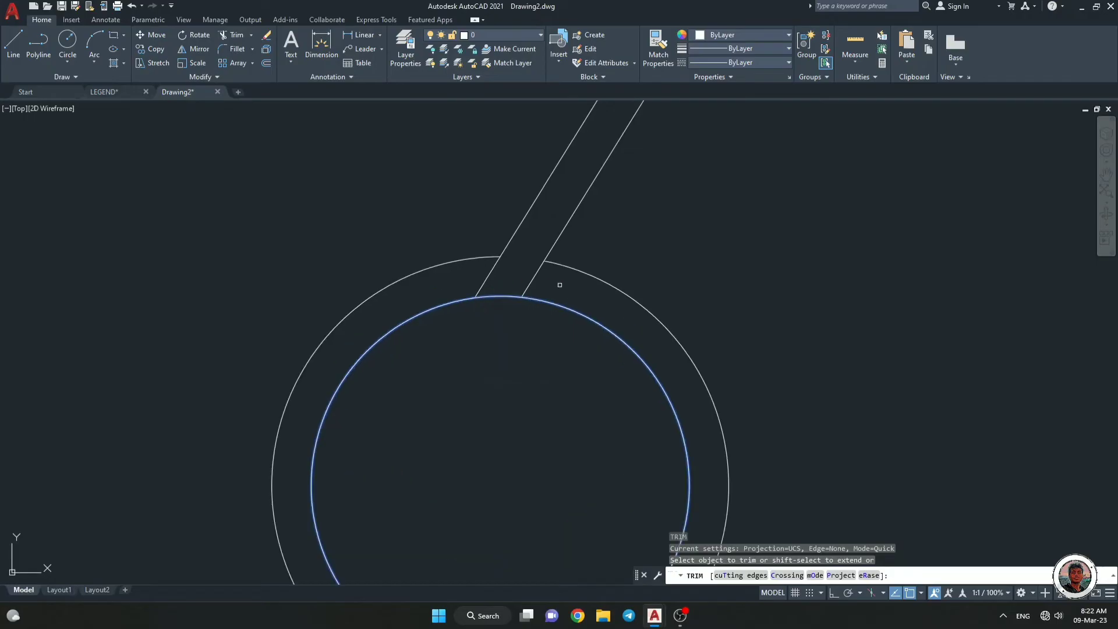
left_click(559, 284)
scroll(473, 277, "down", 5)
key("Escape")
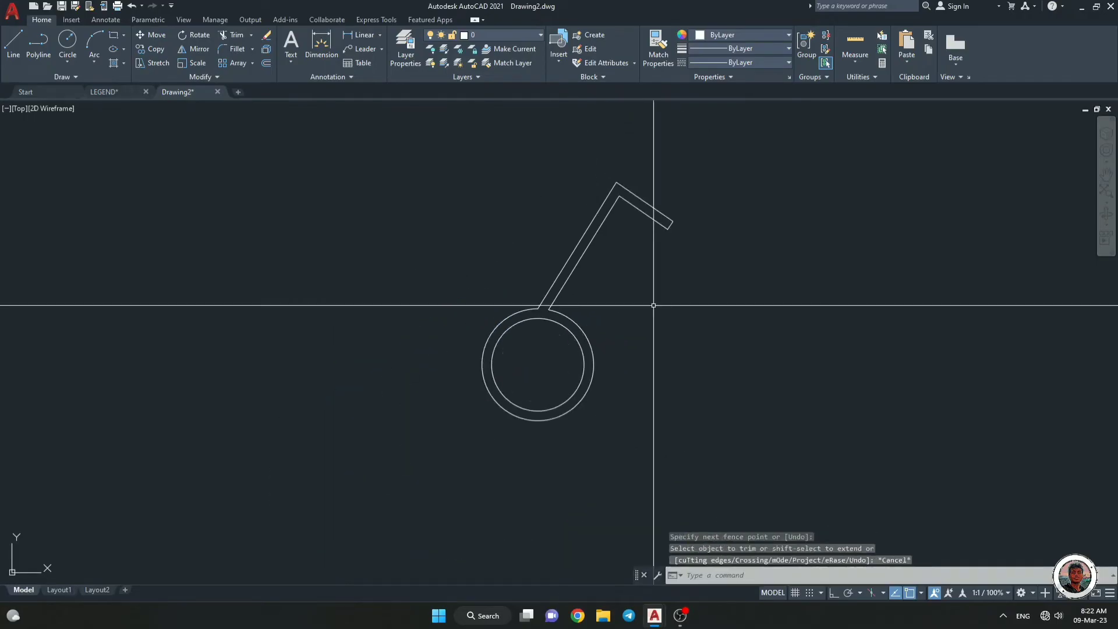
Trim the tick segments crossing the arm, the inner arm segments across both ticks and the leftover stubs on the 2 gang 1 way switch.
scroll(654, 307, "down", 2)
middle_click_drag(654, 307, 599, 348)
scroll(599, 349, "down", 3)
scroll(604, 482, "up", 8)
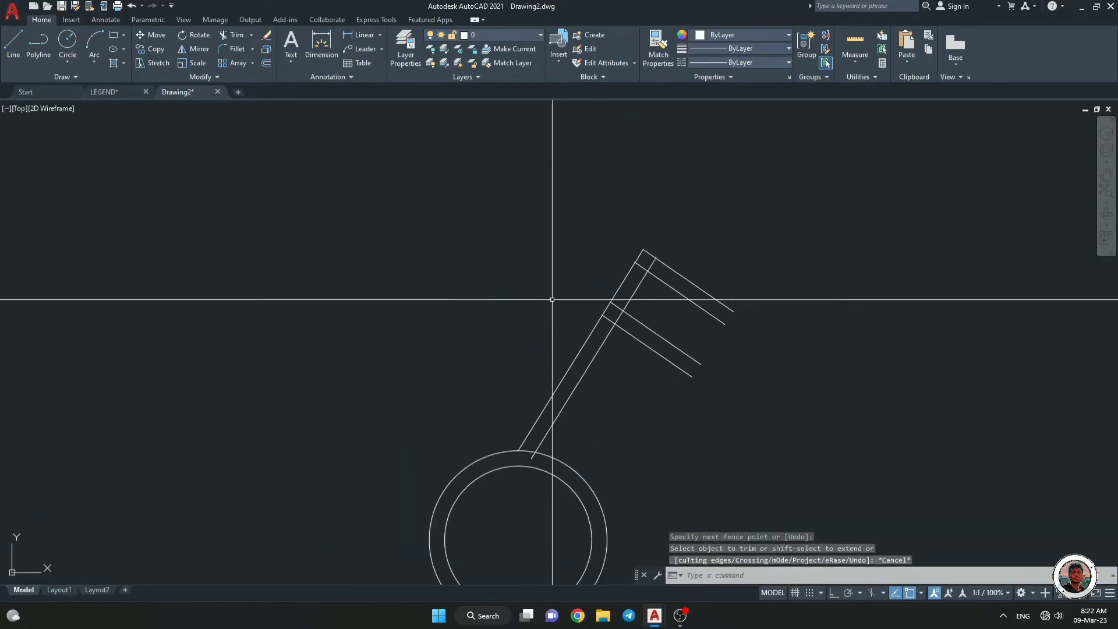
scroll(519, 373, "down", 2)
type("tr")
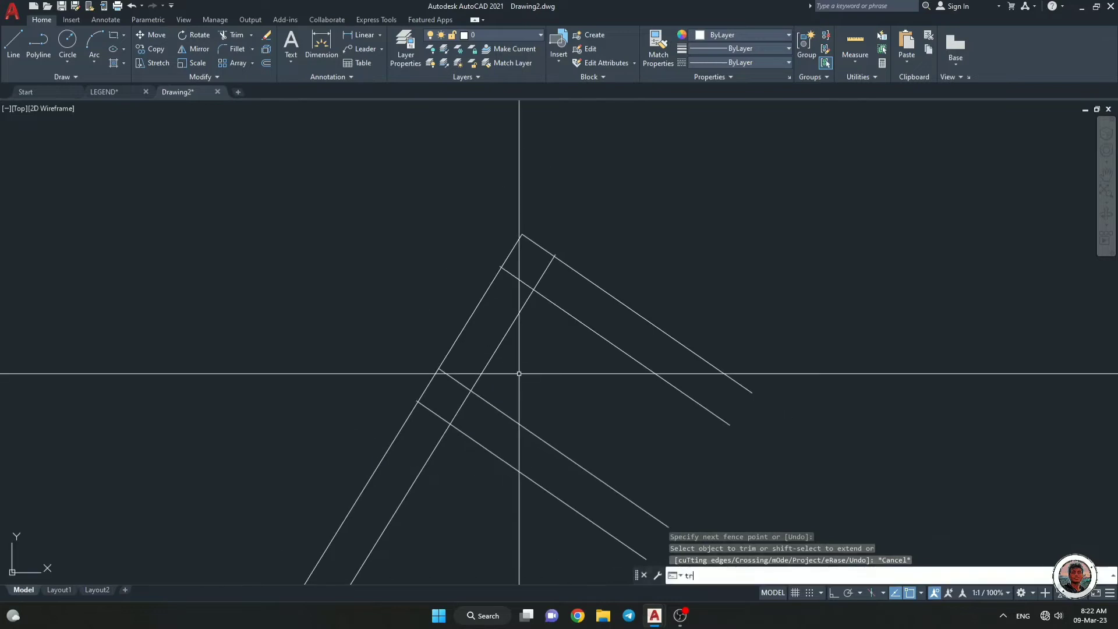
key("Return")
left_click_drag(525, 259, 436, 421)
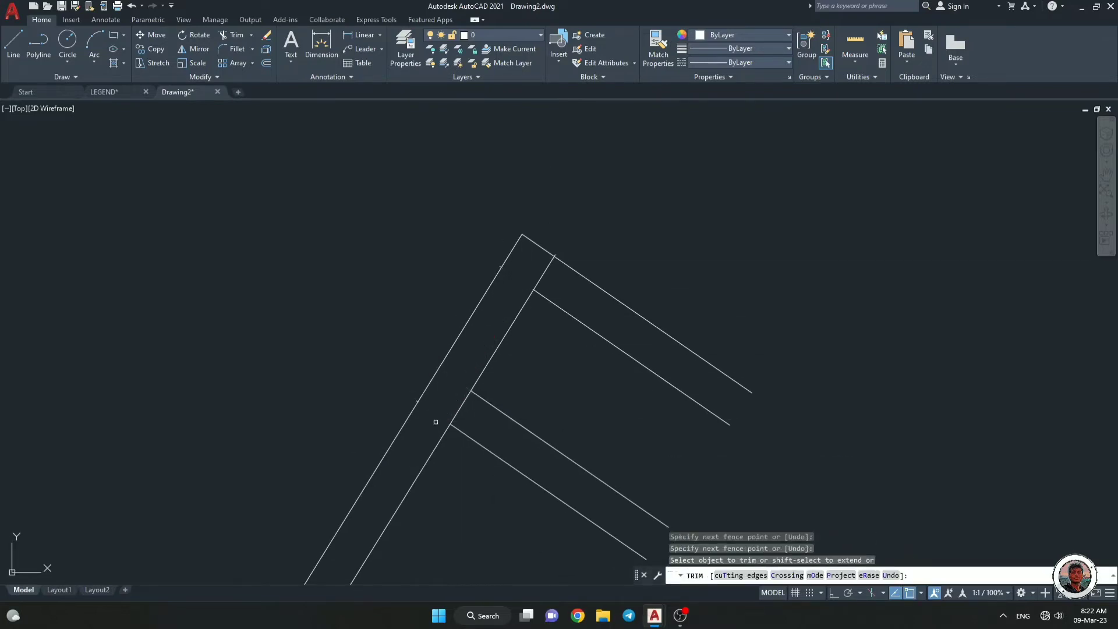
left_click(460, 408)
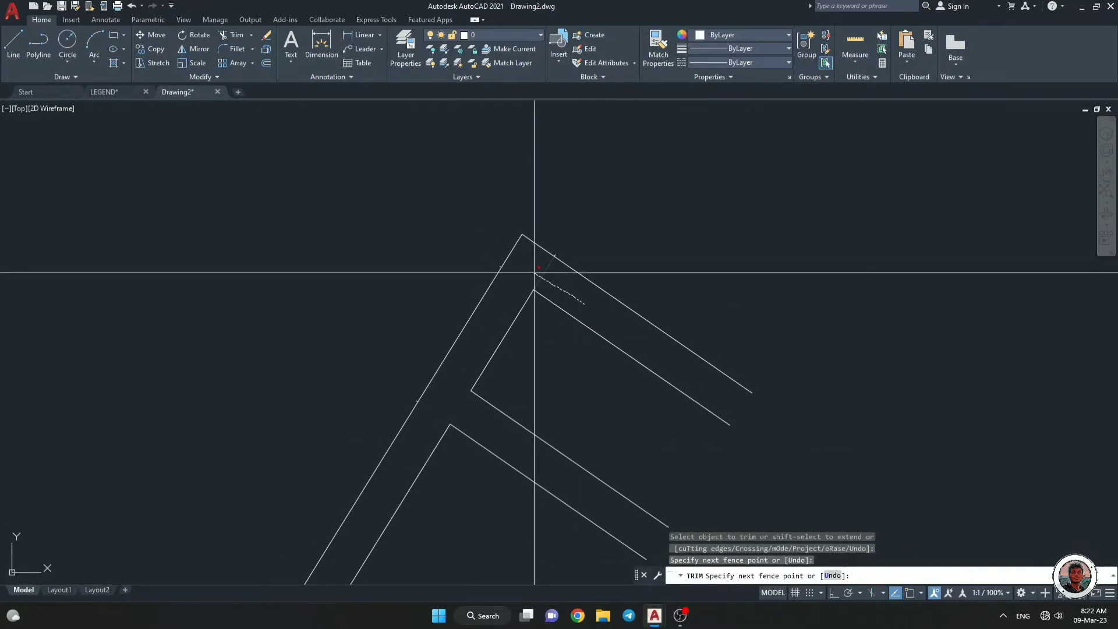
scroll(636, 240, "up", 5)
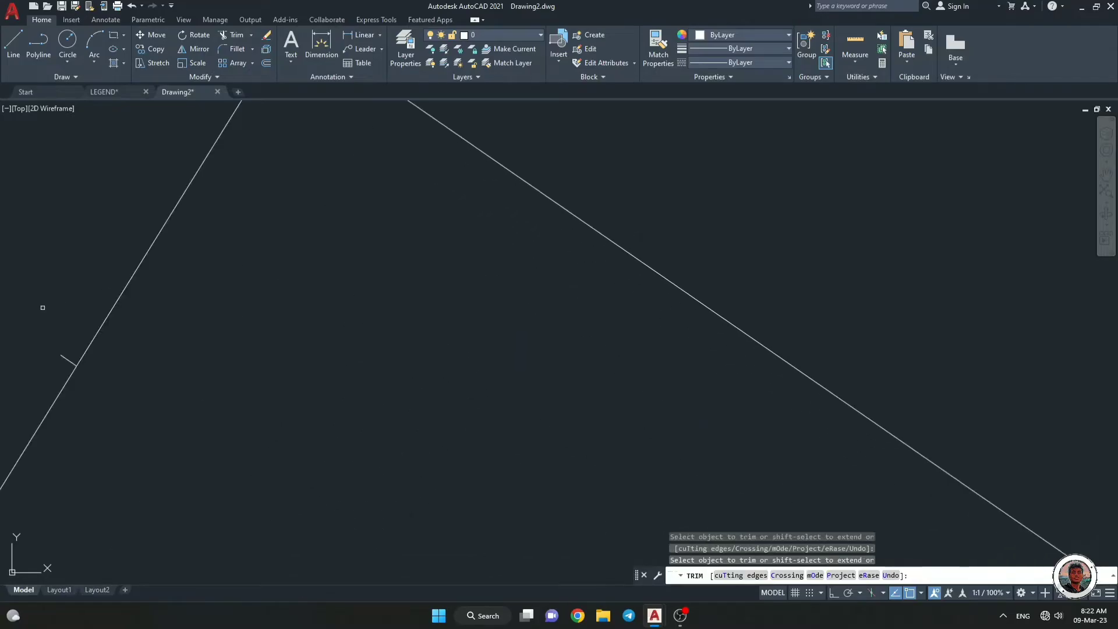
scroll(68, 359, "down", 4)
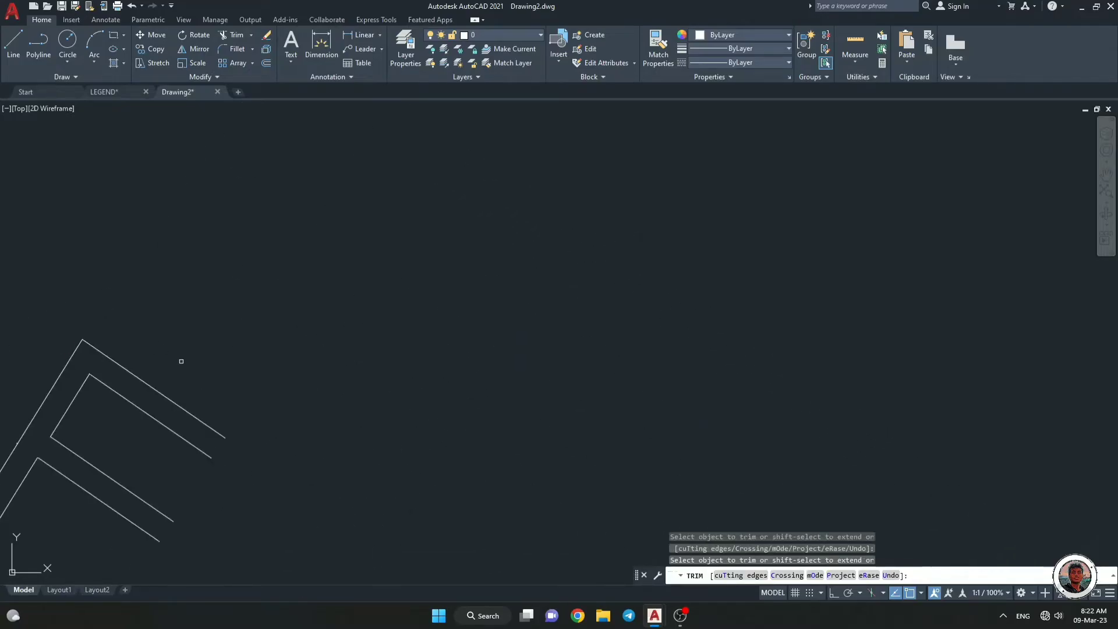
Trim the outer circle between the arm lines and the arm line end inside the ring of the 2 gang 1 way switch.
scroll(225, 380, "down", 5)
scroll(261, 321, "up", 6)
mouse_move(454, 299)
left_mouse_down()
mouse_move(412, 285)
mouse_move(429, 268)
mouse_move(428, 293)
left_mouse_up()
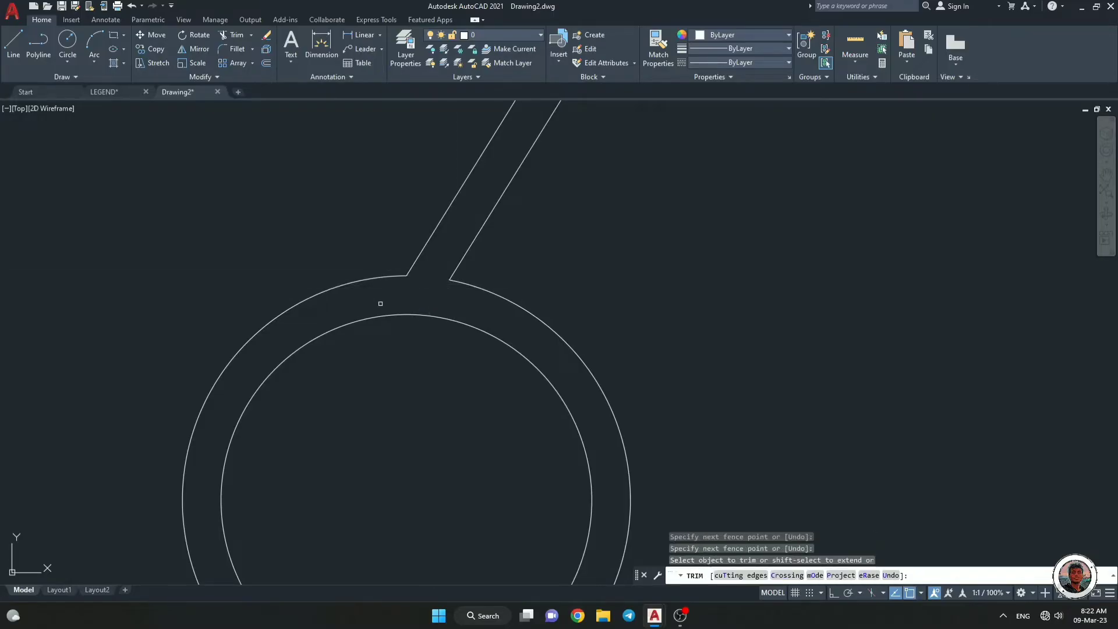
Trim the arm line end inside the ring and the outer circle's segment between the arm lines of the 3 gang 1 way switch.
scroll(380, 303, "down", 6)
scroll(349, 369, "up", 5)
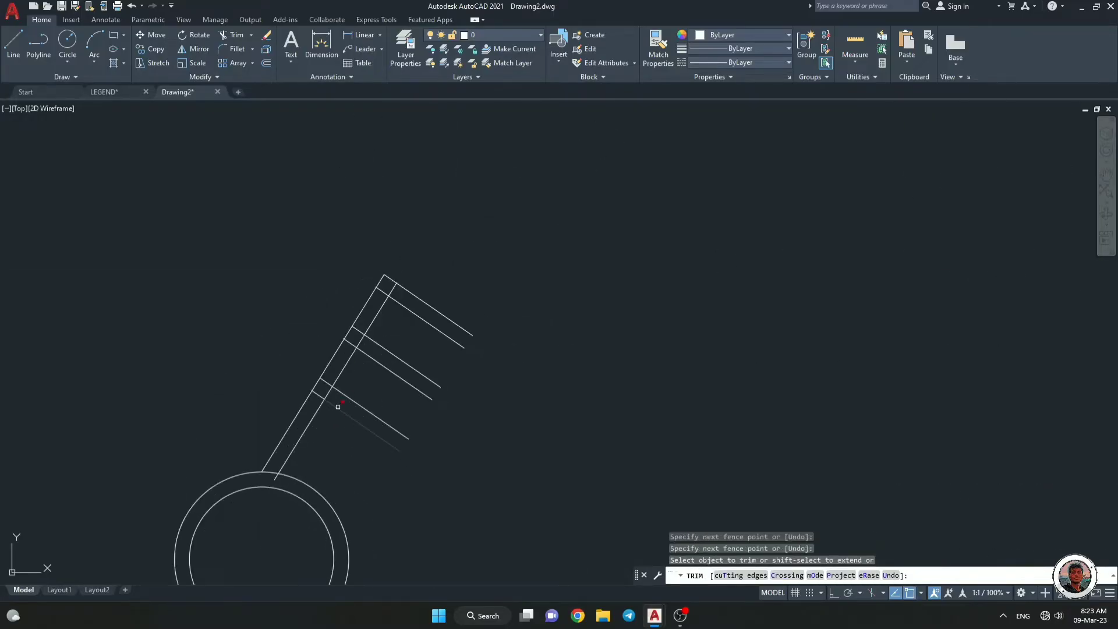
scroll(359, 379, "up", 6)
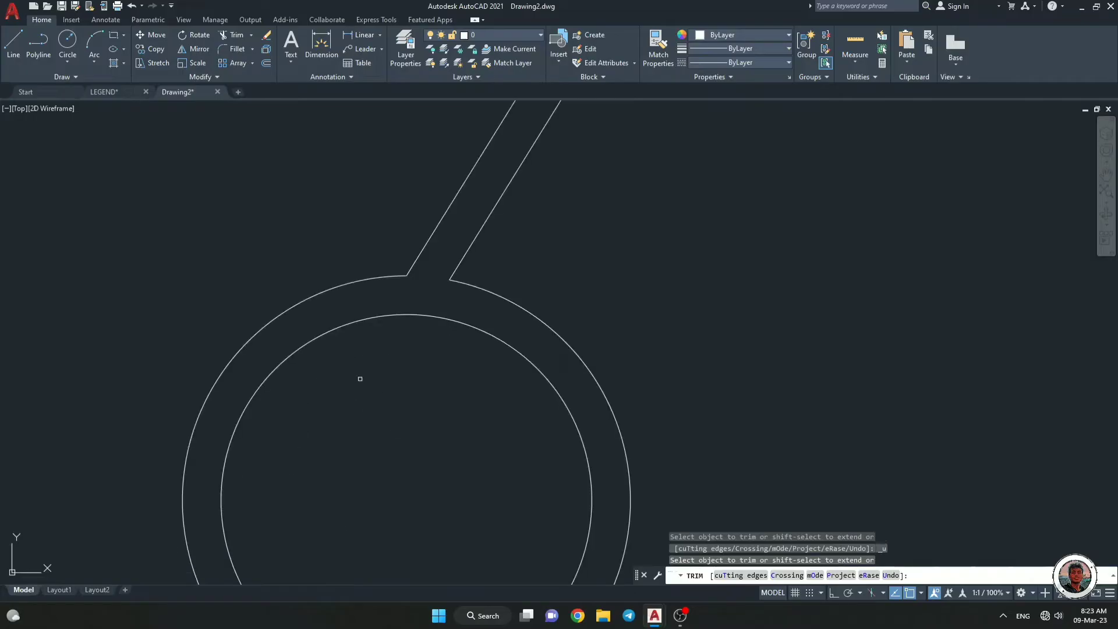
scroll(379, 452, "down", 12)
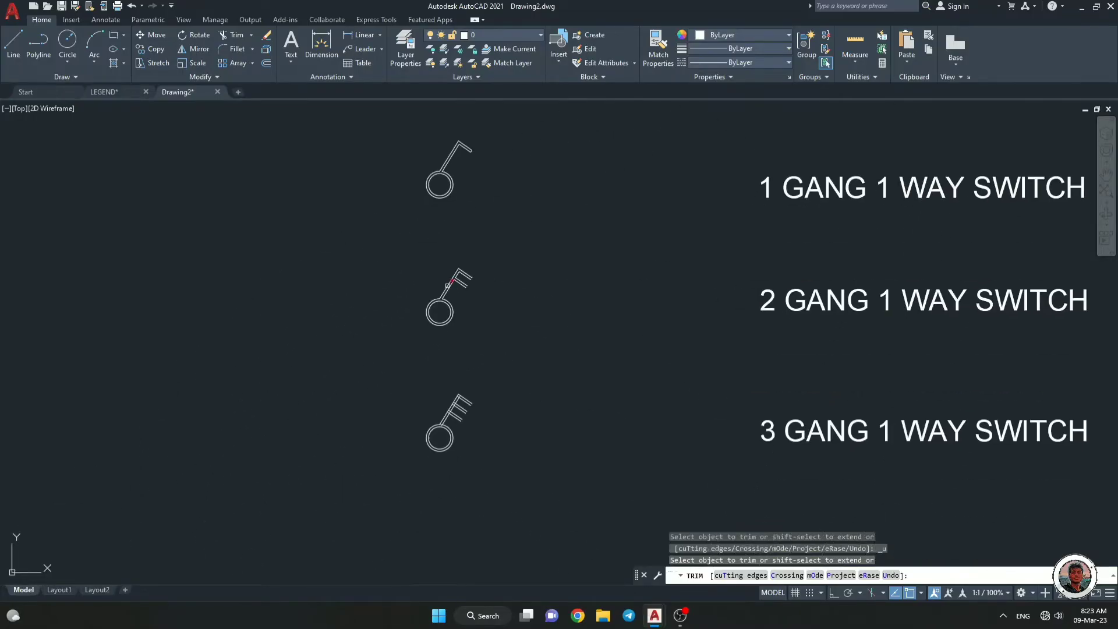
scroll(393, 542, "up", 10)
scroll(342, 474, "up", 3)
left_click(342, 474)
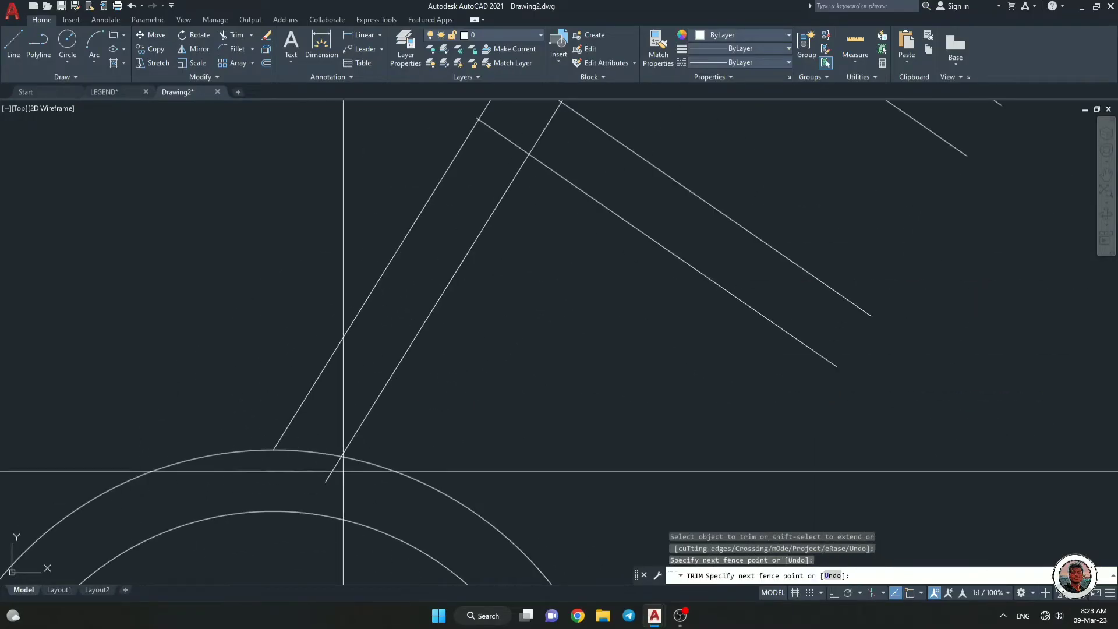
left_click(326, 444)
key("Return")
Trim the crossing segments where the lower and middle ticks meet the arm of the 3 gang 1 way switch.
middle_click_drag(458, 303, 423, 469)
scroll(424, 470, "down", 5)
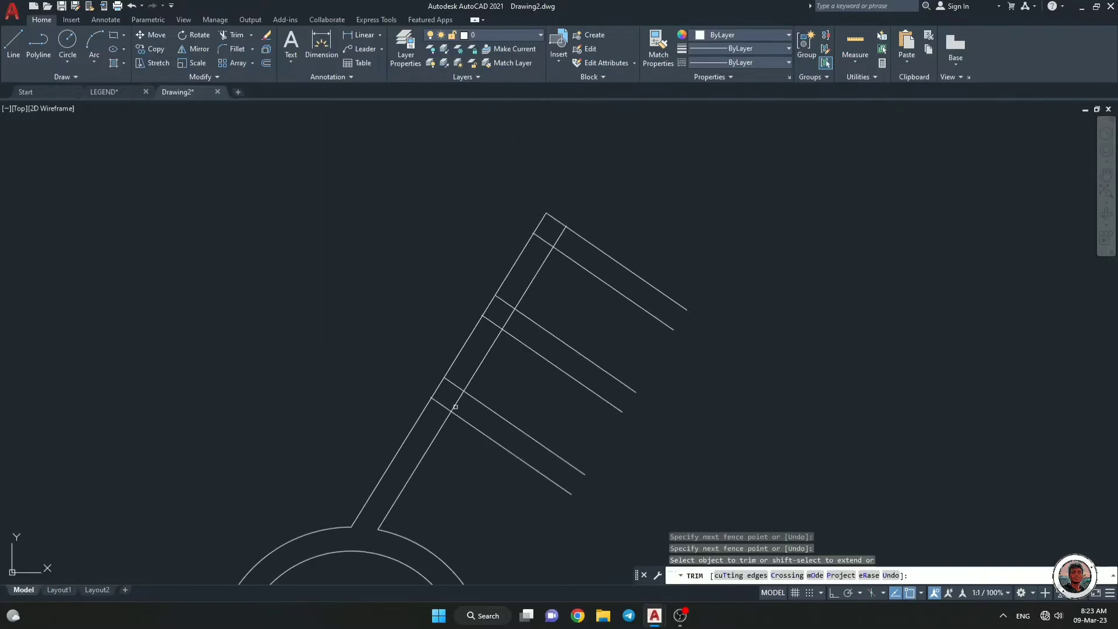
scroll(461, 392, "up", 9)
mouse_move(434, 452)
left_mouse_down()
mouse_move(324, 460)
mouse_move(321, 522)
left_mouse_up()
left_click_drag(404, 345, 379, 456)
scroll(379, 457, "down", 5)
scroll(416, 341, "up", 8)
mouse_move(441, 371)
left_mouse_down()
mouse_move(404, 423)
mouse_move(379, 512)
mouse_move(408, 484)
left_mouse_up()
scroll(340, 458, "down", 2)
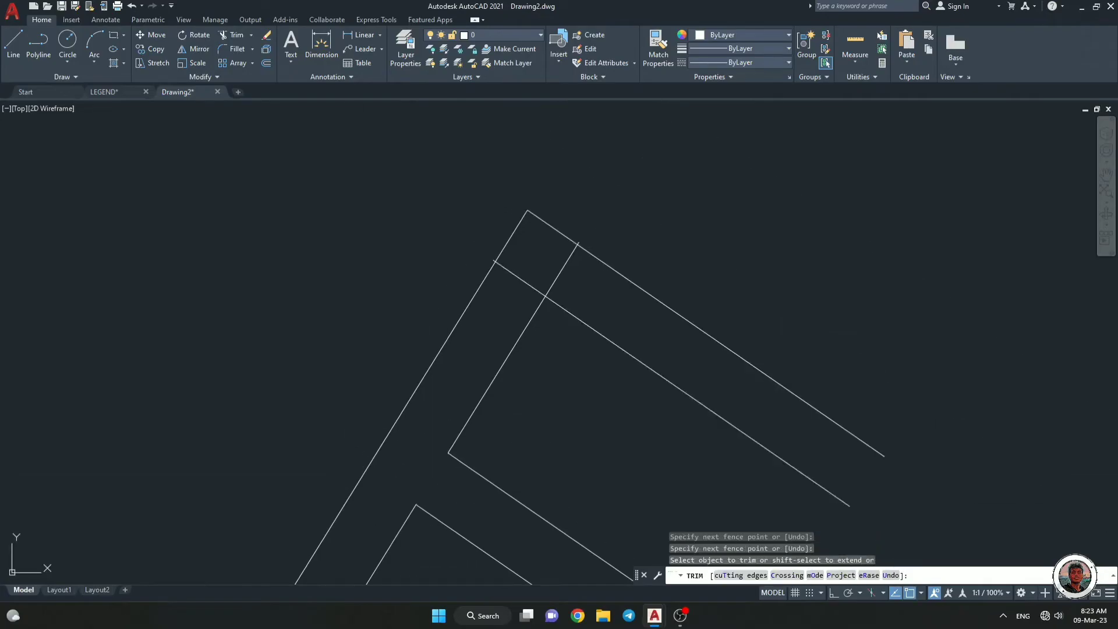
Trim the crossing segments at the top tick of the 3 gang 1 way switch and the leftover stubs on its outer lines.
mouse_move(563, 281)
left_mouse_down()
mouse_move(529, 295)
mouse_move(491, 263)
left_mouse_up()
scroll(491, 264, "up", 6)
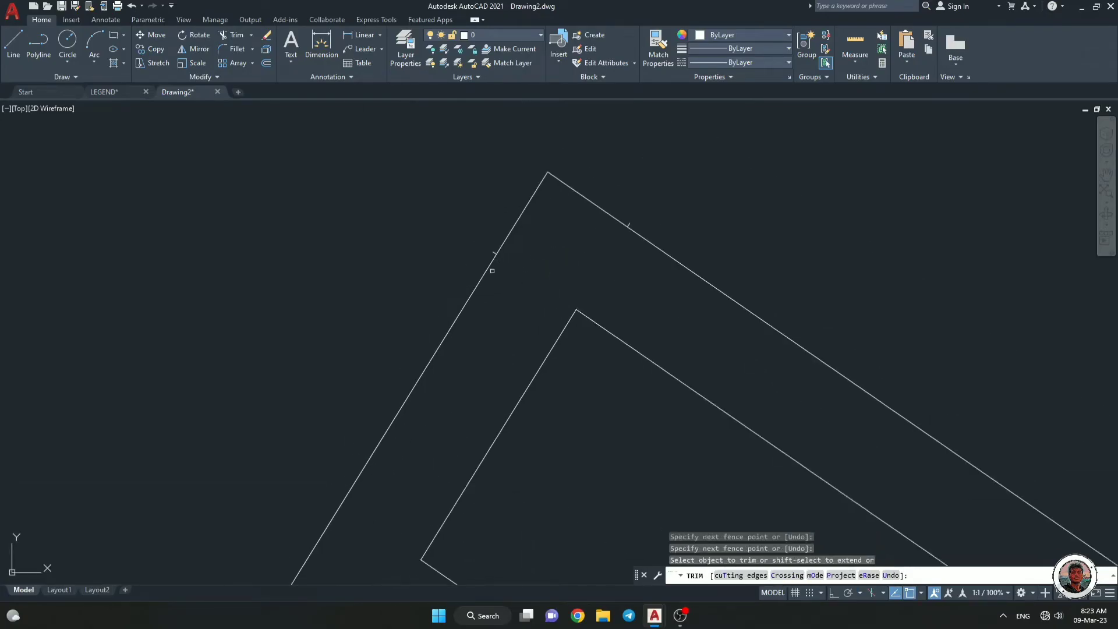
scroll(484, 222, "down", 3)
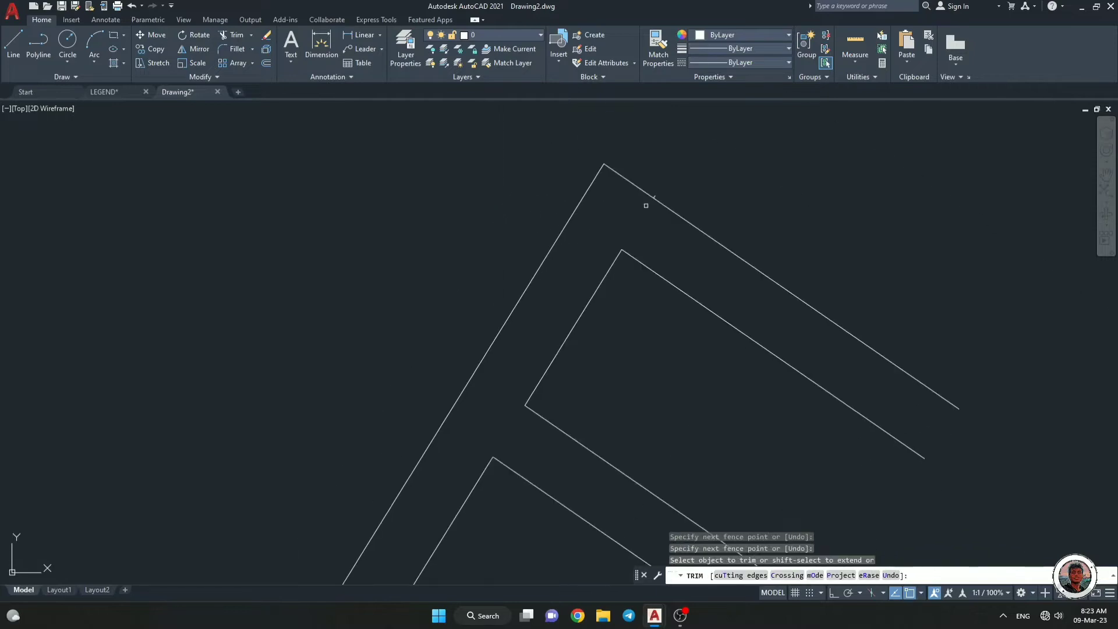
scroll(667, 185, "up", 4)
left_click_drag(577, 246, 575, 245)
scroll(574, 245, "down", 3)
Trim the outer circle's segment between the upper arm's two lines on the two-armed switch symbol.
scroll(574, 244, "down", 10)
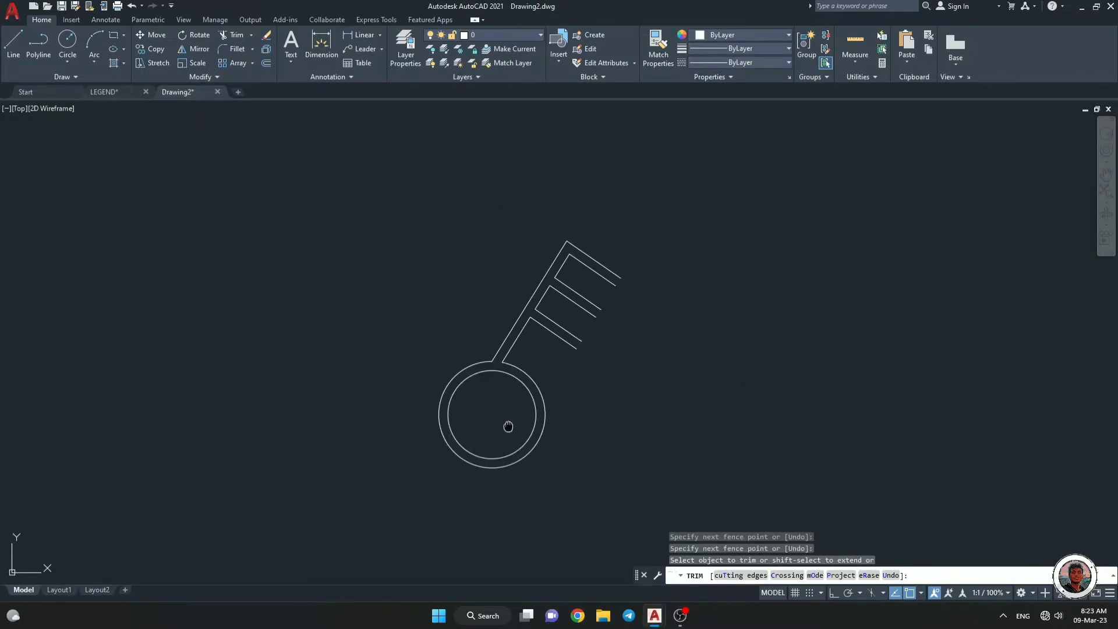
scroll(515, 384, "down", 4)
scroll(510, 444, "up", 5)
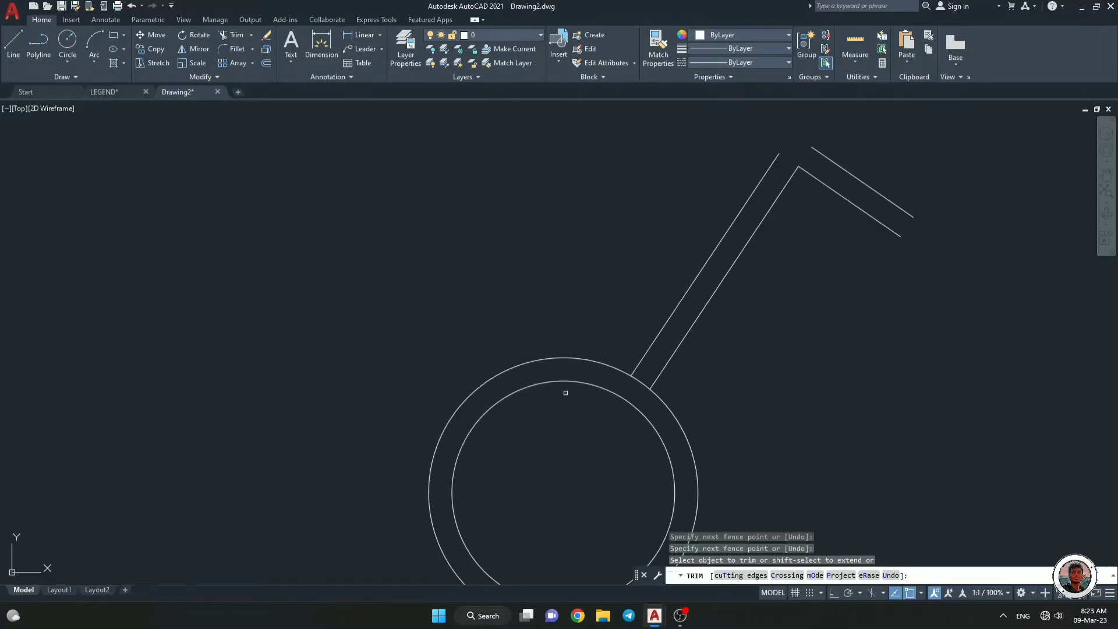
left_click(643, 371)
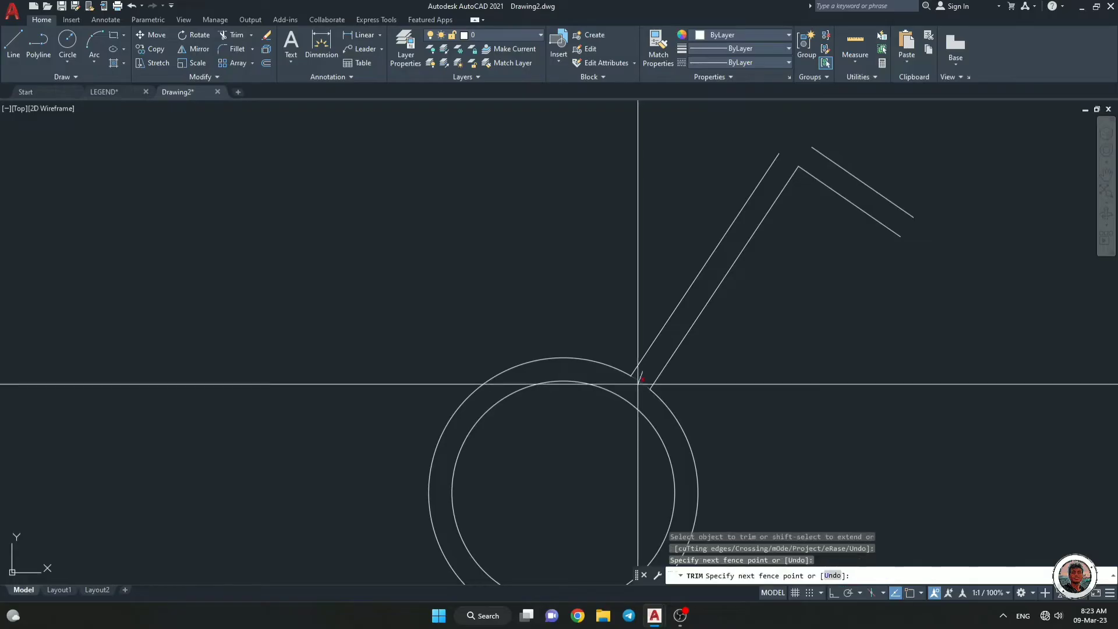
left_click(639, 387)
key("Return")
Trim the outer circle's segment between the lower arm's two lines on the two-armed switch symbol.
scroll(641, 443, "down", 2)
middle_click_drag(518, 557, 627, 397)
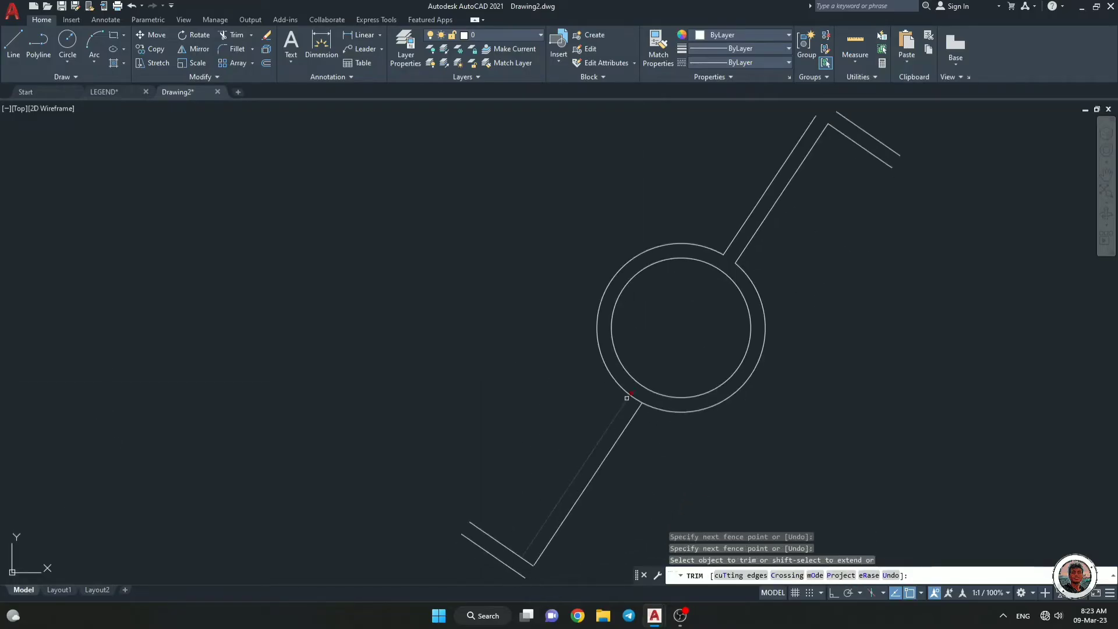
left_click(643, 391)
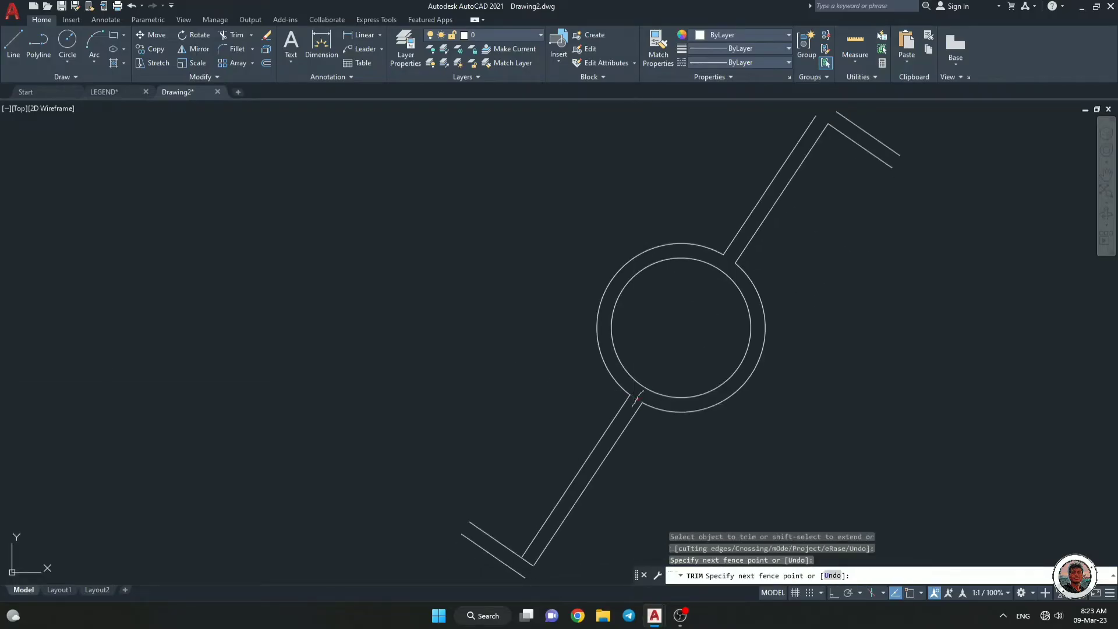
left_click(529, 559)
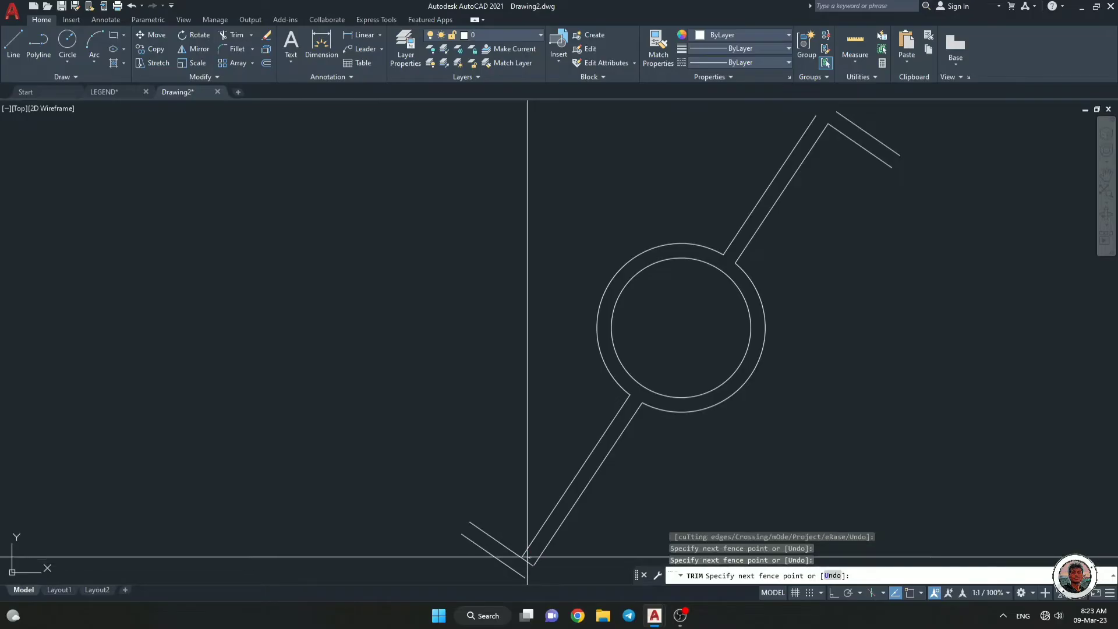
key("Escape")
Extend both lower arm lines of the two-armed switch symbol to the inner tick line.
scroll(529, 524, "up", 5)
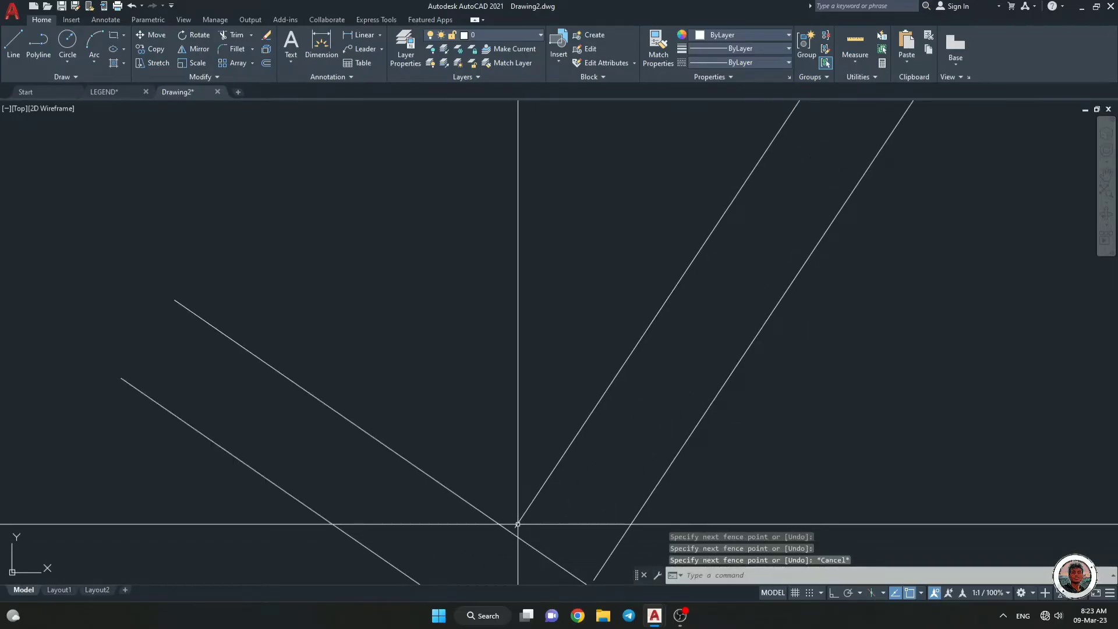
type("ex")
key("Return")
left_click(532, 501)
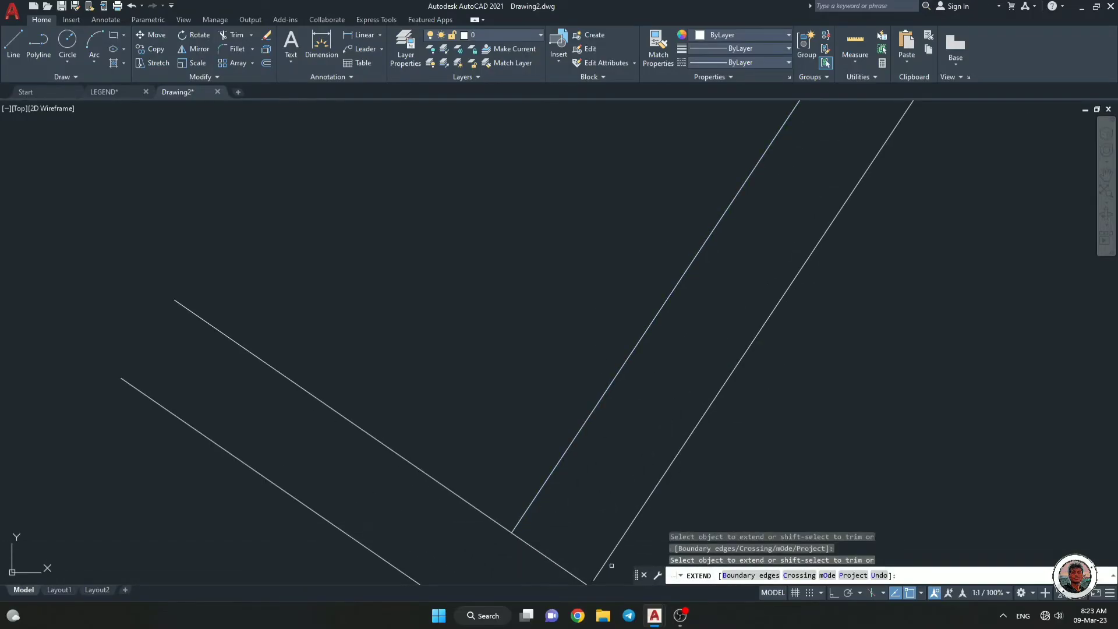
key("Escape")
key("Escape")
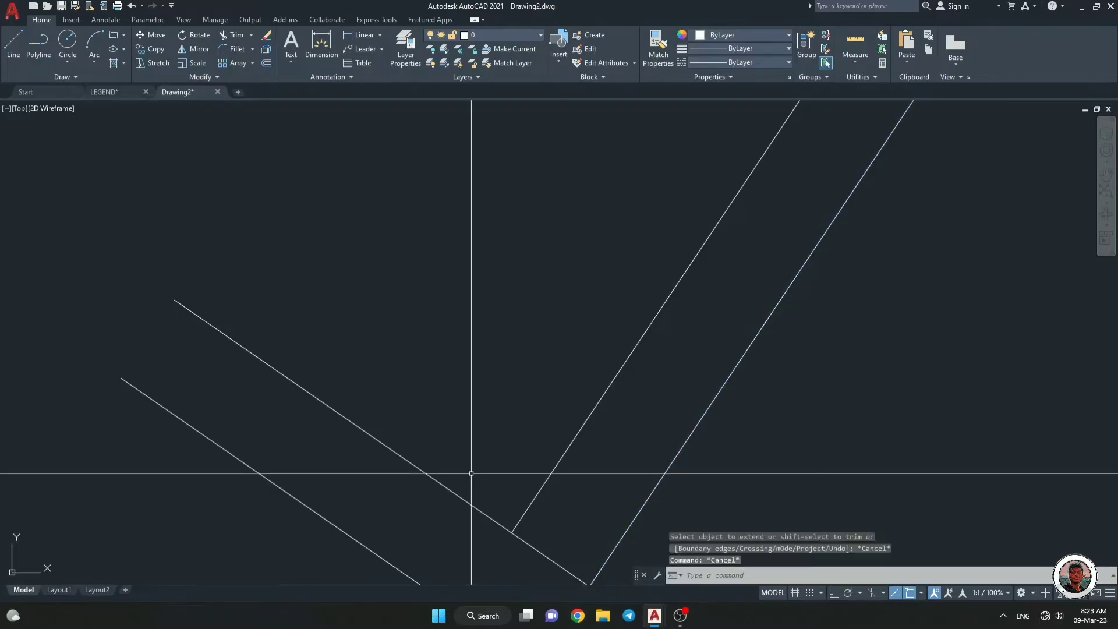
Trim the inner tick line's segment between the two lower arm lines of the two-armed switch symbol.
type("tr")
key("Return")
left_click(473, 473)
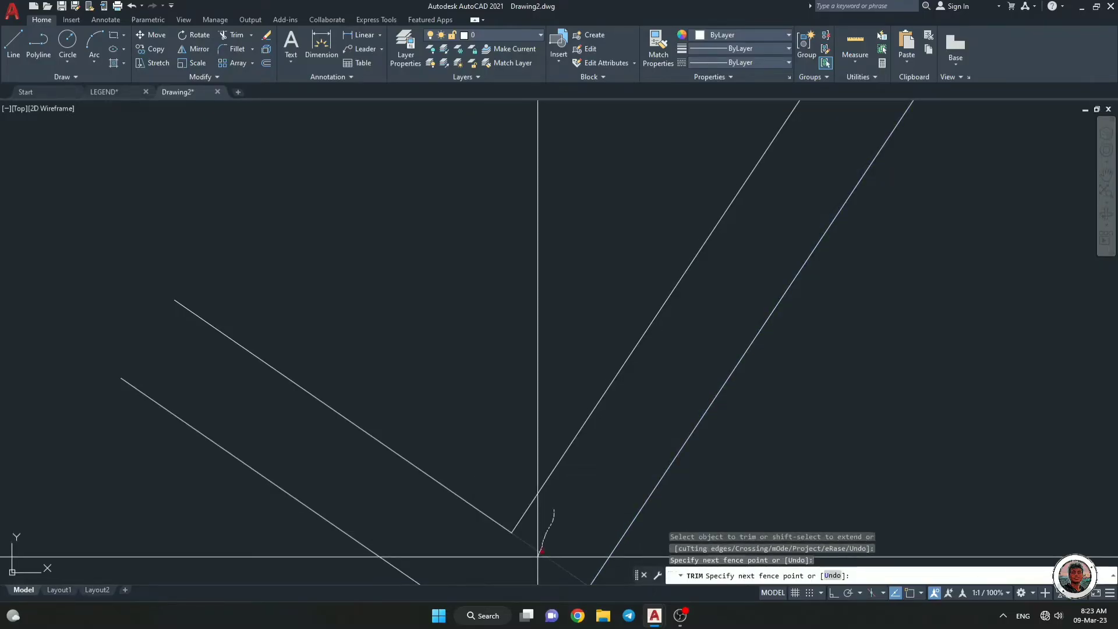
left_click(537, 555)
key("Return")
scroll(512, 513, "down", 6)
middle_click_drag(502, 476, 490, 410)
scroll(490, 409, "down", 2)
key("Escape")
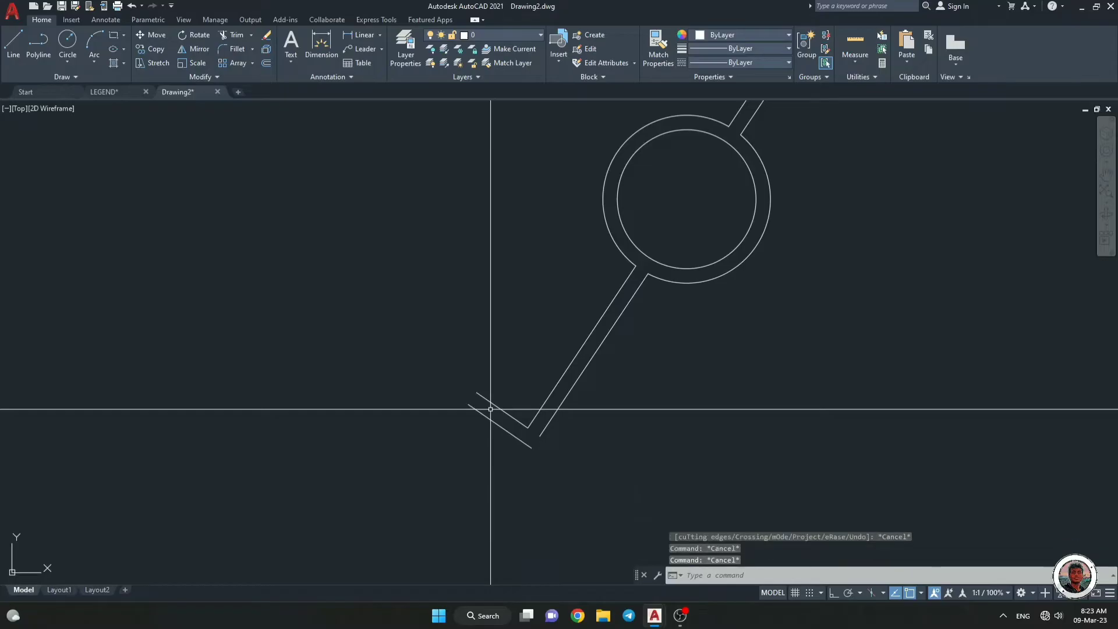
Draw a polyline closing the free end of the lower tick on the two-armed switch symbol.
type("pl")
key("Return")
left_click(469, 402)
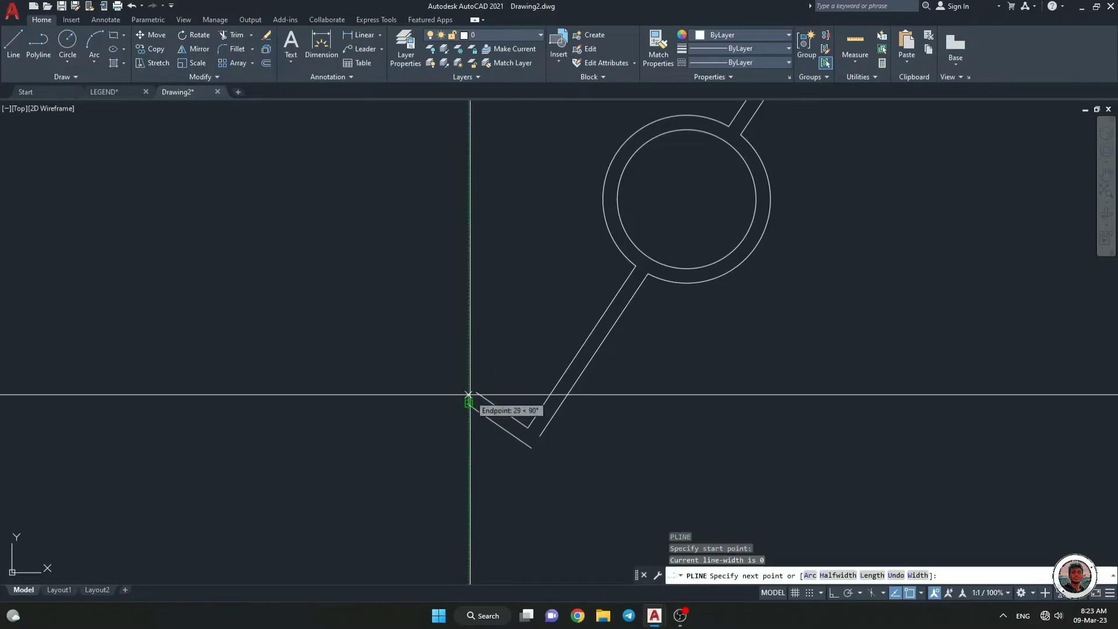
left_click(476, 393)
key("Return")
Draw a short polyline joining the outer tick line's end to the outer arm line's end at the lower corner.
key("Return")
left_click(532, 448)
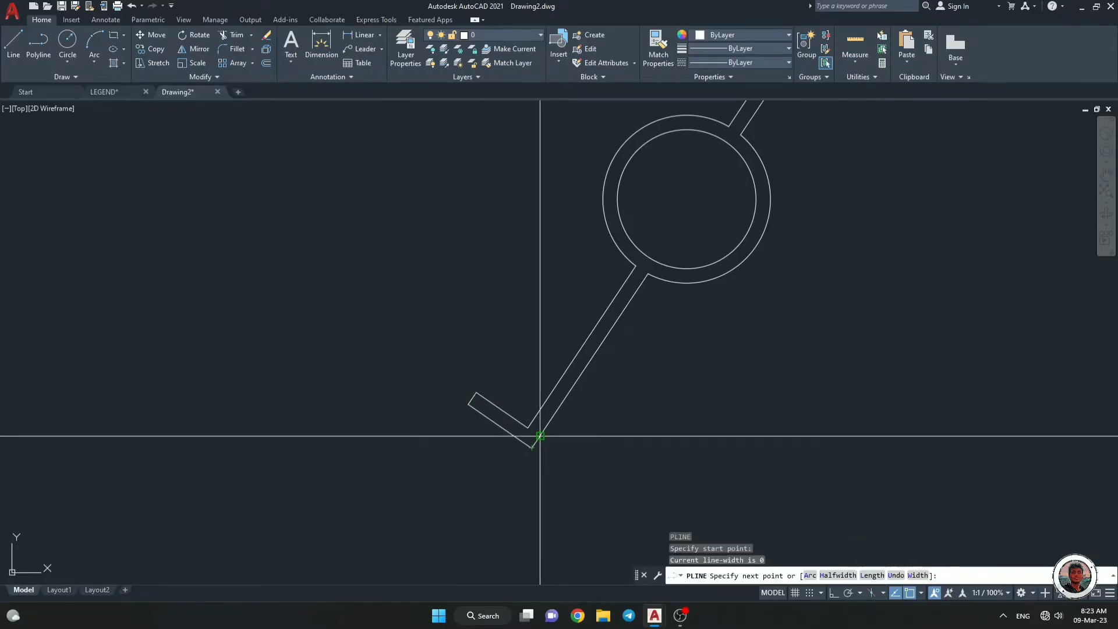
left_click(540, 435)
key("Return")
Delete the short polyline joining the outer tick line and arm line at the lower corner.
scroll(540, 436, "up", 5)
left_click(543, 438)
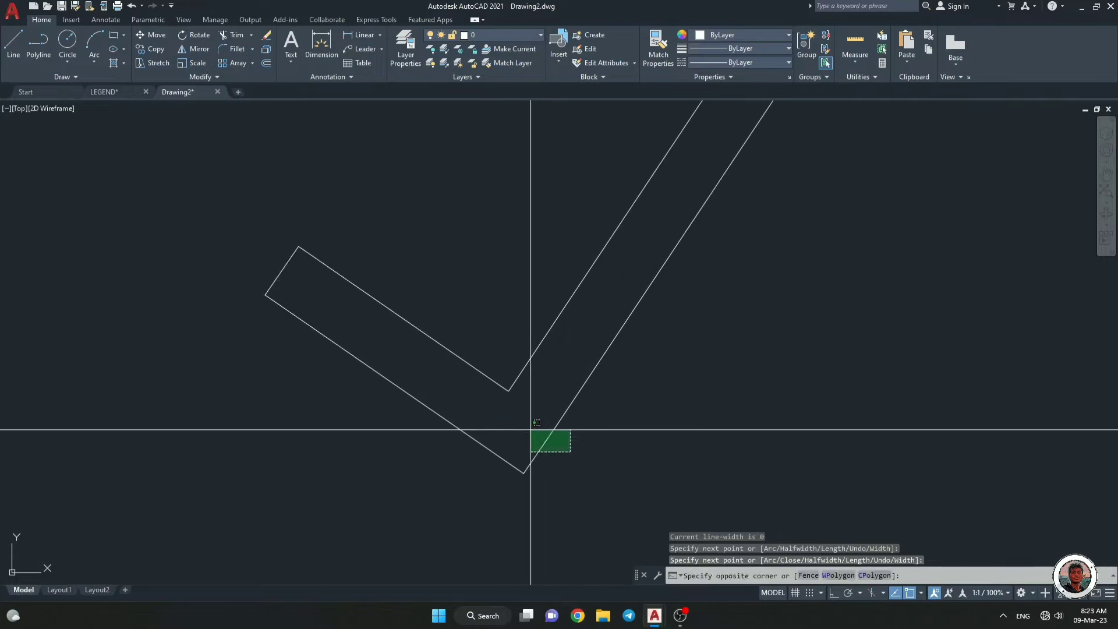
left_click(532, 444)
left_click(538, 432)
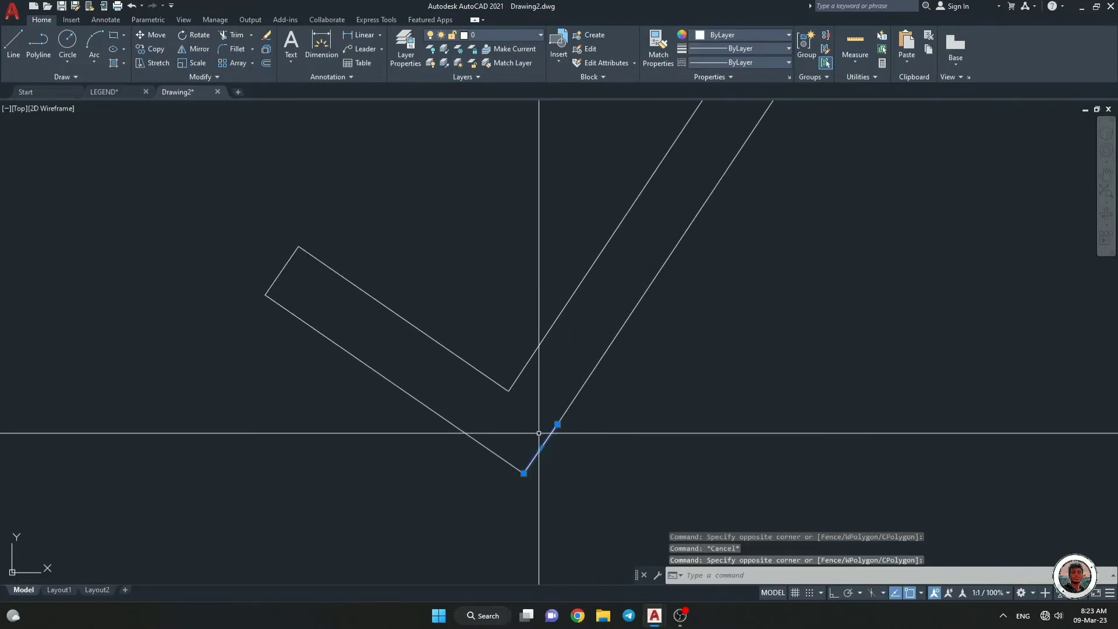
key("Delete")
Try to extend the outer lower arm line to meet the outer tick line at the open corner.
type("ex")
key("Return")
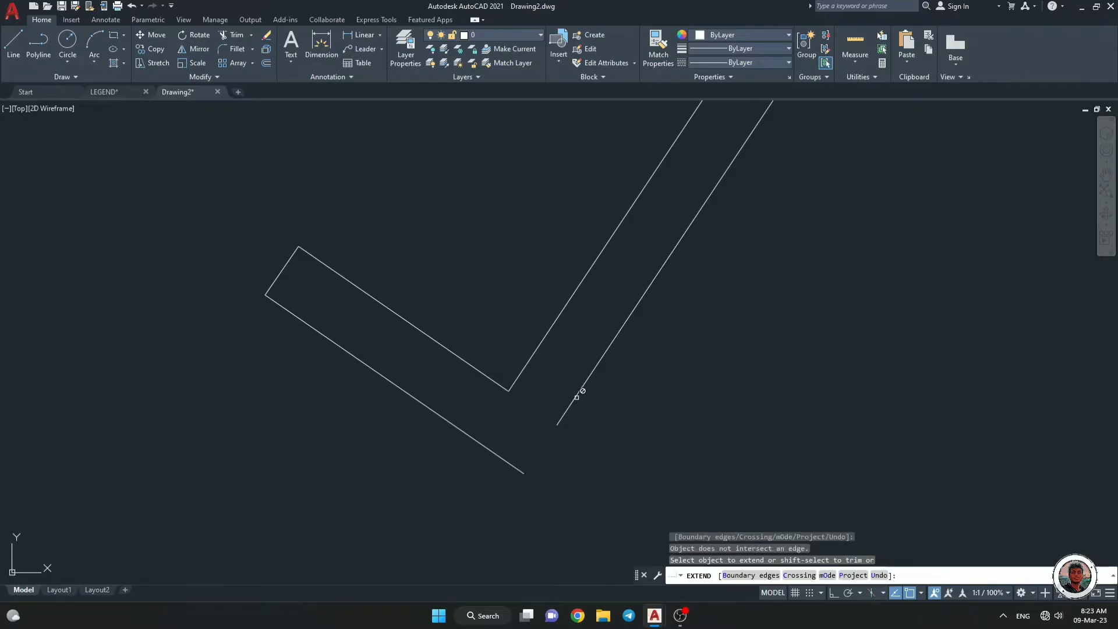
scroll(576, 397, "down", 5)
key("Escape")
left_click(587, 380)
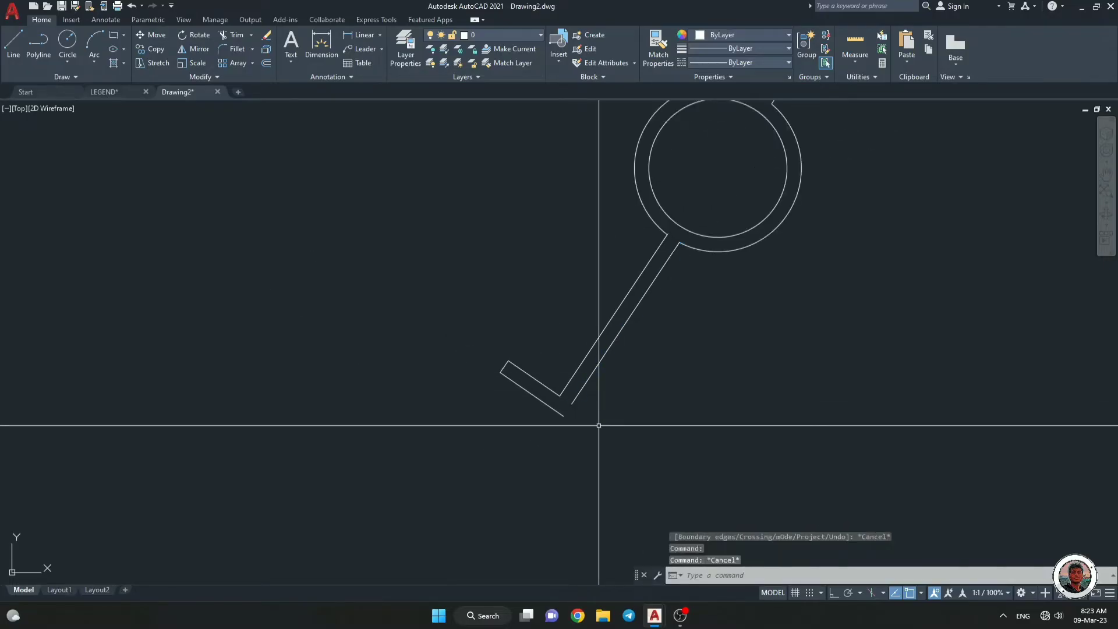
type("ex")
key("Return")
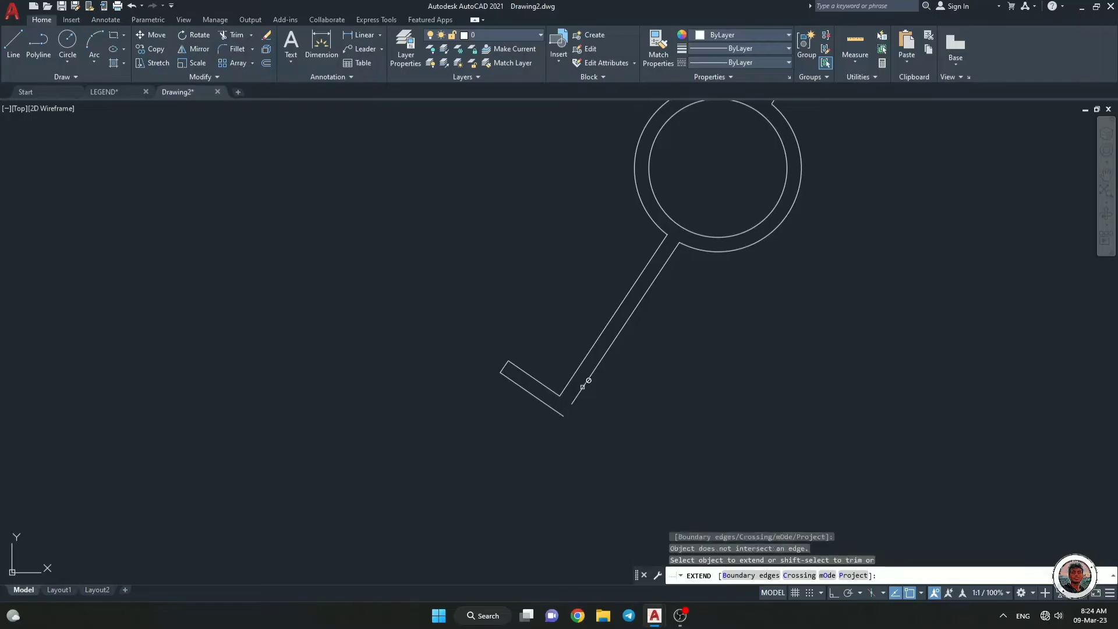
scroll(570, 410, "up", 4)
key("Escape")
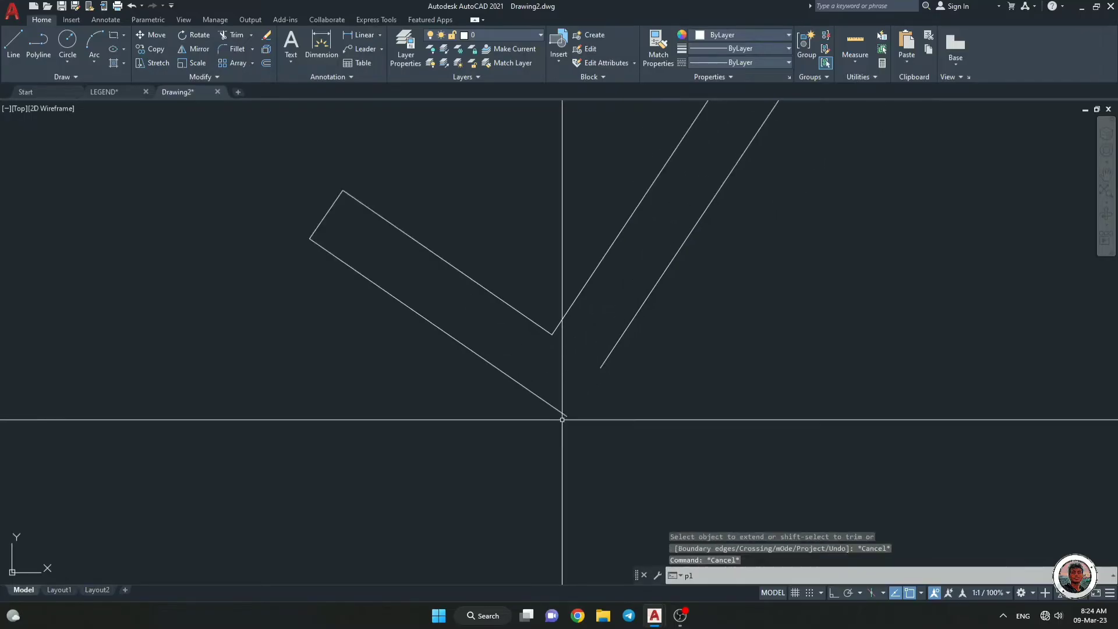
Draw a short polyline from the outer tick line's end to the outer arm line's end at the lower corner.
type("pl")
key("Return")
left_click(565, 415)
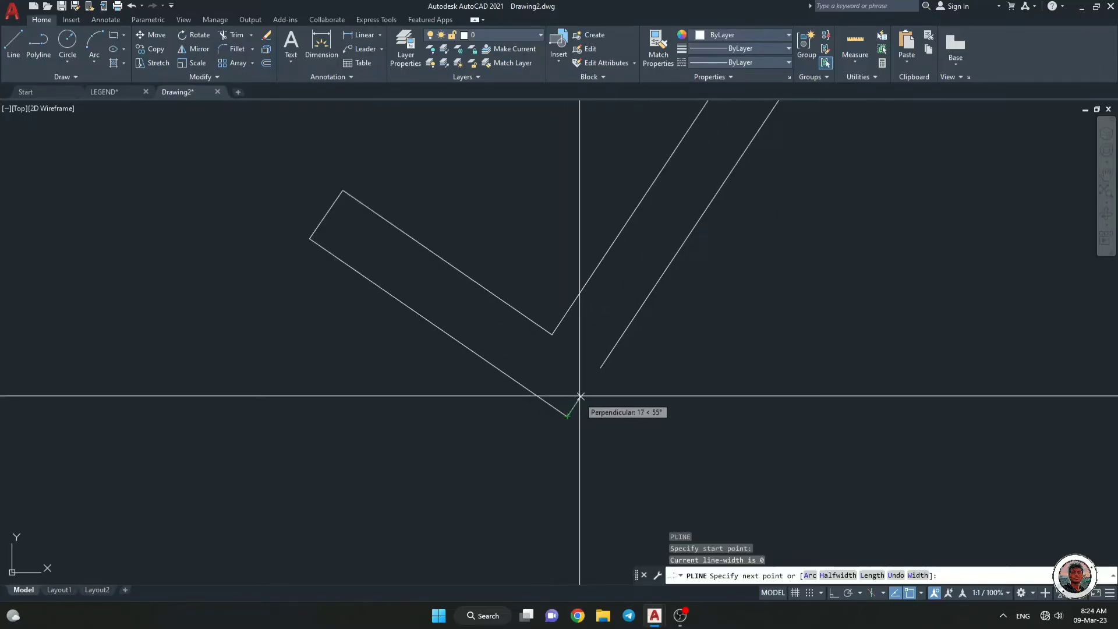
key("Escape")
Join the short corner polyline and the outer lower arm line into one polyline.
left_click(602, 365)
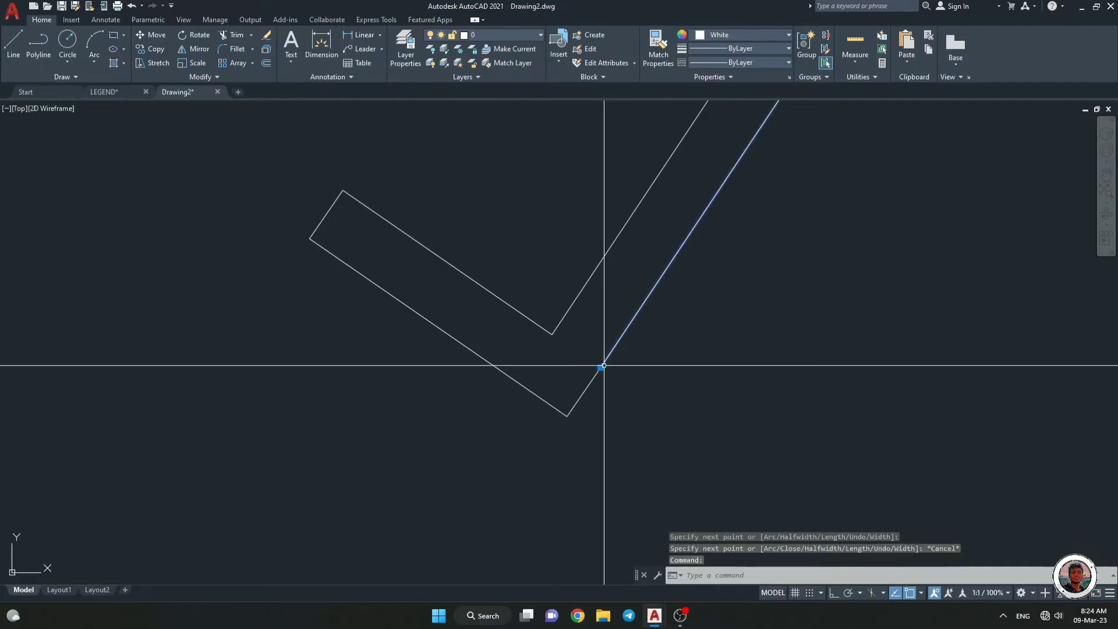
left_click(587, 380)
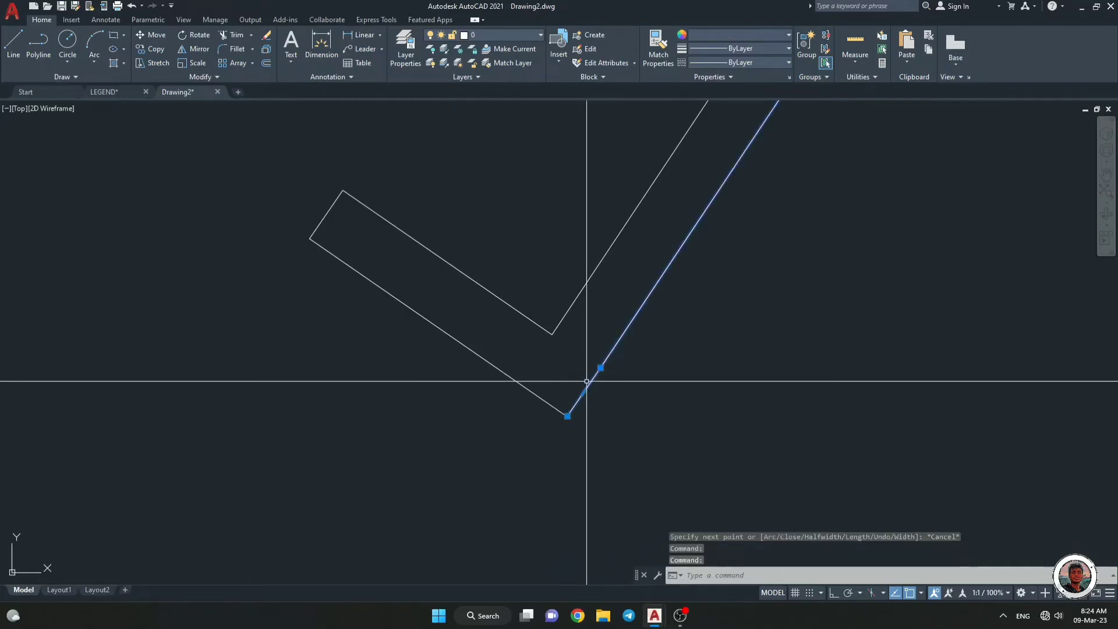
type("j")
key("Return")
left_click(595, 375)
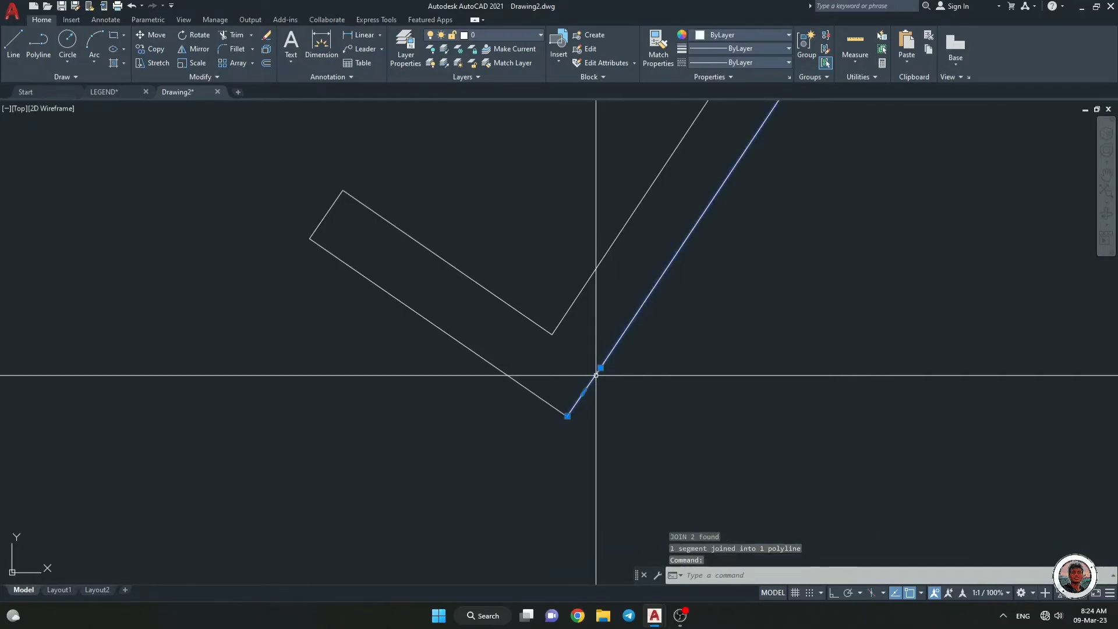
scroll(602, 370, "up", 6)
key("Escape")
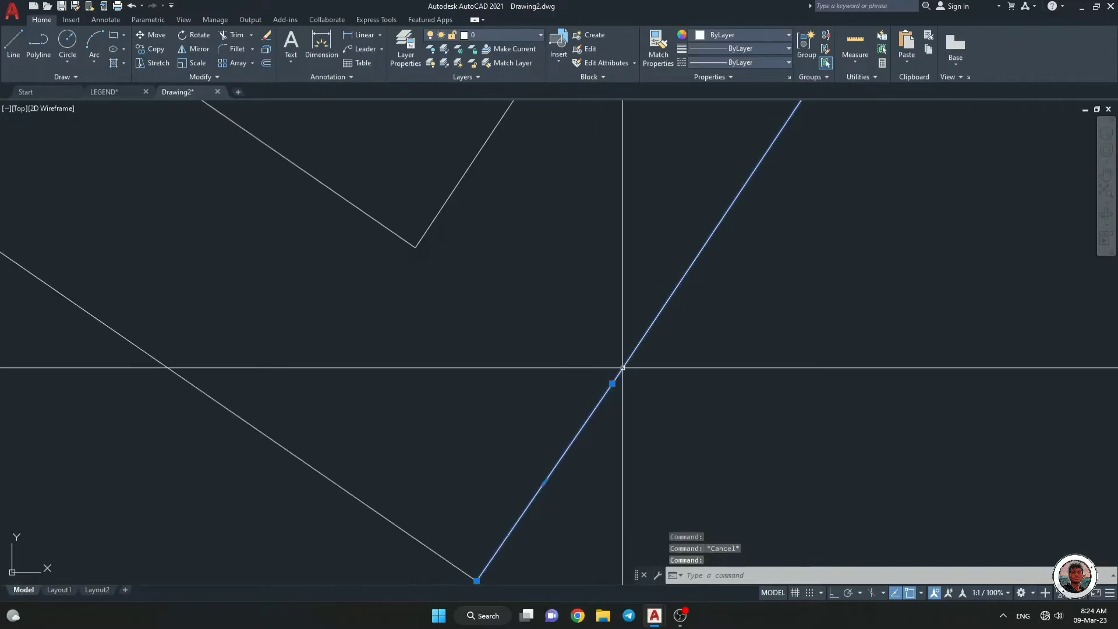
scroll(622, 367, "down", 5)
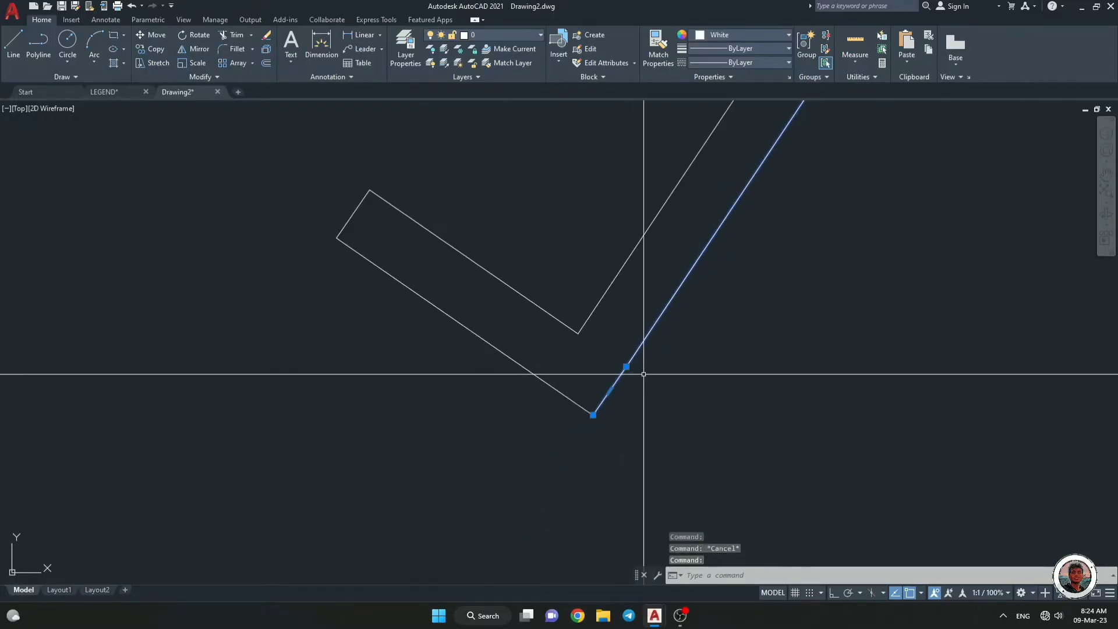
key("Escape")
Trim the upper arm line's stub that projects past the outer circle on the two-armed switch symbol.
scroll(669, 297, "down", 3)
scroll(672, 294, "up", 2)
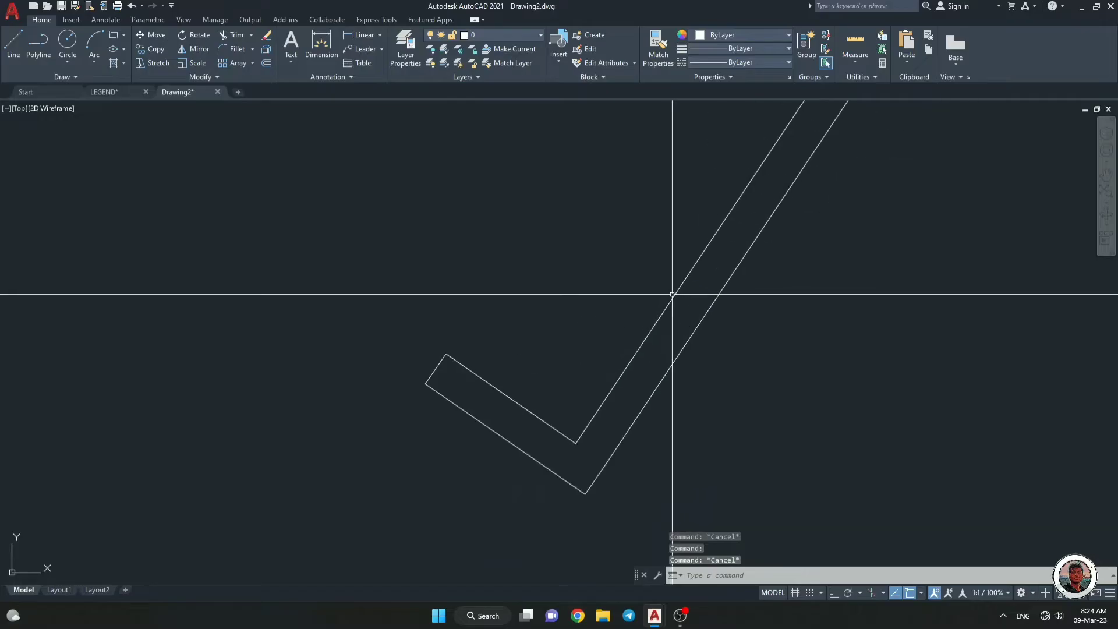
scroll(672, 294, "down", 3)
scroll(616, 449, "up", 4)
scroll(560, 460, "up", 1)
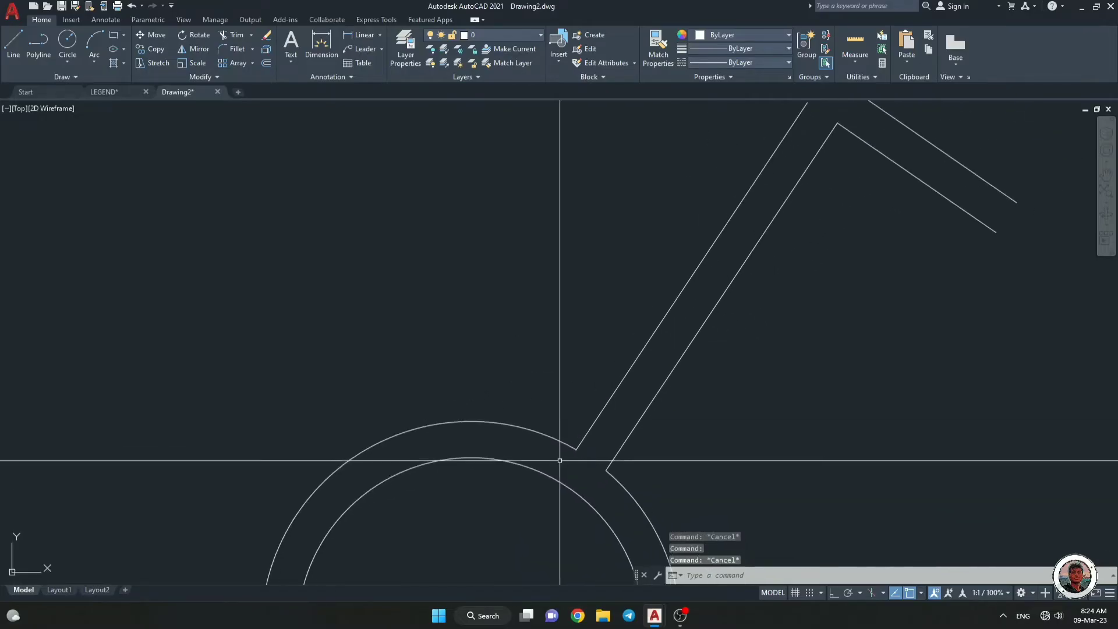
scroll(670, 405, "up", 5)
type("tr")
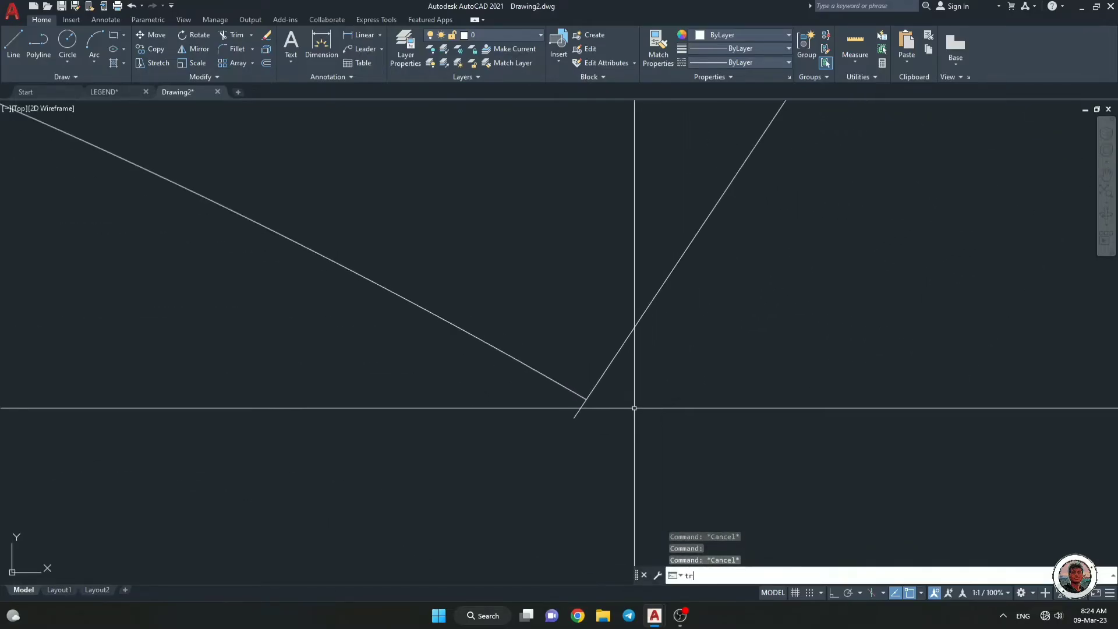
key("Return")
left_click_drag(619, 407, 549, 400)
scroll(563, 324, "down", 4)
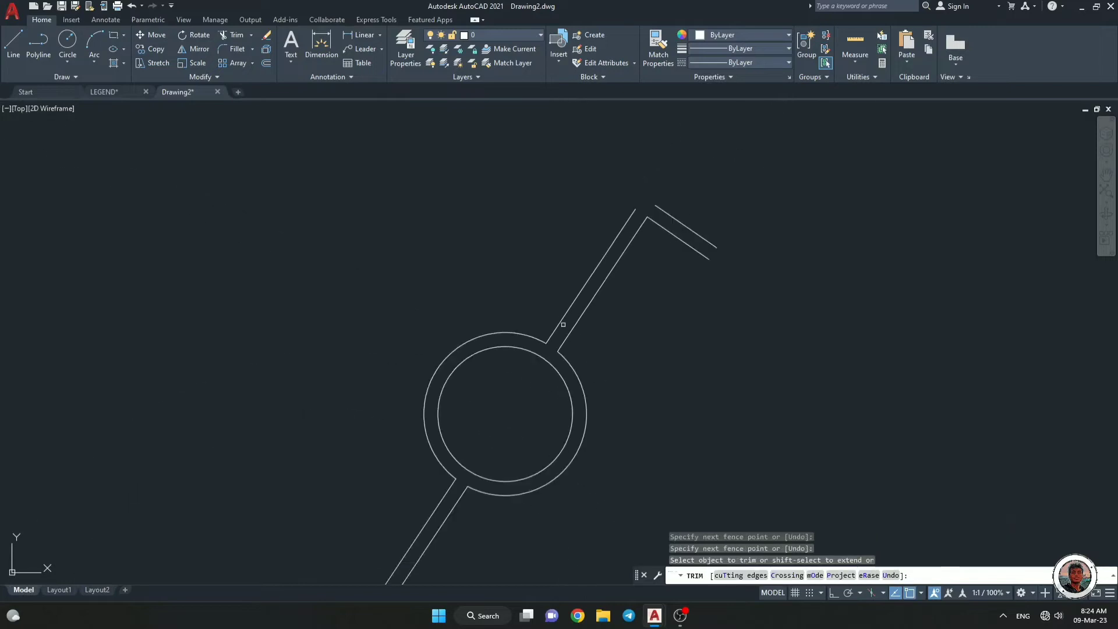
scroll(563, 324, "down", 1)
scroll(616, 256, "up", 3)
key("Escape")
key("Escape")
key("Escape")
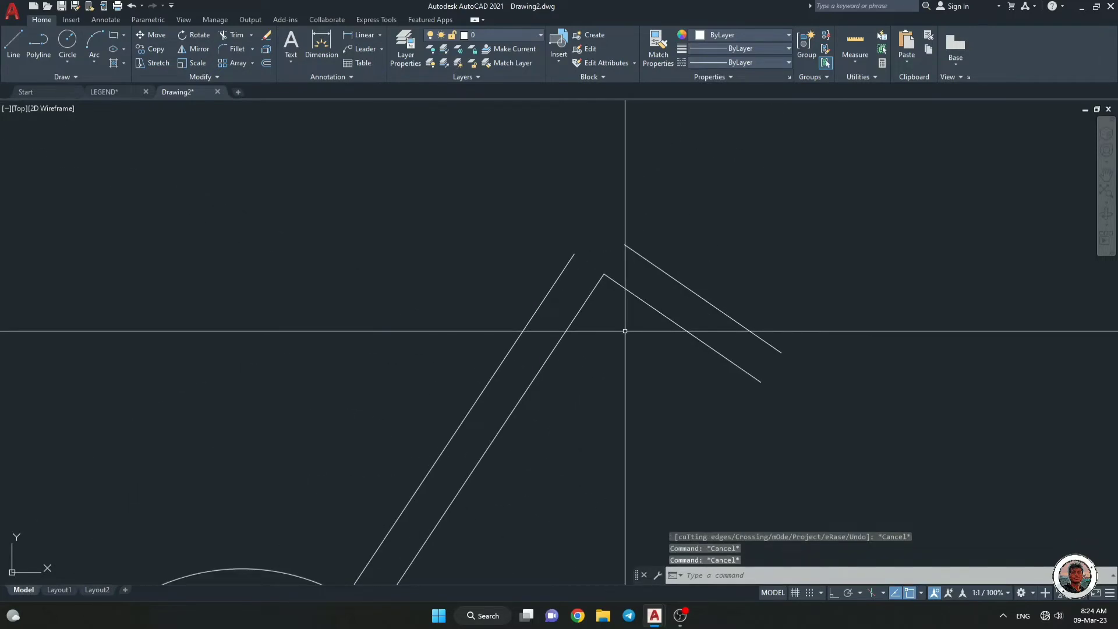
Try to extend the outer line of the upper tick to meet the outer upper arm line.
type("ex")
key("Return")
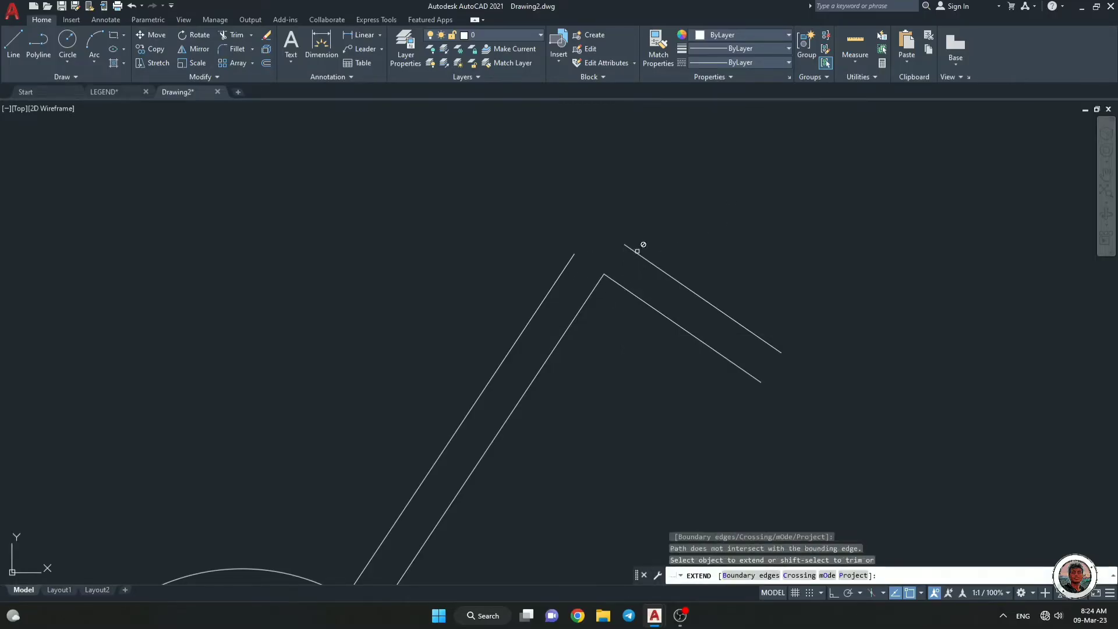
key("Escape")
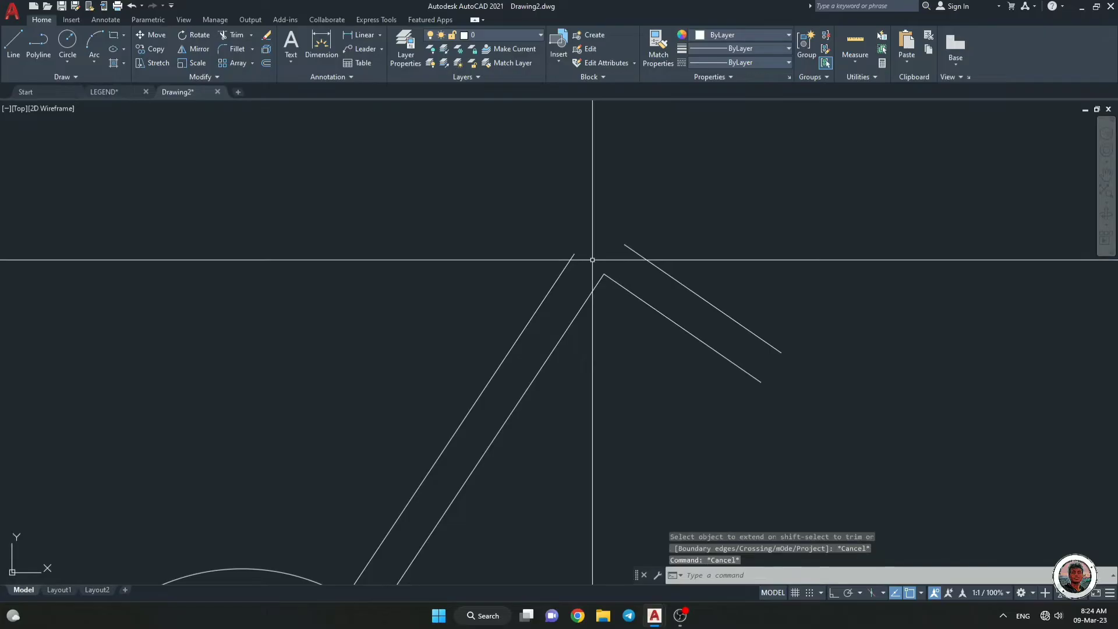
type("l")
key("Return")
key("Escape")
key("Escape")
key("Escape")
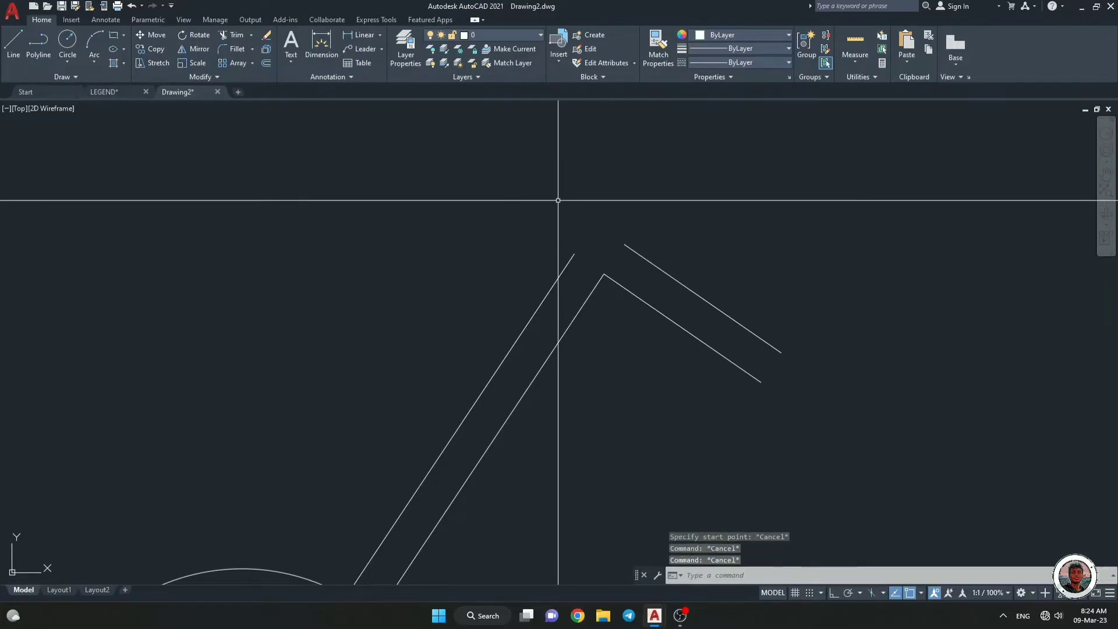
Fillet the outer upper arm line and the outer tick line with radius 0 into a sharp corner.
type("f")
key("Return")
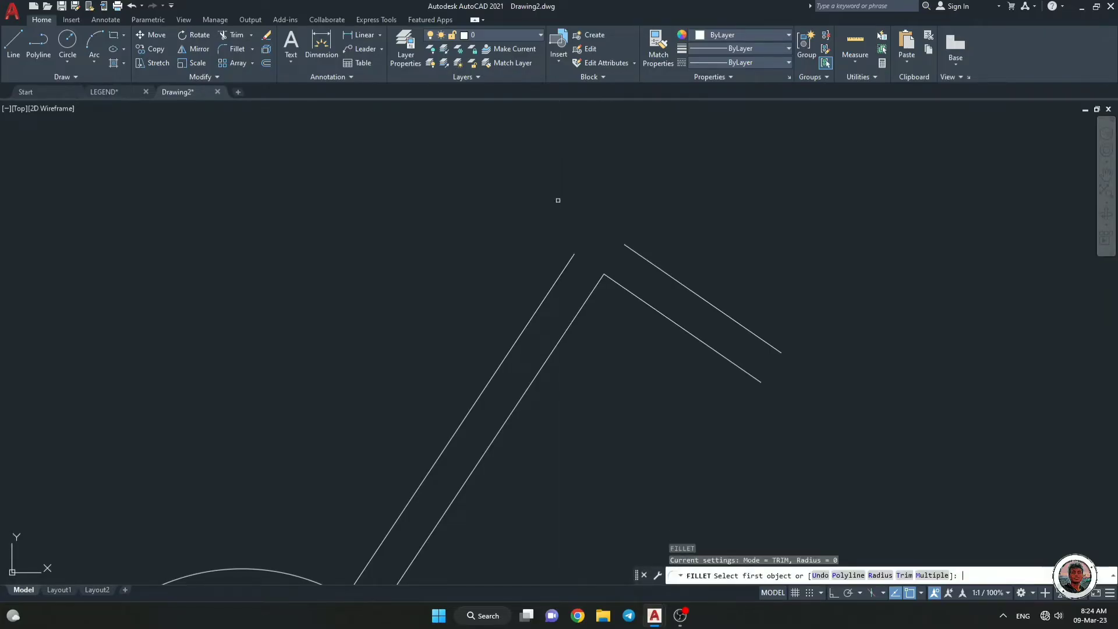
left_click(567, 263)
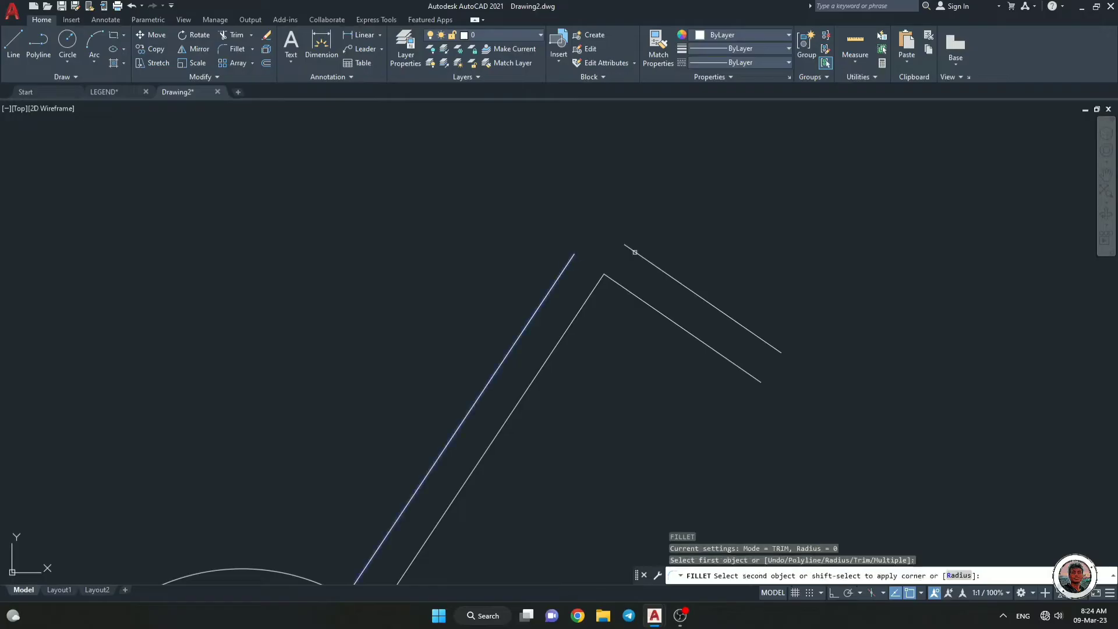
key("Escape")
key("Escape")
scroll(670, 221, "down", 5)
scroll(696, 215, "up", 3)
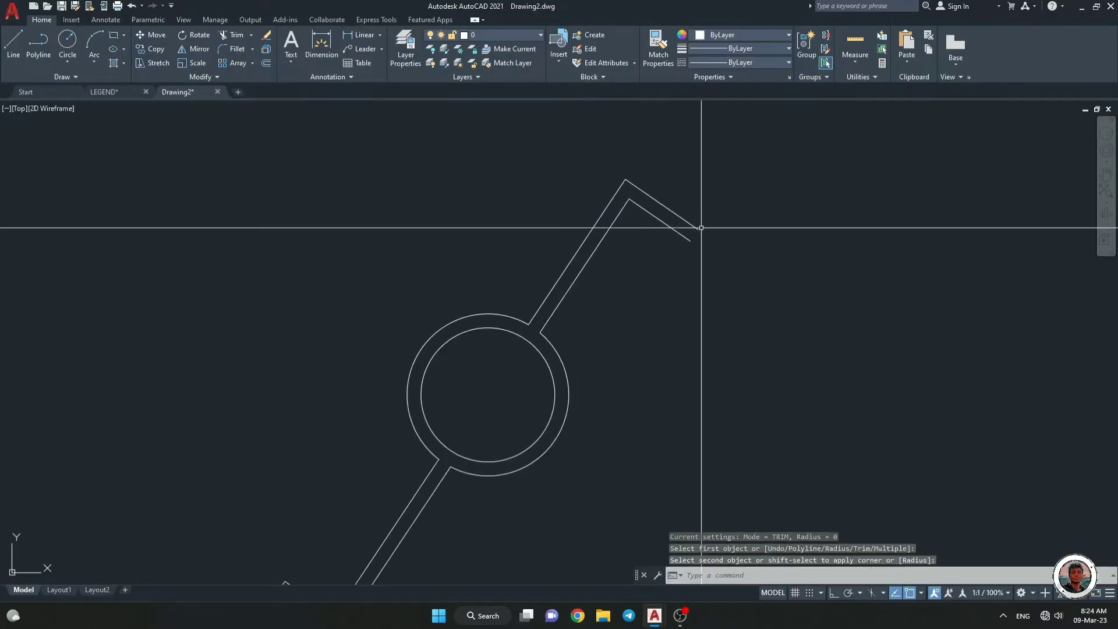
Draw a polyline closing the free end of the upper tick on the two-armed switch symbol.
type("pl")
key("Return")
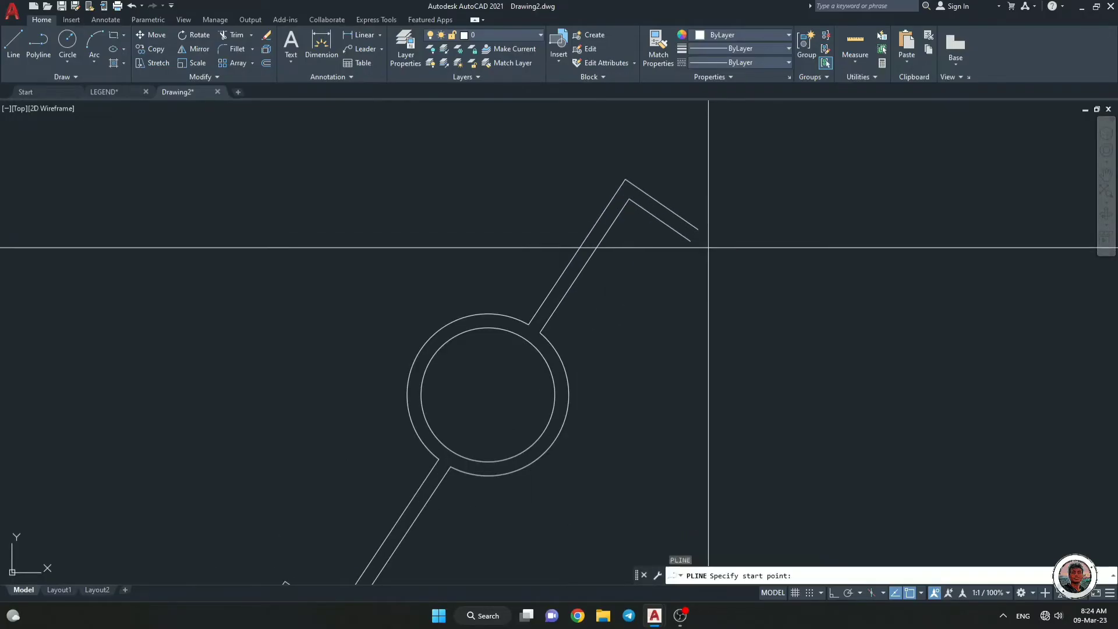
left_click(691, 239)
key("Return")
scroll(743, 205, "down", 5)
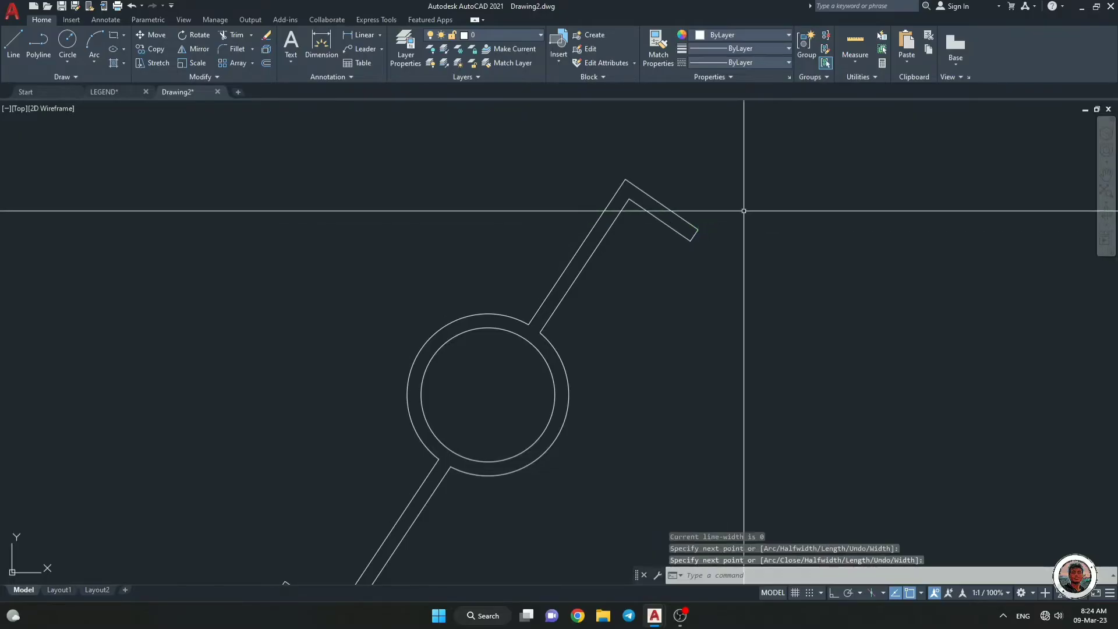
Draw a polyline closing the free end of the uppermost tick on the 3 gang switch symbol.
scroll(754, 227, "up", 12)
scroll(754, 227, "down", 12)
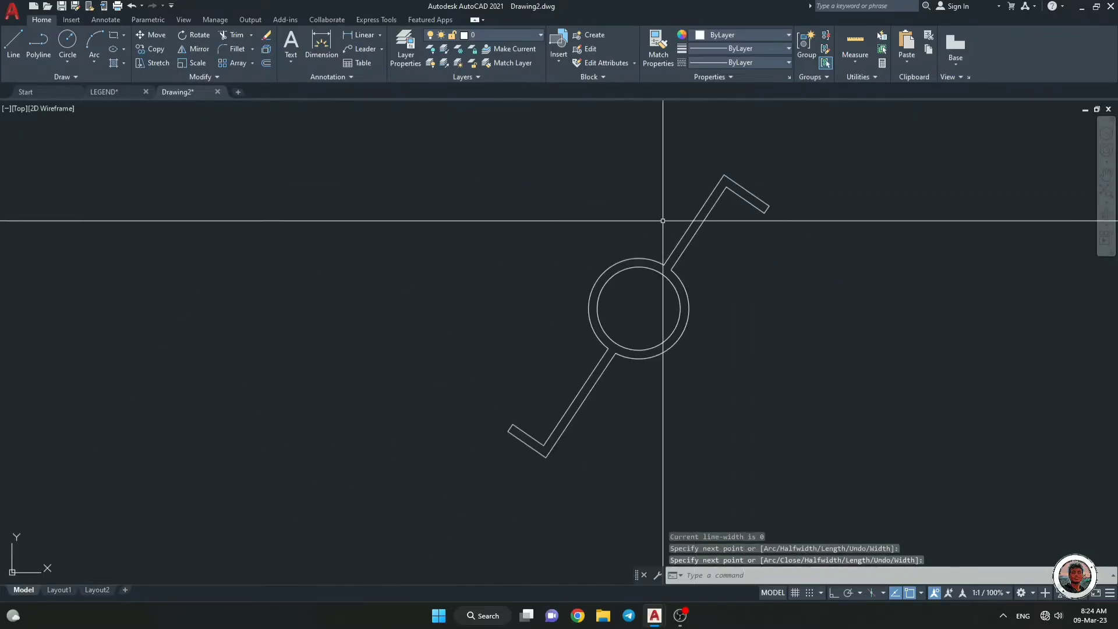
scroll(605, 197, "up", 10)
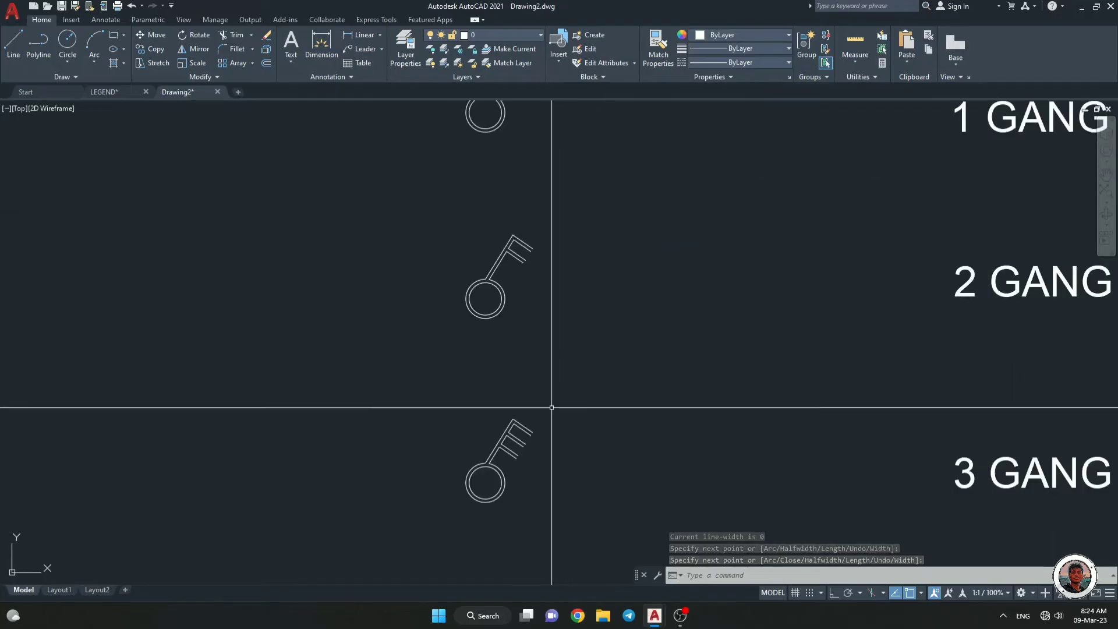
key("Return")
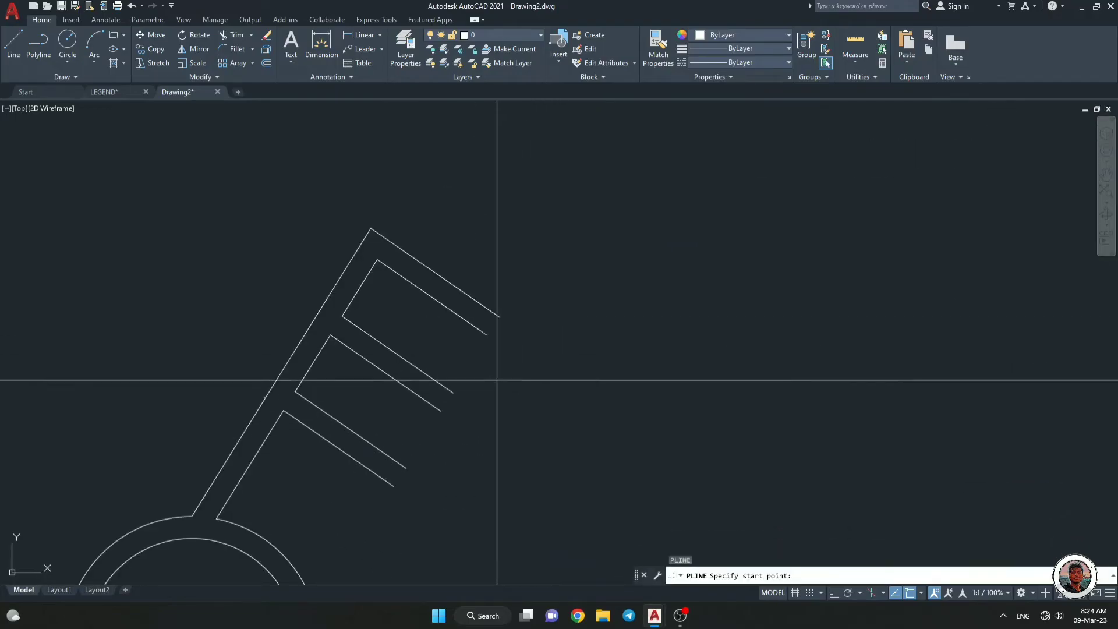
left_click(488, 335)
left_click(500, 317)
key("Return")
Draw a polyline closing the free end of the middle tick on the 3 gang switch symbol.
key("Return")
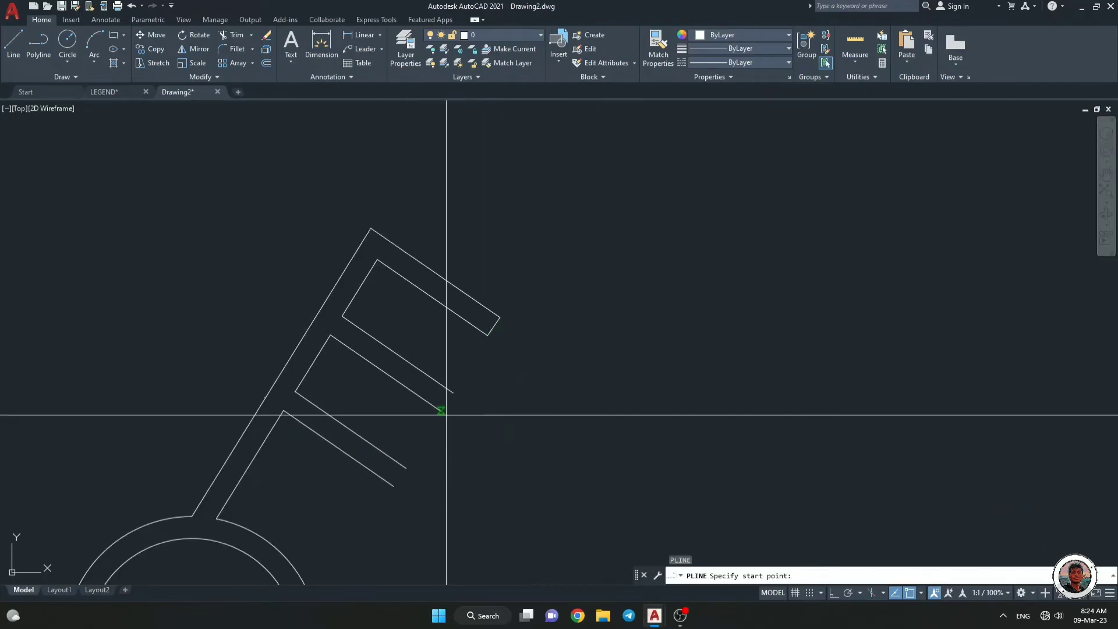
left_click(441, 411)
left_click(453, 393)
key("Return")
middle_click_drag(491, 415, 556, 328)
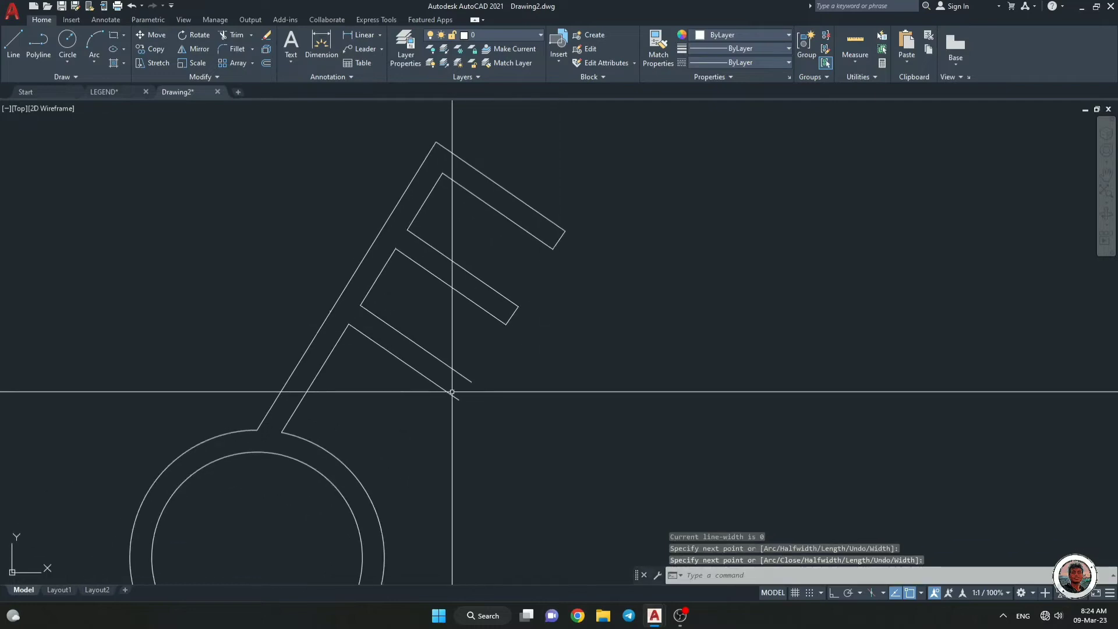
Draw a polyline closing the free end of the lowest tick on the 3 gang switch symbol.
key("Return")
left_click(459, 399)
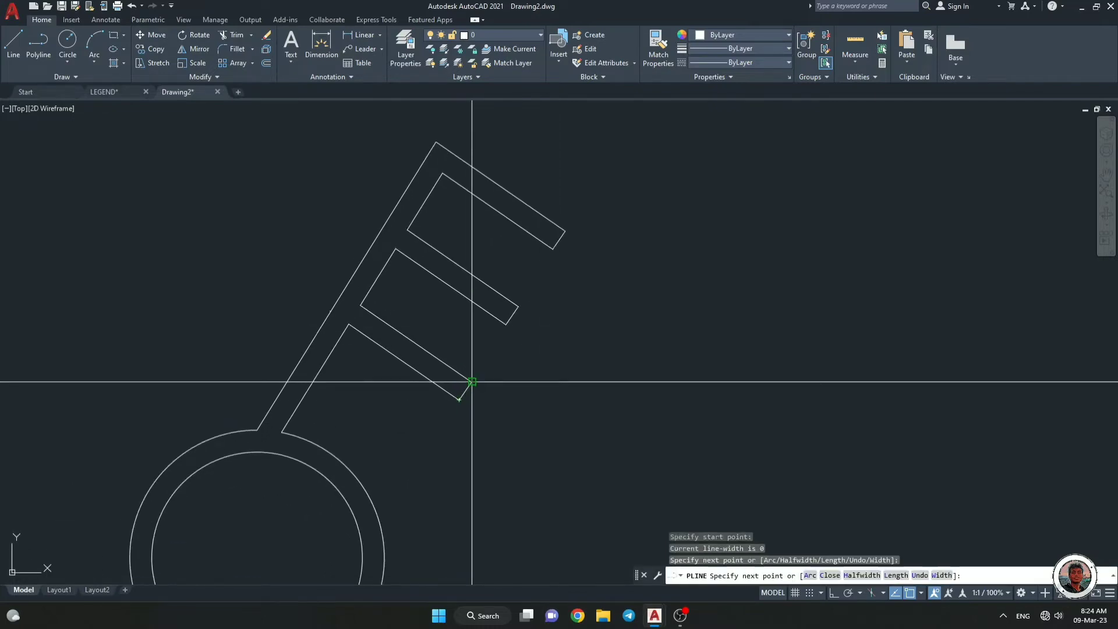
left_click(472, 381)
key("Return")
middle_click_drag(350, 355, 424, 356)
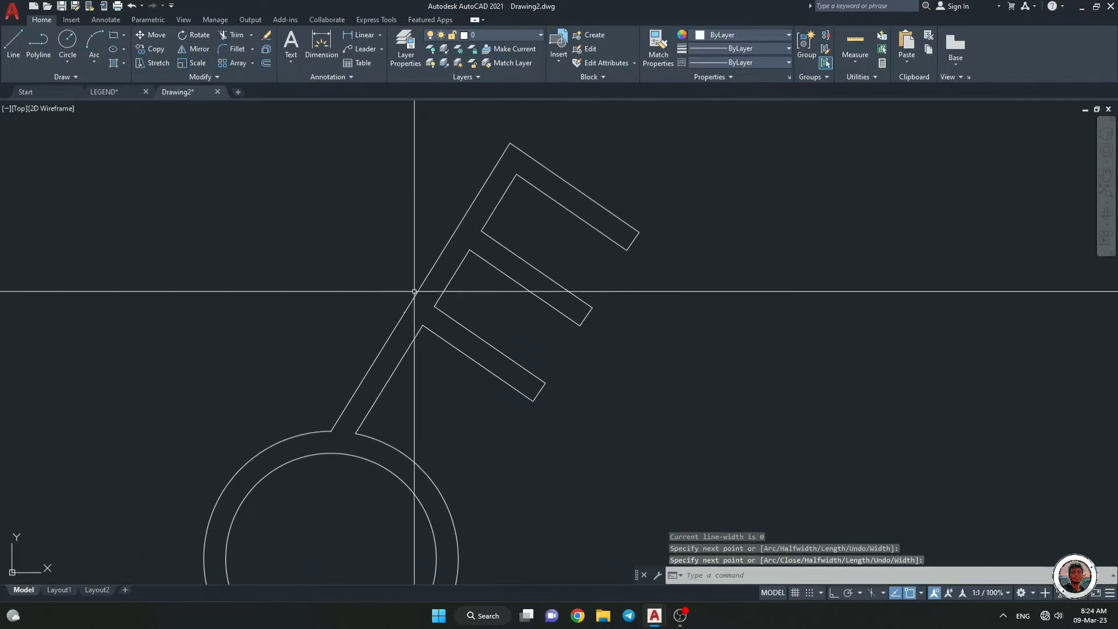
Delete the stray short line beside the outer arm line of the 3 gang switch symbol.
scroll(414, 291, "up", 6)
left_click(305, 403)
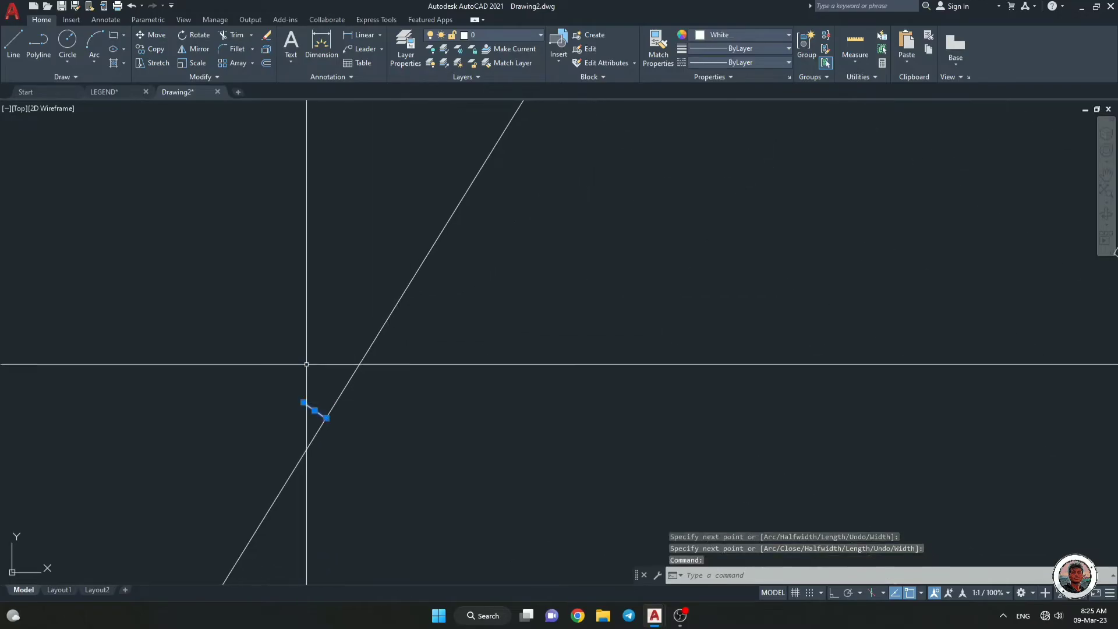
key("Delete")
scroll(325, 309, "down", 5)
middle_click_drag(399, 175, 379, 300)
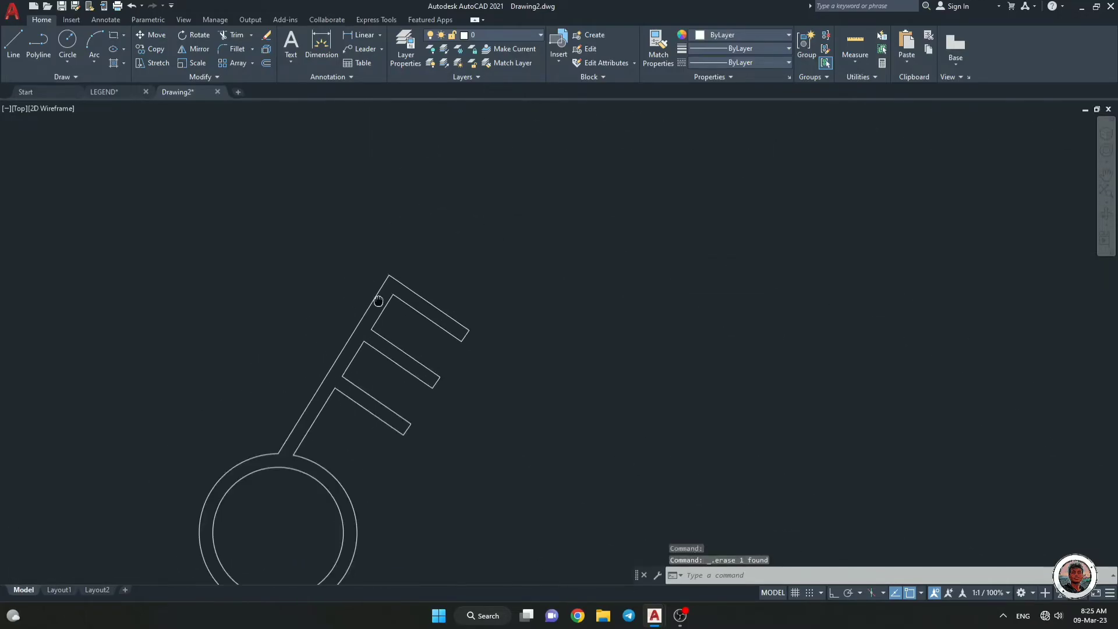
Draw a polyline closing the free end of the lower tick on the 2 gang switch symbol.
scroll(361, 300, "down", 5)
scroll(338, 227, "up", 6)
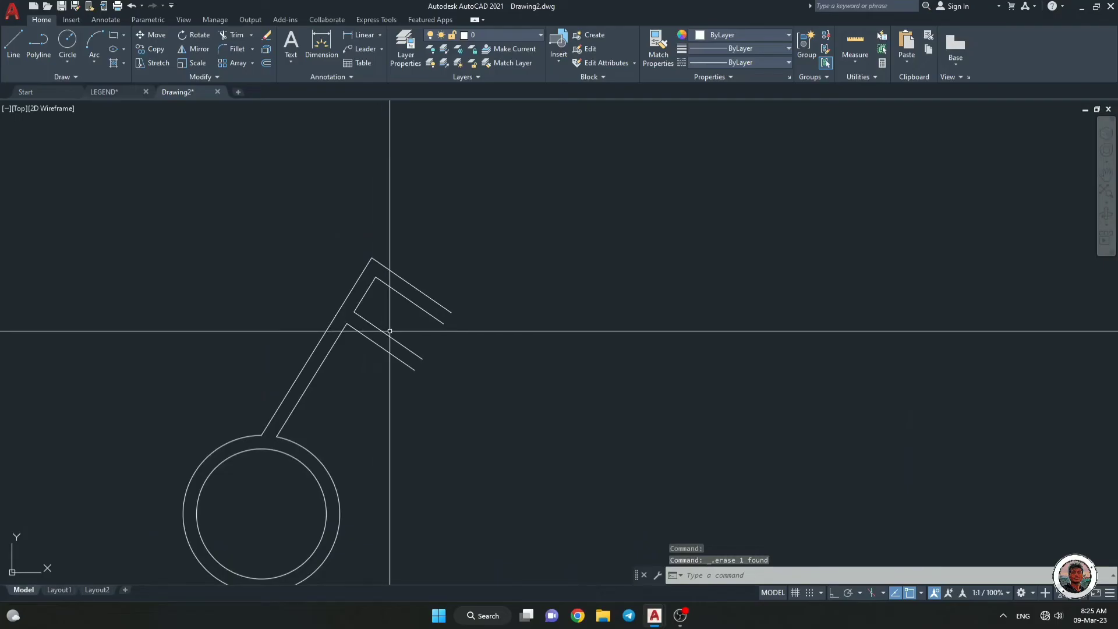
type("pl")
key("Return")
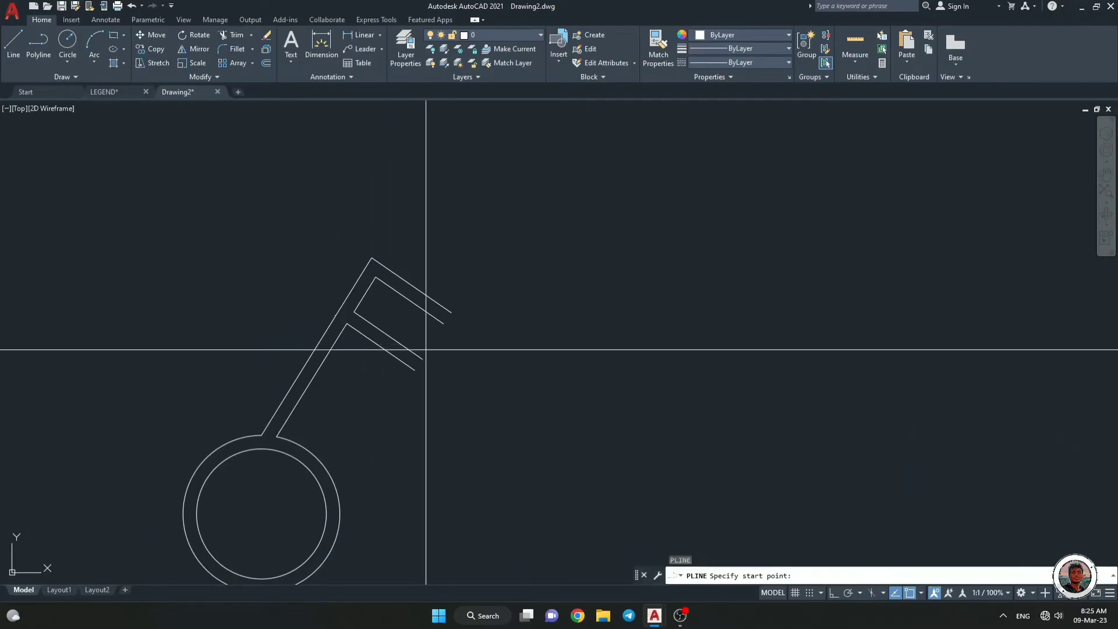
left_click(422, 358)
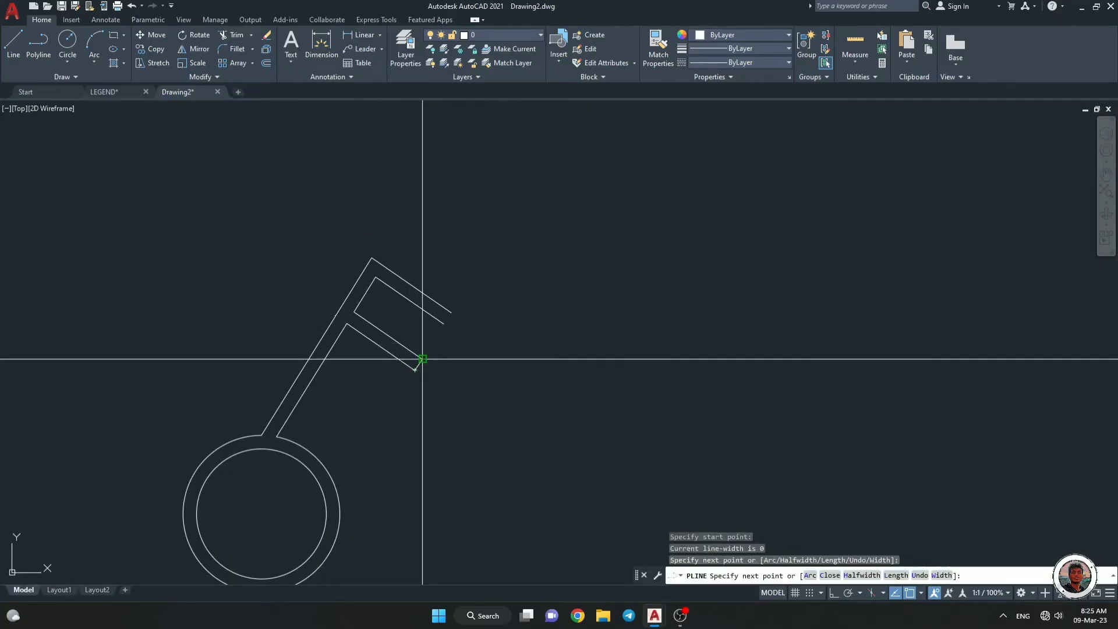
key("Return")
Draw a polyline across the free end of the upper tick on the 2 gang switch symbol.
key("Return")
left_click(444, 323)
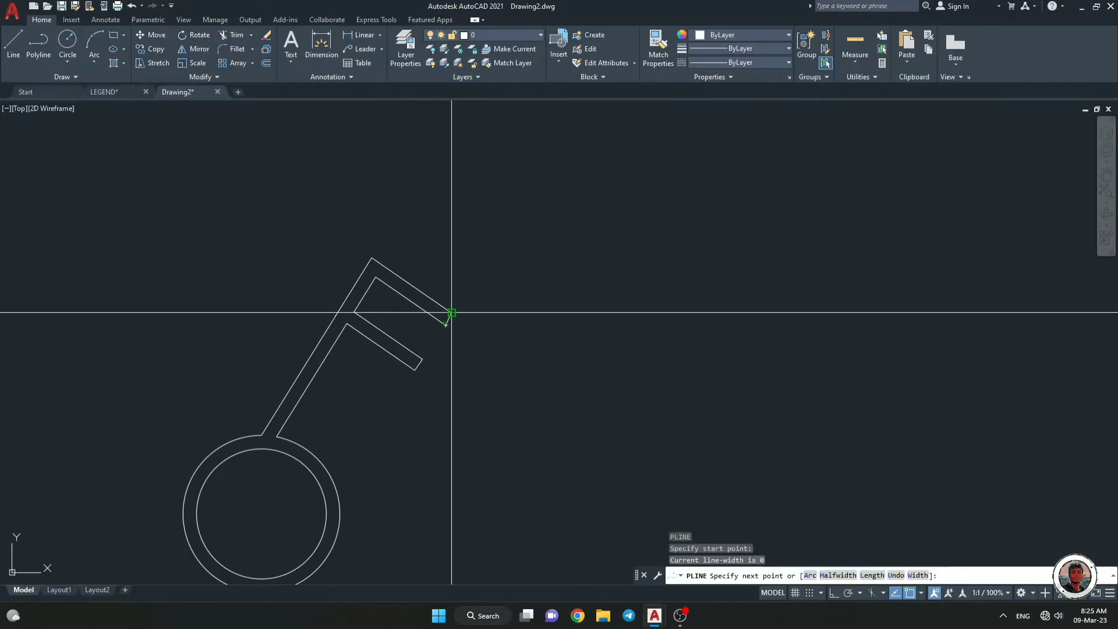
left_click(446, 308)
key("Return")
Stretch the upper tick's end polyline so its lower end snaps to the inner tick line's endpoint.
scroll(430, 312, "up", 5)
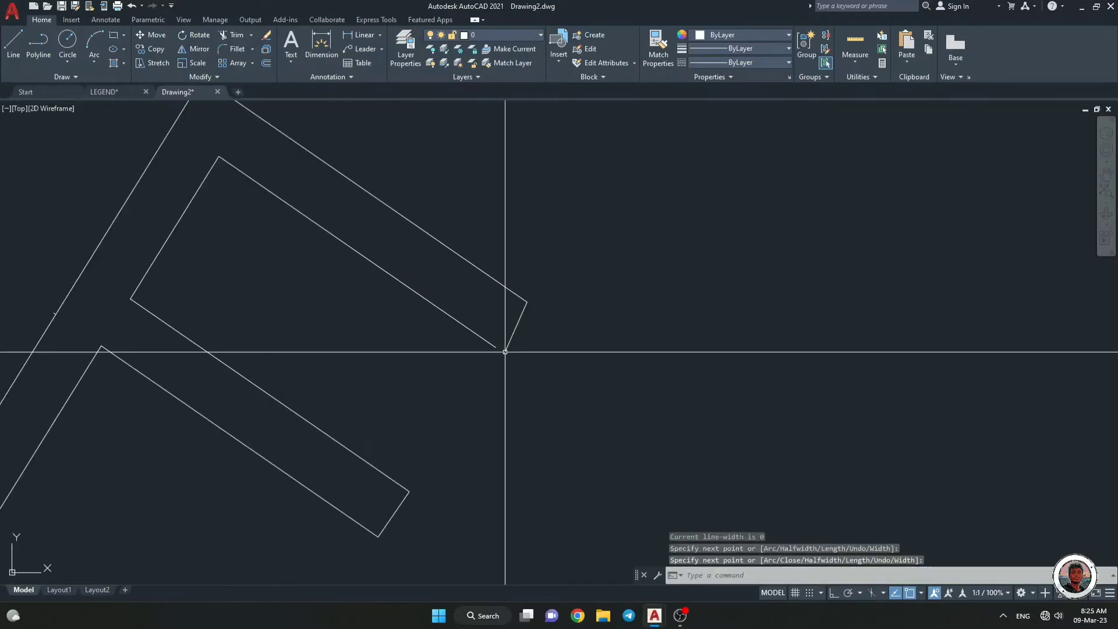
left_click(505, 350)
left_click(504, 352)
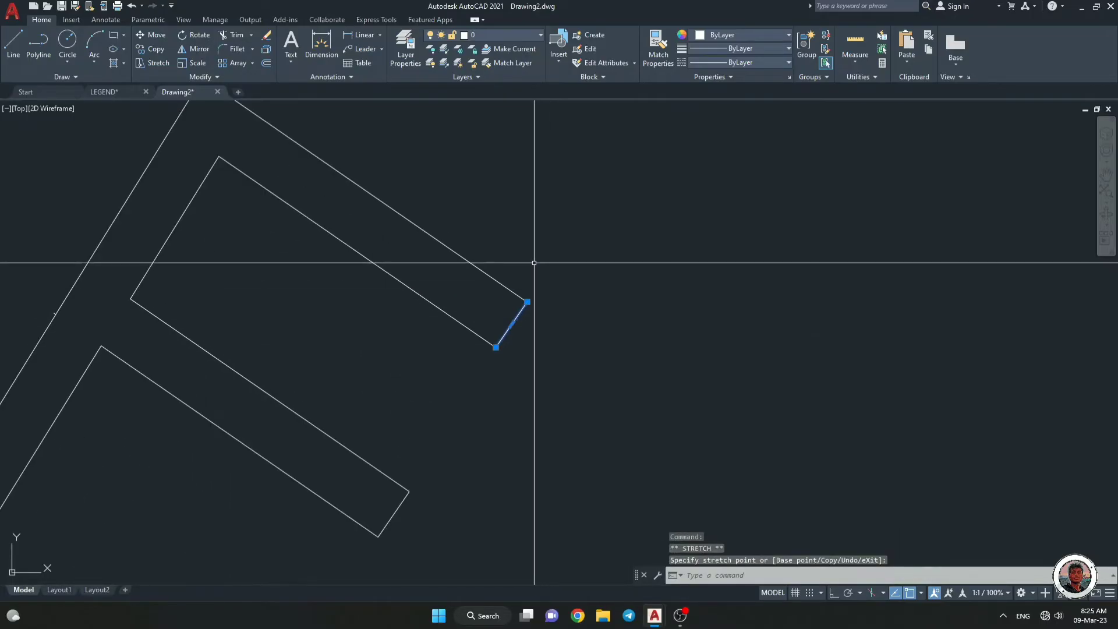
key("Escape")
scroll(531, 260, "down", 5)
scroll(504, 343, "down", 2)
scroll(502, 270, "down", 4)
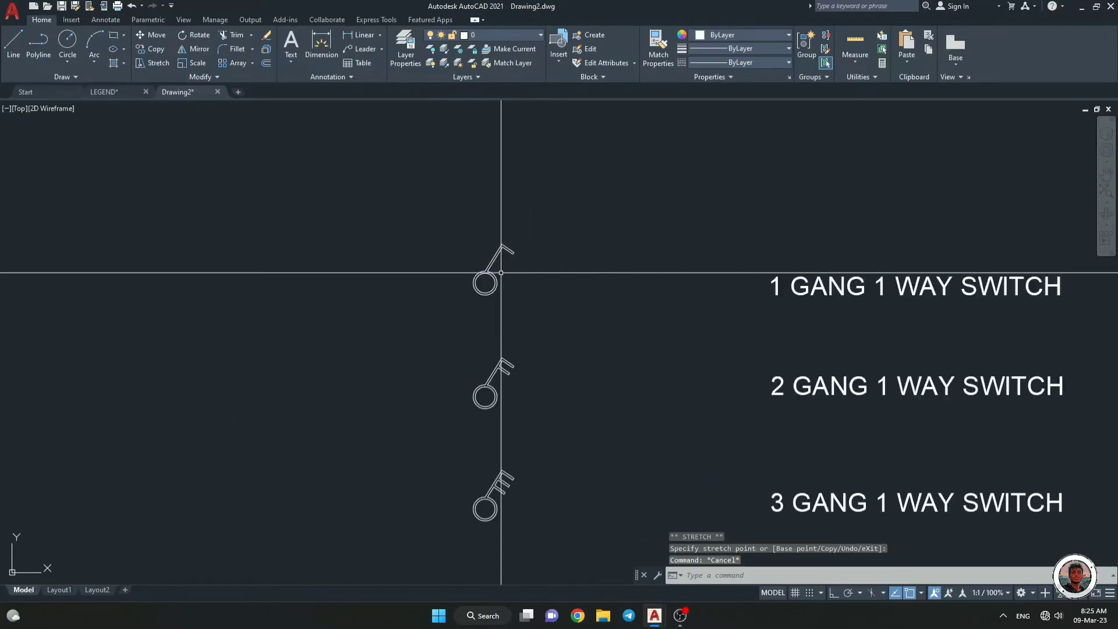
Inspect the switch symbols up close and together with their labels to check the finished outlines.
scroll(502, 257, "up", 5)
scroll(472, 235, "down", 2)
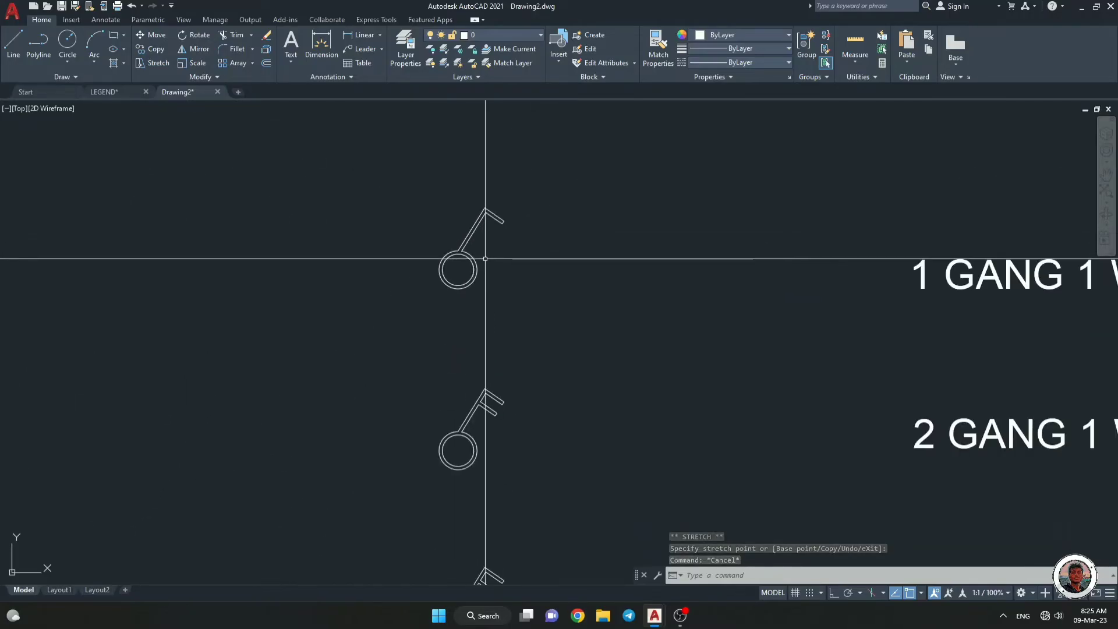
scroll(482, 257, "down", 3)
scroll(482, 257, "up", 5)
scroll(480, 243, "up", 4)
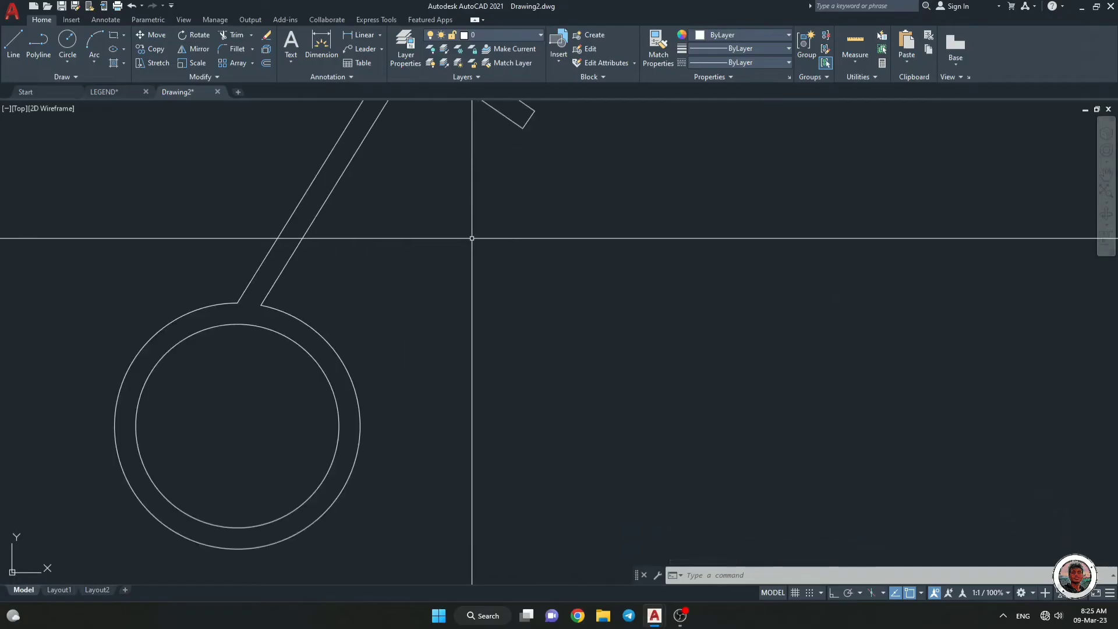
scroll(397, 247, "down", 9)
scroll(414, 282, "up", 5)
scroll(457, 287, "down", 5)
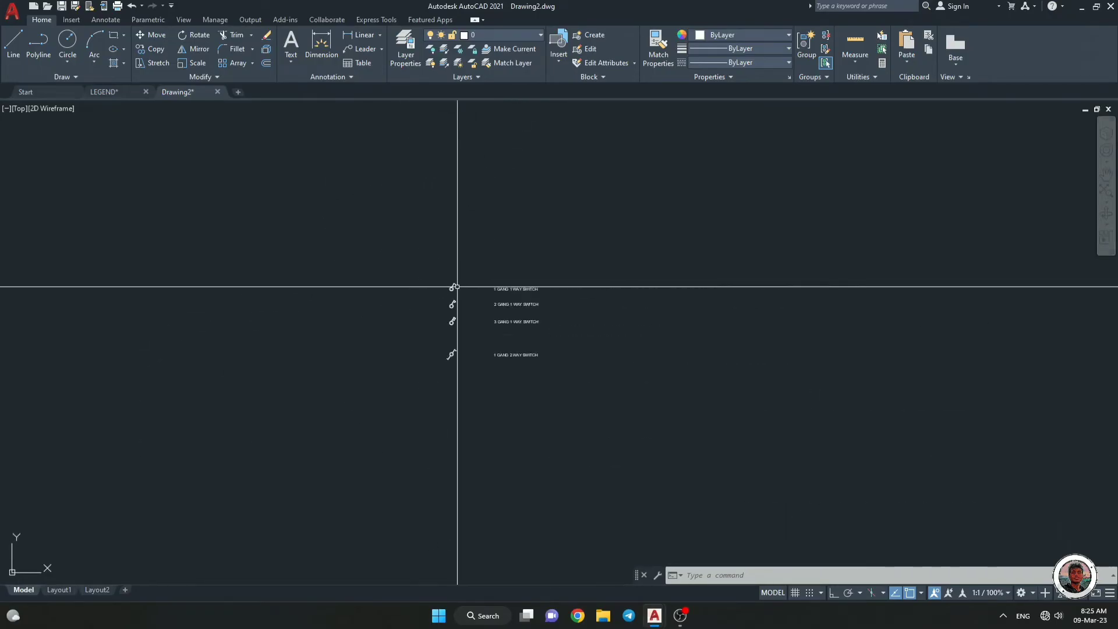
left_click(419, 290)
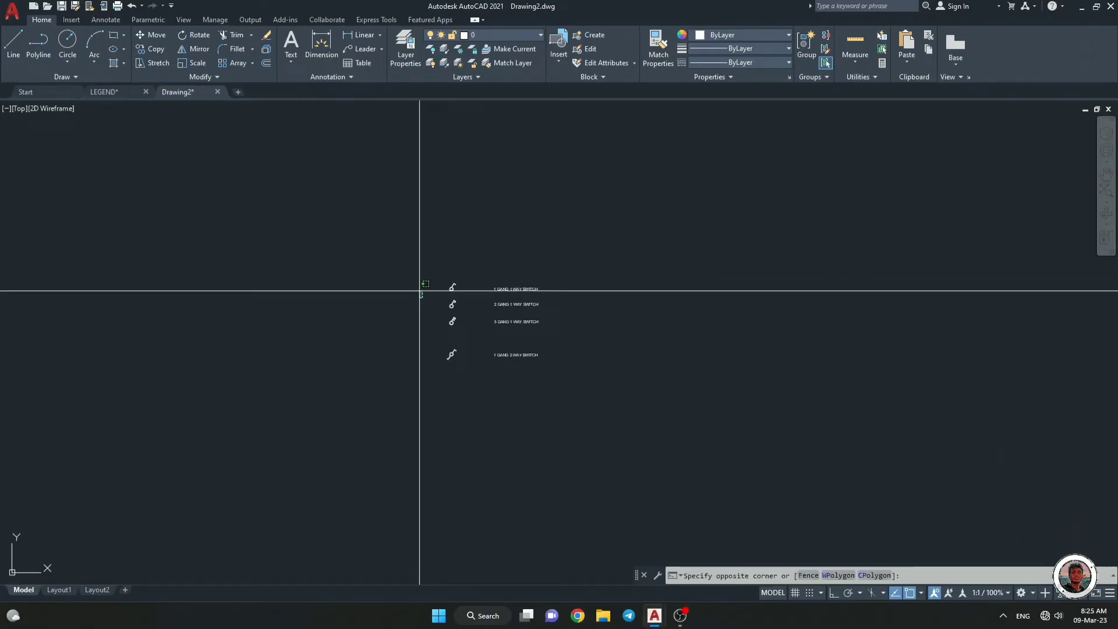
left_click(431, 333)
key("Escape")
left_click(473, 366)
left_click(377, 237)
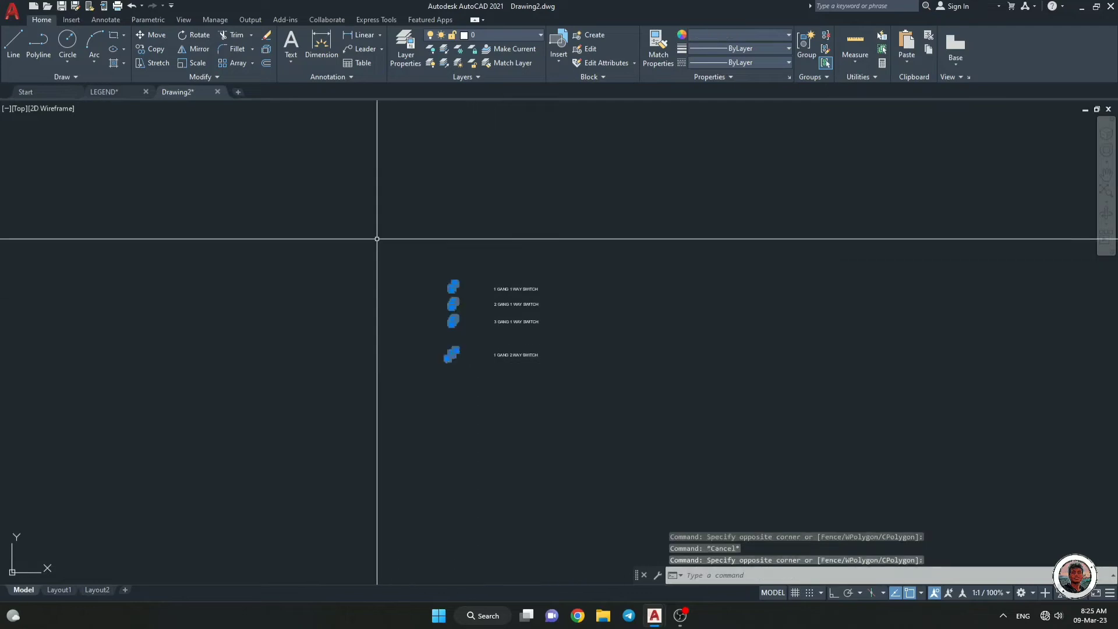
key("Escape")
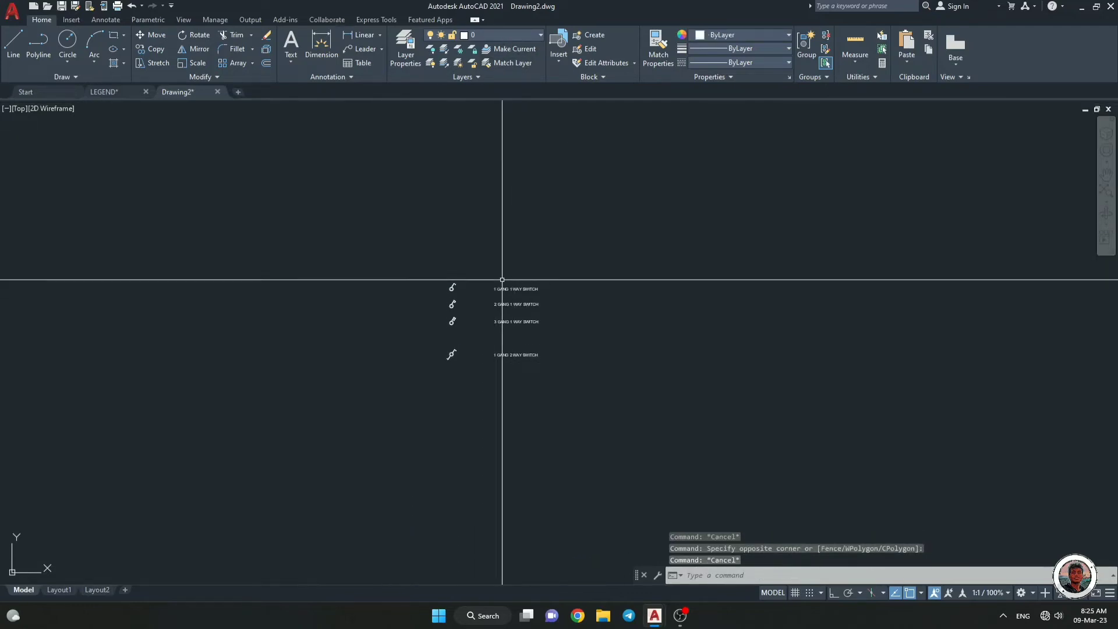
Copy the text of the 1 GANG 1 WAY SWITCH label and leave the text unchanged.
double_click(505, 290)
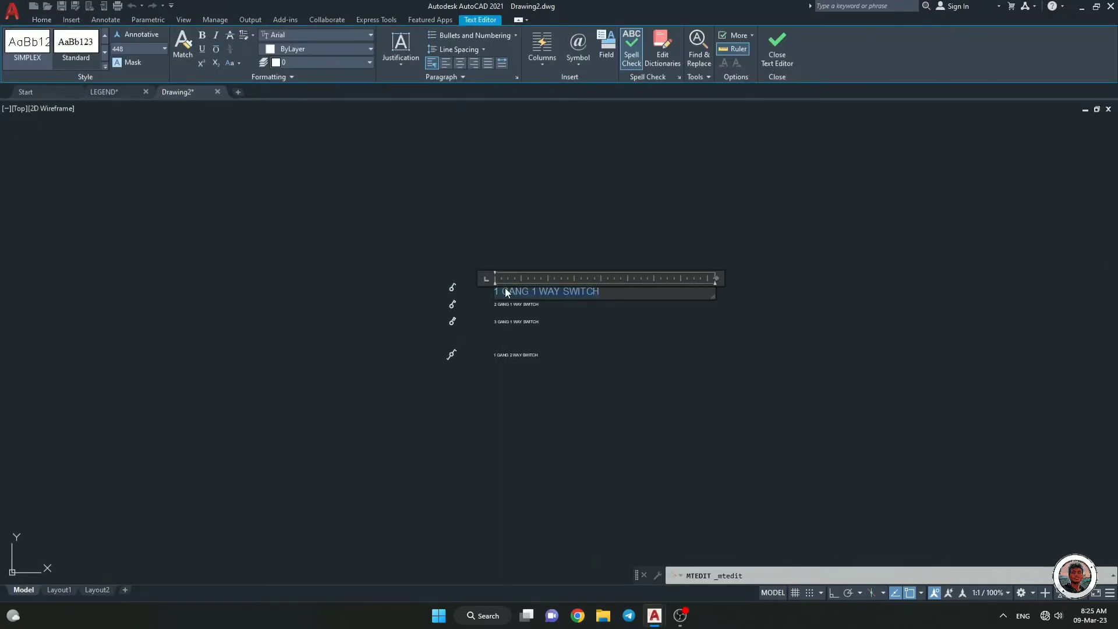
key("ctrl+c")
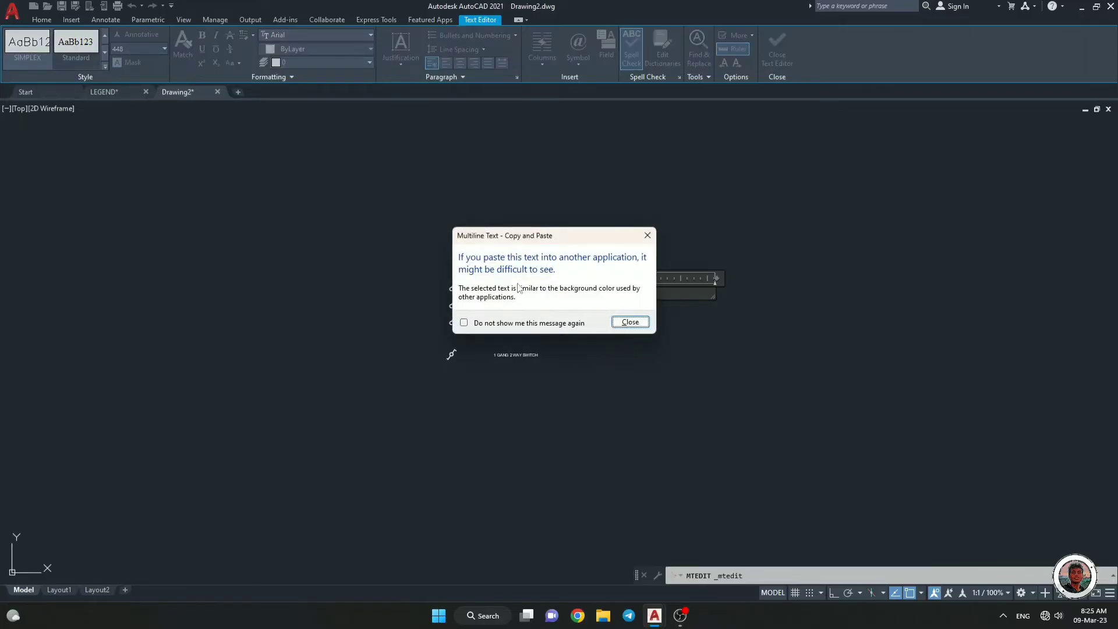
left_click(634, 332)
left_click(591, 307)
key("Escape")
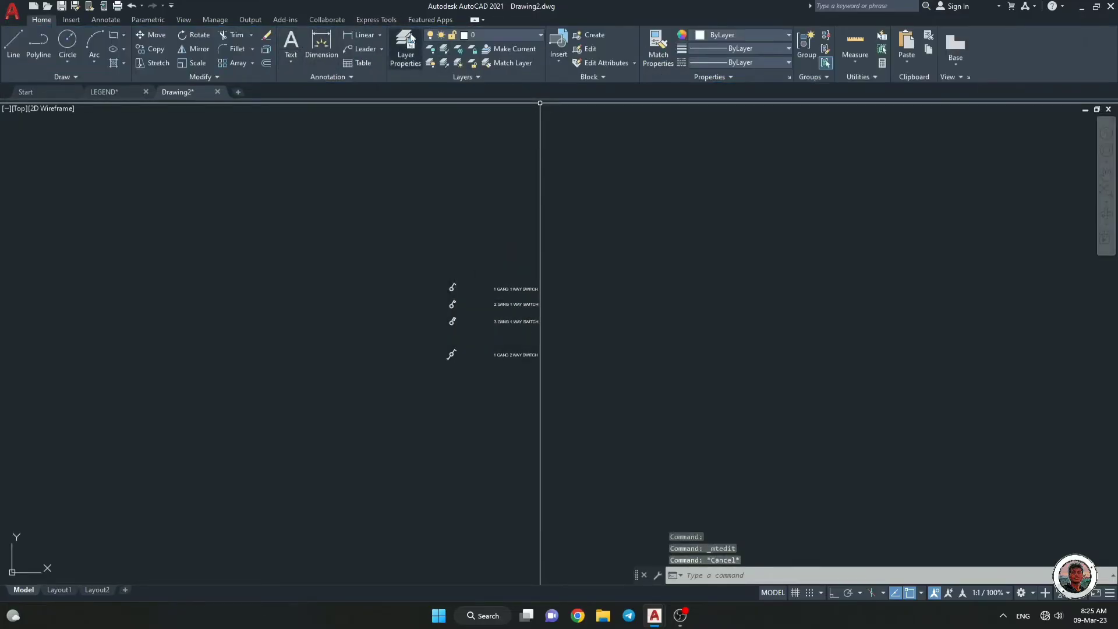
Merge the Cassette Ceiling Air conditioner layer into layer 0.
left_click(406, 42)
left_click(121, 92)
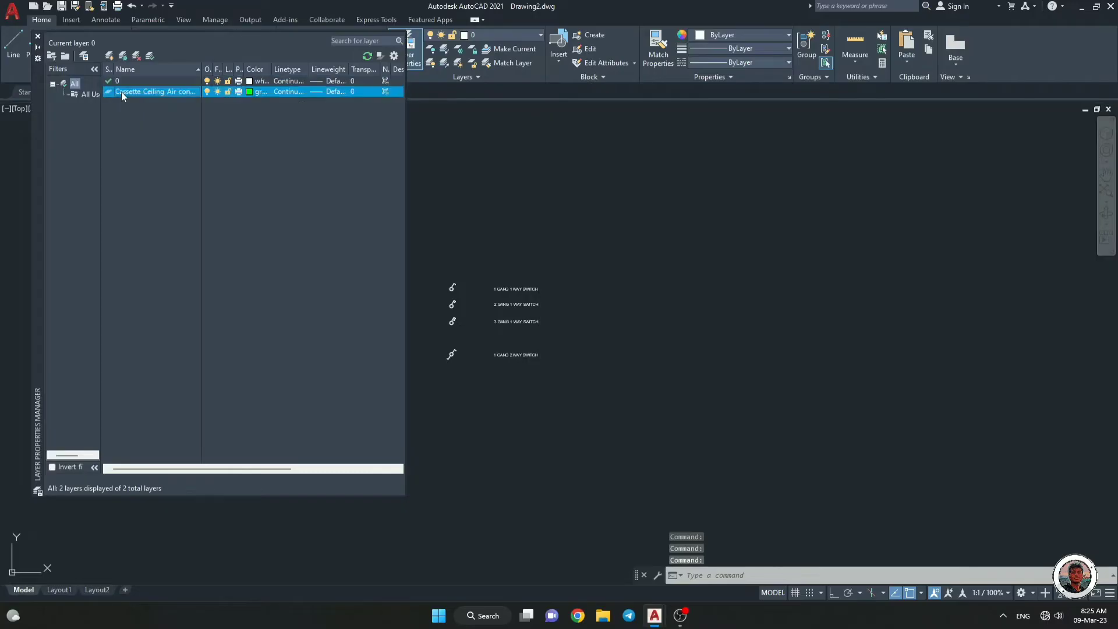
right_click(131, 92)
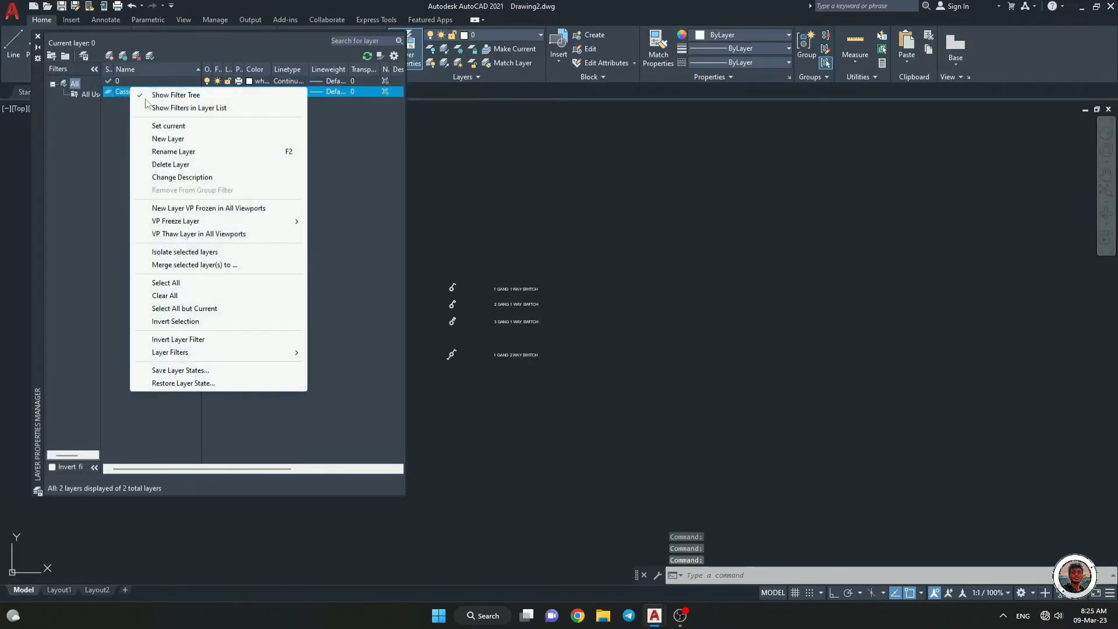
left_click(191, 265)
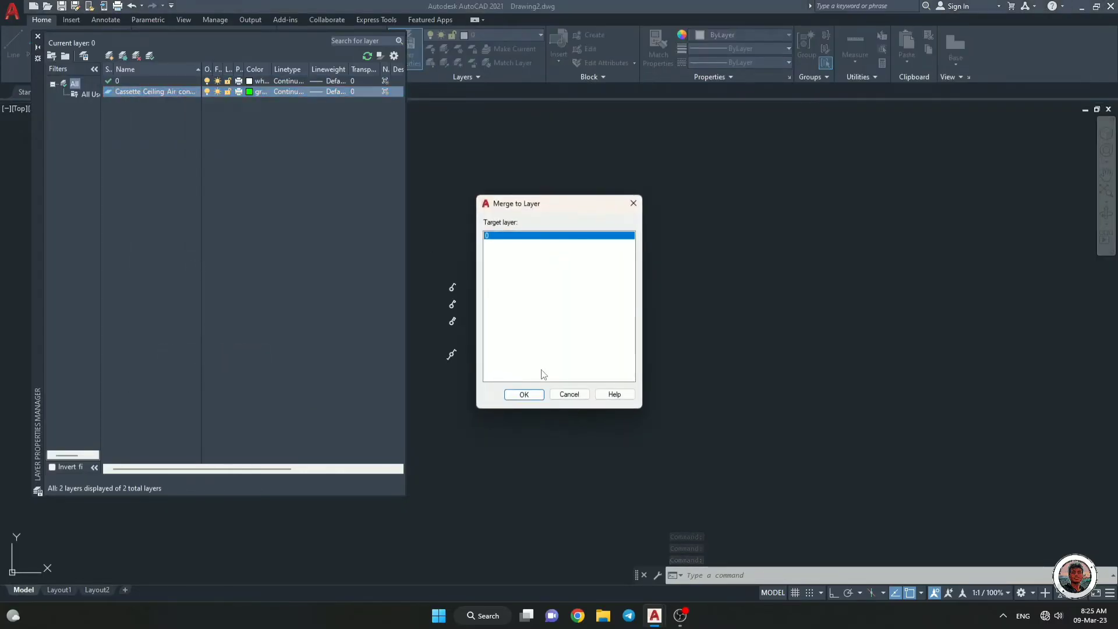
left_click(536, 395)
left_click(587, 312)
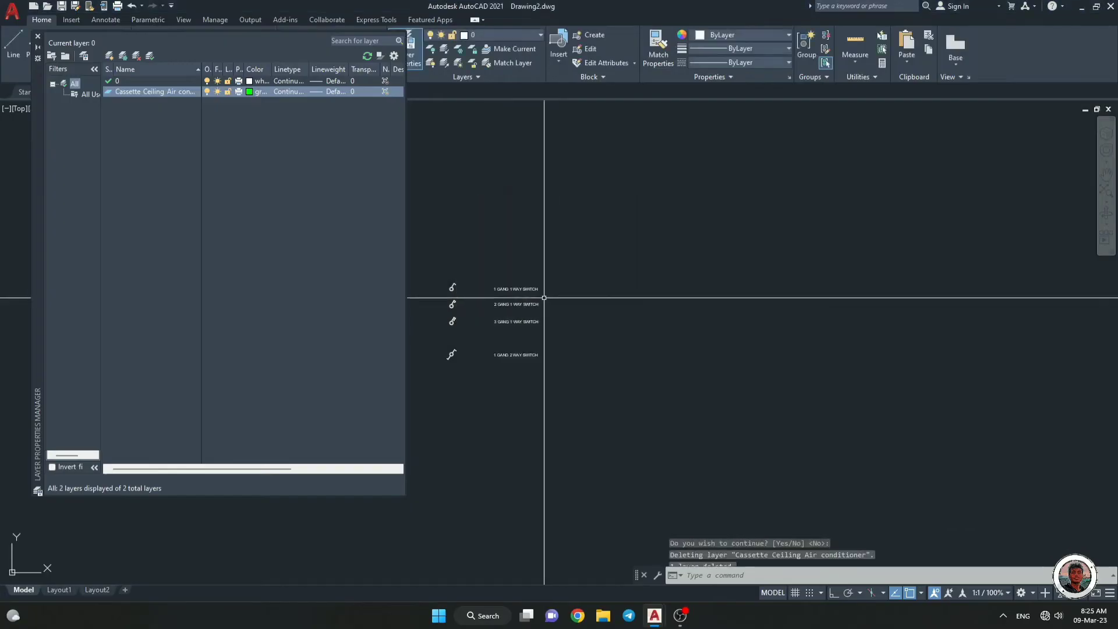
Create a new layer named 1 GANG 1 WAY SWITCH.
left_click(113, 55)
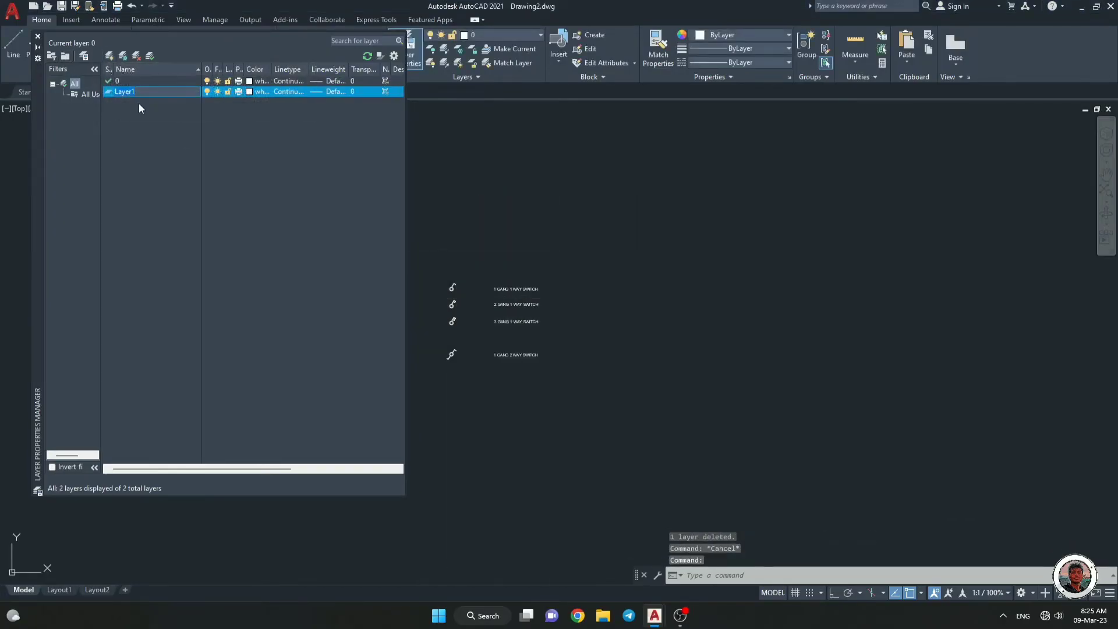
type("1 GANG 1 WAY SWITCH")
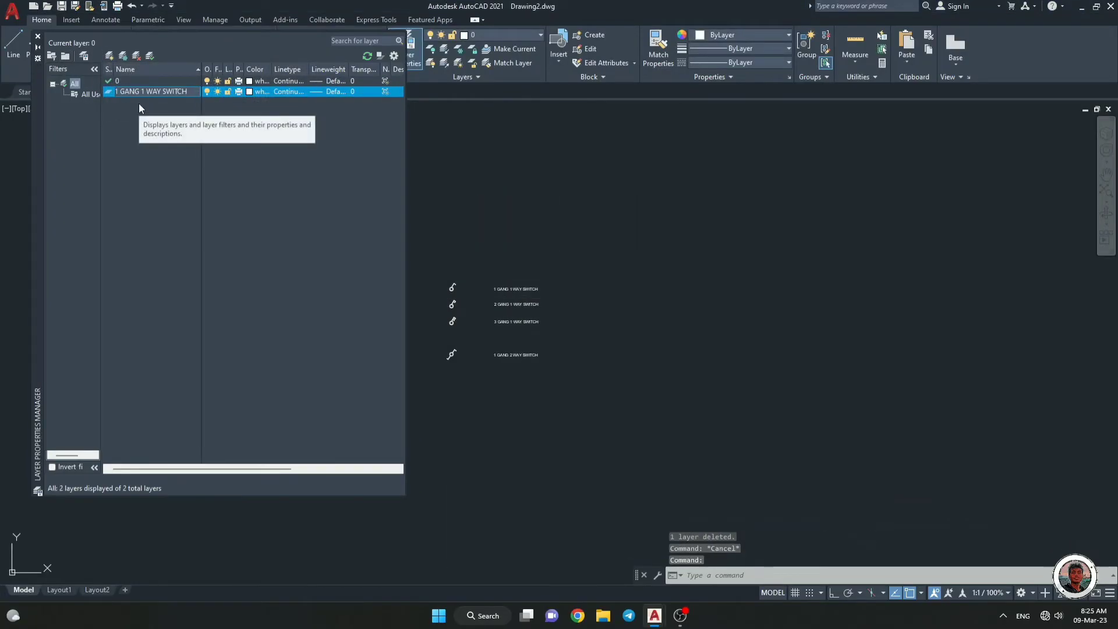
key("Return")
Add two more layers named 2 GANG 1 WAY SWITCH and 3 GANG 1 WAY SWITCH.
left_click(106, 58)
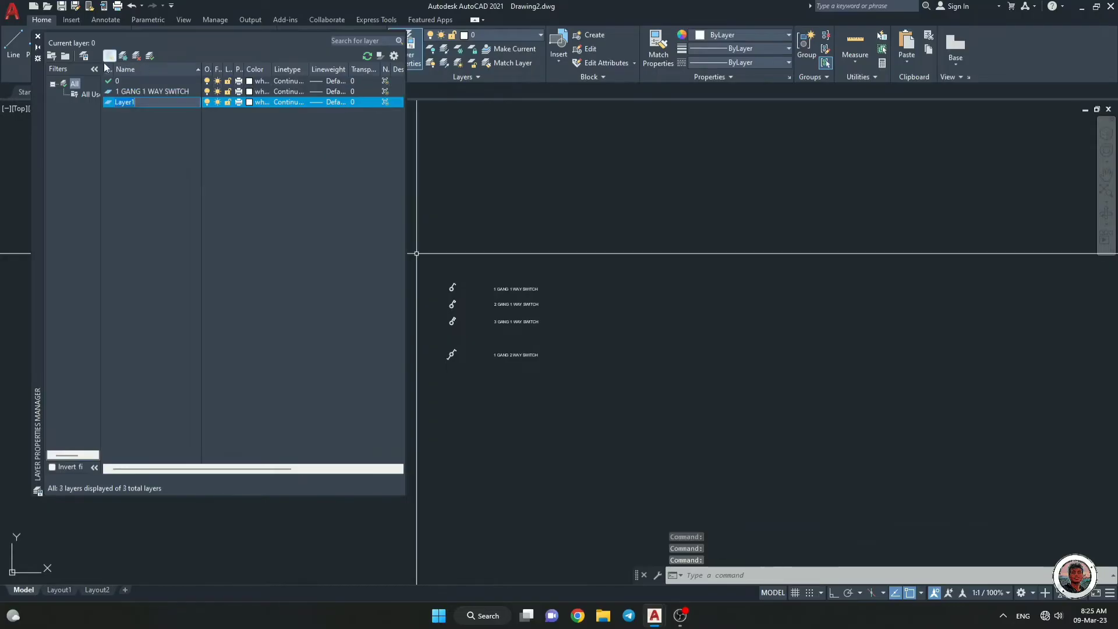
type("1 GANG 1 WAY SWITCH")
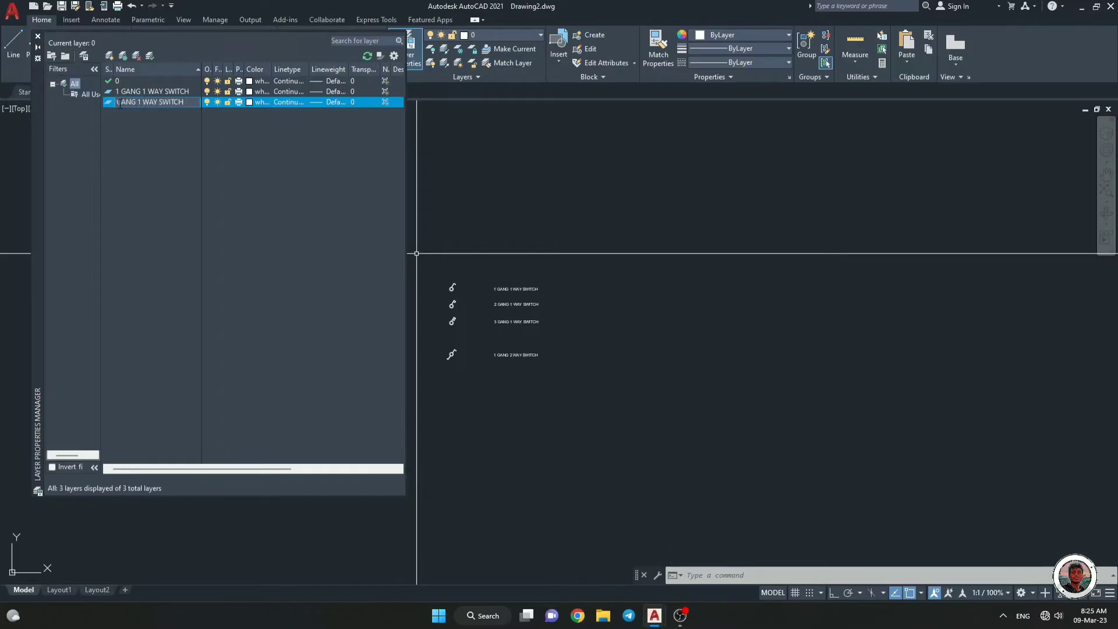
key("Return")
left_click(110, 56)
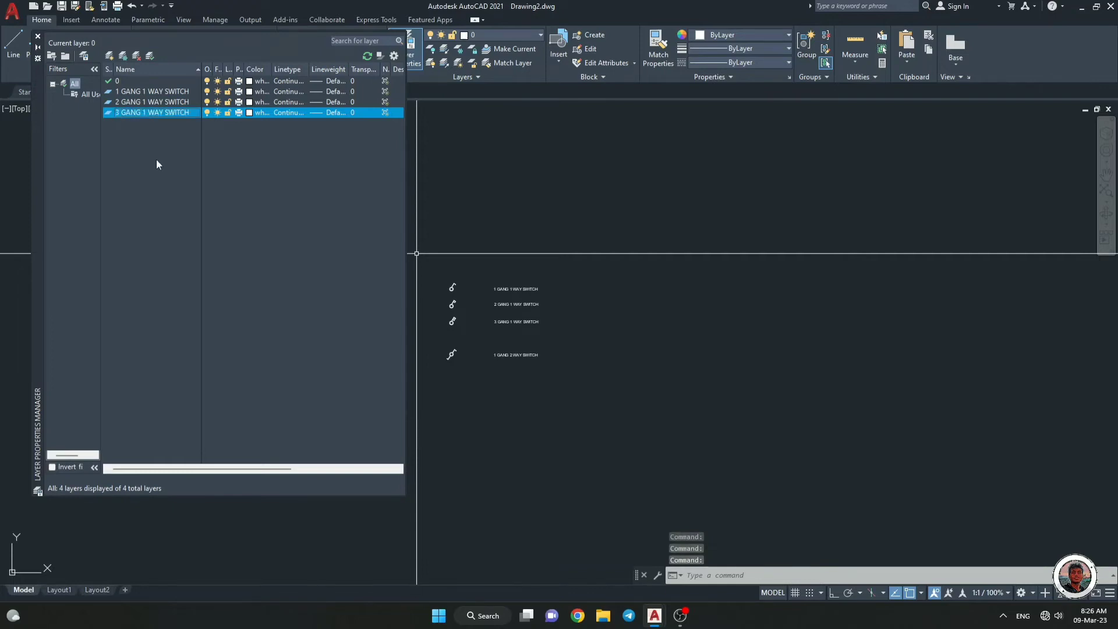
Add a layer named 1 GANG 2 WAY SWITCH, make it current, and close the layer manager.
left_click(112, 54)
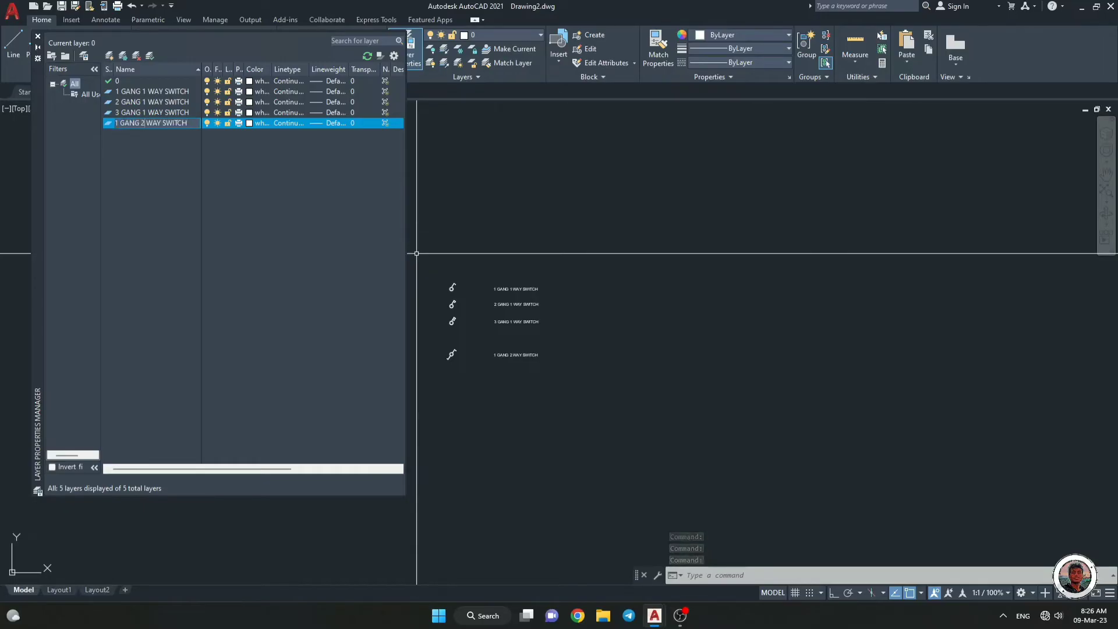
key("Return")
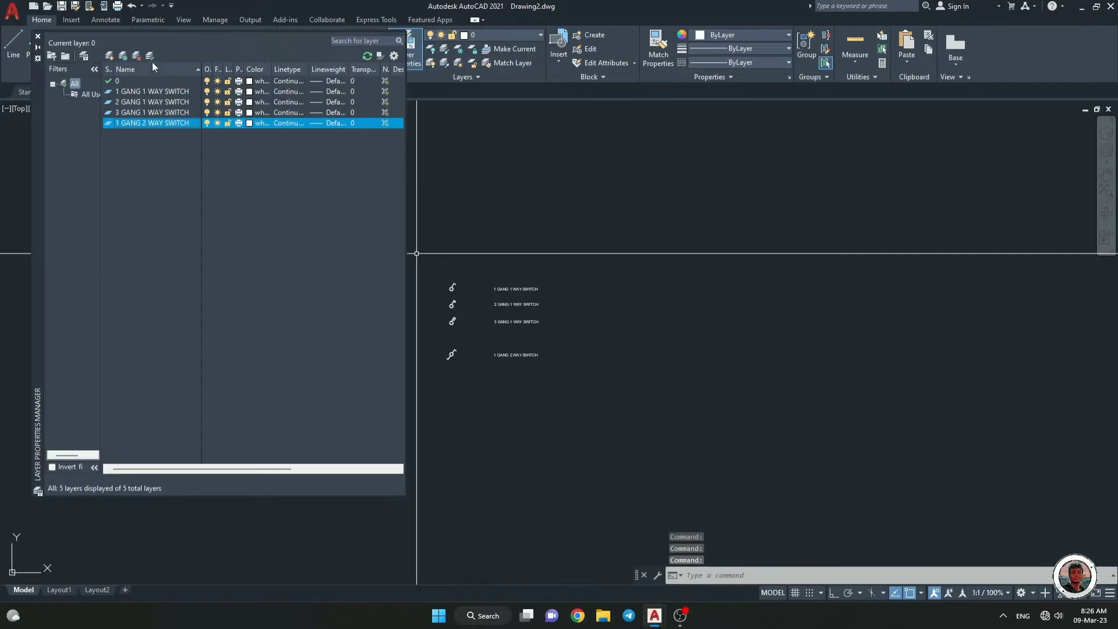
left_click(38, 36)
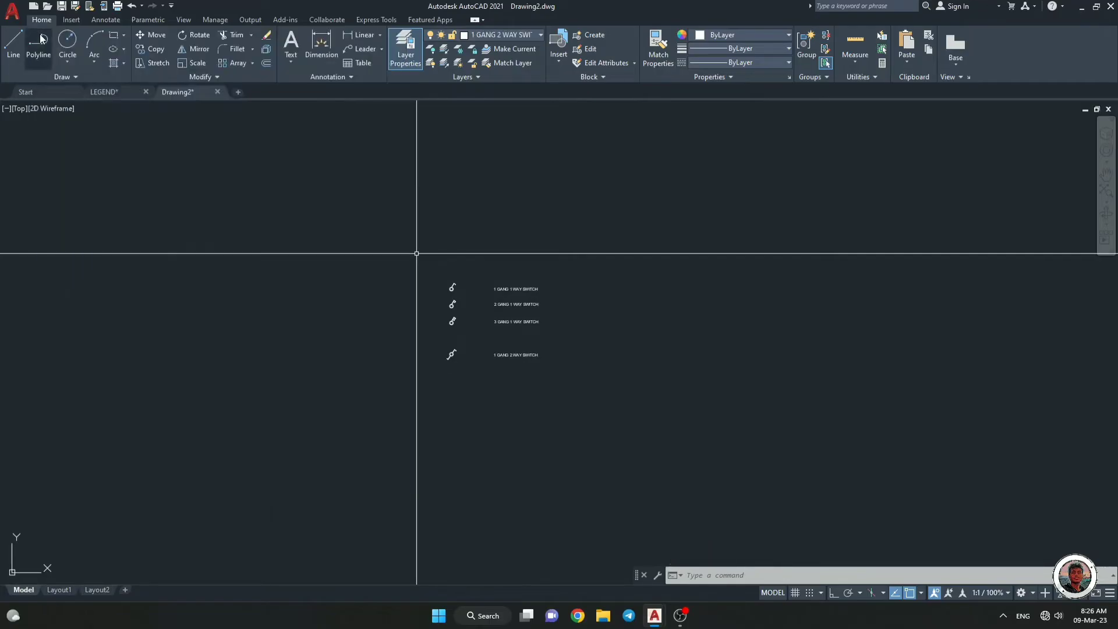
Assign the 1 GANG 1 WAY SWITCH label to the 1 GANG 1 WAY SWITCH layer.
scroll(491, 326, "up", 5)
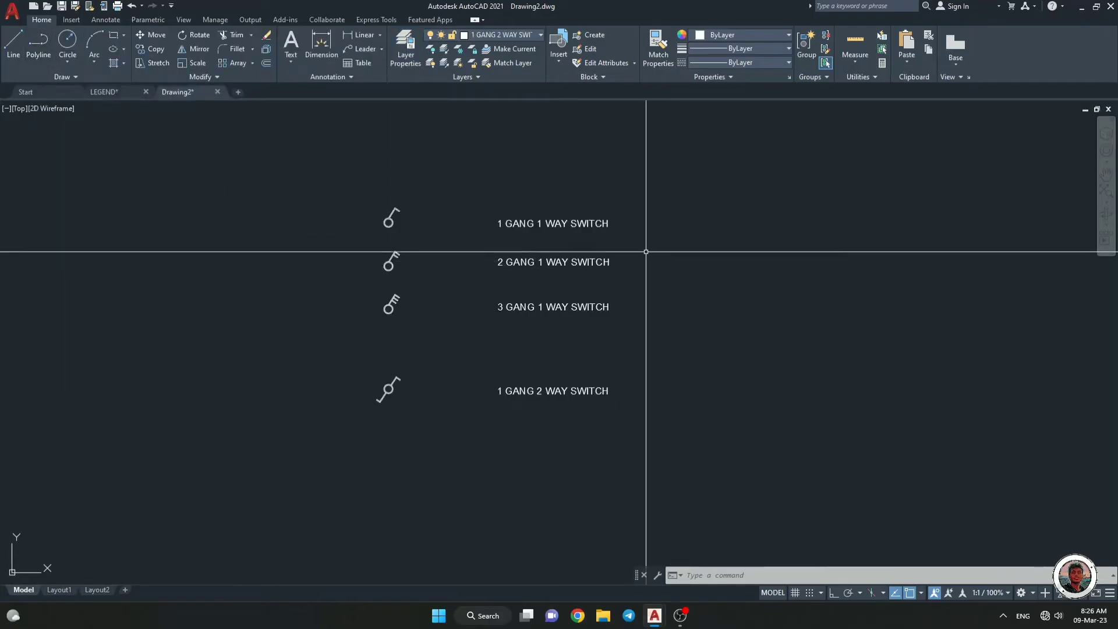
left_click(639, 230)
left_click(505, 204)
left_click(502, 38)
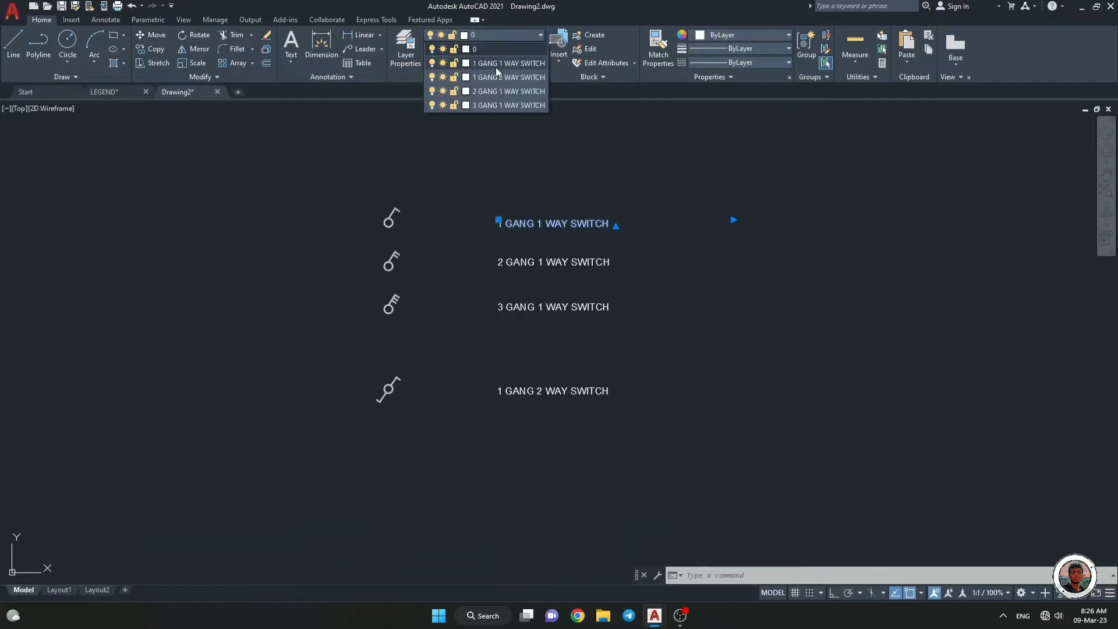
left_click(494, 60)
Assign the 2 GANG 1 WAY SWITCH label to the 1 GANG 2 WAY SWITCH layer.
left_click(617, 279)
left_click(558, 254)
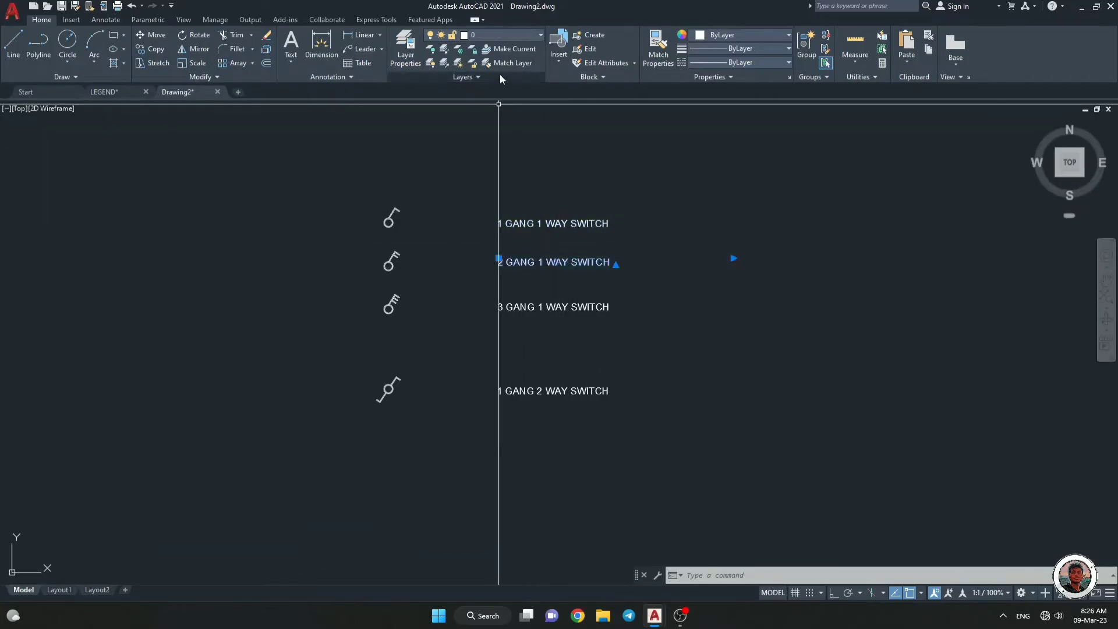
left_click(503, 34)
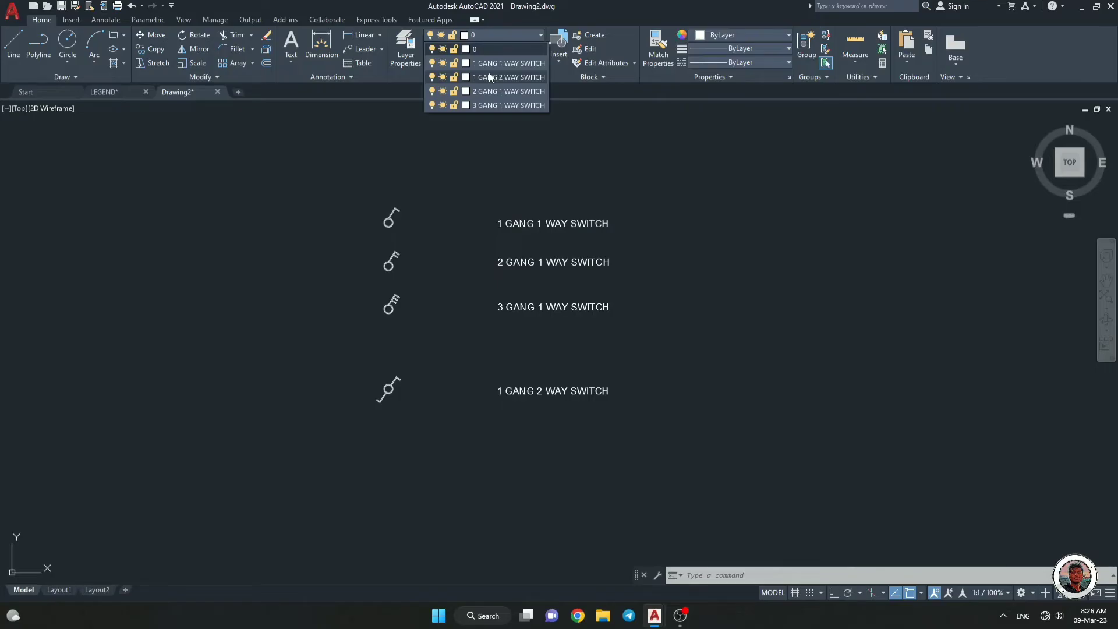
left_click(492, 77)
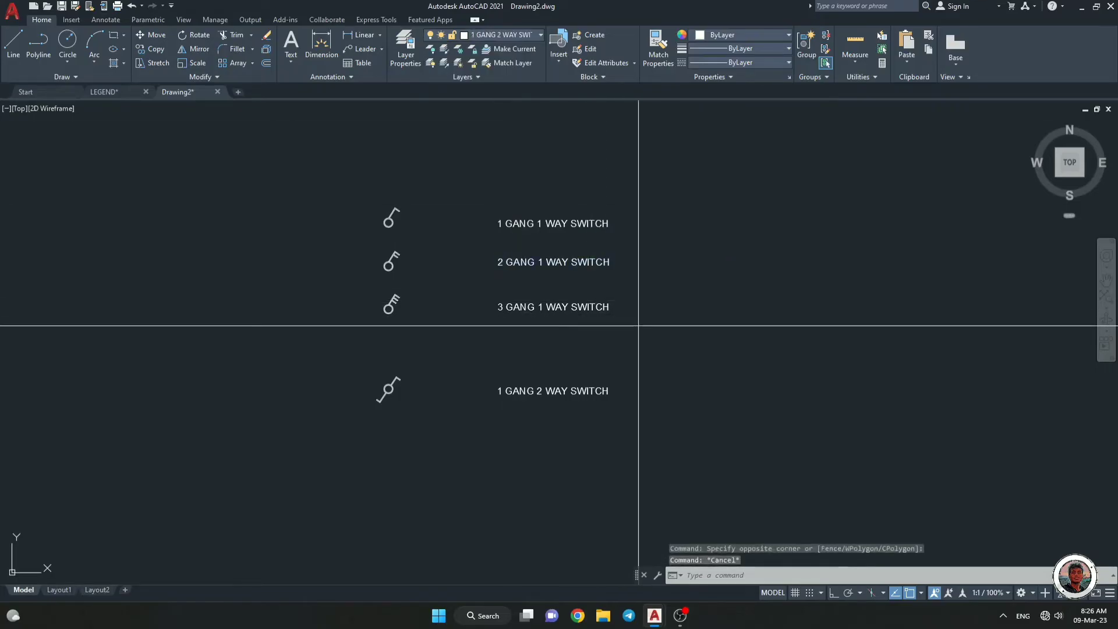
Assign the 3 GANG 1 WAY SWITCH label to the 3 GANG 1 WAY SWITCH layer.
left_click(638, 326)
left_click(572, 293)
left_click(483, 35)
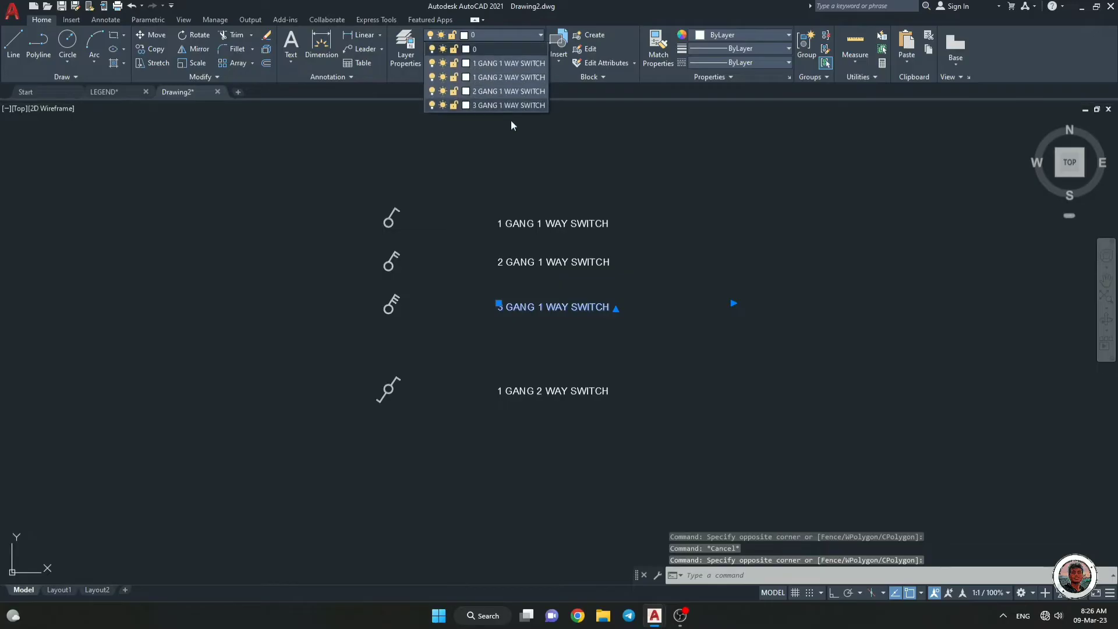
left_click(499, 105)
key("Escape")
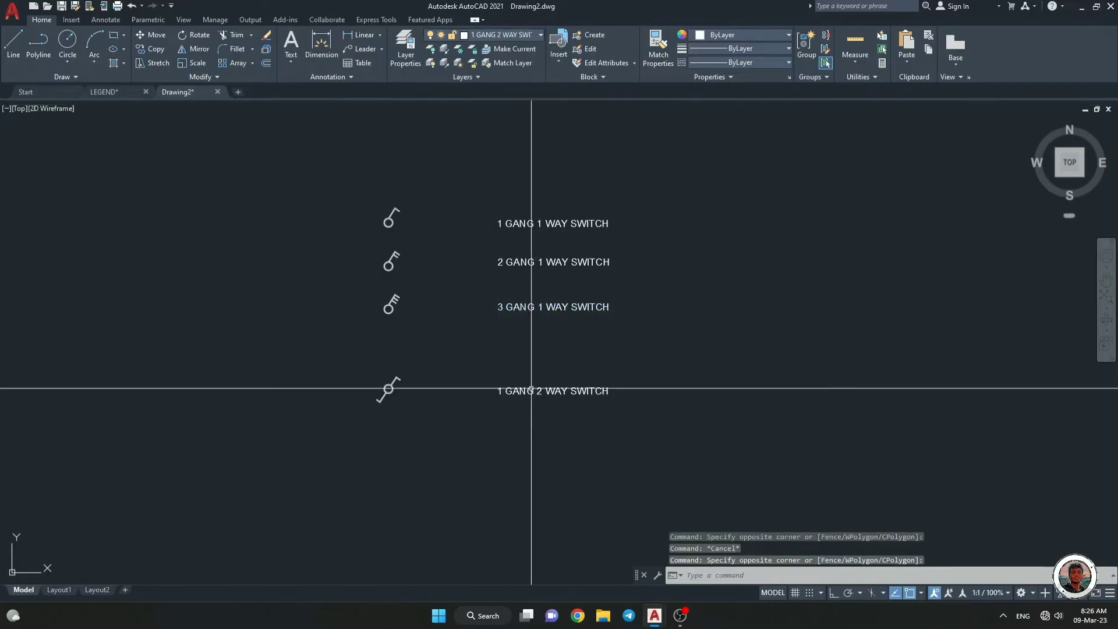
Assign the 1 GANG 2 WAY SWITCH label to the 1 GANG 2 WAY SWITCH layer.
left_click(619, 412)
left_click(514, 349)
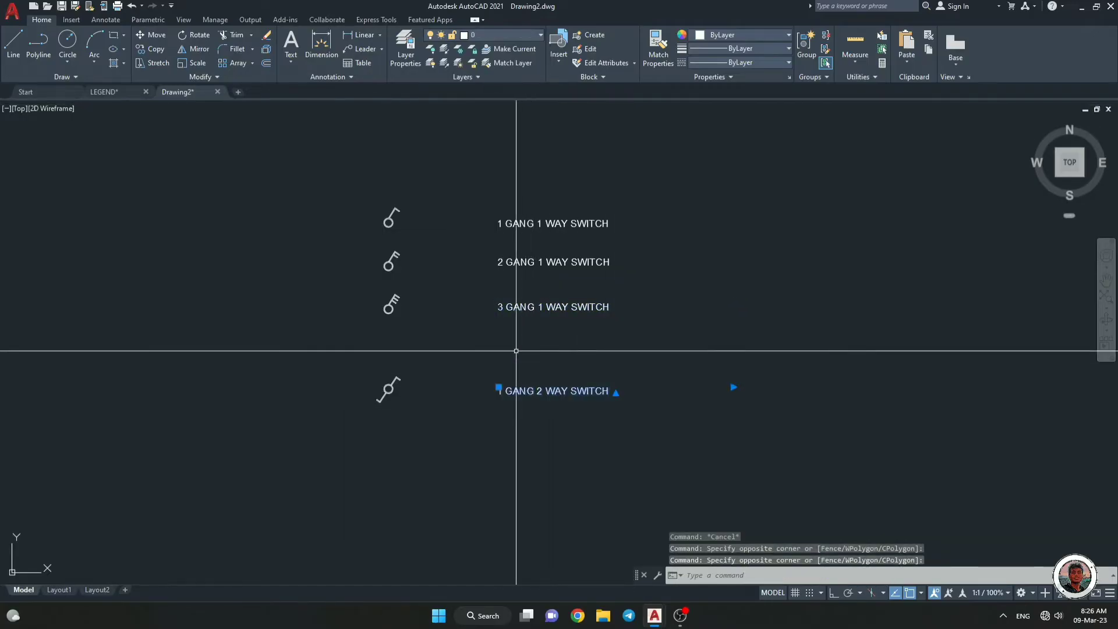
left_click(498, 30)
left_click(487, 81)
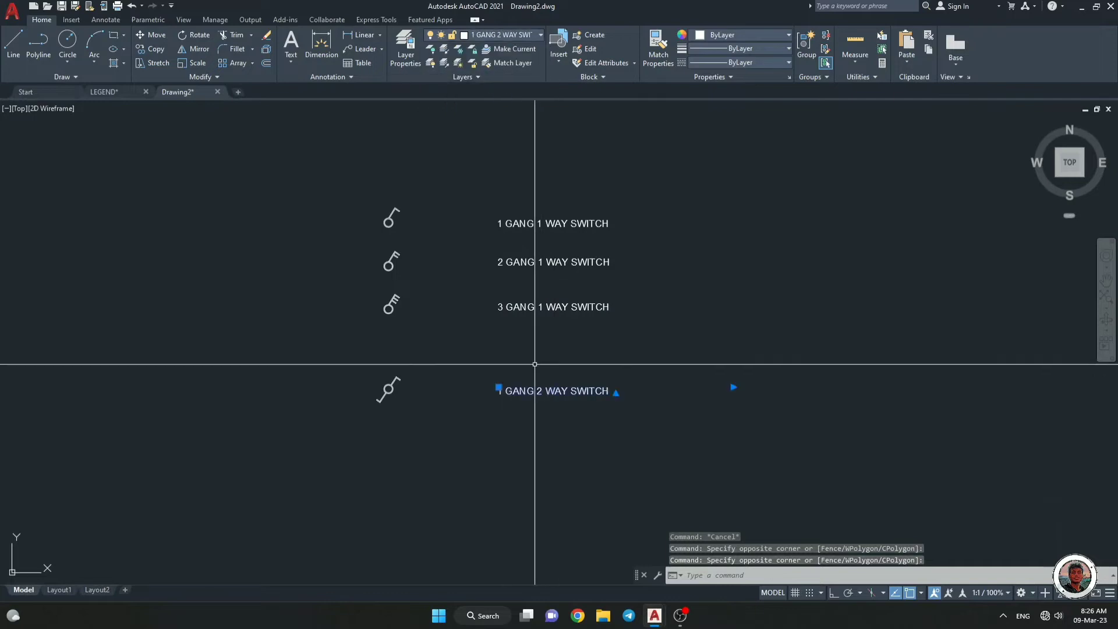
key("Escape")
Assign all the geometry of the 1 gang 2 way switch symbol to the 1 GANG 2 WAY SWITCH layer.
left_click(425, 405)
left_click(375, 370)
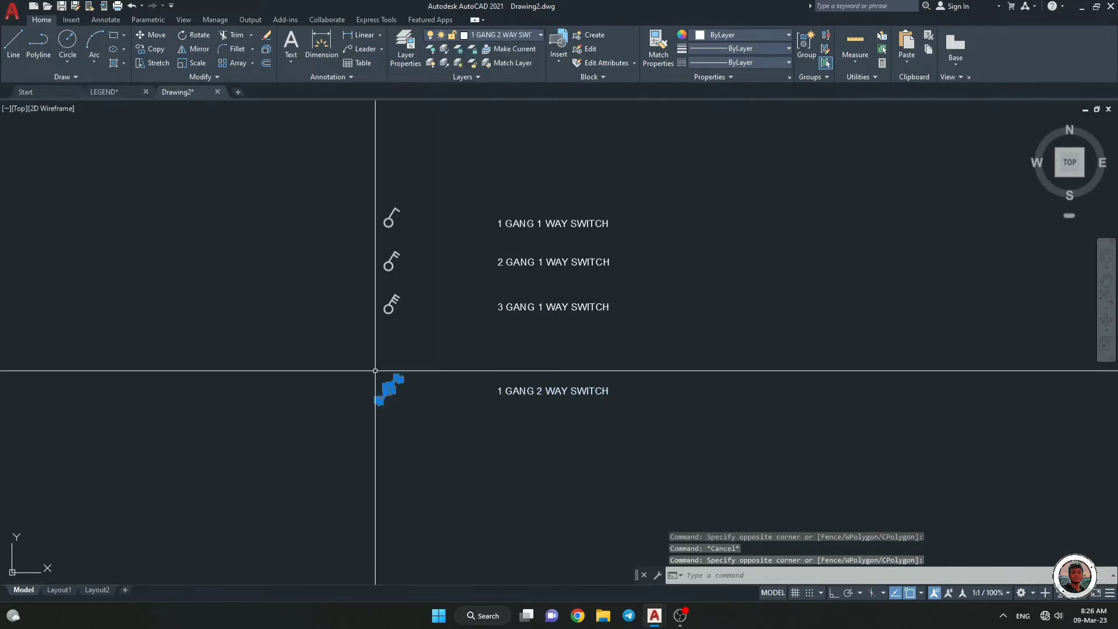
left_click(419, 407)
left_click(365, 374)
left_click(512, 35)
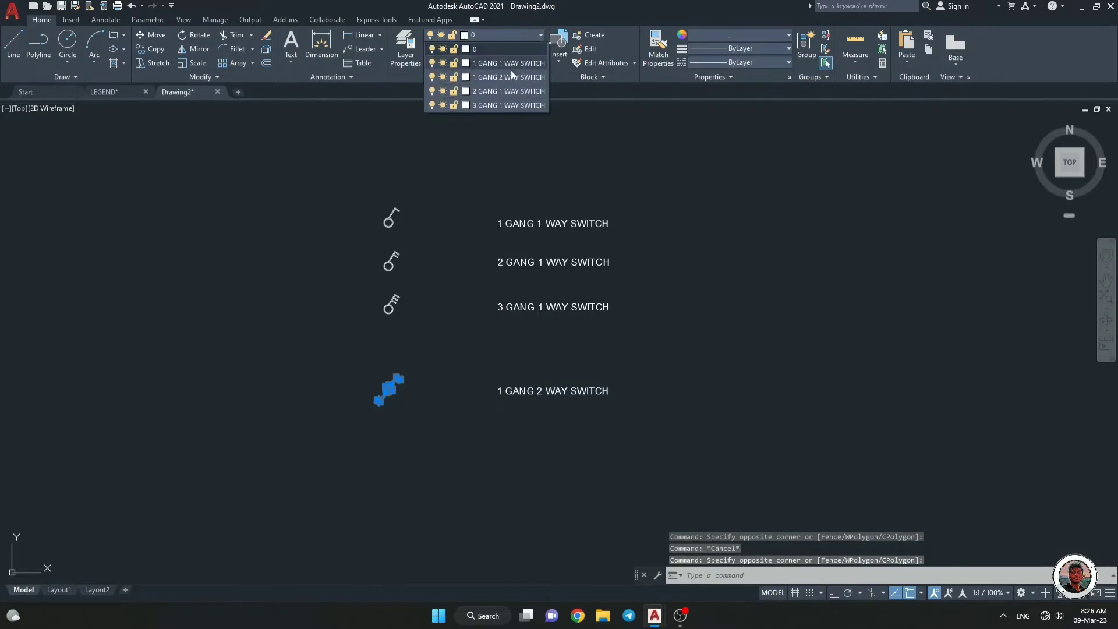
left_click(506, 75)
key("Escape")
Assign all the geometry of the 3 gang 1 way switch symbol to the 3 GANG 1 WAY SWITCH layer.
left_click(433, 307)
left_click(357, 296)
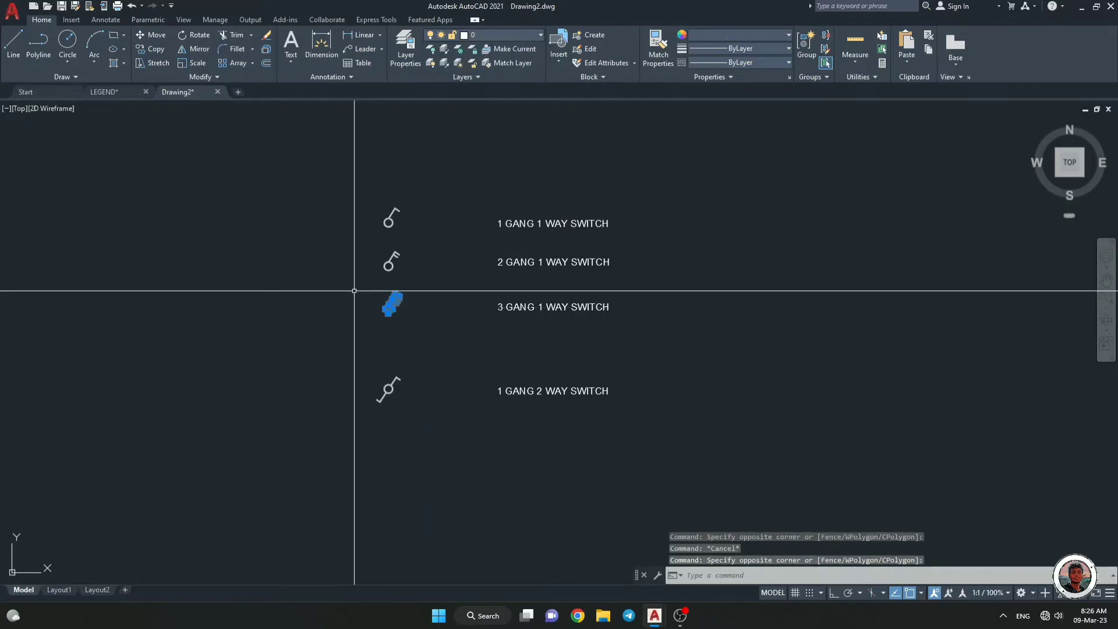
key("Escape")
left_click(419, 332)
left_click(367, 275)
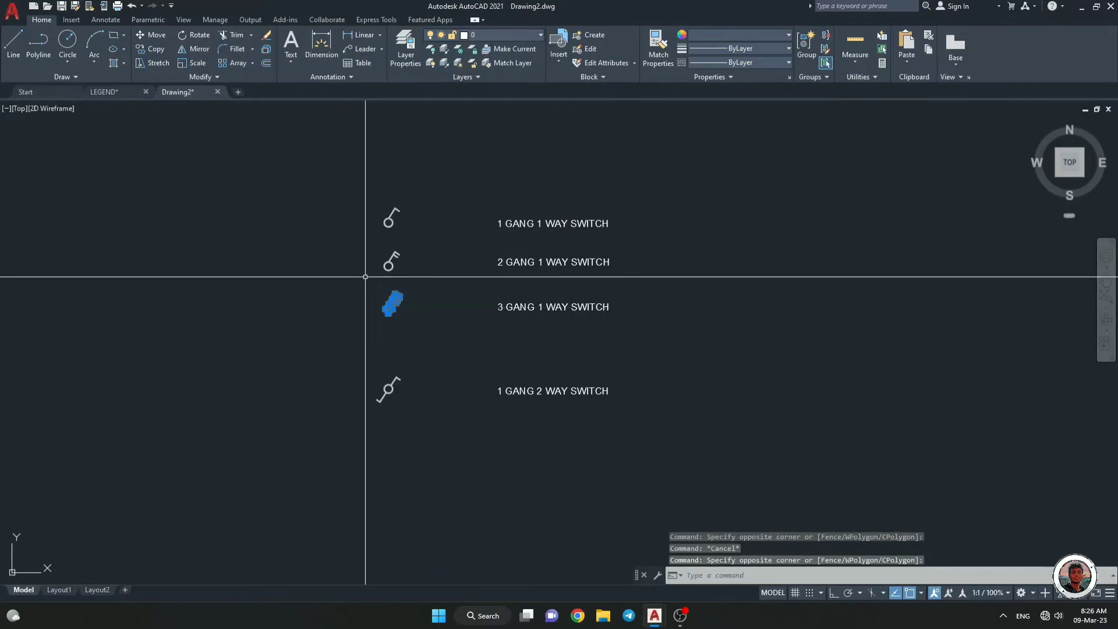
left_click(515, 34)
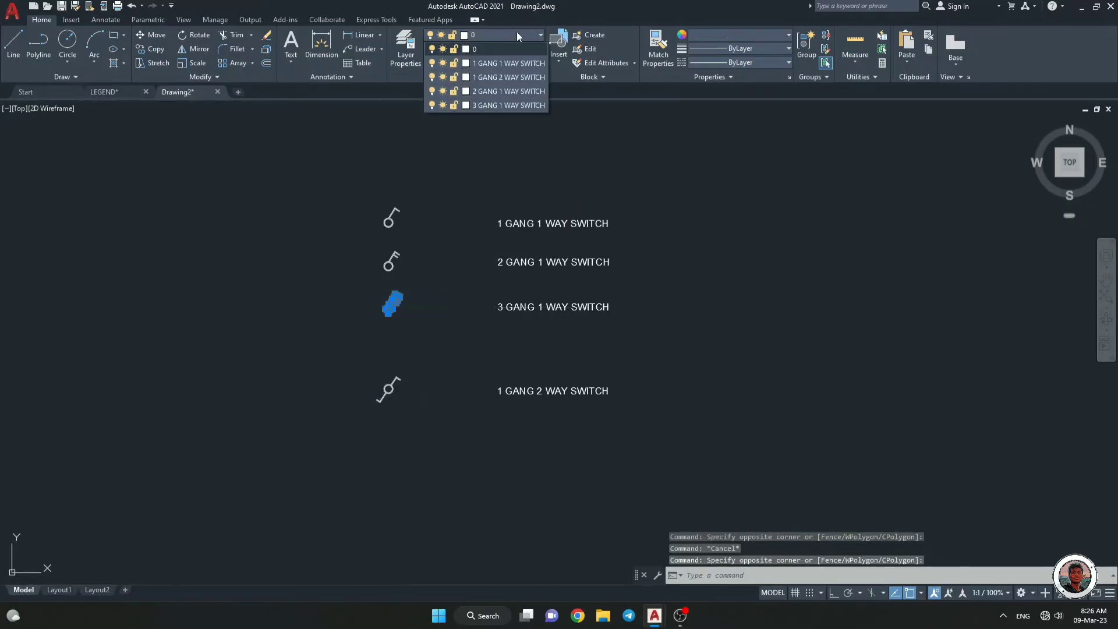
left_click(518, 106)
Assign all the geometry of the 2 gang 1 way switch symbol to the 2 GANG 1 WAY SWITCH layer.
left_click(410, 280)
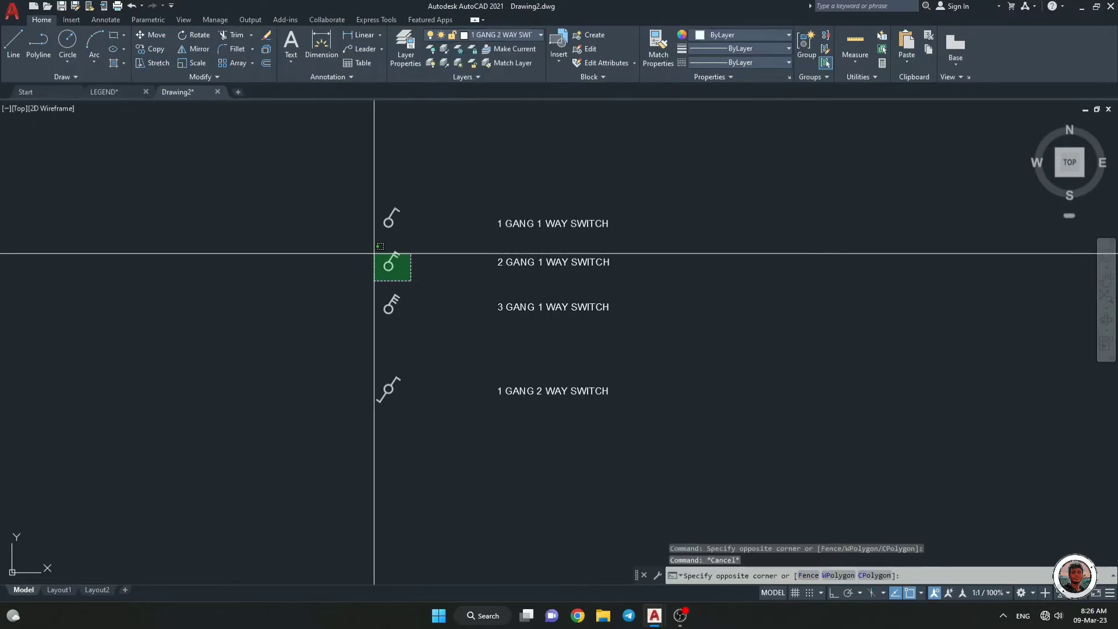
left_click(375, 257)
key("Escape")
left_click(423, 283)
left_click(372, 246)
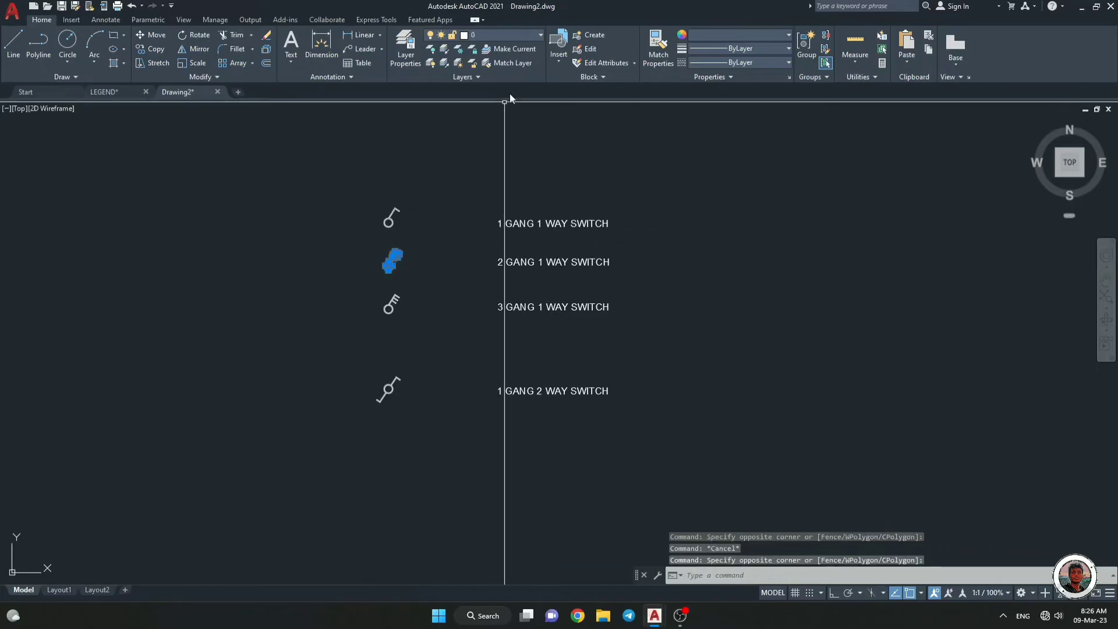
left_click(516, 34)
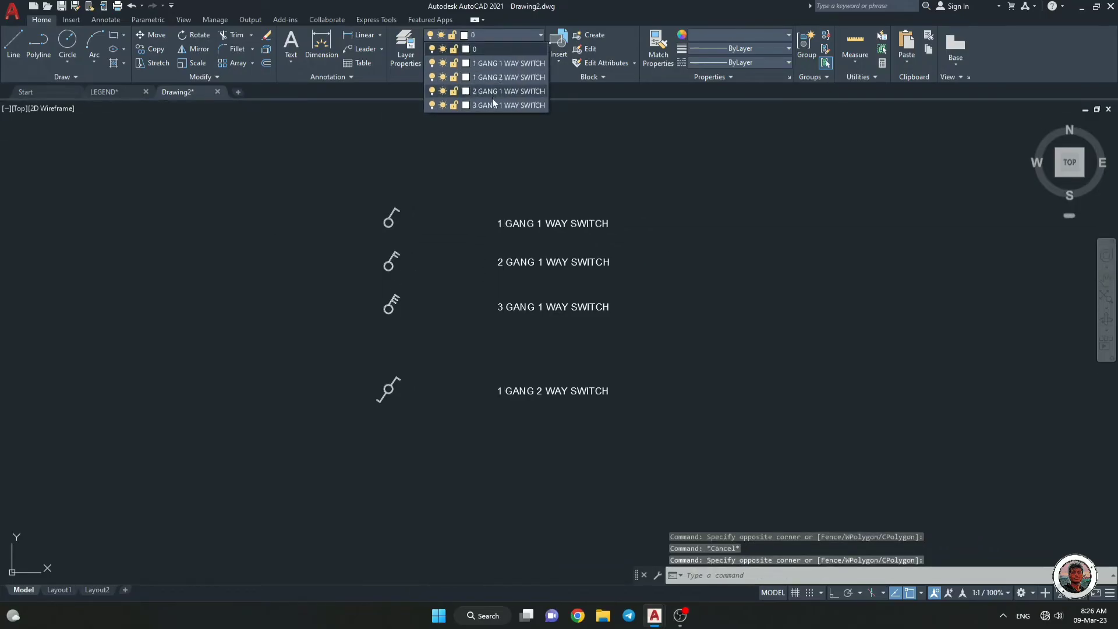
left_click(492, 77)
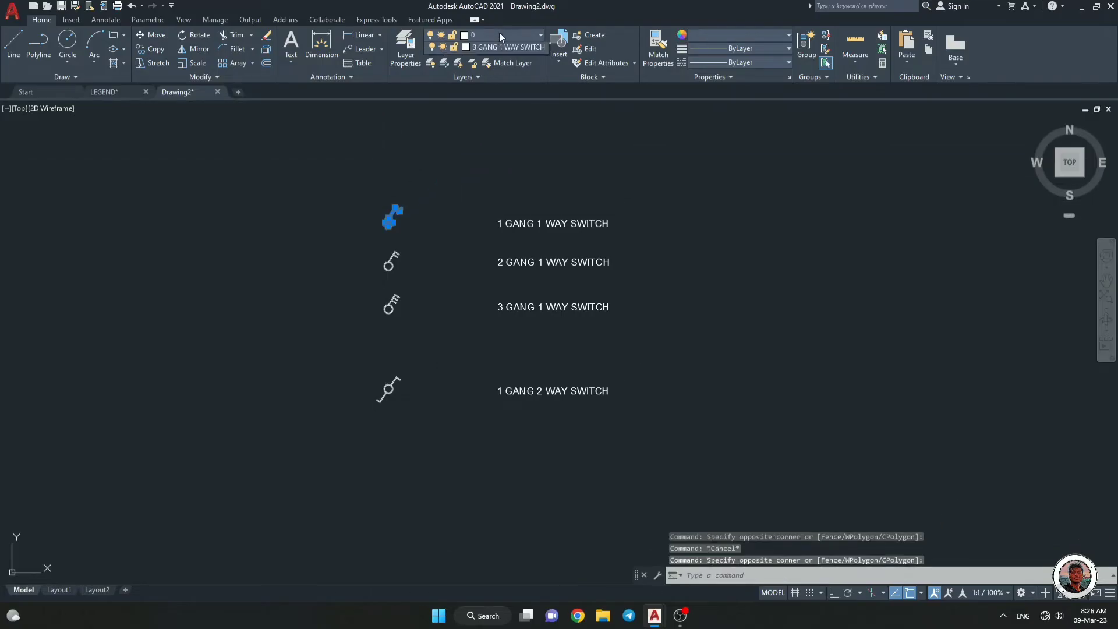
Assign the selected 1 gang 1 way switch symbol to the 1 GANG 1 WAY SWITCH layer.
left_click(499, 34)
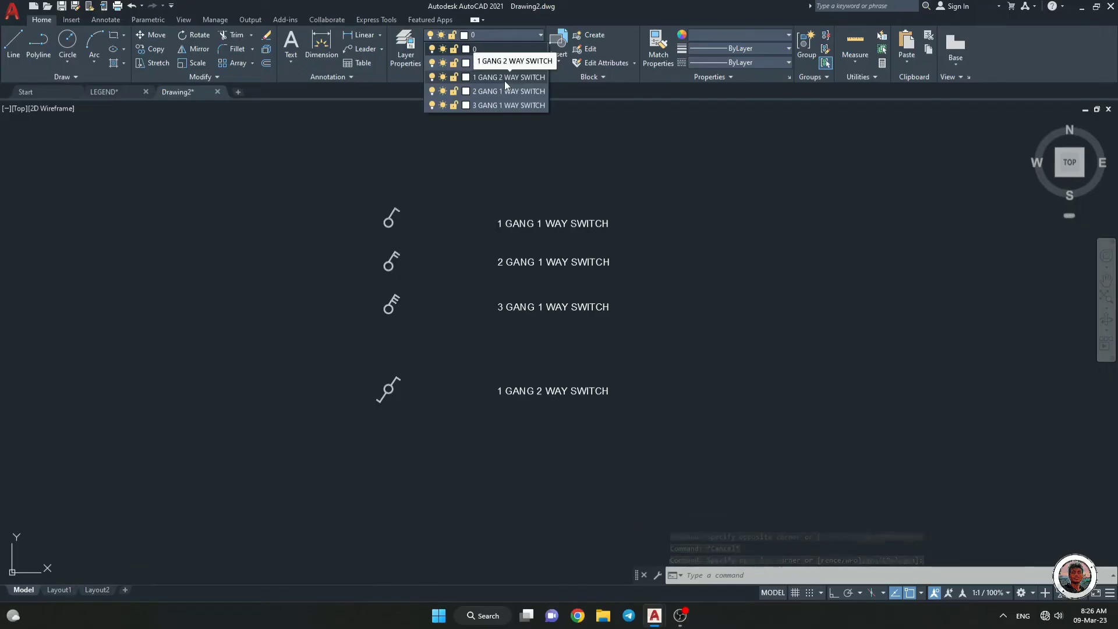
left_click(488, 77)
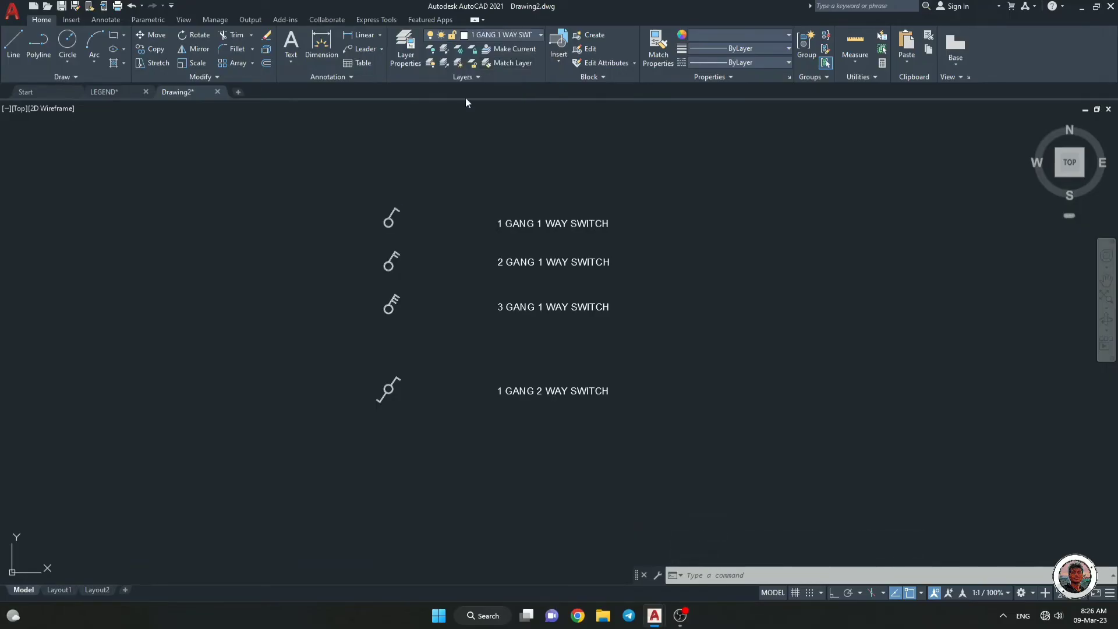
scroll(413, 228, "up", 3)
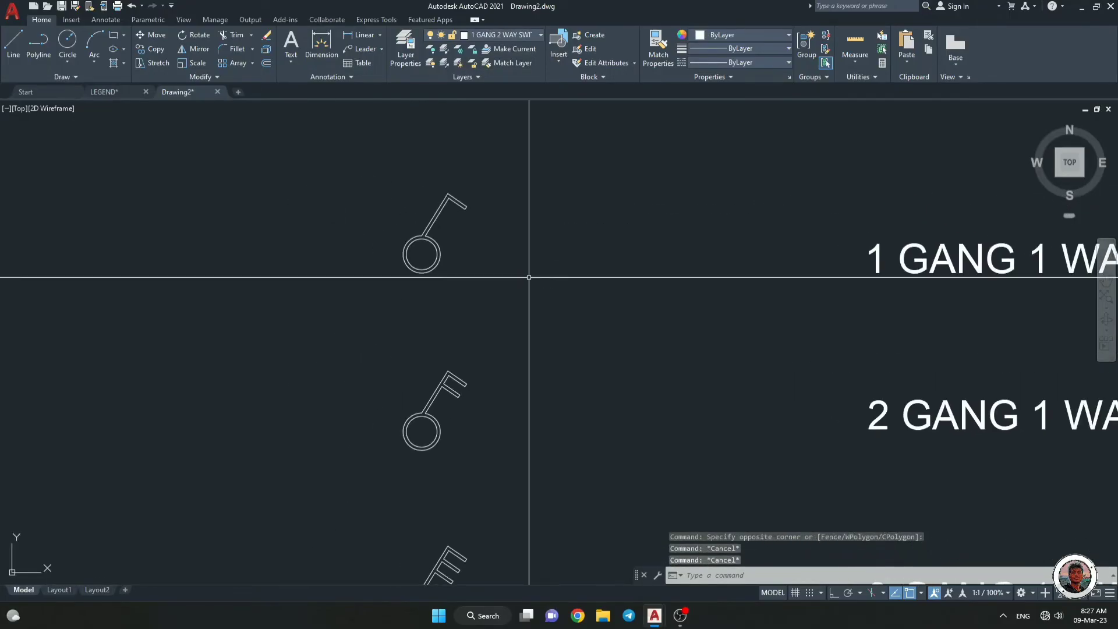
scroll(524, 275, "down", 2)
left_click(561, 334)
key("Escape")
Convert the 1 gang 1 way symbol into a block named 1 GANG 1 WAY SWITCH with its base point at the circle's centre.
left_click(536, 280)
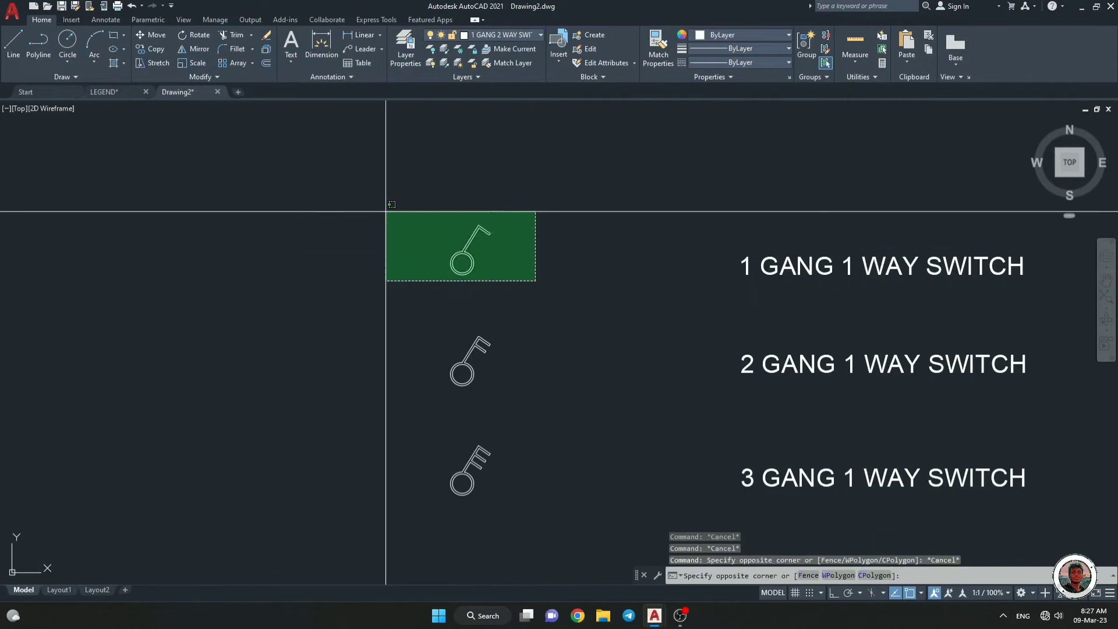
left_click(385, 210)
type("B")
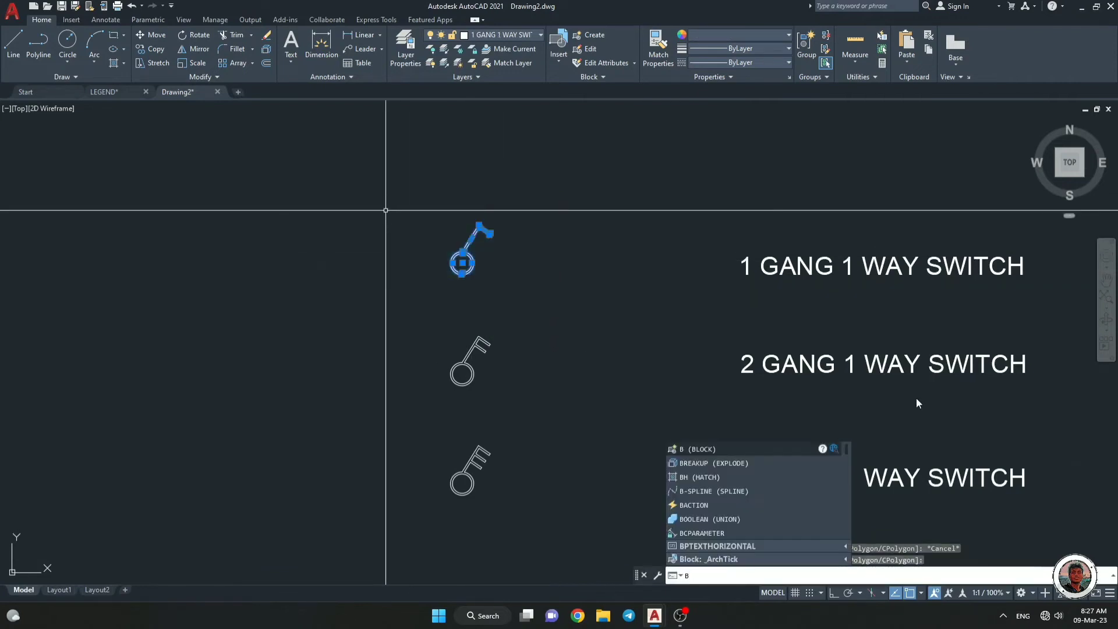
left_click(705, 449)
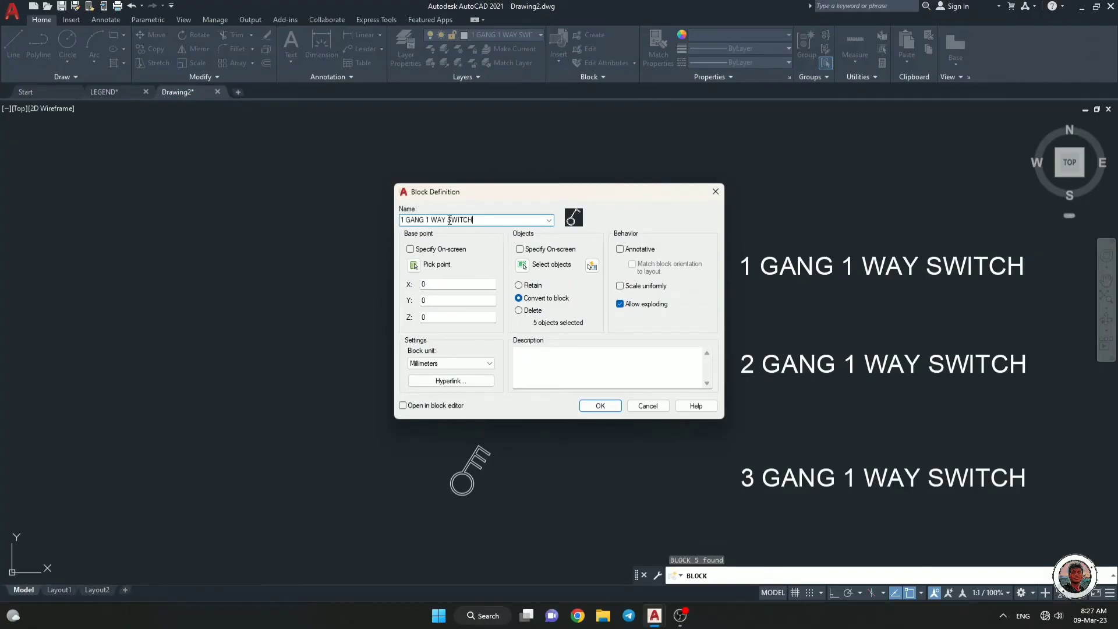
left_click(414, 266)
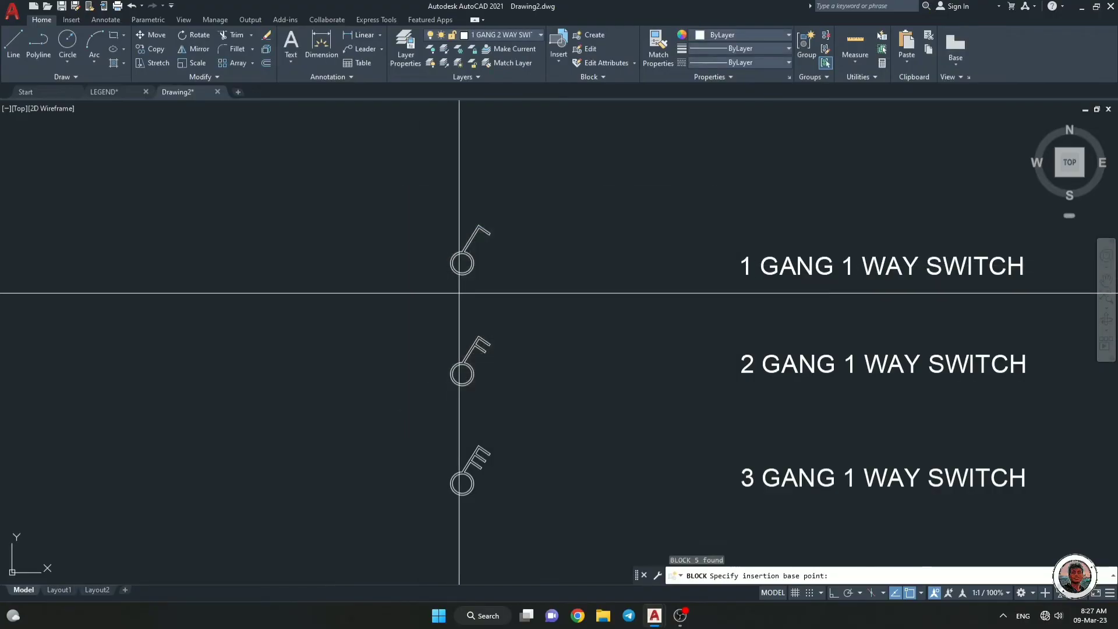
left_click(462, 260)
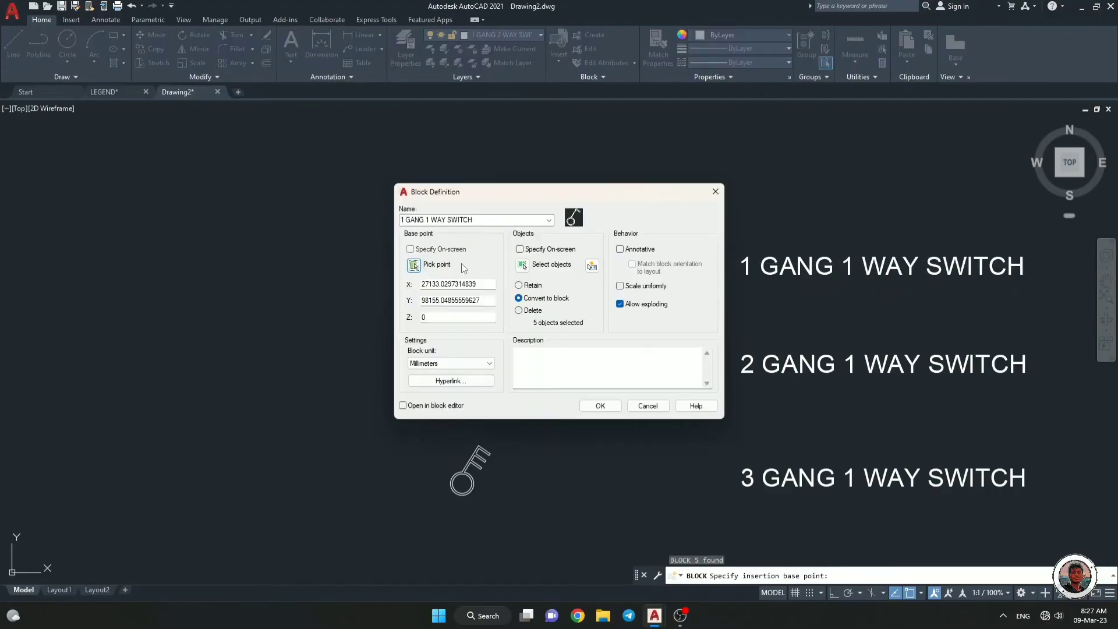
left_click(599, 406)
key("Escape")
Convert the 2 gang 1 way symbol into a block named 2 GANG 1 WAY SWITCH with its base point at the circle's centre.
left_click(529, 397)
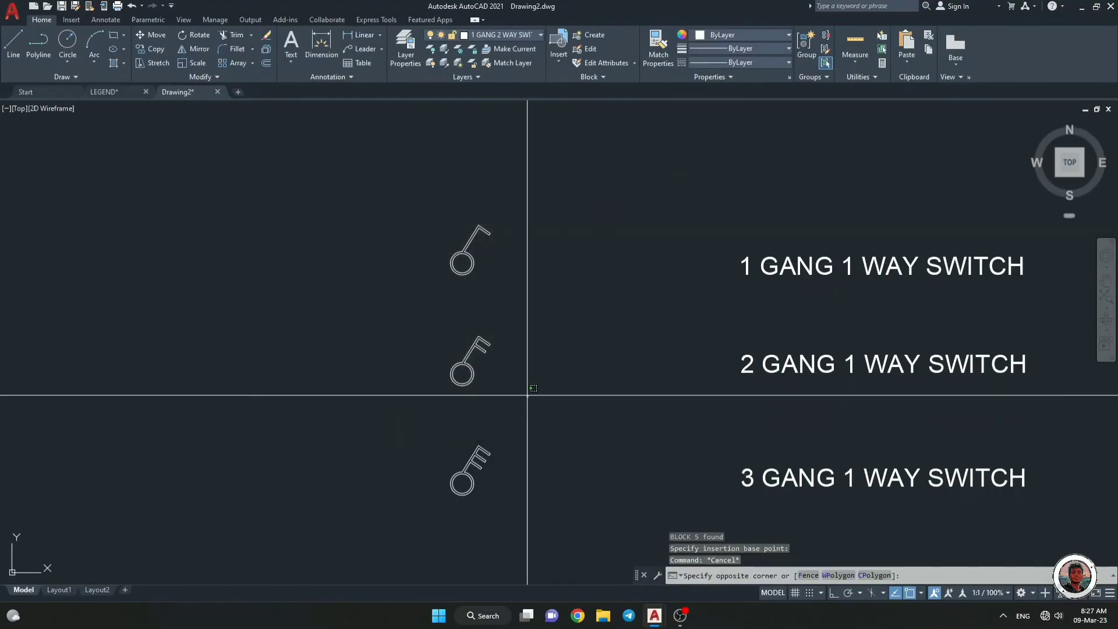
left_click(409, 326)
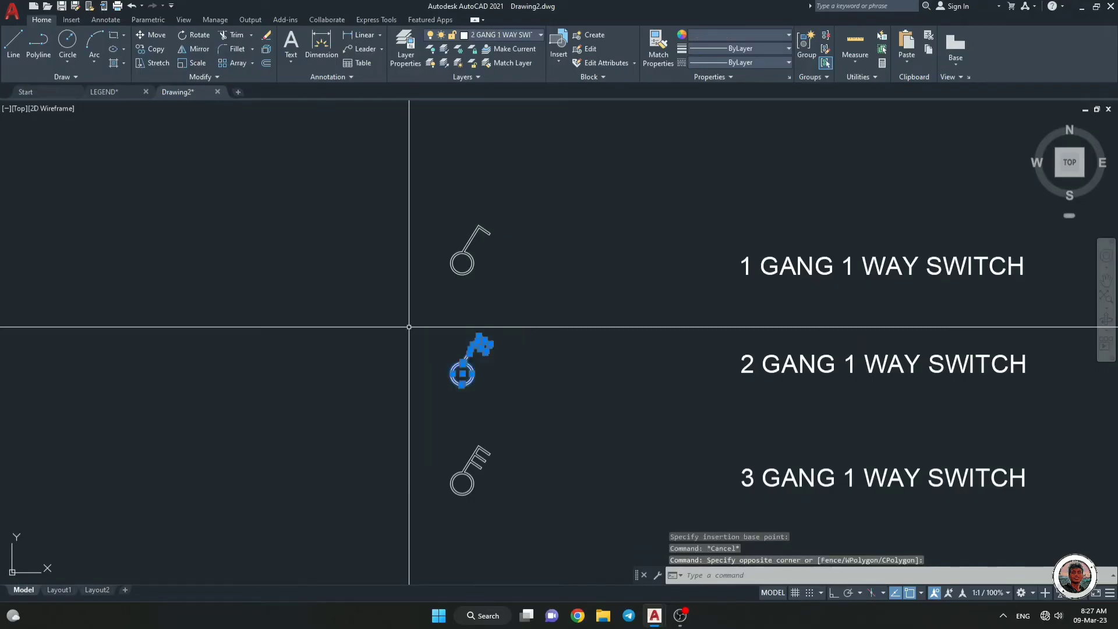
type("b")
key("Return")
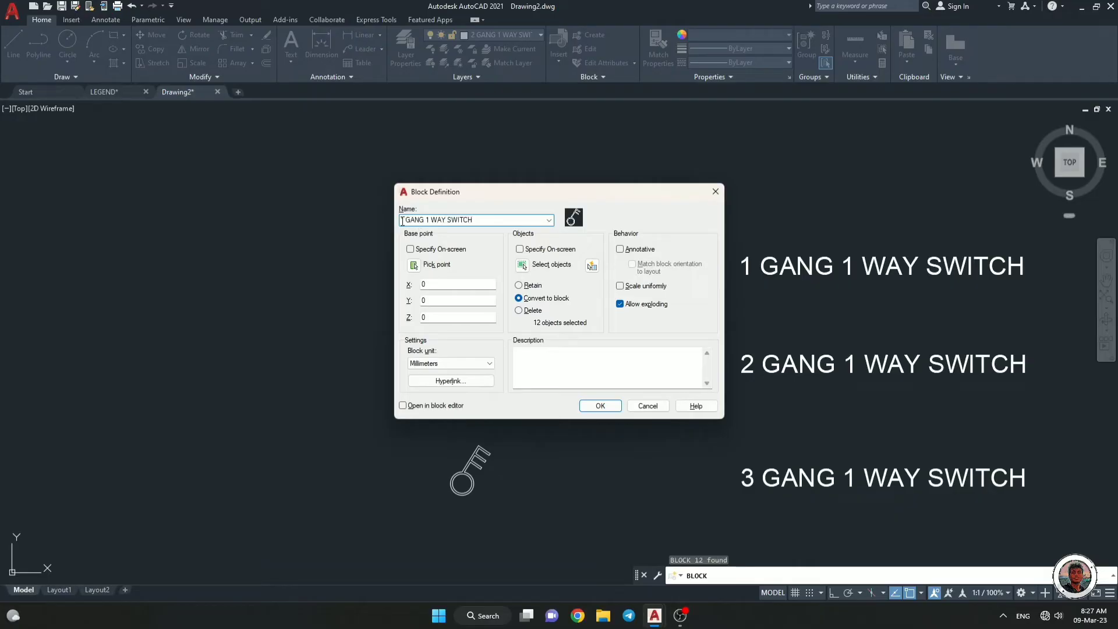
left_click(419, 268)
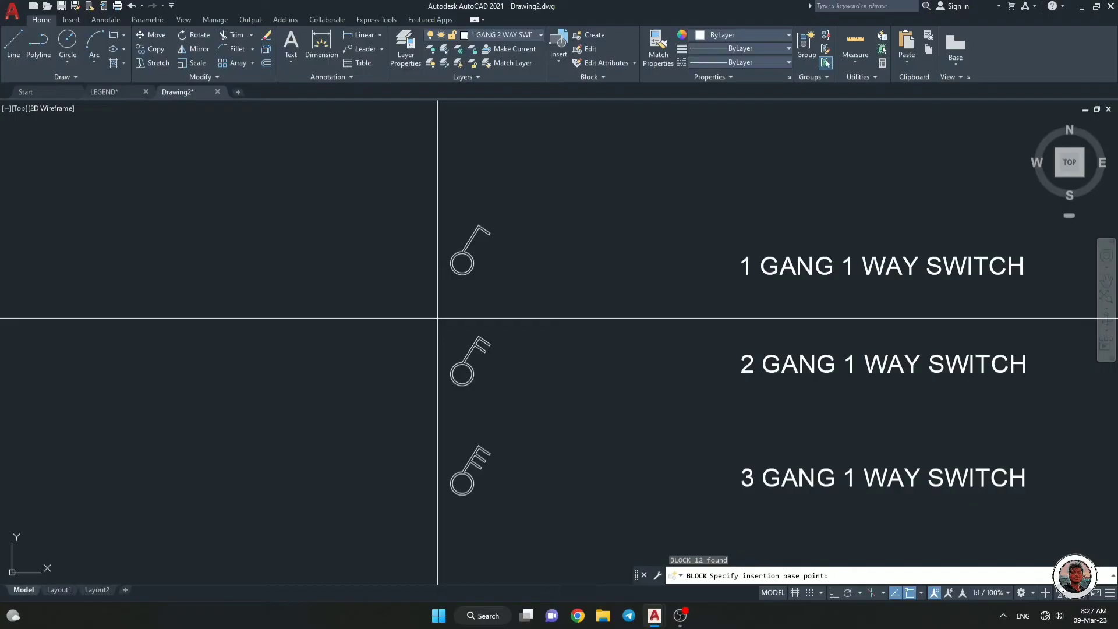
left_click(460, 371)
left_click(599, 405)
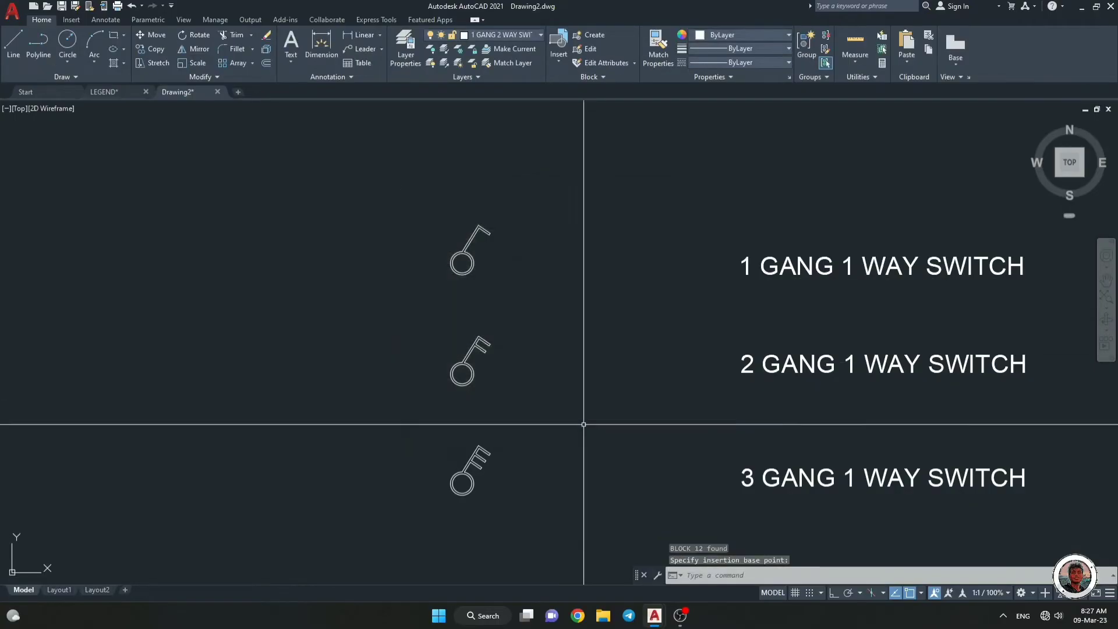
Convert the 3 gang 1 way symbol into a block named 3 GANG 1 WAY SWITCH with its base point at the circle's centre.
left_click(524, 515)
left_click(400, 415)
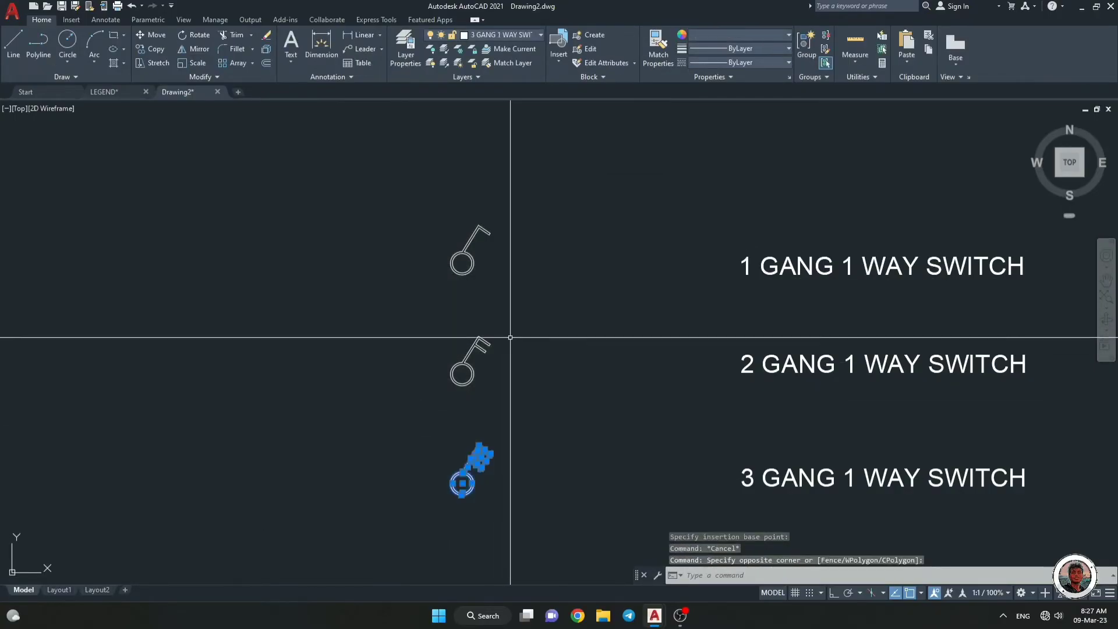
type("b")
key("Return")
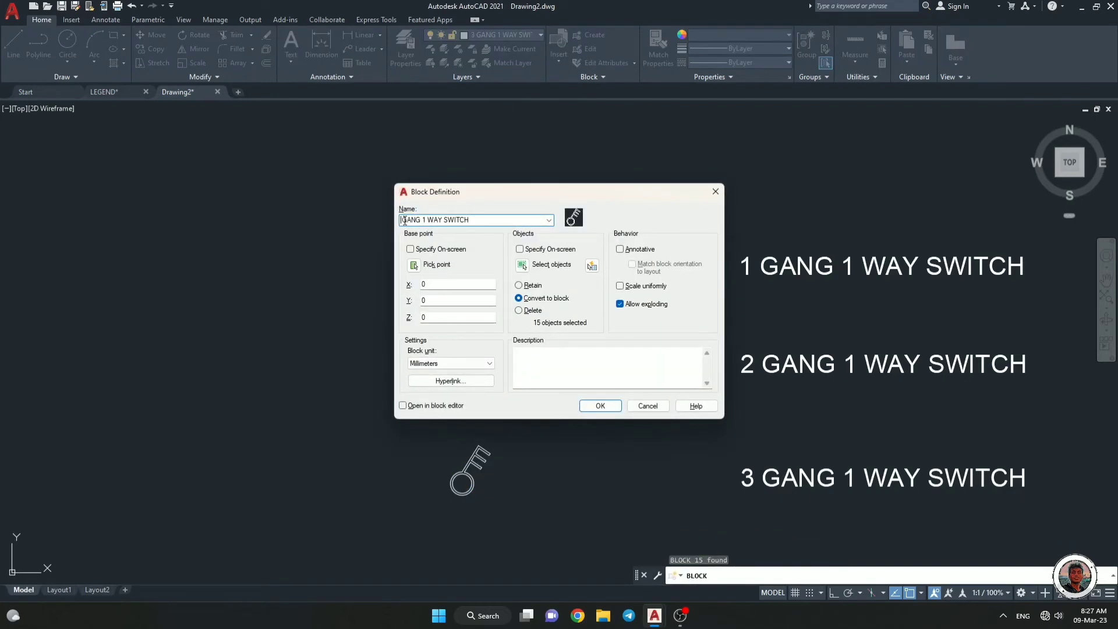
left_click(413, 266)
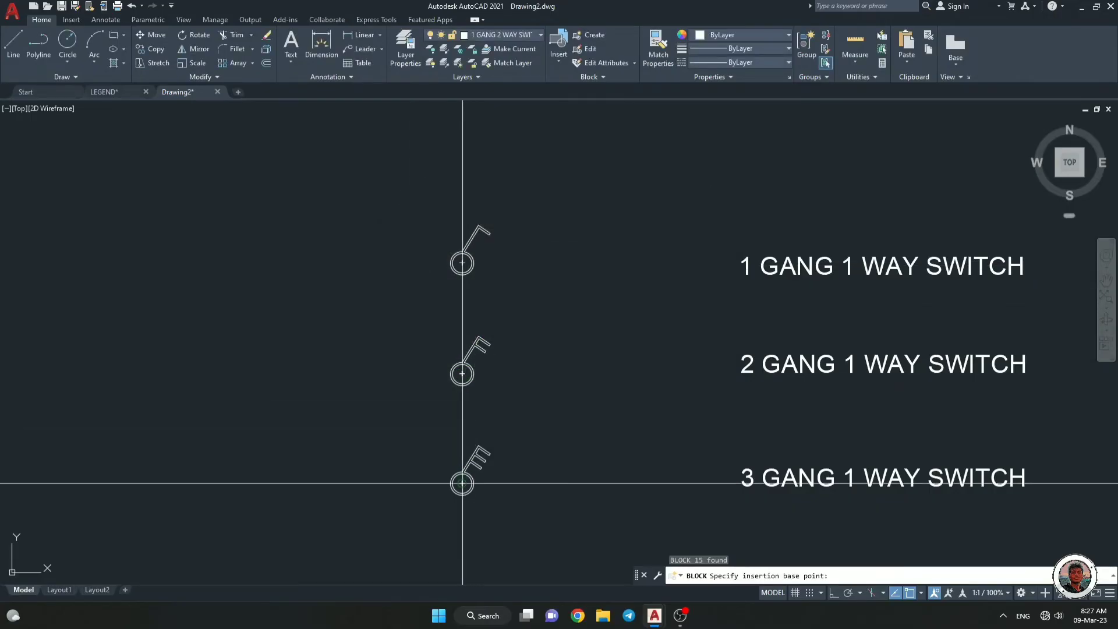
left_click(462, 483)
left_click(594, 410)
Convert the 1 gang 2 way symbol into a block named 1 GANG 2 WAY SWITCH with its base point at the circle's centre.
scroll(592, 379, "down", 3)
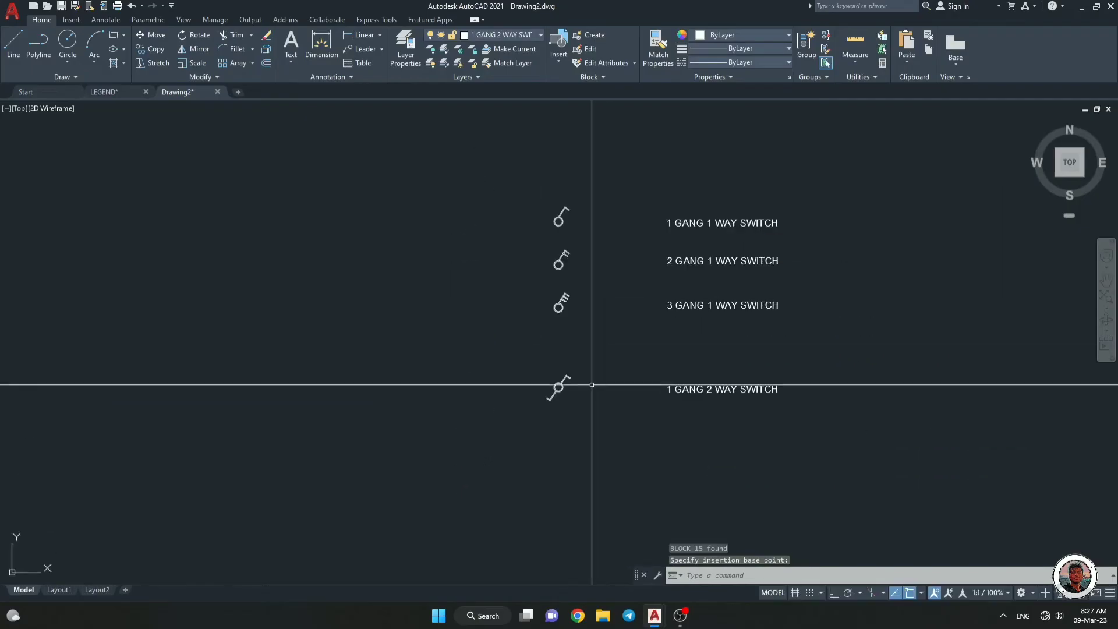
left_click(577, 411)
scroll(556, 387, "up", 4)
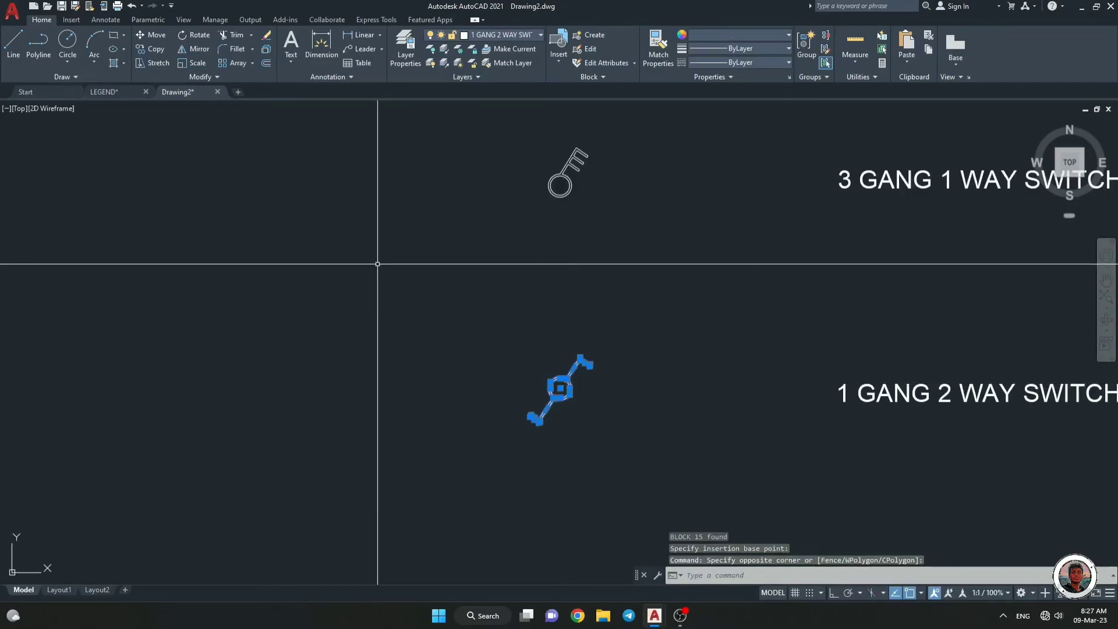
type("b")
key("Return")
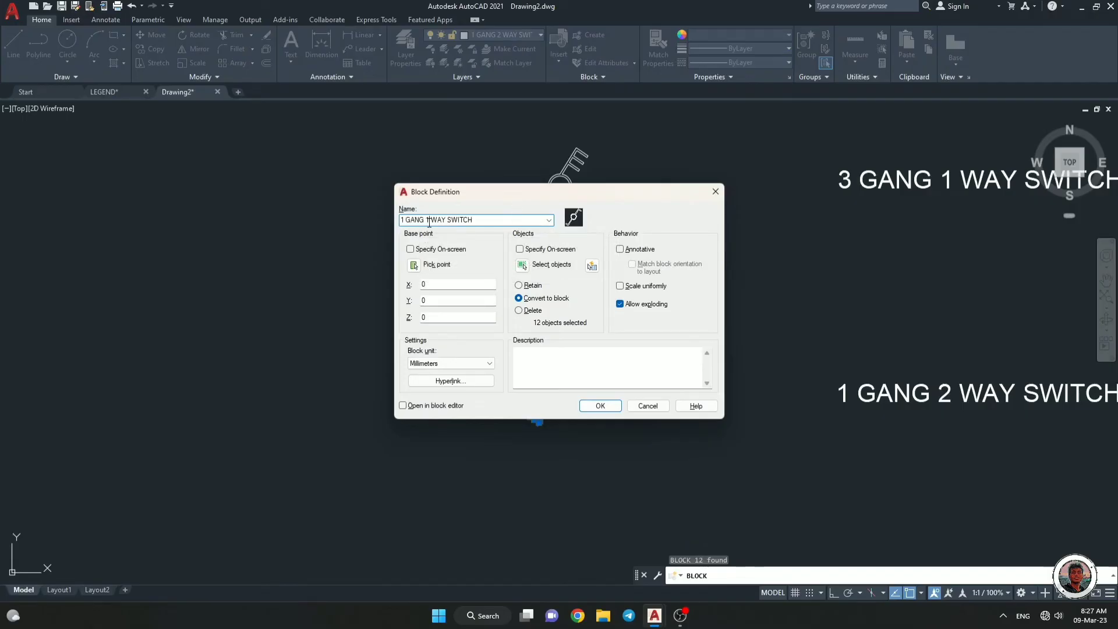
left_click(413, 265)
left_click(560, 388)
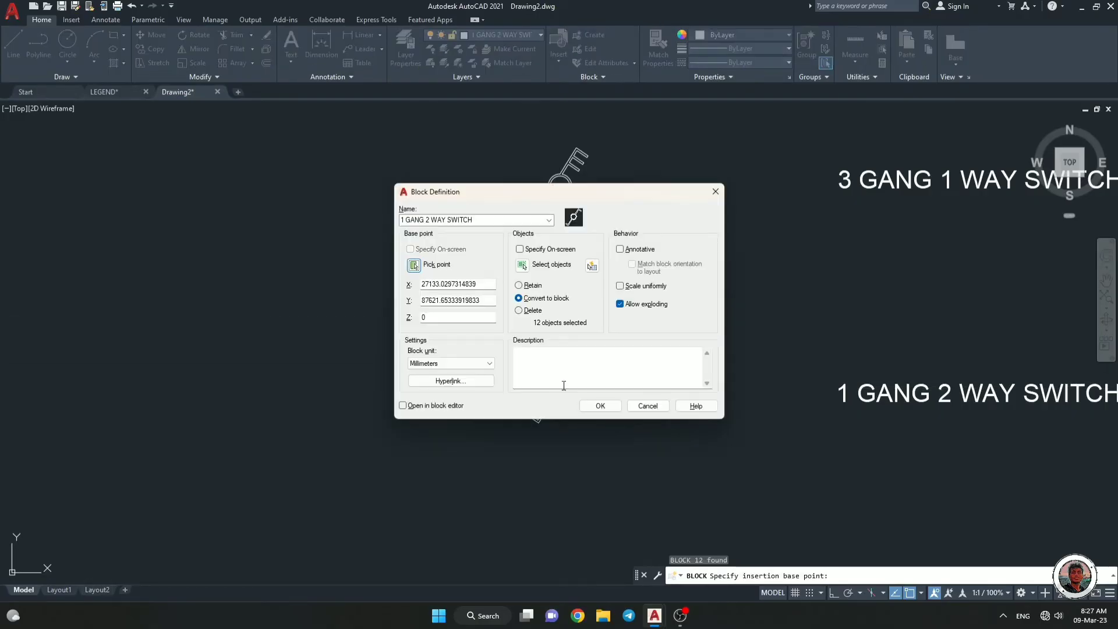
left_click(599, 406)
Examine the switch symbols up close and check whether the 2 gang 1 way symbol selects as a single block.
scroll(600, 382, "up", 3)
scroll(614, 340, "down", 4)
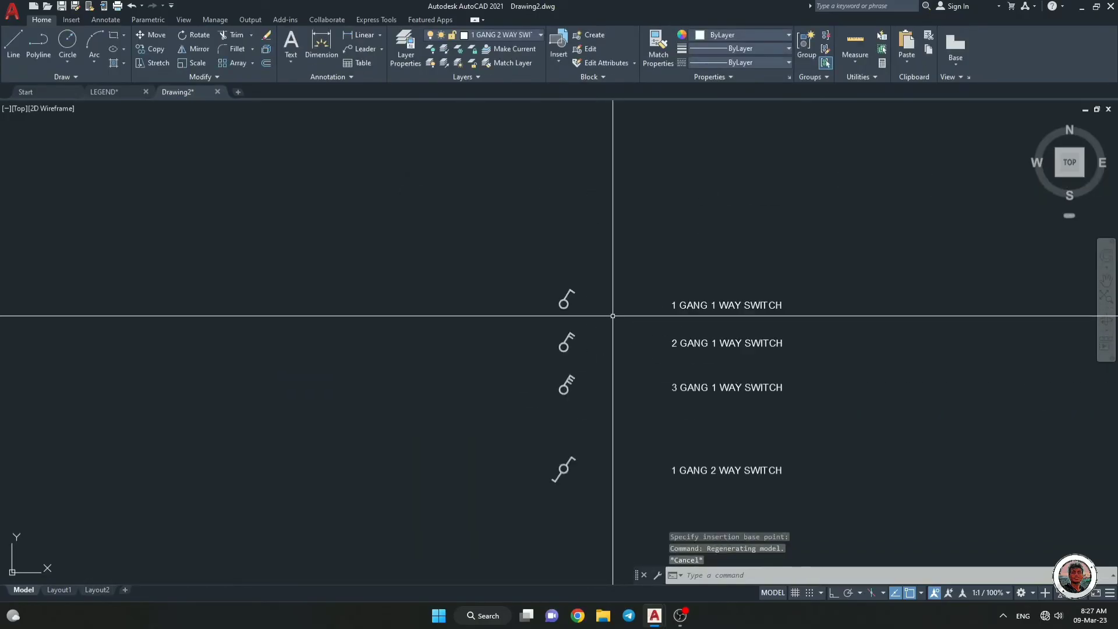
key("Escape")
key("Escape")
scroll(561, 304, "up", 3)
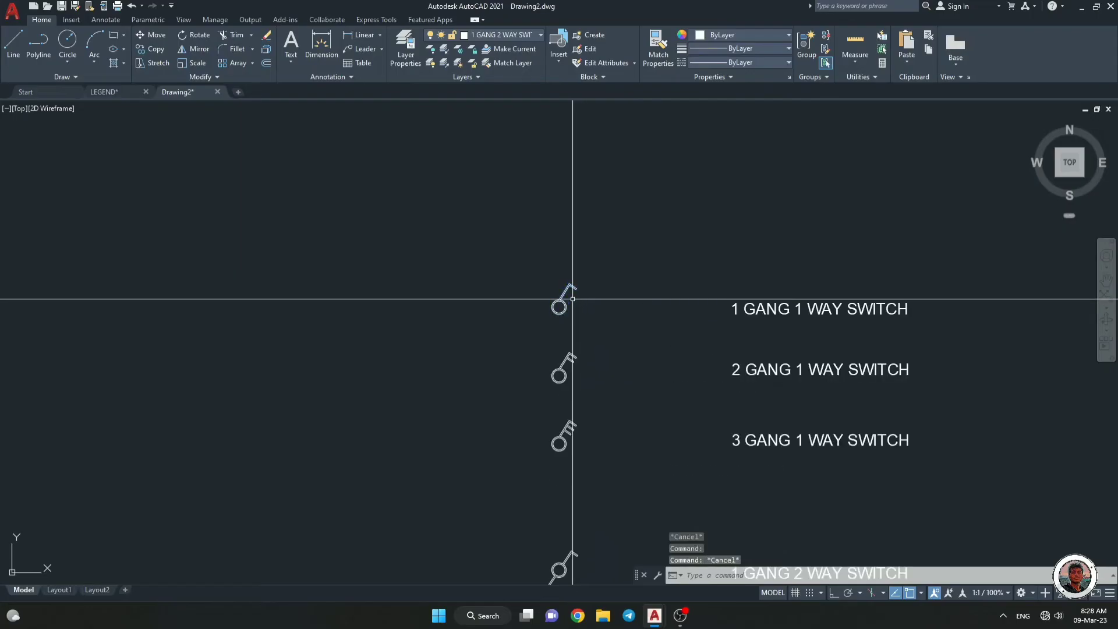
left_click(567, 392)
scroll(585, 388, "up", 5)
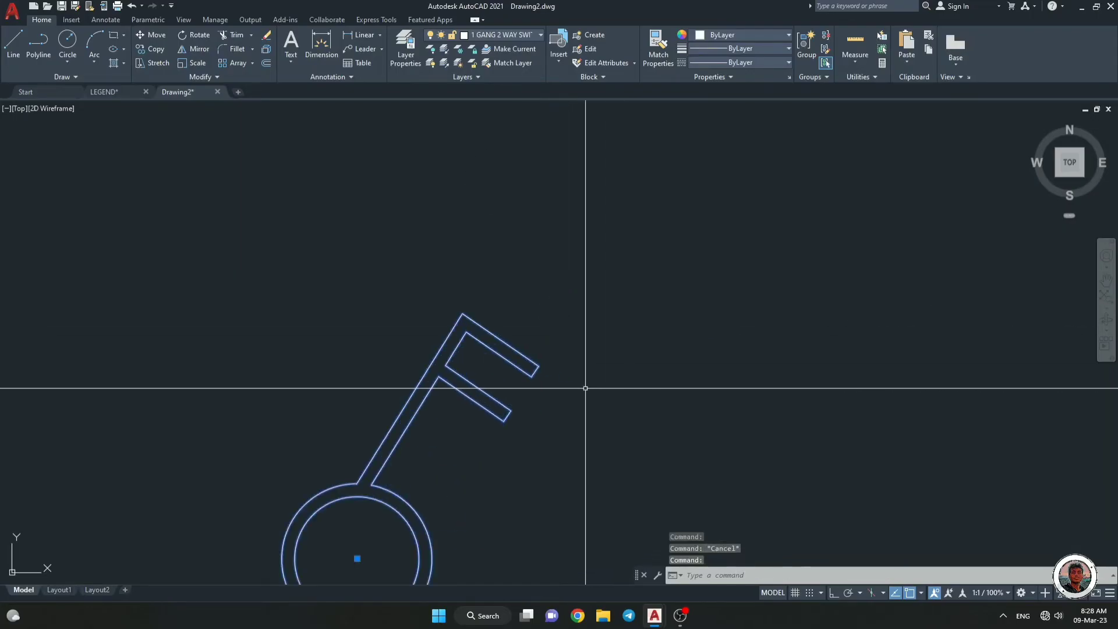
key("Escape")
scroll(586, 387, "down", 5)
scroll(492, 367, "up", 4)
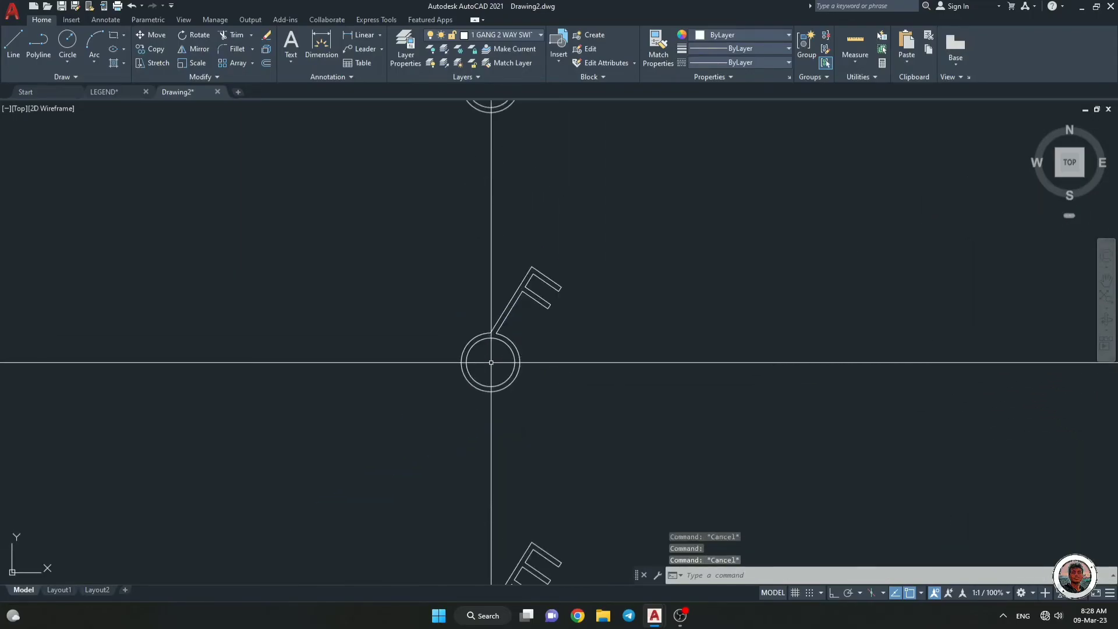
scroll(490, 361, "down", 2)
scroll(490, 361, "up", 5)
scroll(623, 280, "down", 8)
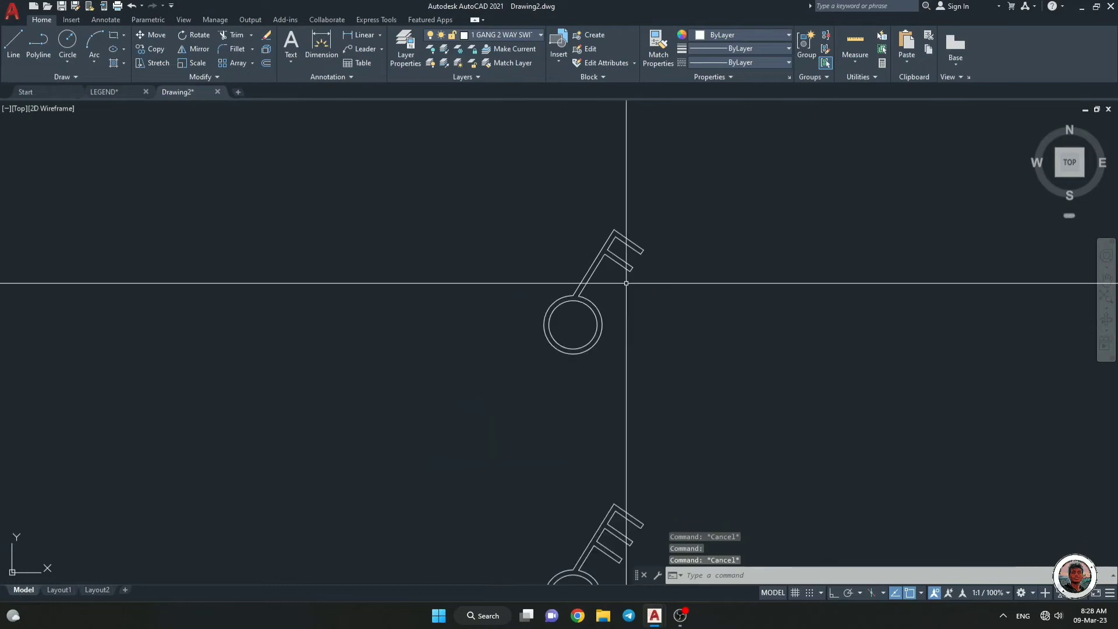
scroll(626, 284, "up", 4)
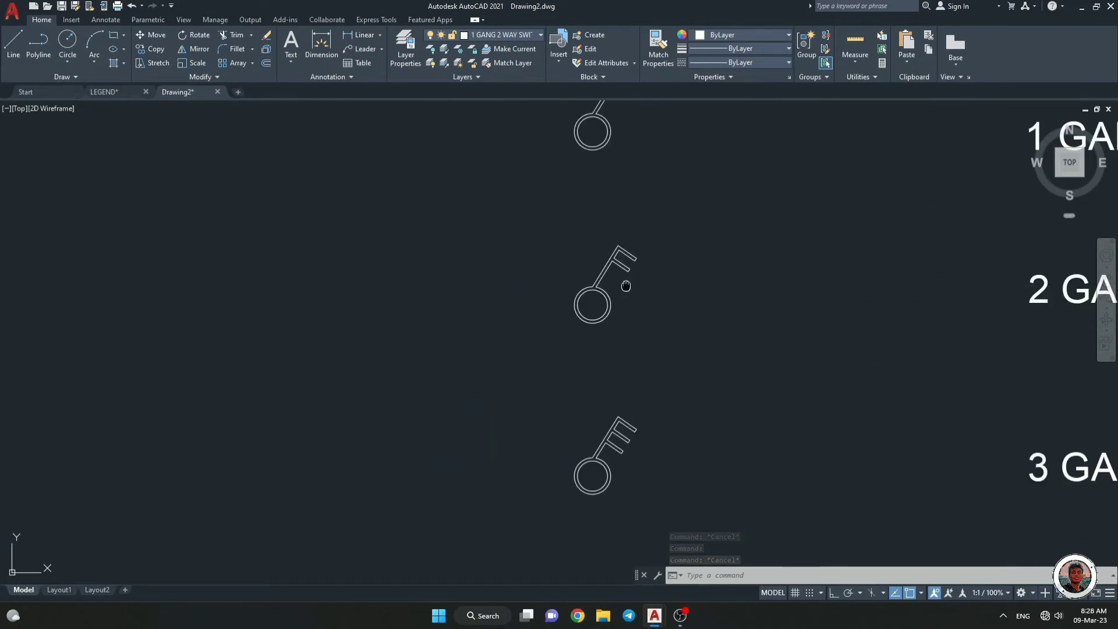
Open the 2 gang 1 way switch block for editing in the Block Editor.
left_click(647, 368)
left_click(604, 307)
double_click(604, 307)
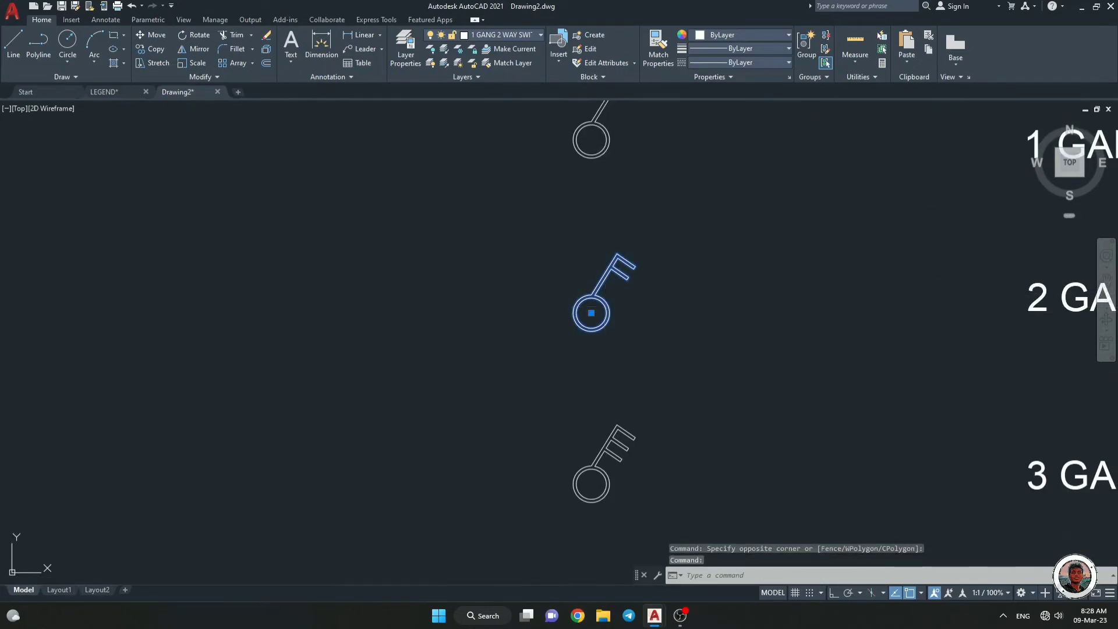
left_click(550, 387)
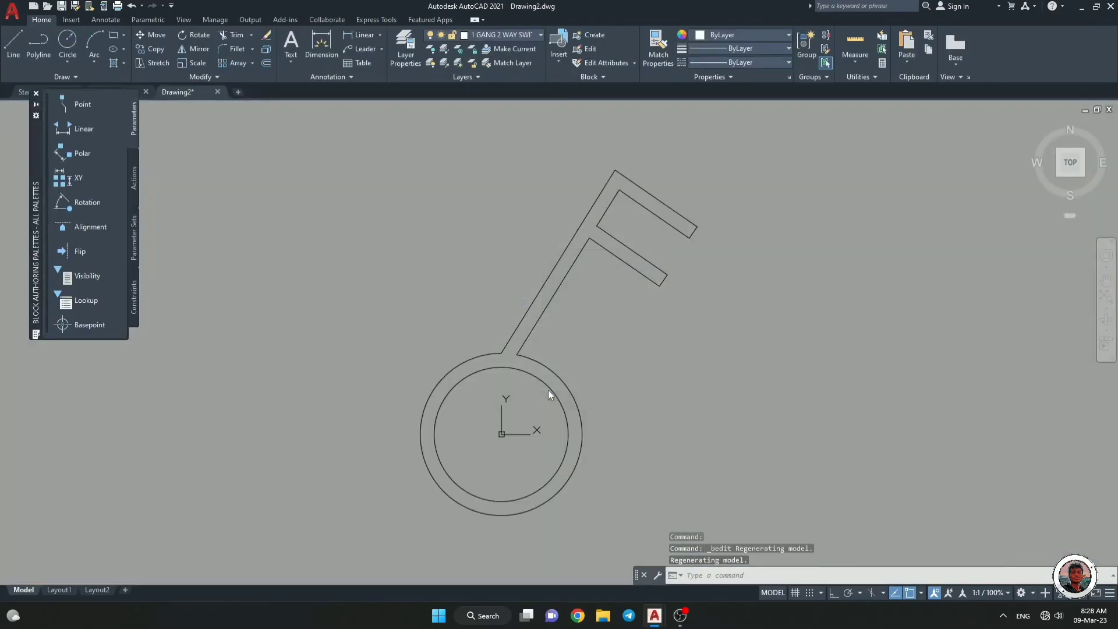
Erase the extra segment lying on the stem's outer line in the 2 gang 1 way switch symbol.
left_click(481, 274)
scroll(558, 232, "up", 5)
key("Escape")
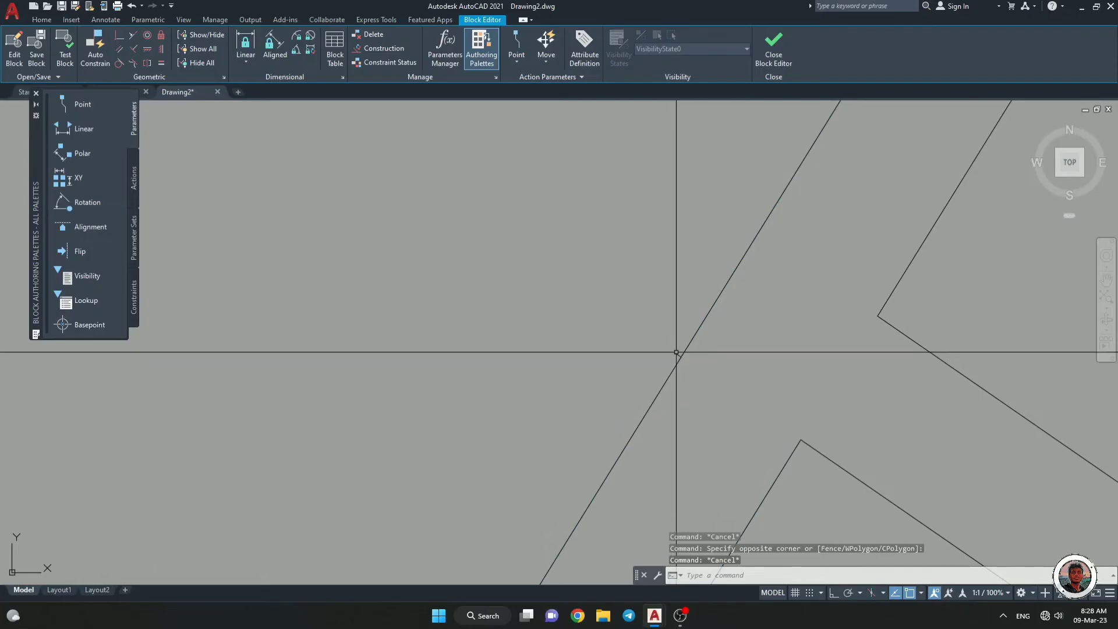
left_click(677, 354)
key("Delete")
scroll(607, 329, "down", 4)
scroll(588, 369, "down", 3)
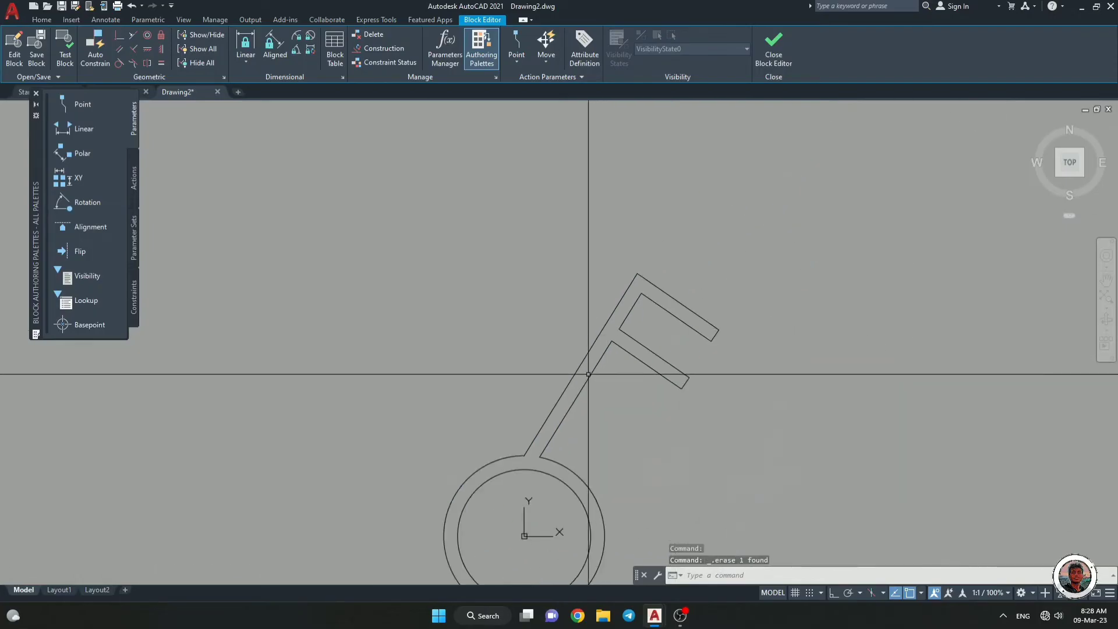
key("Escape")
key("Escape")
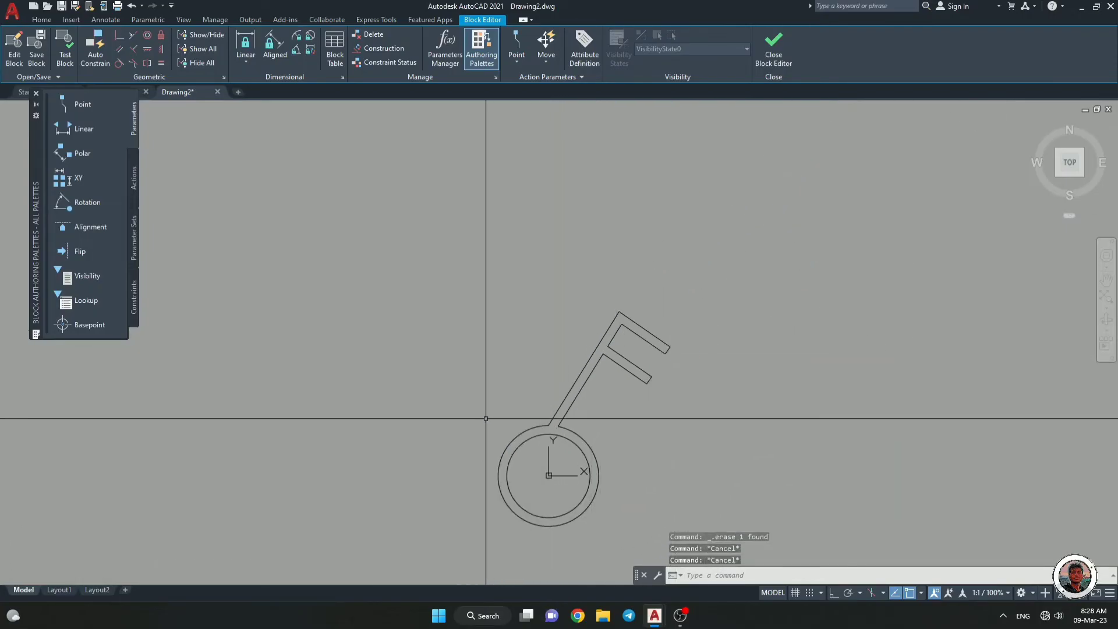
type("pl")
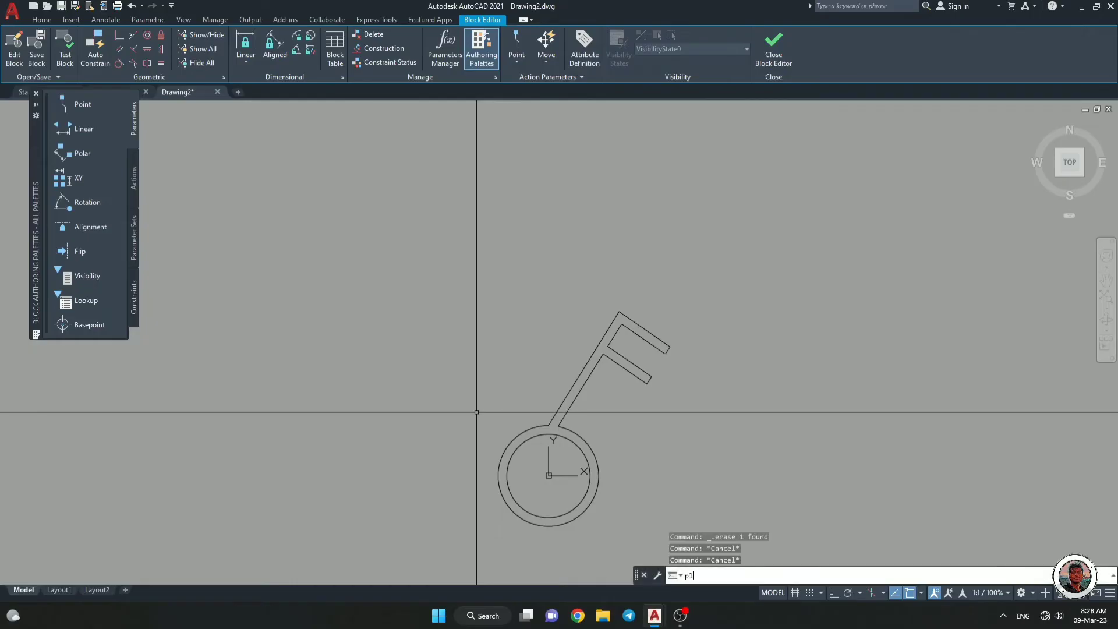
key("Return")
left_click(555, 414)
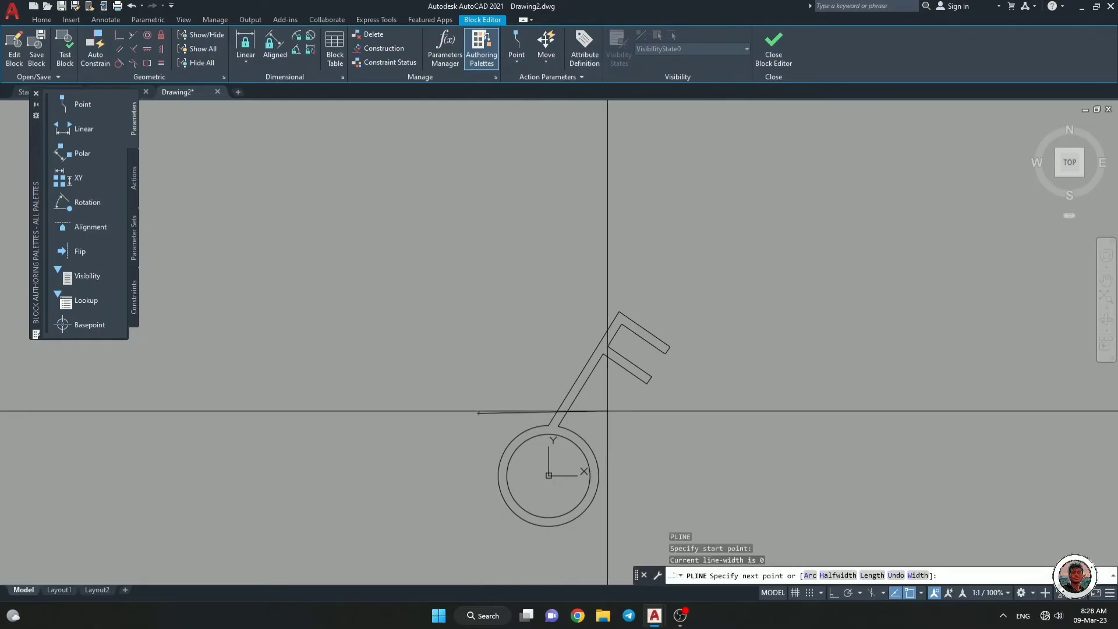
key("Escape")
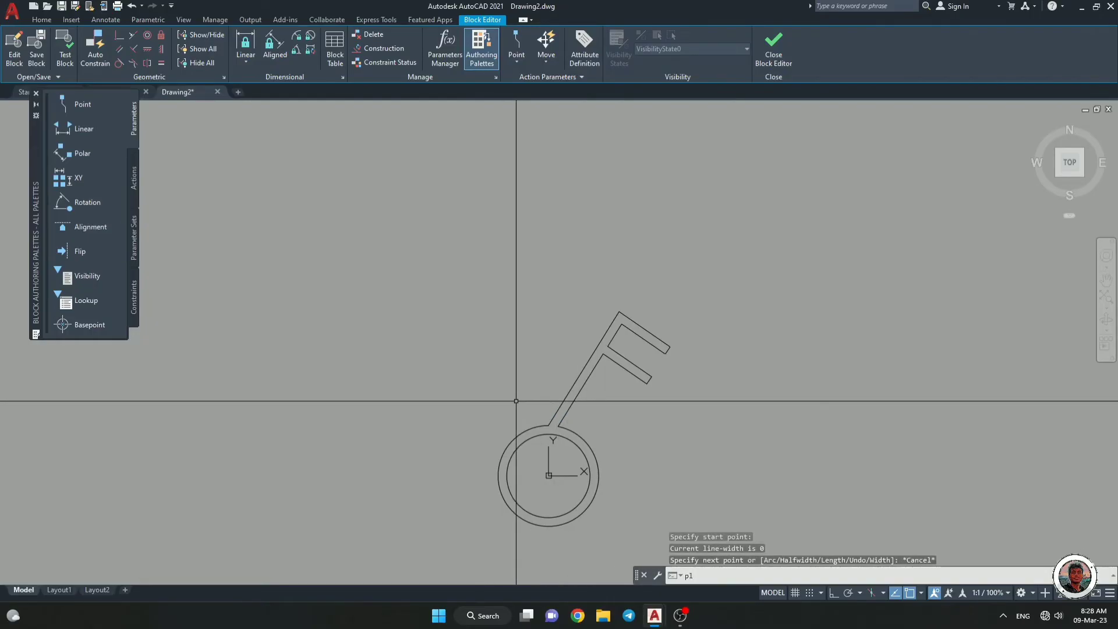
Turn on Ortho mode and draw a horizontal polyline across both stem lines just above the circle.
key("Return")
left_click(834, 592)
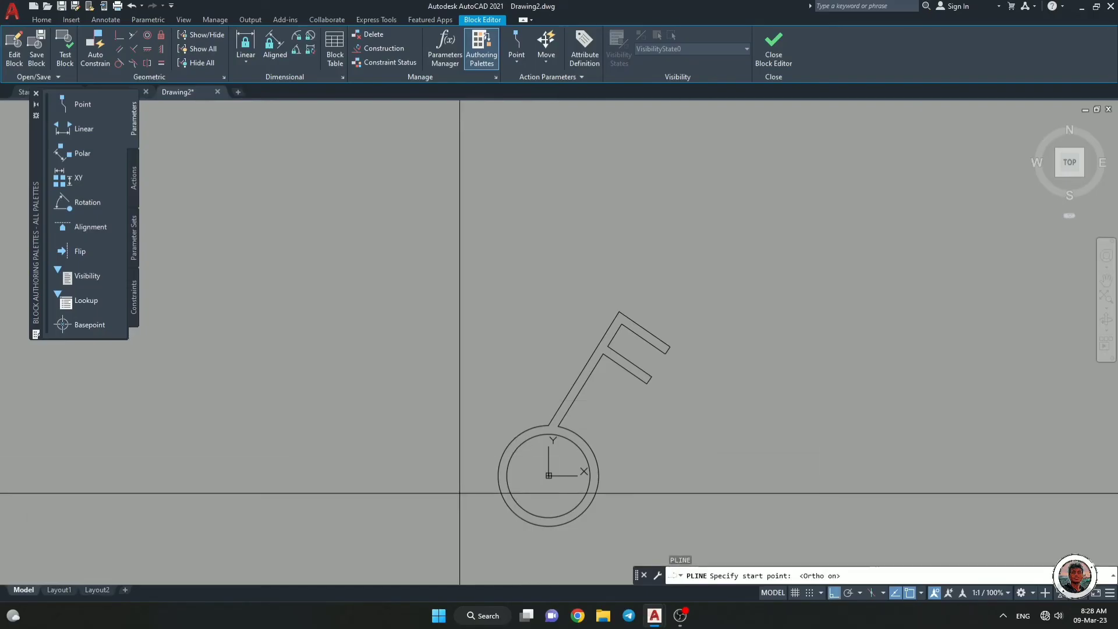
left_click(554, 424)
key("Escape")
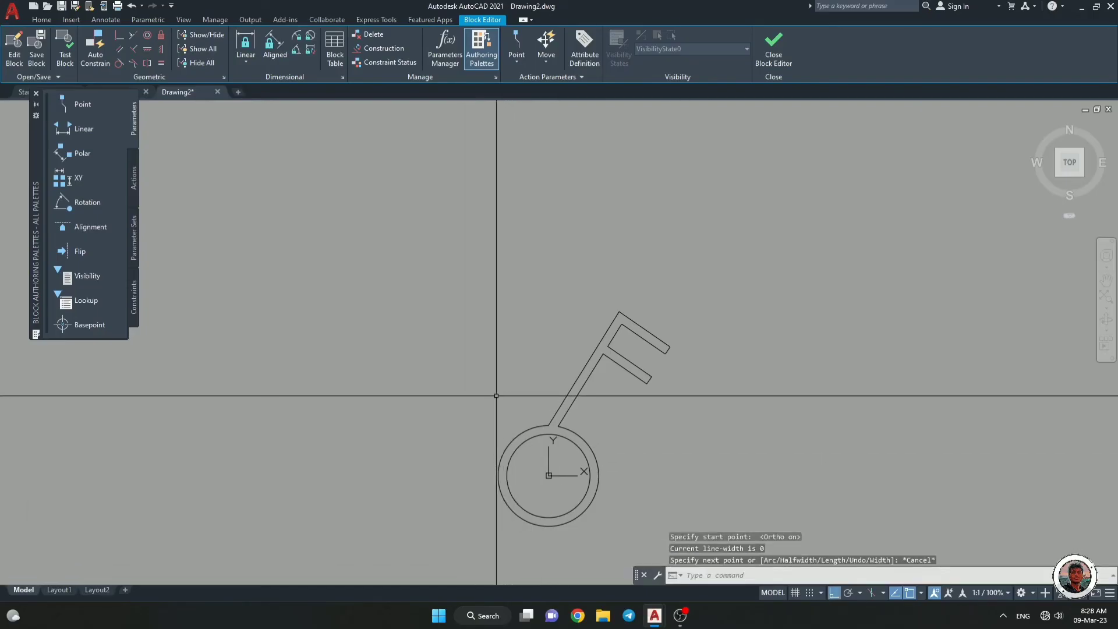
type("pl")
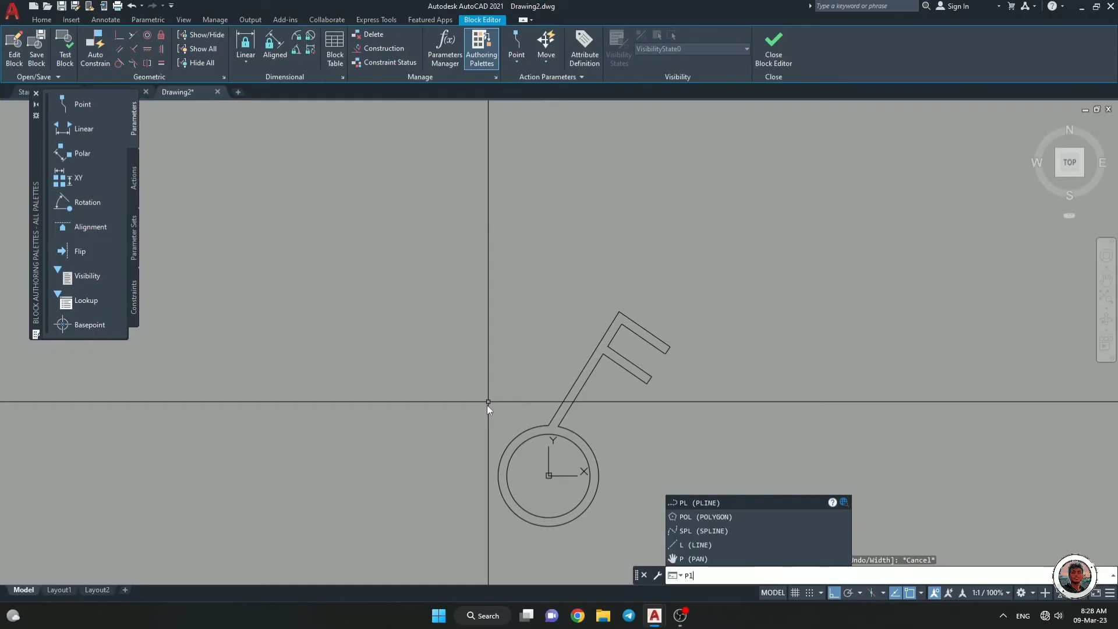
key("Return")
left_click(488, 406)
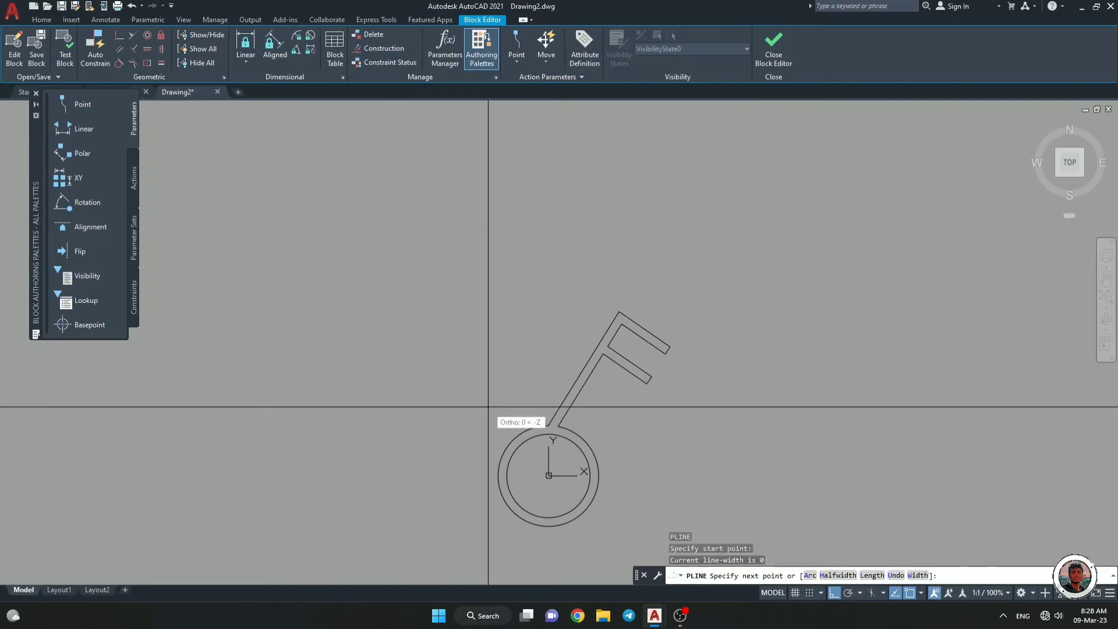
left_click(619, 406)
key("Escape")
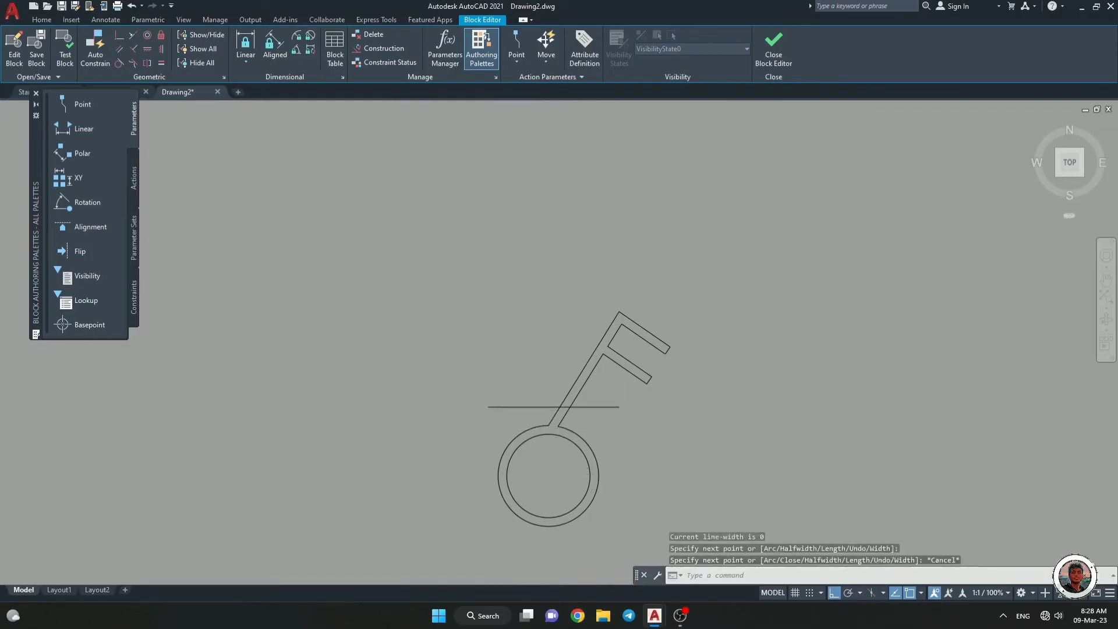
Trim away both stem lines between the horizontal polyline and the circle.
scroll(559, 417, "up", 4)
key("Escape")
key("Escape")
type("tr")
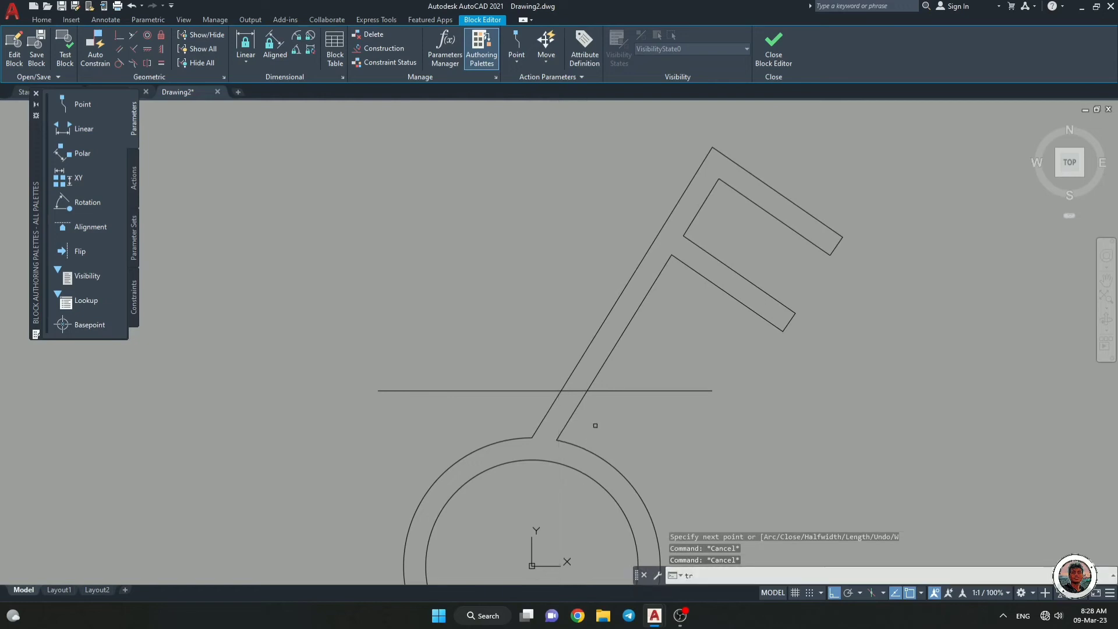
key("Return")
left_click_drag(595, 425, 486, 410)
key("Escape")
key("Escape")
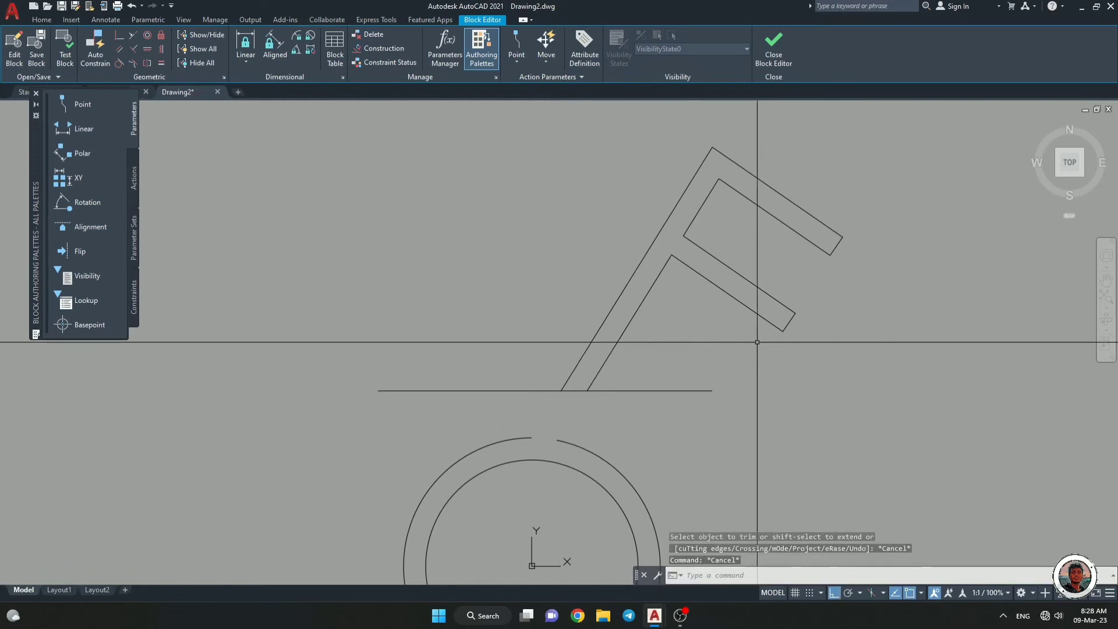
Move the shortened stem and its prongs from the stem's lower-left endpoint to the left end of the outer circle's gap.
left_click(868, 379)
left_click(572, 150)
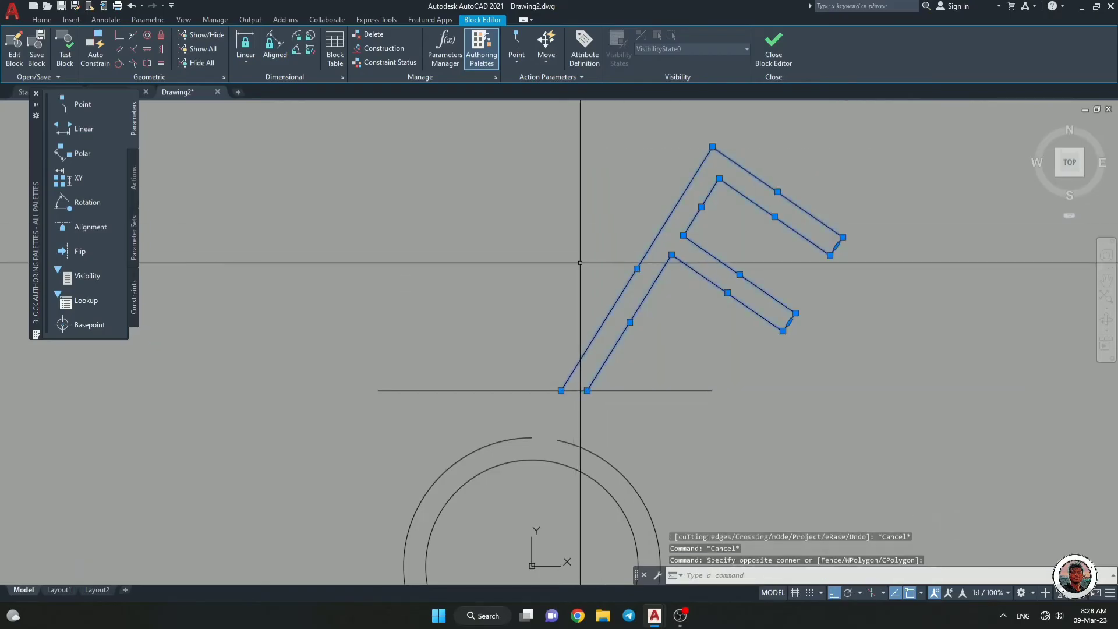
type("m")
key("Return")
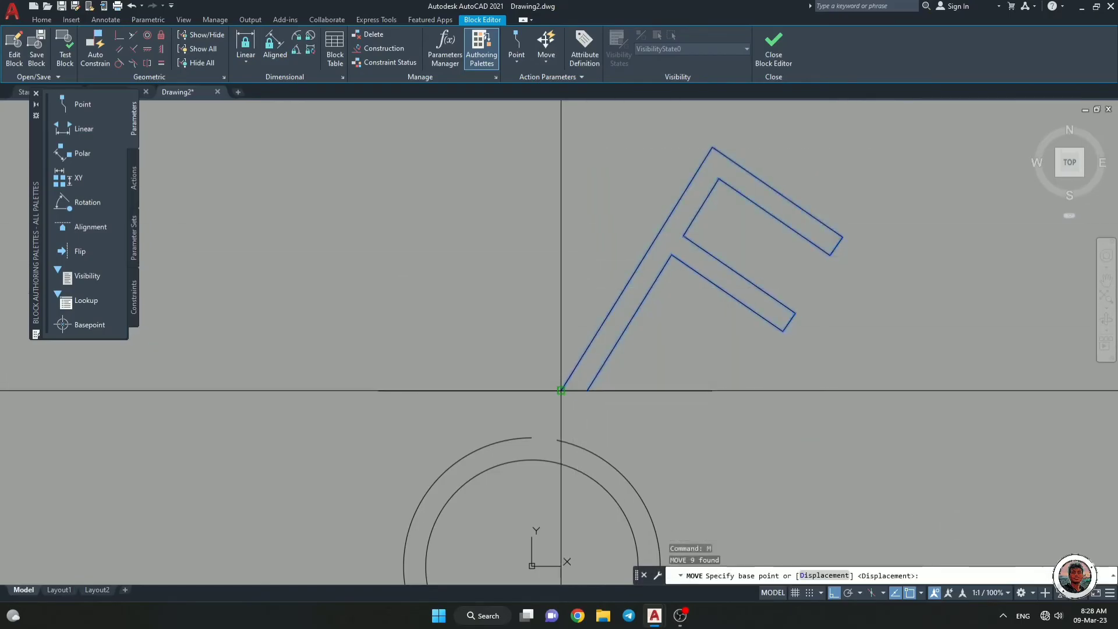
left_click(561, 390)
left_click(532, 437)
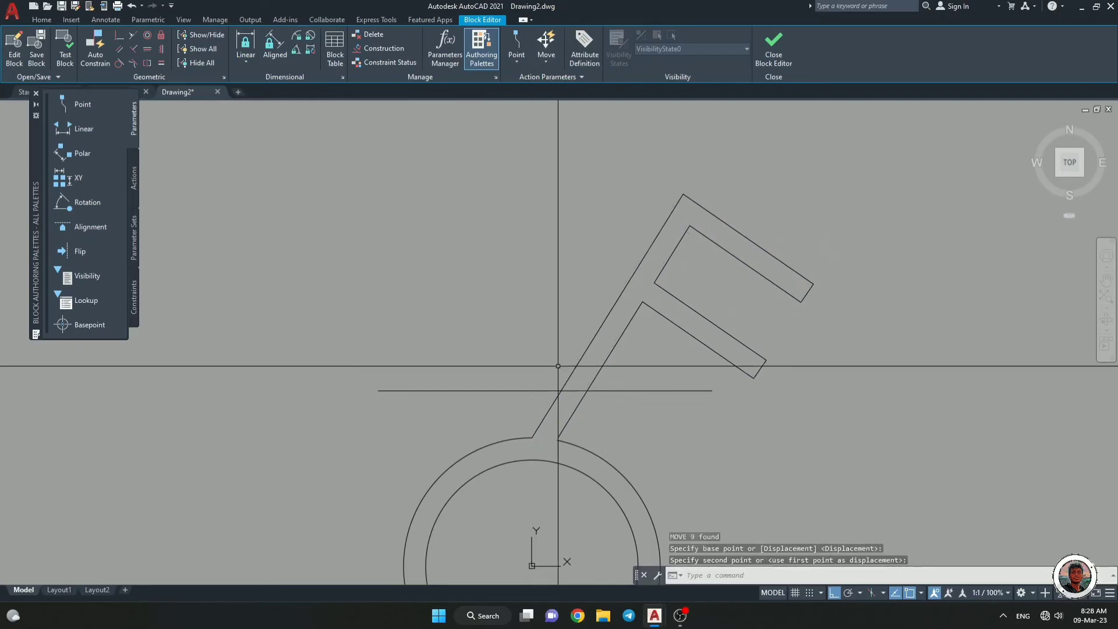
Extend the stem's right line down to the outer circle.
scroll(560, 431, "up", 3)
type("T")
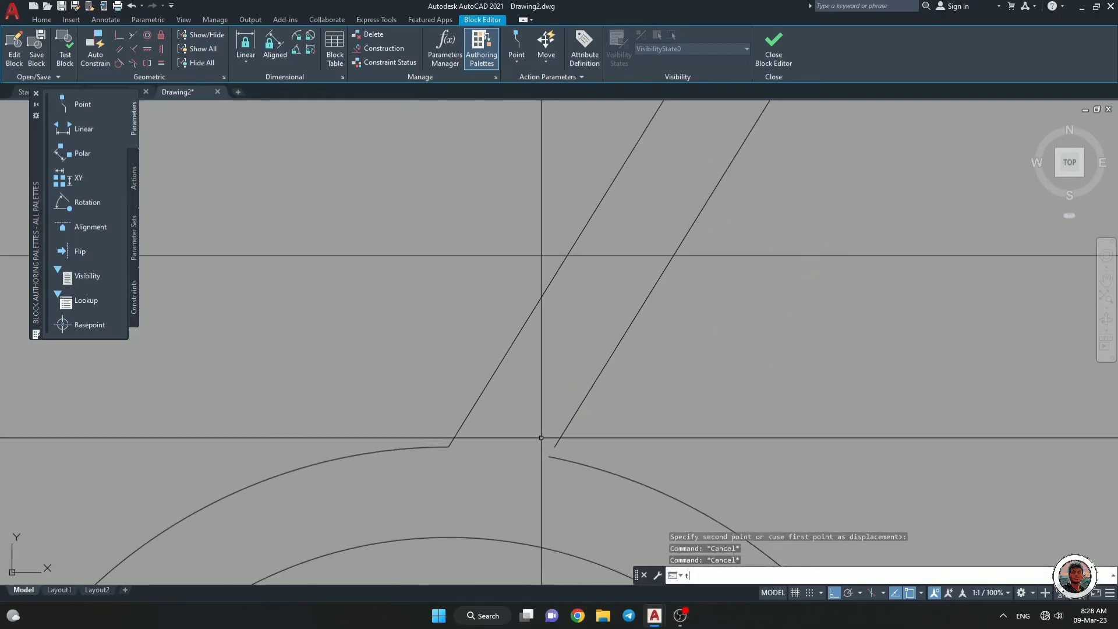
type("x")
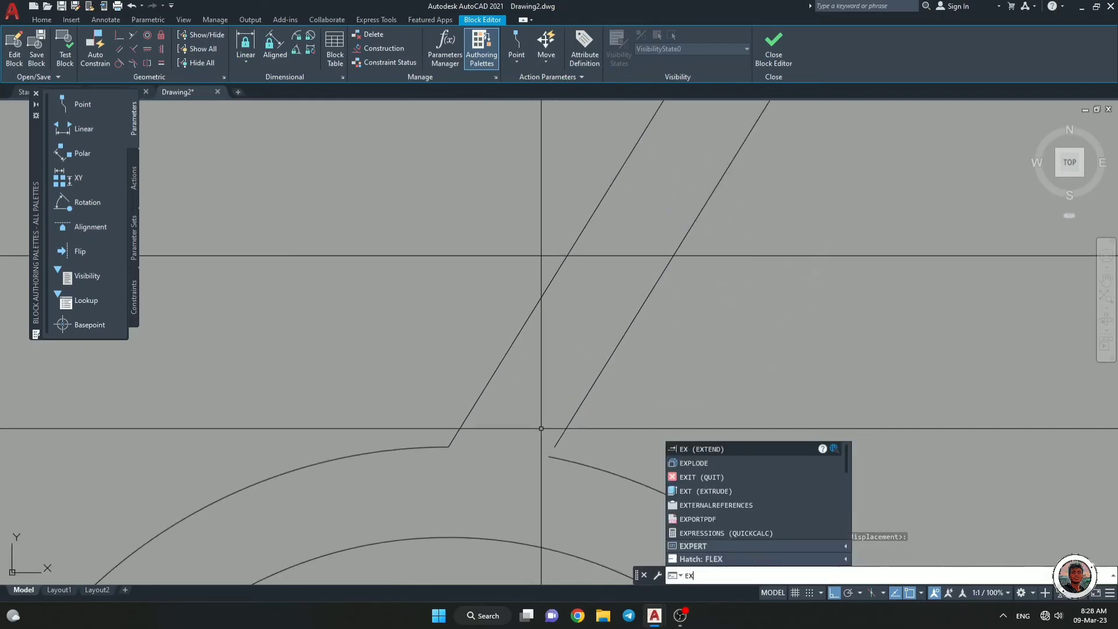
key("Return")
left_click(564, 432)
scroll(582, 396, "down", 3)
key("Escape")
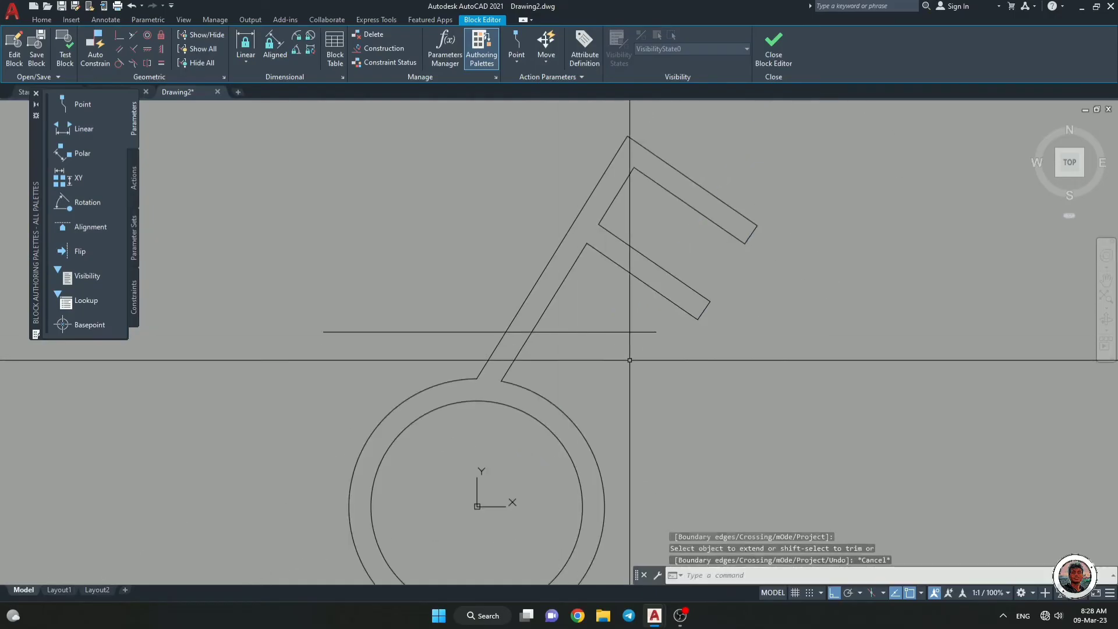
Erase the horizontal helper line across the stem and close the Block Editor, saving the changes to 2 GANG 1 WAY SWITCH.
left_click(641, 349)
left_click(585, 322)
key("Delete")
scroll(613, 338, "down", 10)
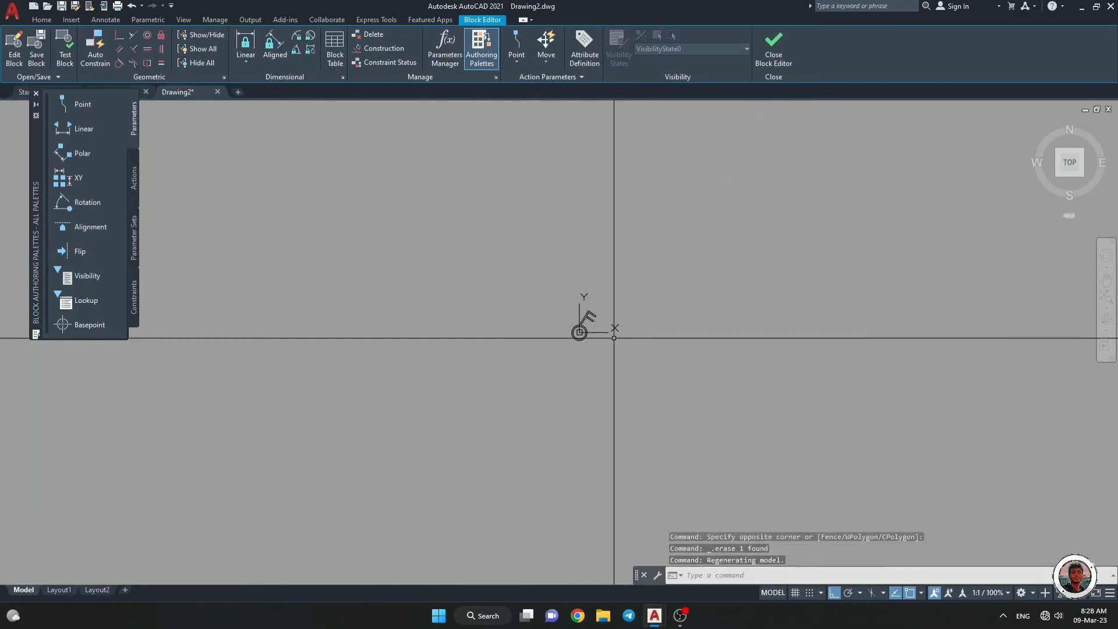
left_click(773, 48)
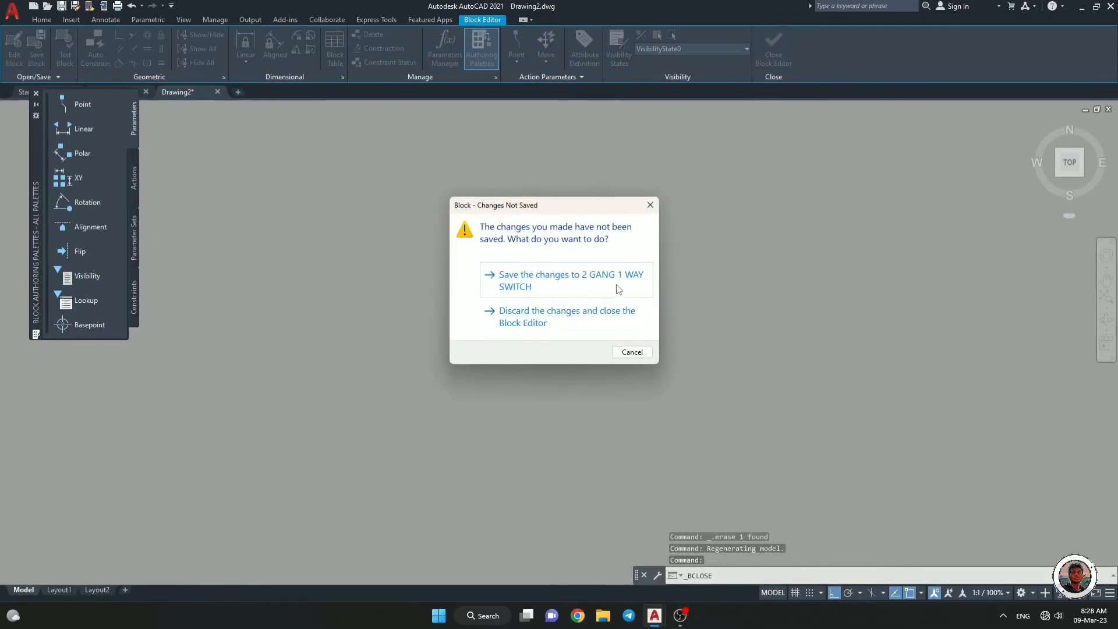
left_click(618, 290)
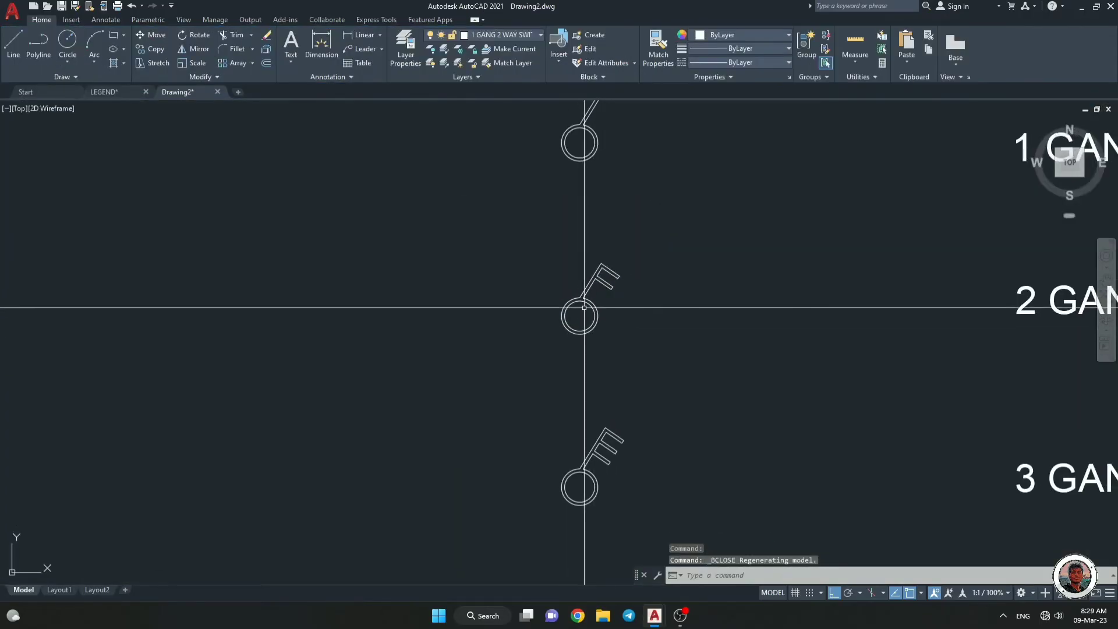
Examine the edited 2 gang 1 way switch symbol and compare its stem with the other switch symbols in the legend.
scroll(584, 308, "up", 2)
middle_click_drag(584, 312, 509, 262)
middle_click_drag(574, 249, 586, 303)
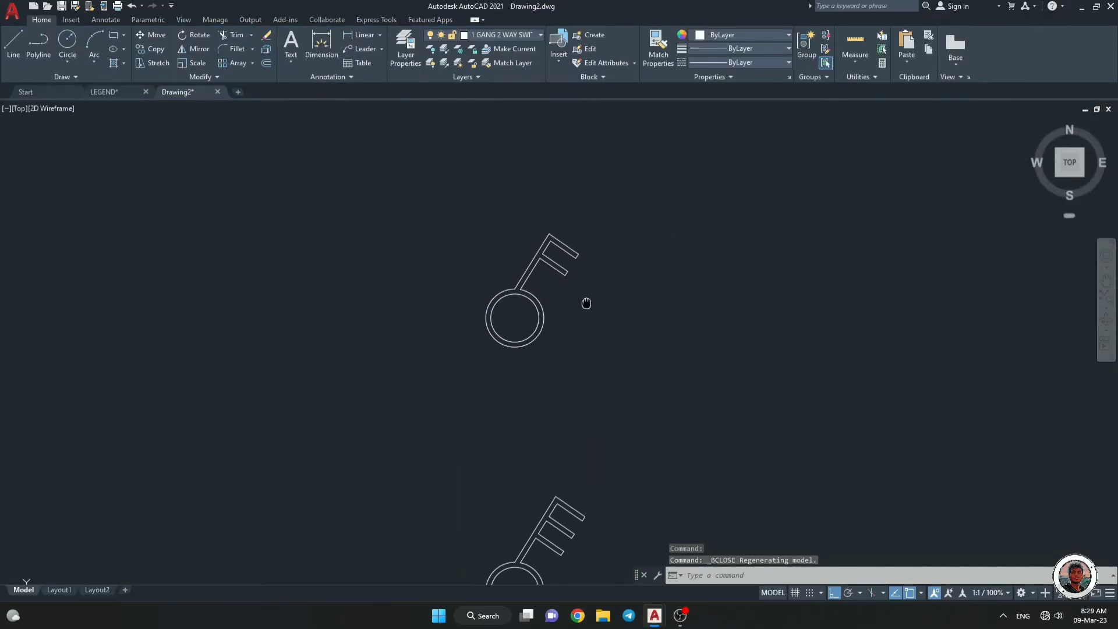
scroll(587, 303, "down", 5)
scroll(624, 225, "up", 4)
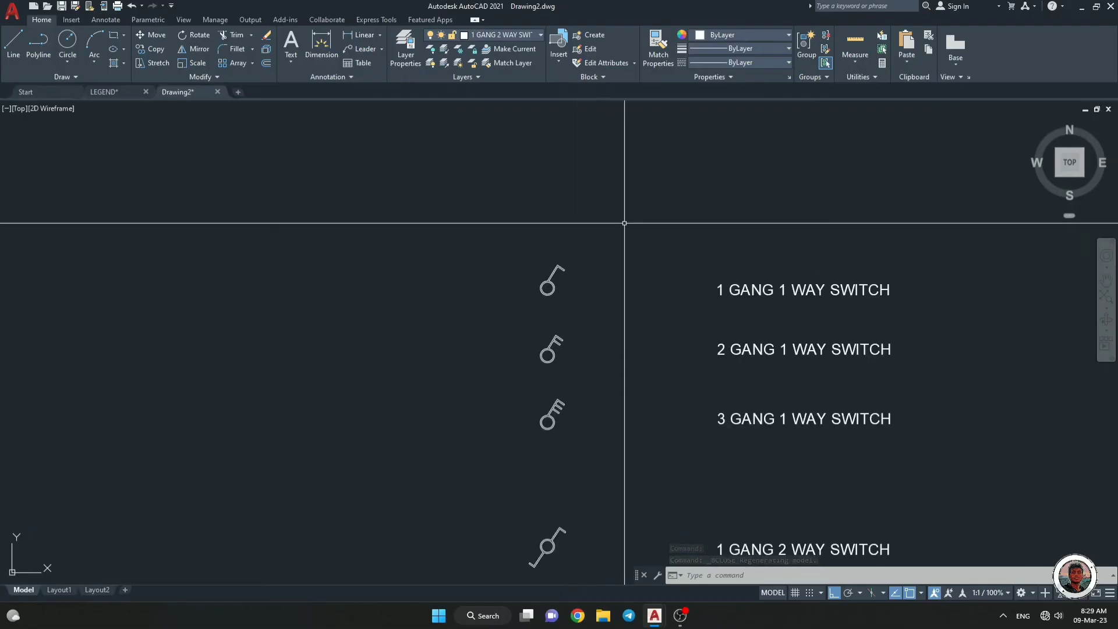
mouse_move(535, 315)
middle_mouse_down()
mouse_move(568, 240)
mouse_move(619, 228)
middle_mouse_up()
scroll(563, 238, "up", 2)
scroll(618, 227, "down", 2)
middle_click_drag(674, 382, 654, 322)
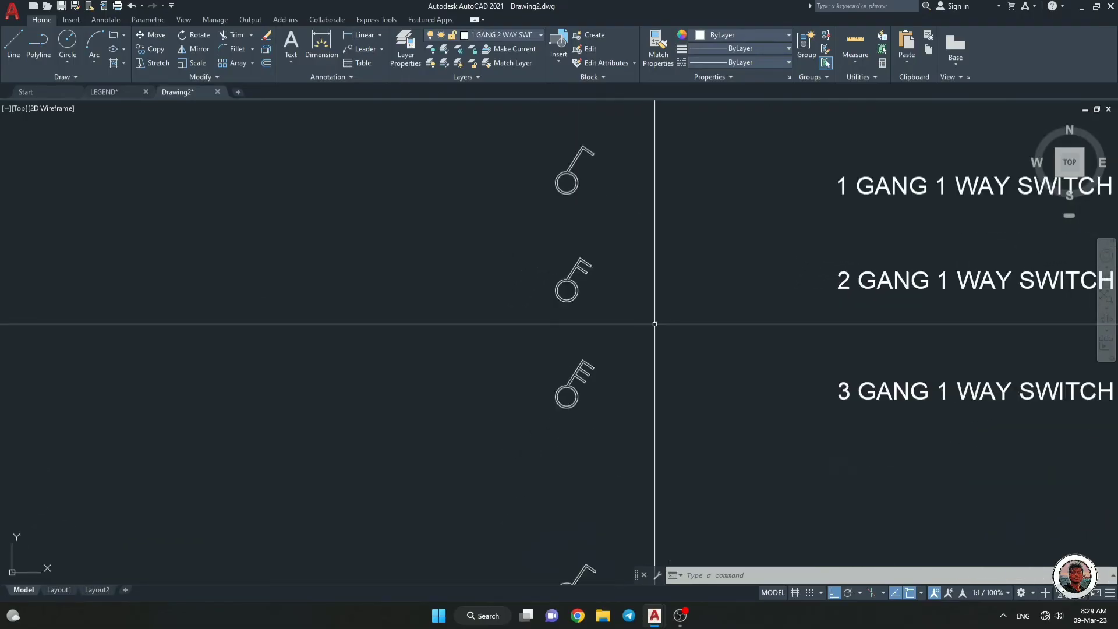
scroll(552, 289, "up", 2)
scroll(613, 242, "up", 4)
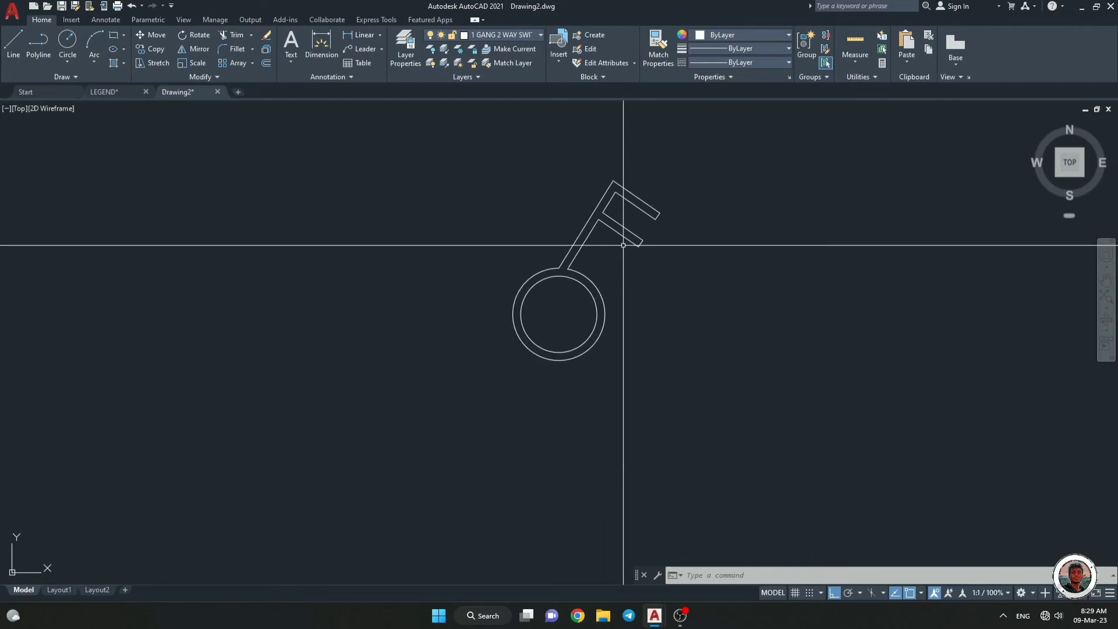
scroll(622, 245, "down", 6)
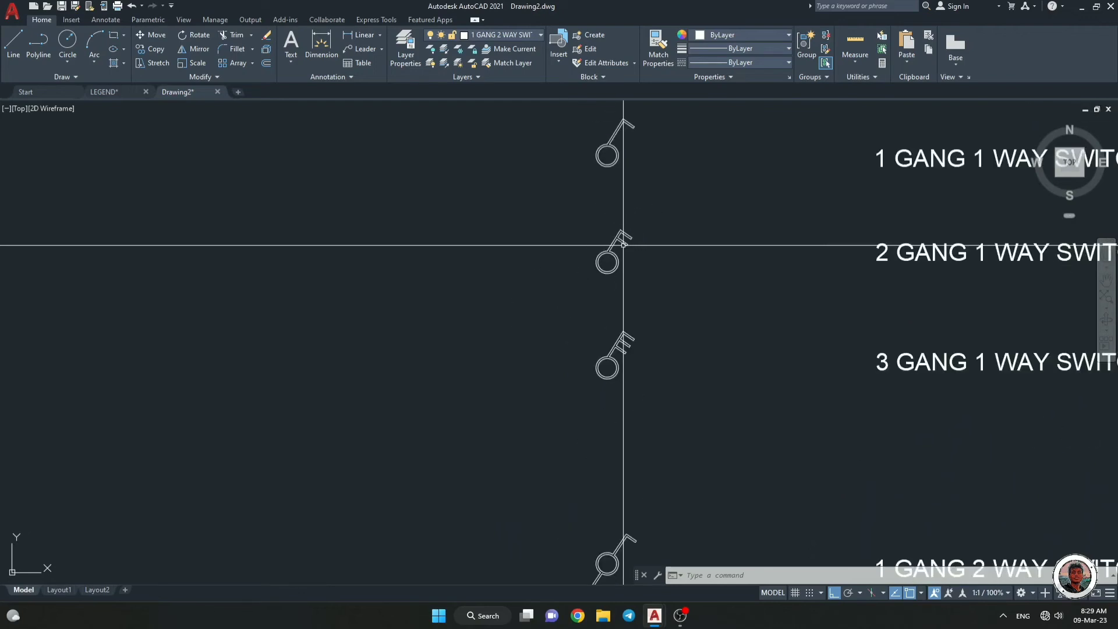
scroll(654, 282, "up", 3)
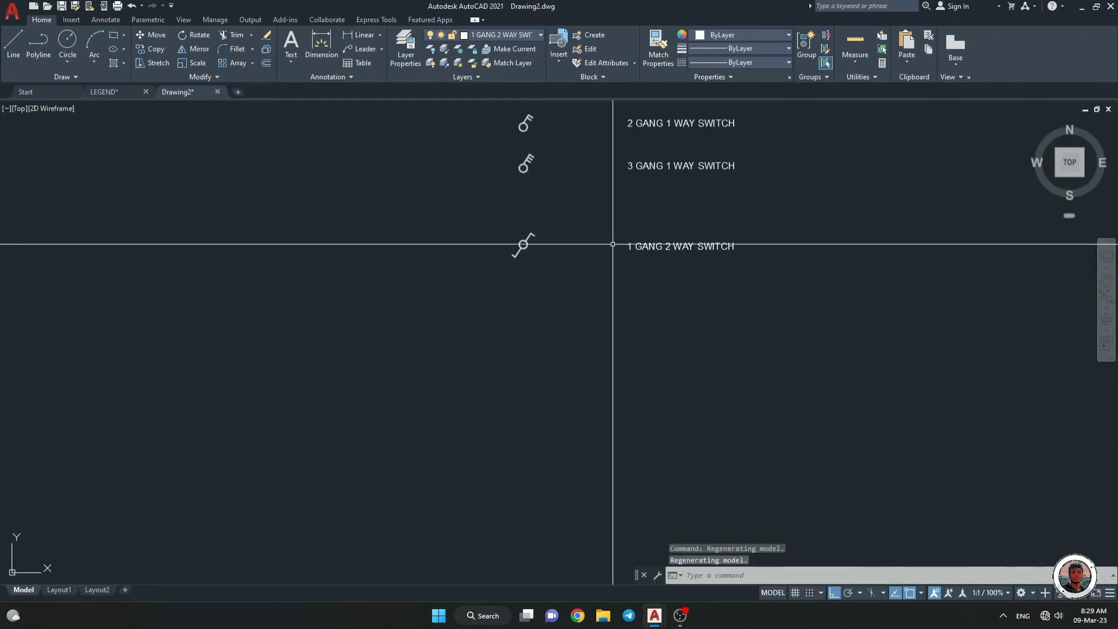
scroll(549, 207, "up", 2)
middle_click_drag(549, 210, 549, 291)
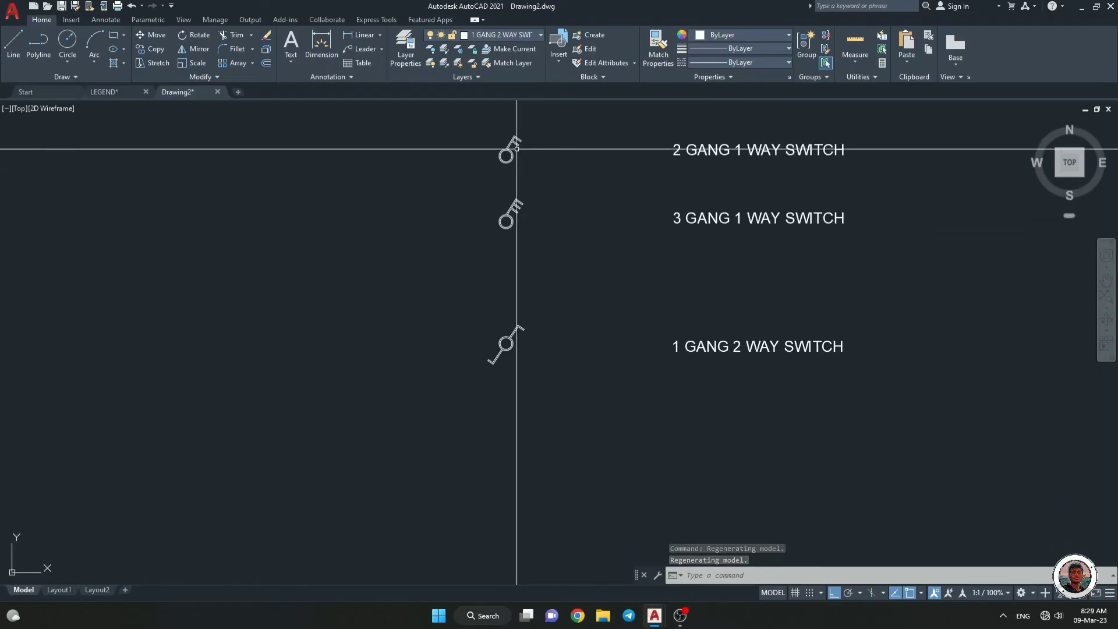
middle_click_drag(515, 149, 512, 242)
scroll(513, 242, "up", 10)
scroll(512, 238, "down", 6)
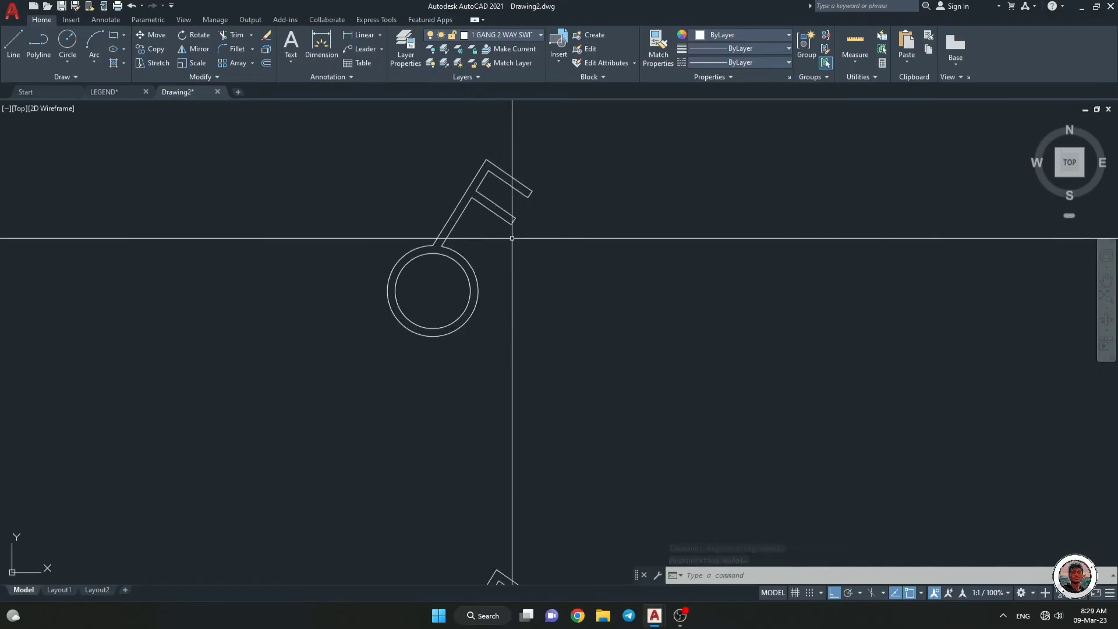
scroll(512, 238, "up", 2)
scroll(511, 238, "down", 2)
scroll(512, 239, "down", 3)
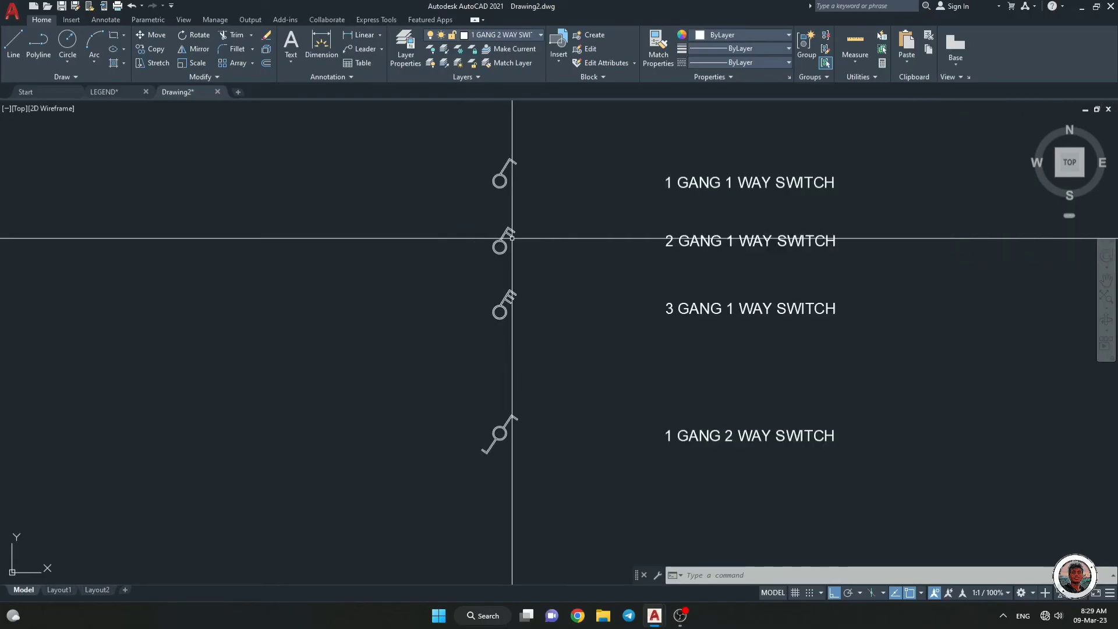
scroll(512, 238, "up", 3)
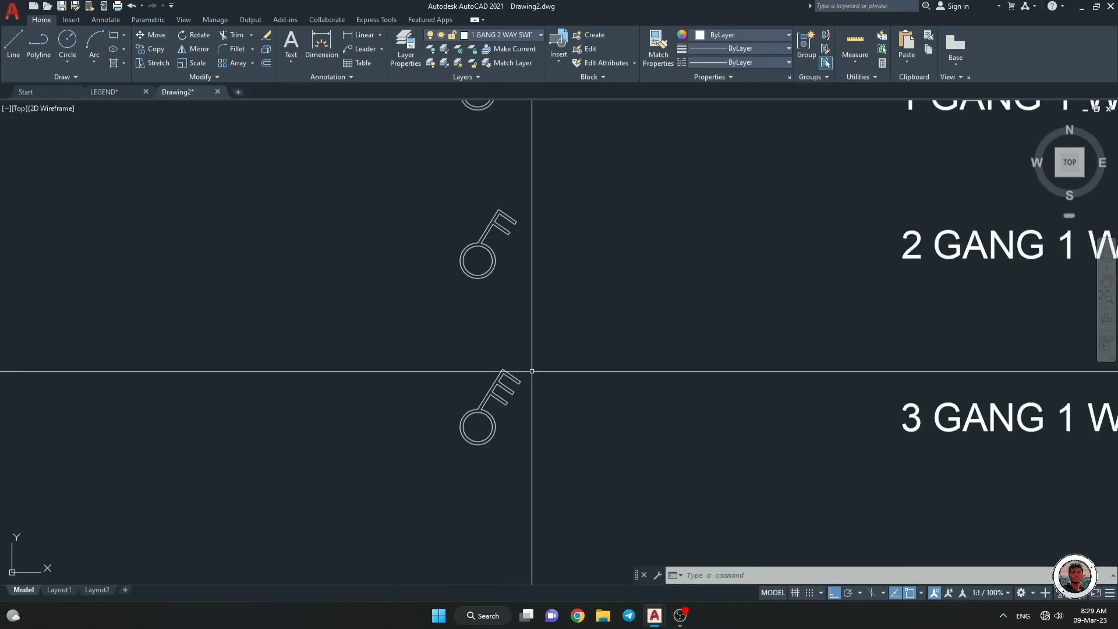
scroll(534, 324, "up", 5)
scroll(452, 233, "down", 5)
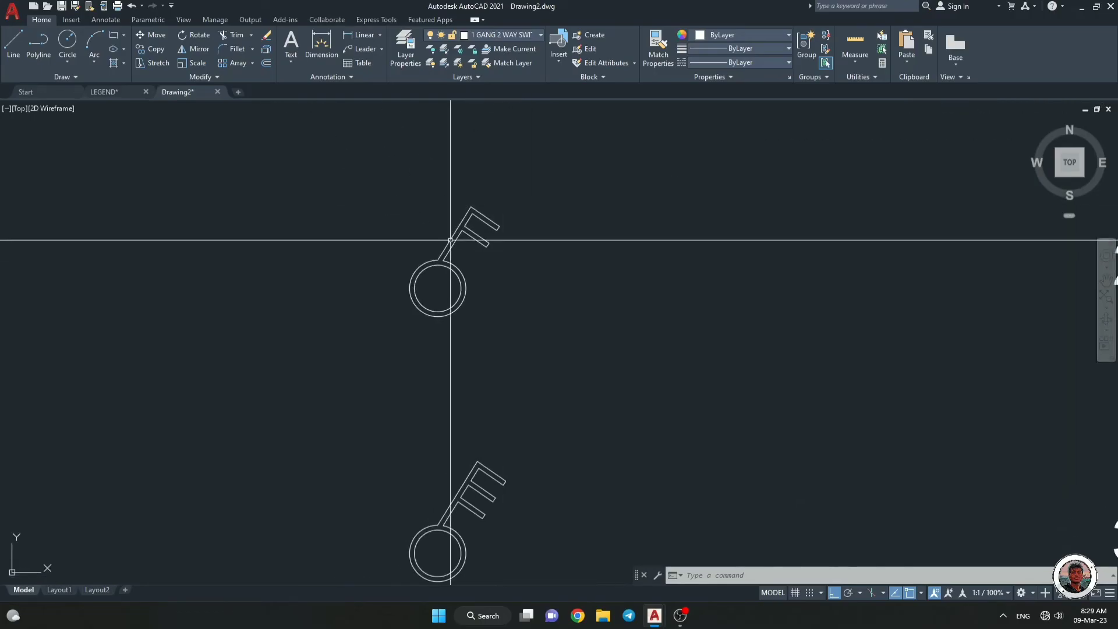
scroll(449, 237, "up", 6)
scroll(448, 237, "down", 3)
scroll(533, 264, "up", 1)
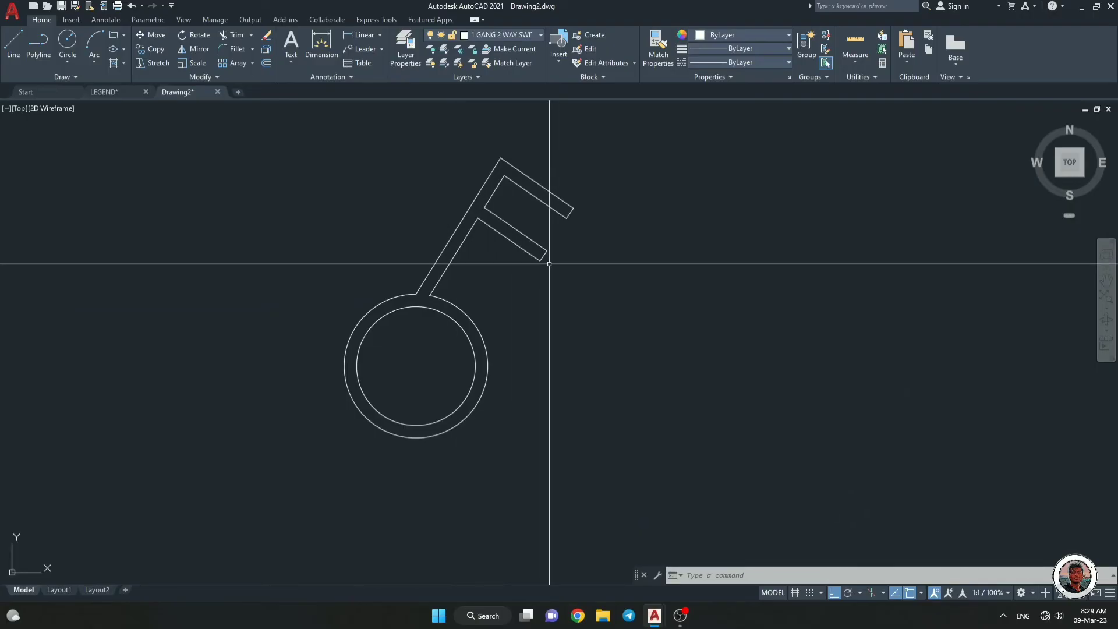
scroll(526, 266, "down", 6)
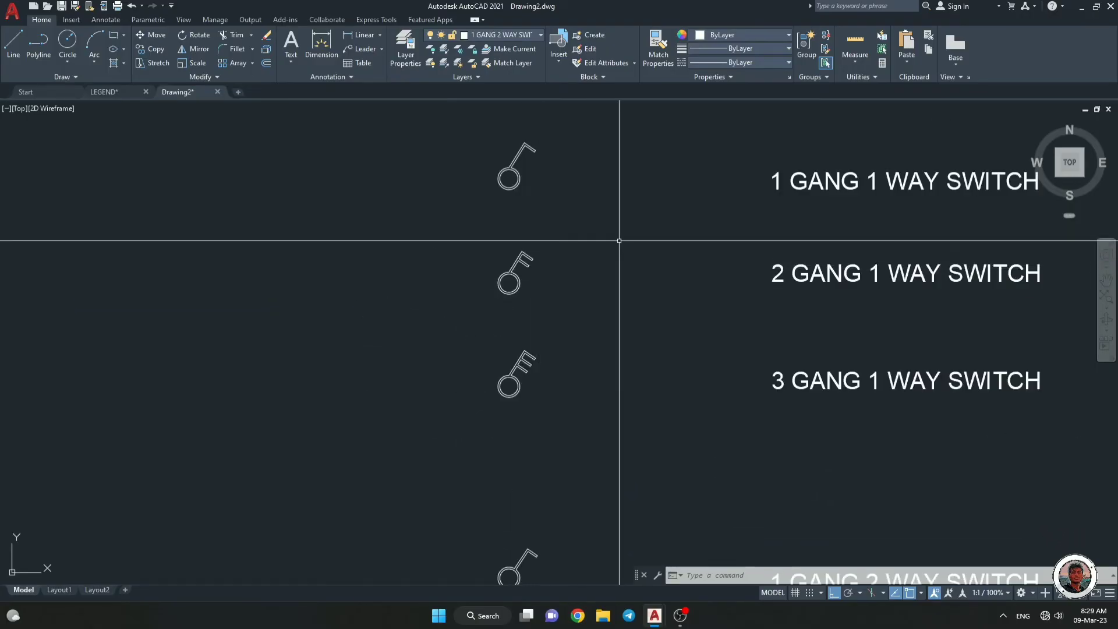
Open the 2 GANG 1 WAY SWITCH block definition for editing from its symbol in the legend.
scroll(639, 232, "down", 4)
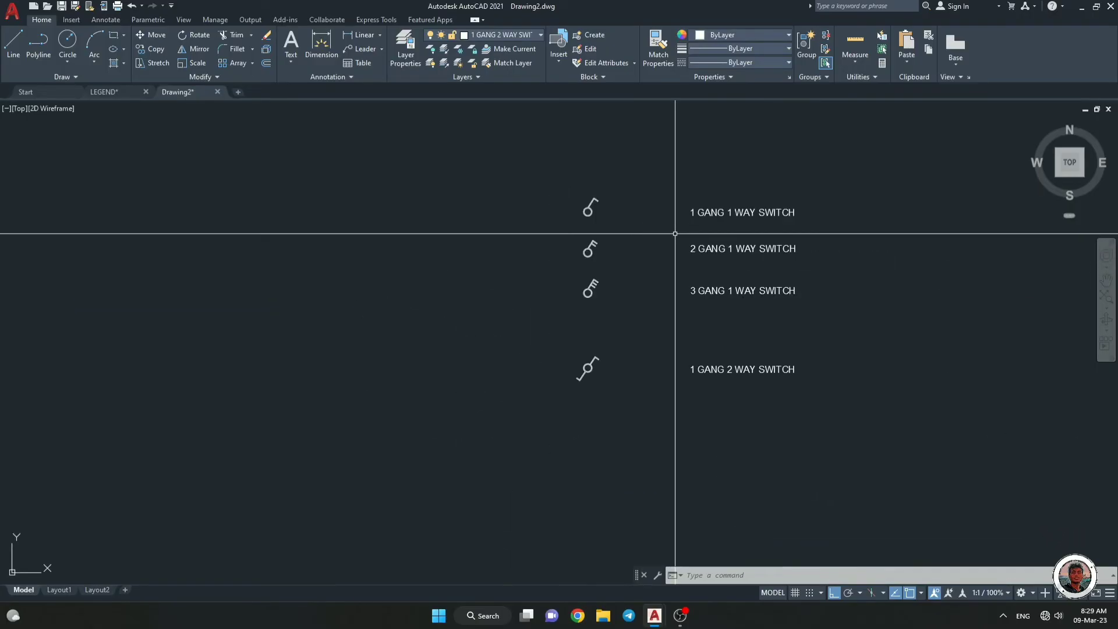
scroll(605, 248, "up", 4)
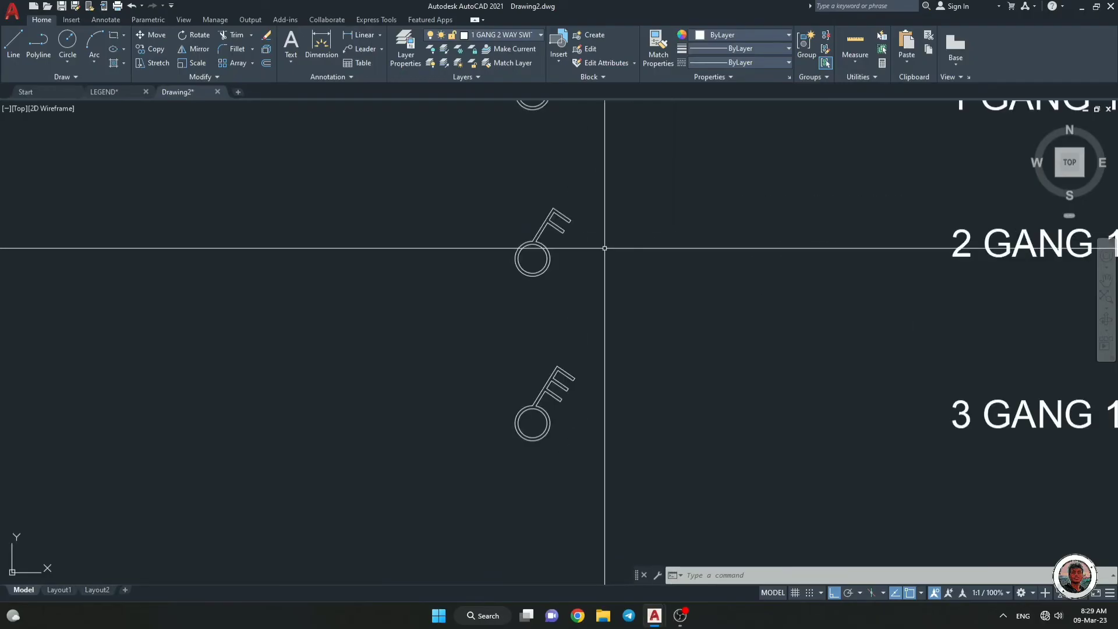
left_click(592, 242)
left_click(525, 198)
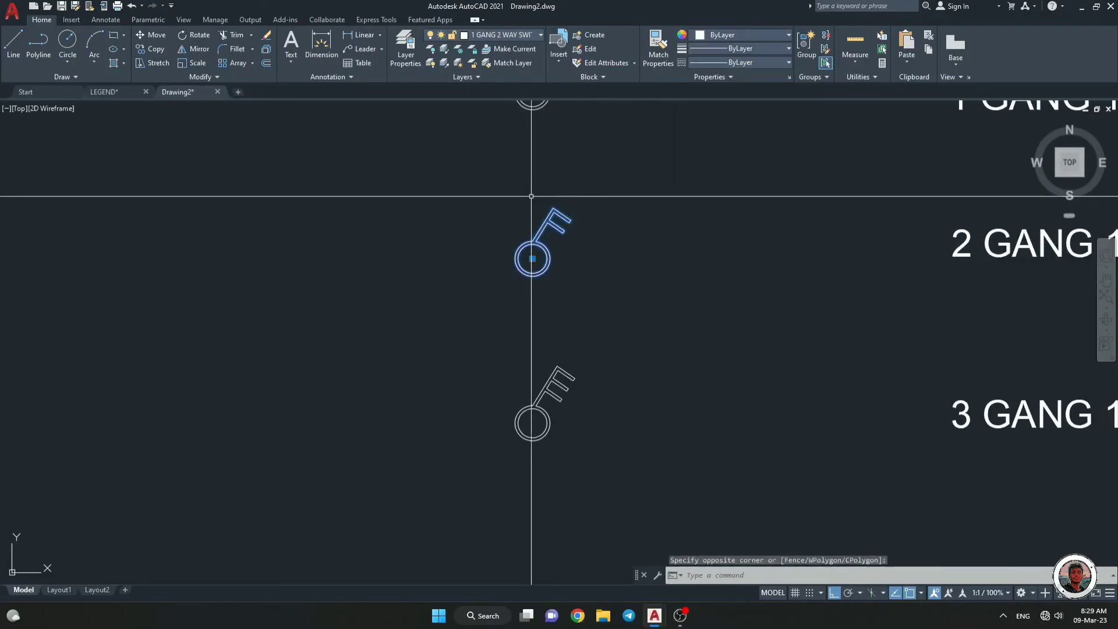
double_click(540, 232)
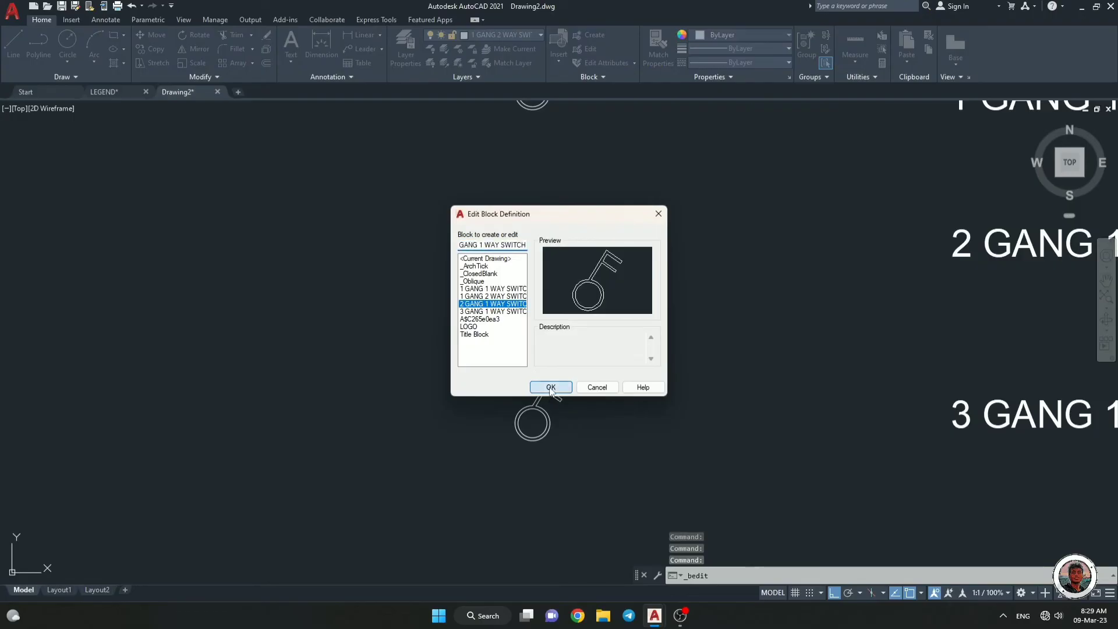
left_click(551, 387)
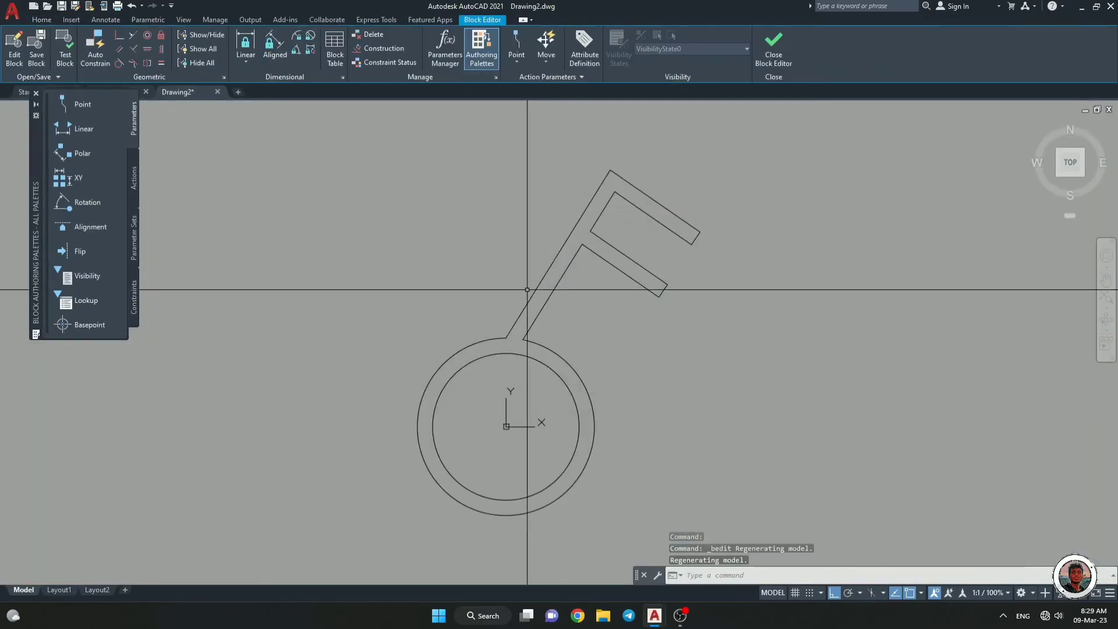
left_click(752, 392)
key("Escape")
left_click(749, 331)
left_click(557, 143)
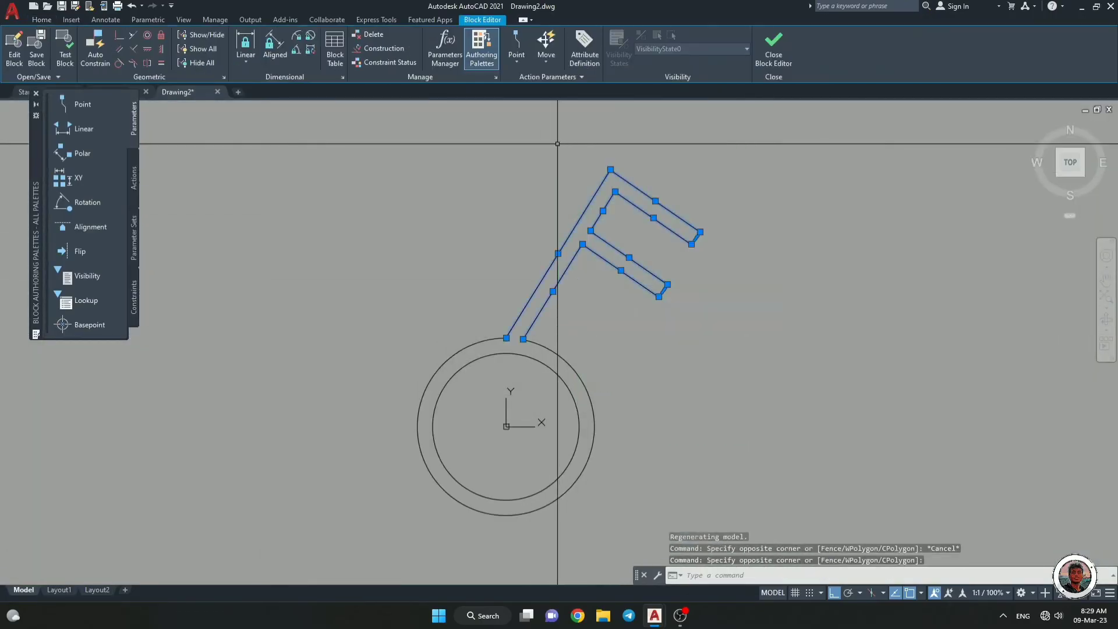
scroll(597, 289, "down", 8)
key("Escape")
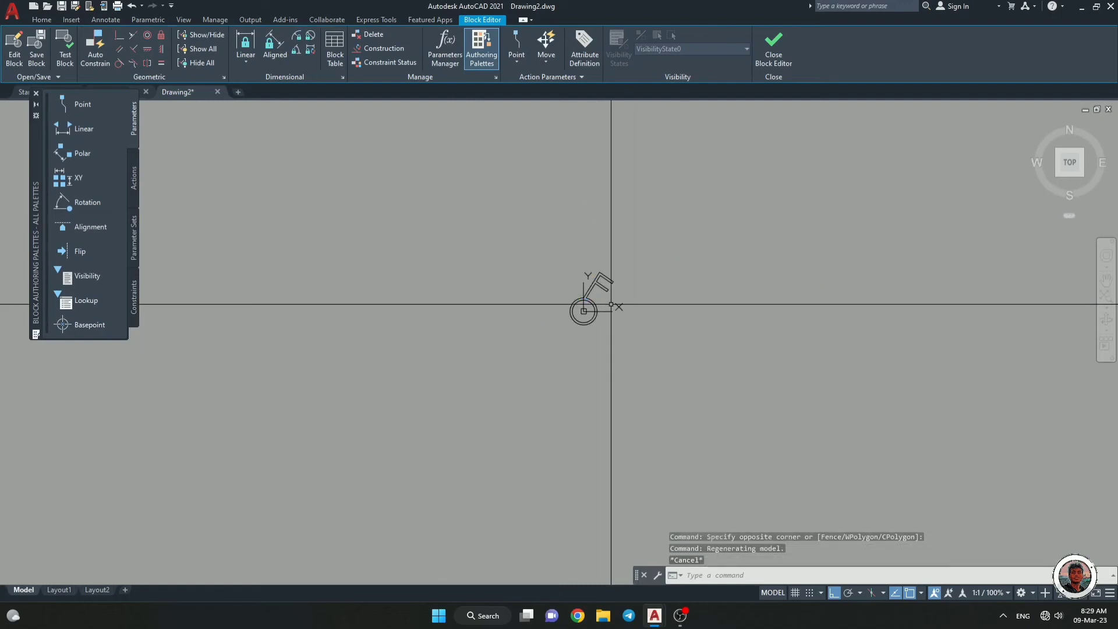
scroll(619, 316, "up", 8)
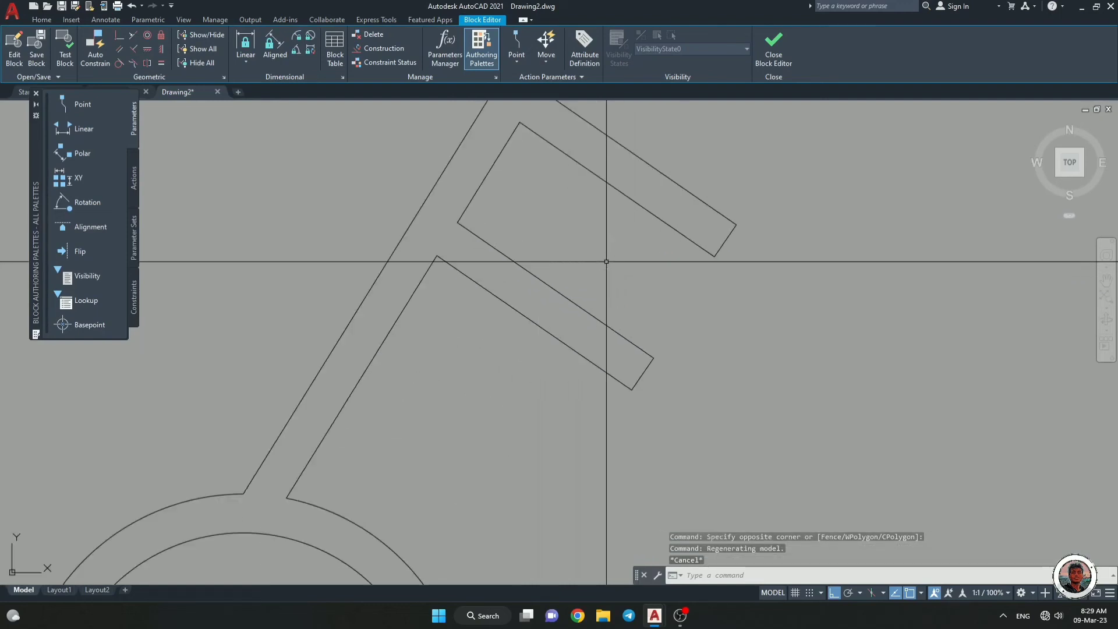
left_click(646, 371)
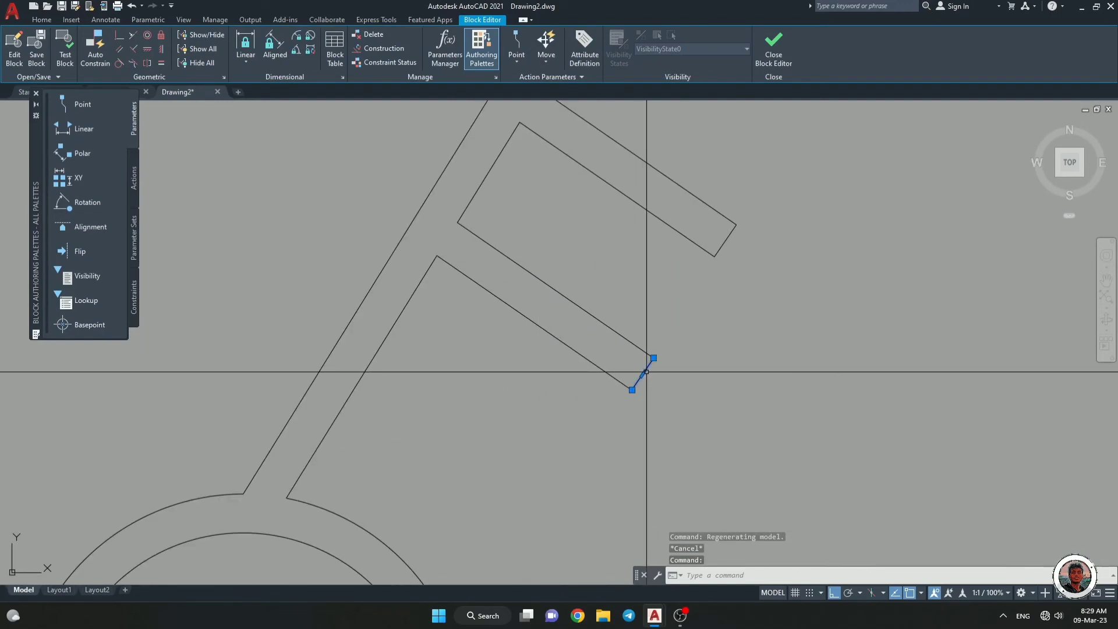
type("m")
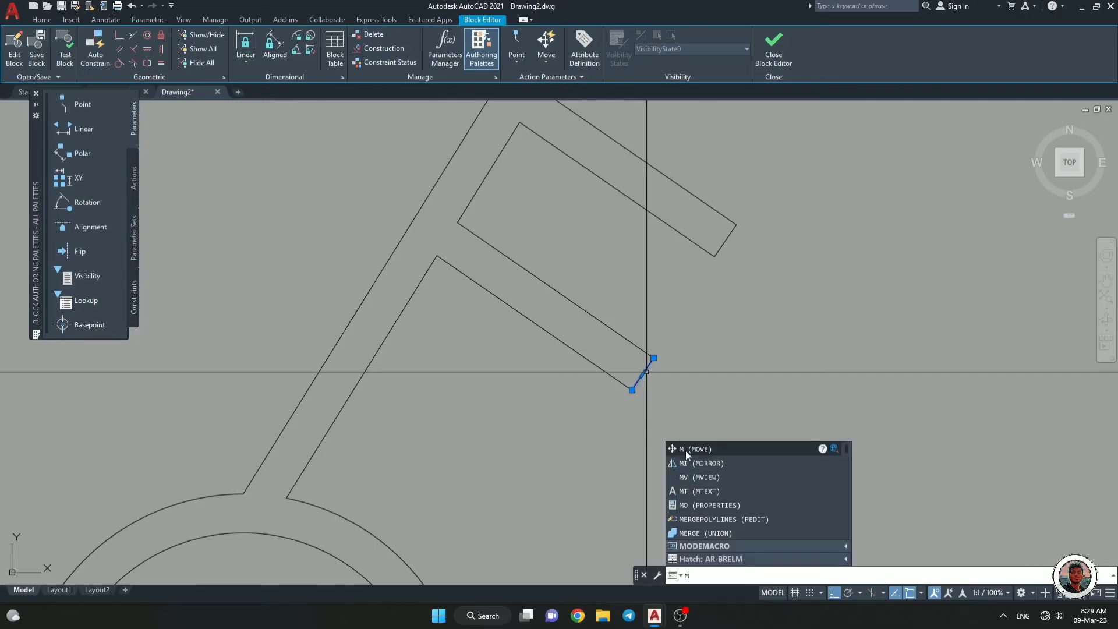
key("Escape")
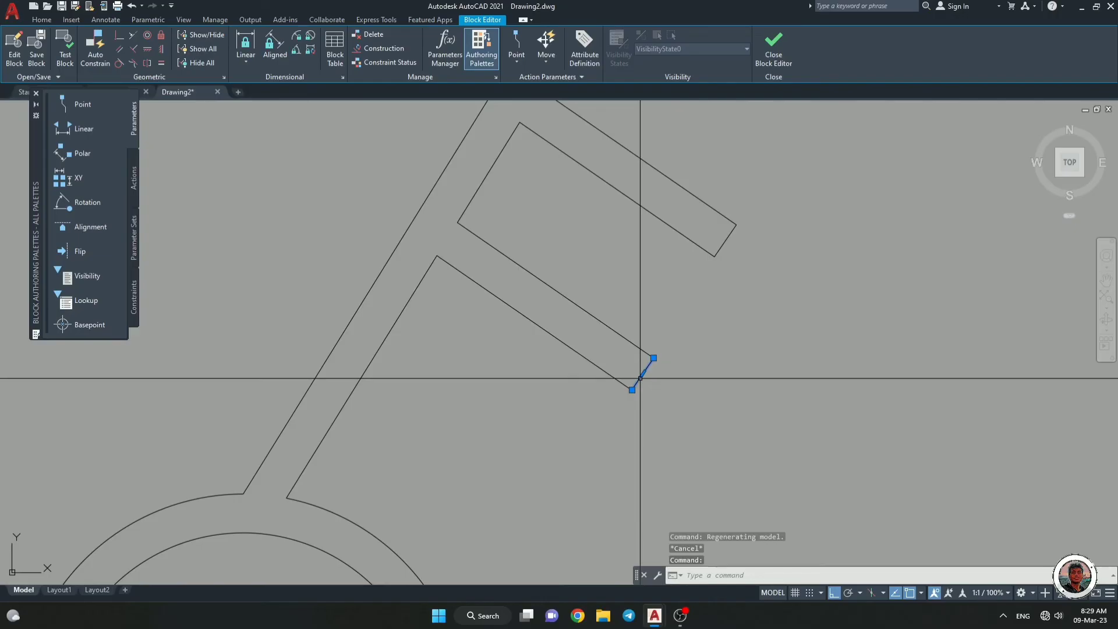
type("m")
key("Return")
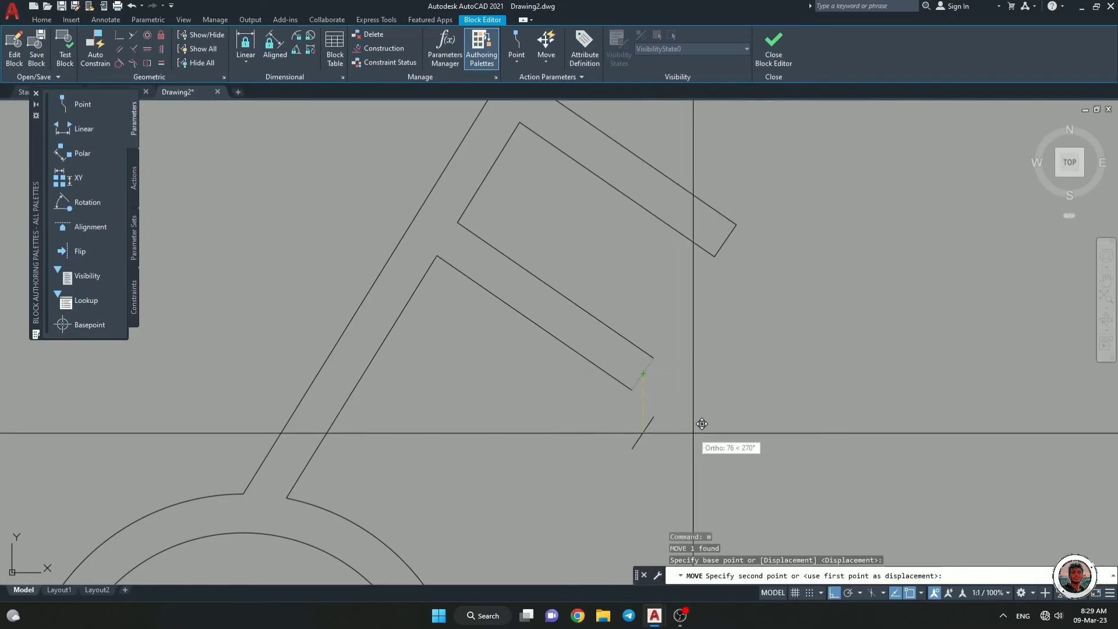
key("Escape")
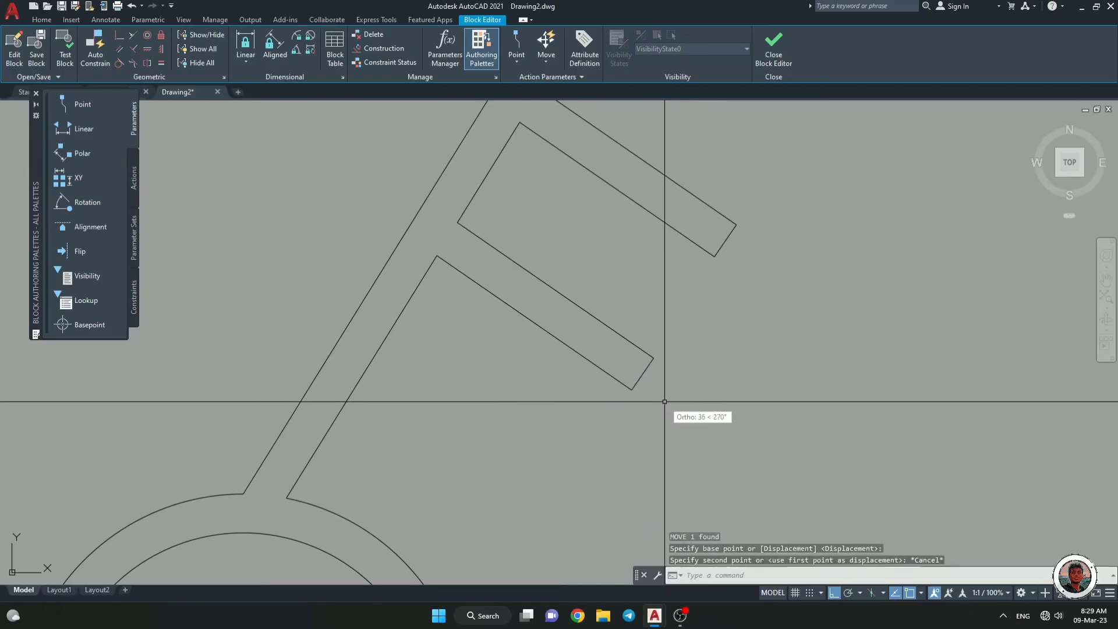
Erase the short end line that closes the tip of the lower prong.
left_click(642, 375)
mouse_move(643, 374)
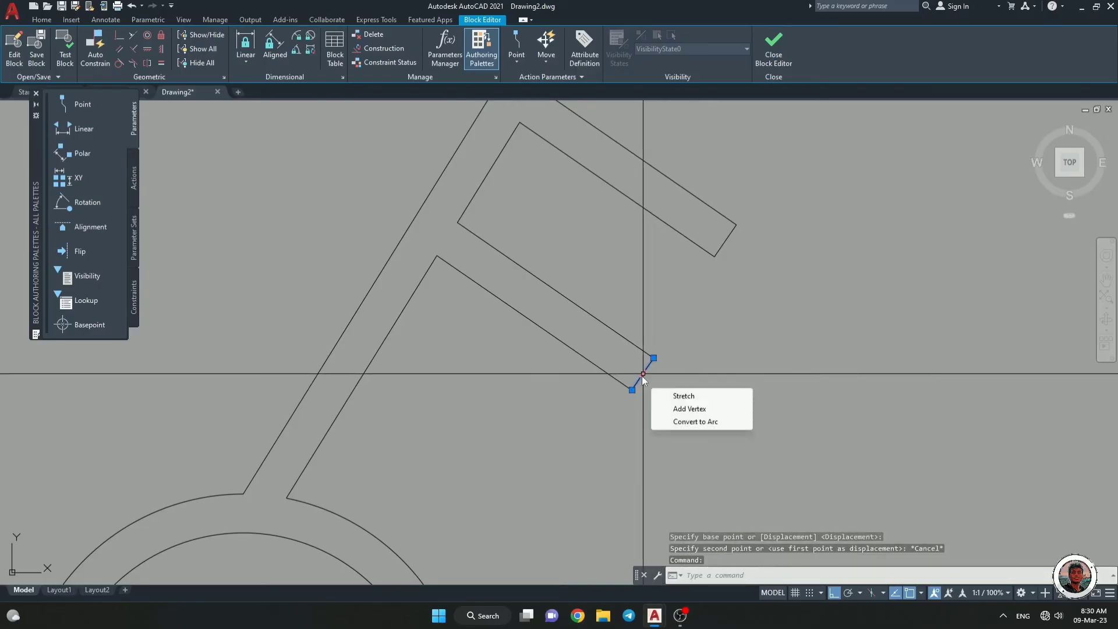
key("Delete")
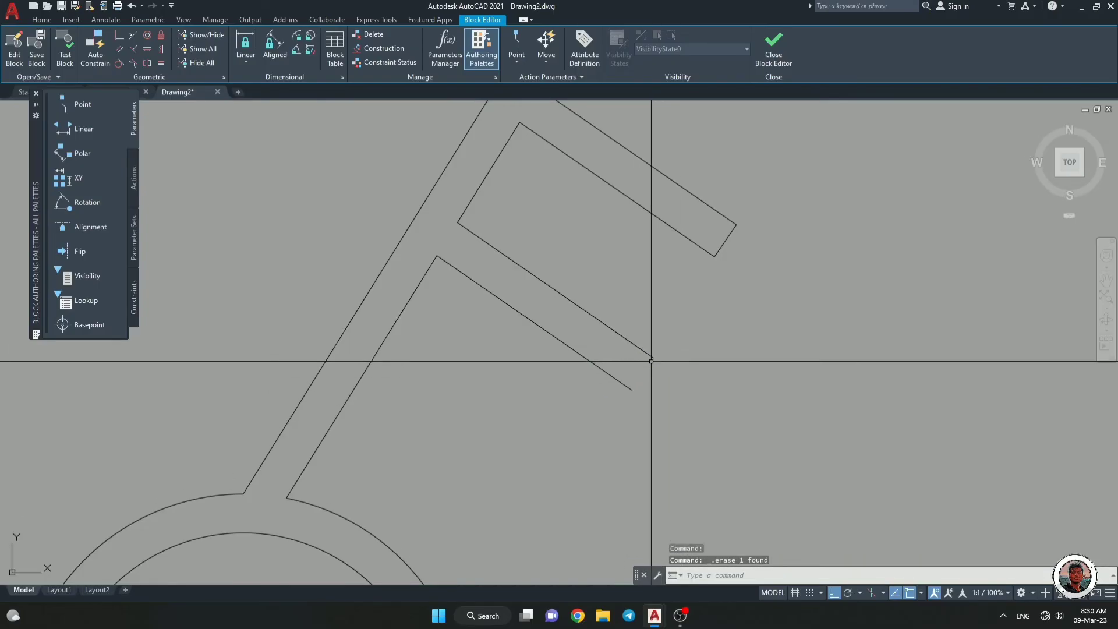
Turn Ortho off and stretch the outer end of the lower prong's upper line by 70 along its own direction.
left_click(651, 358)
left_click(653, 357)
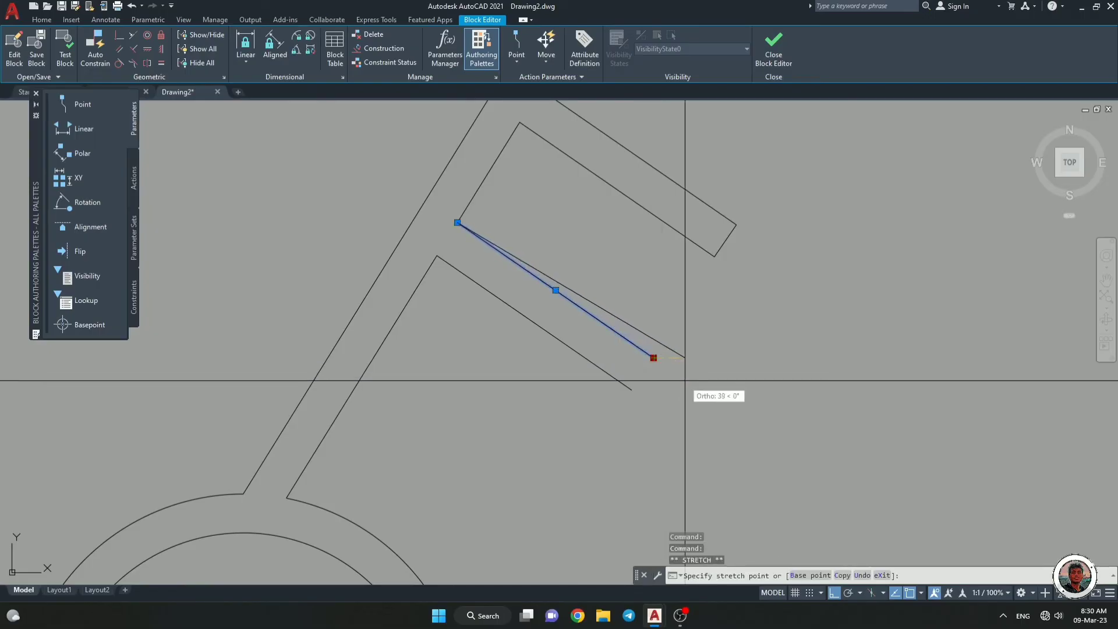
key("Escape")
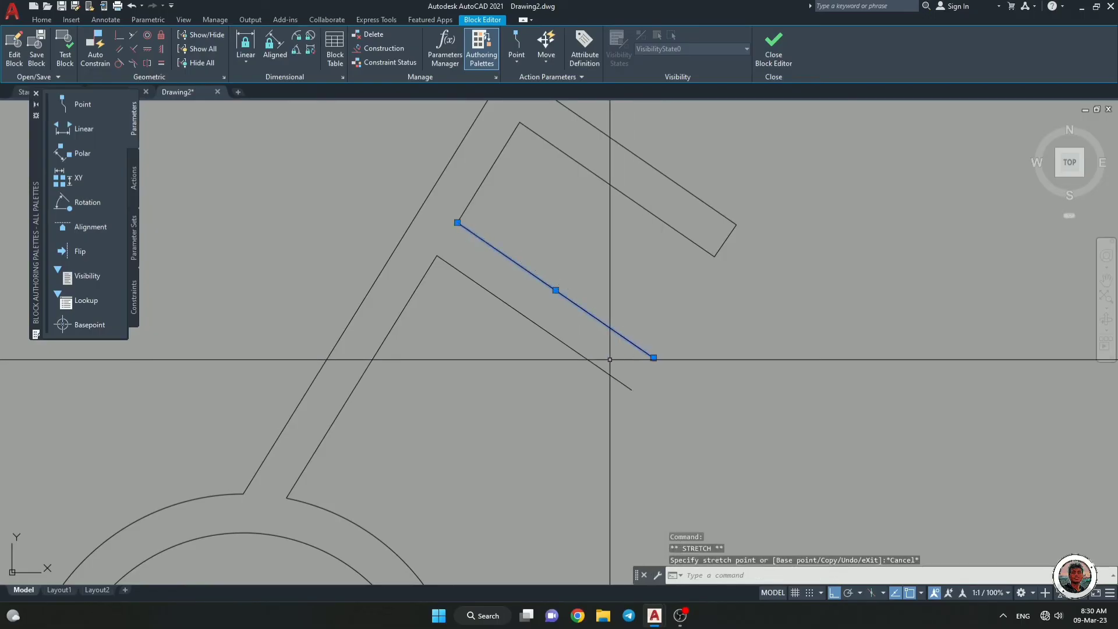
left_click(653, 357)
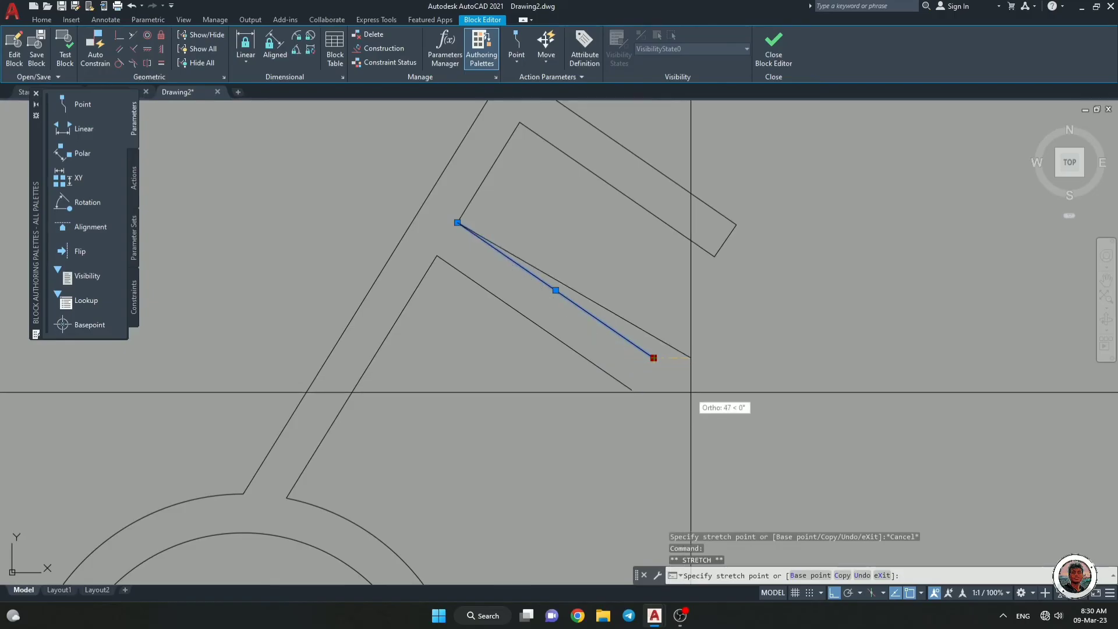
key("F8")
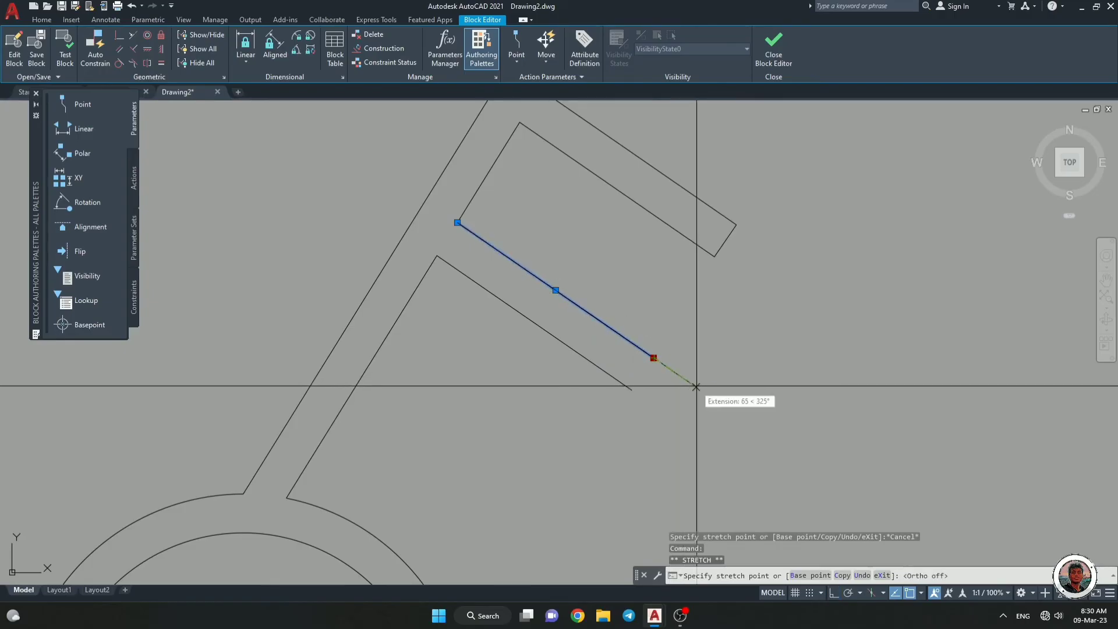
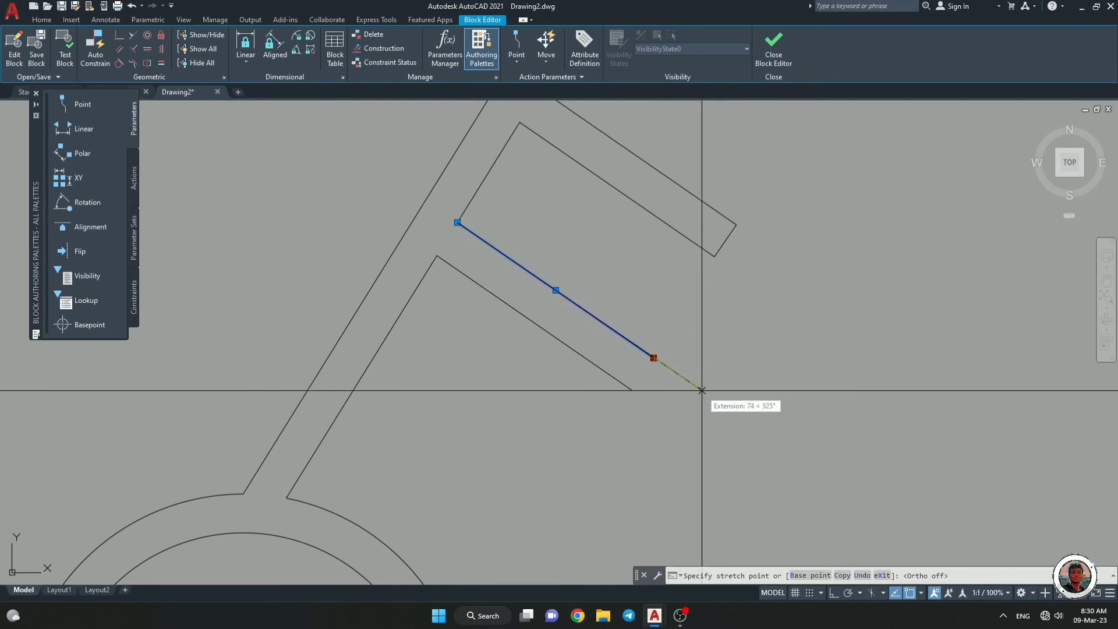
type("70")
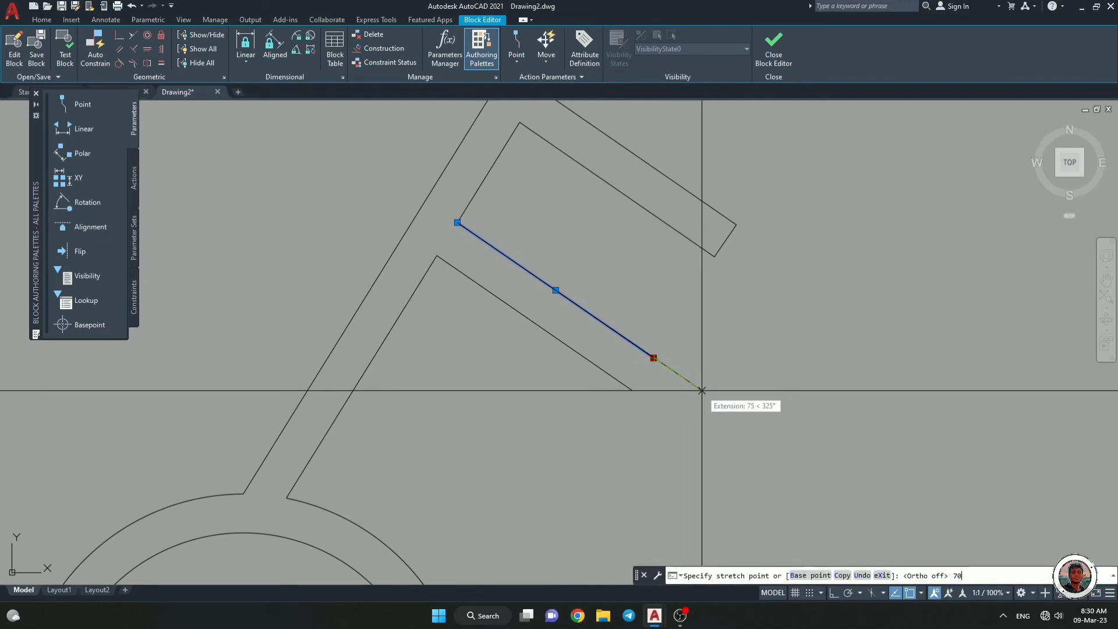
key("Return")
key("Escape")
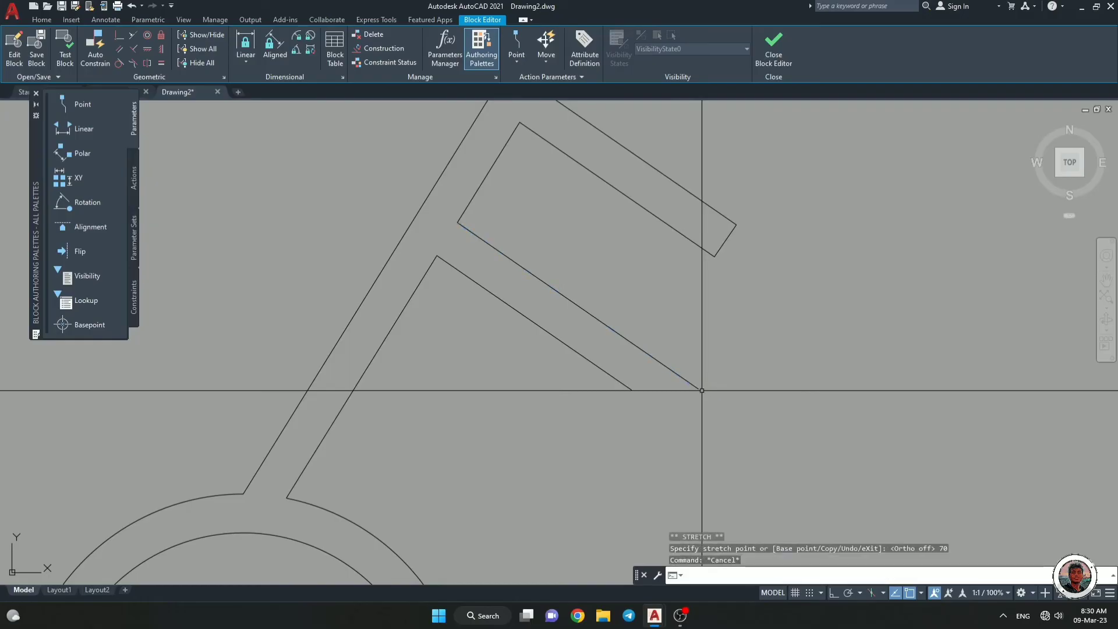
Stretch the outer end of the lower prong's lower line by 70 along its own direction.
left_click(629, 388)
mouse_move(631, 390)
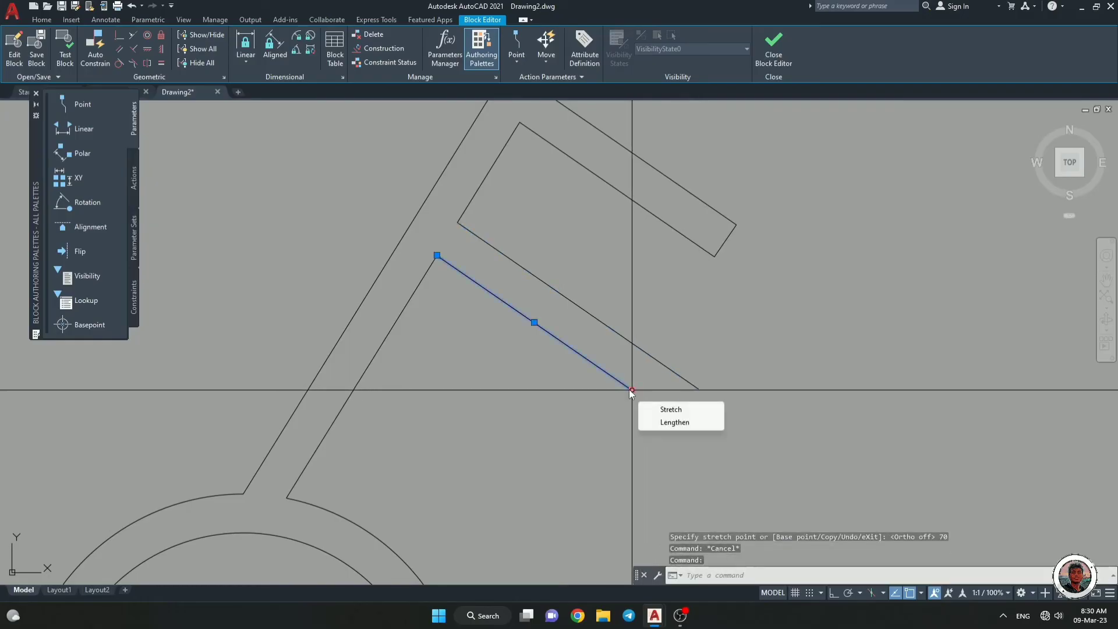
left_click(631, 390)
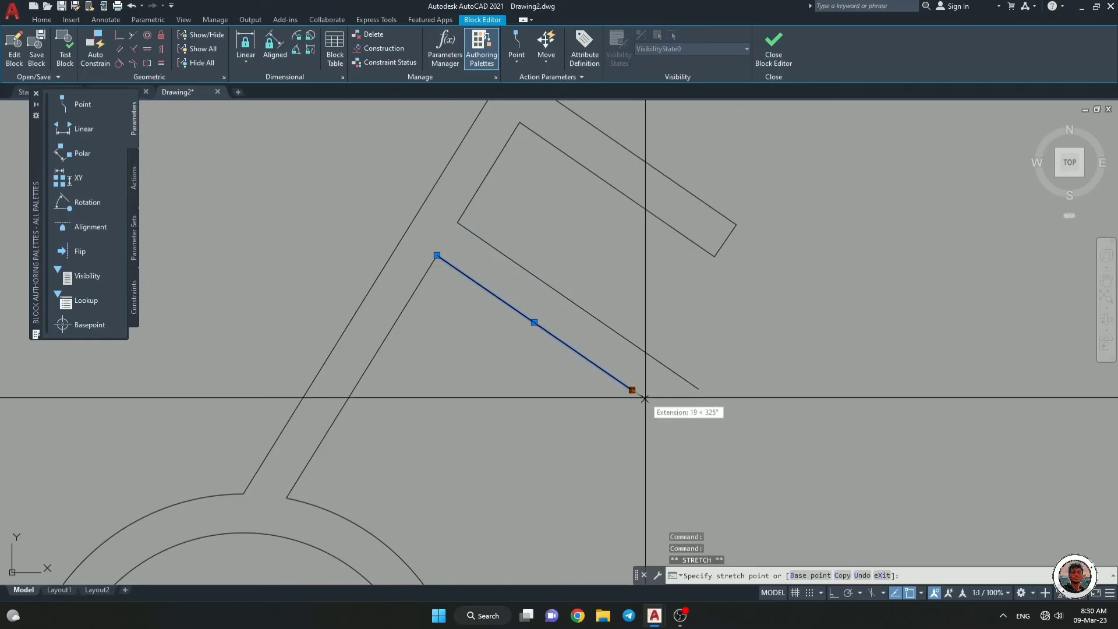
type("70")
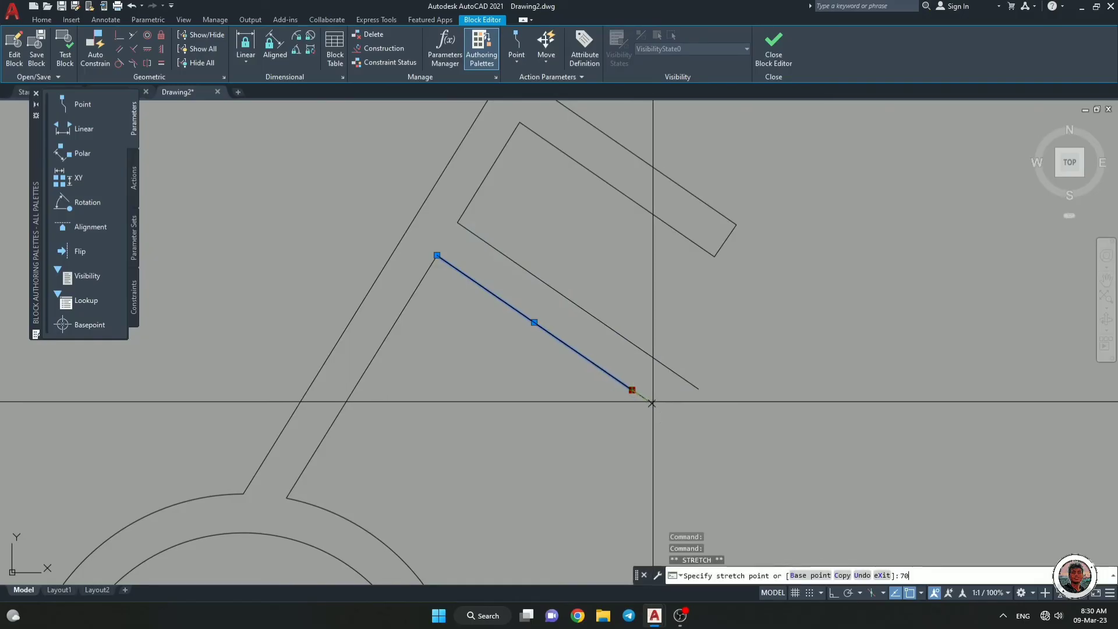
key("Escape")
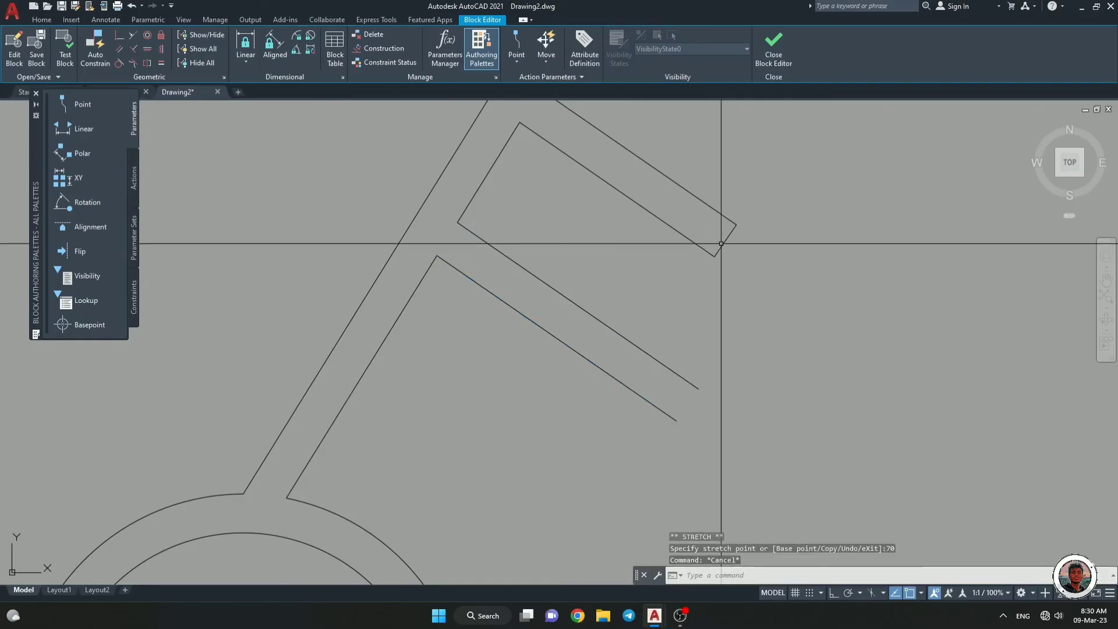
Erase the short end line that closes the tip of the upper prong.
left_click(724, 239)
key("Delete")
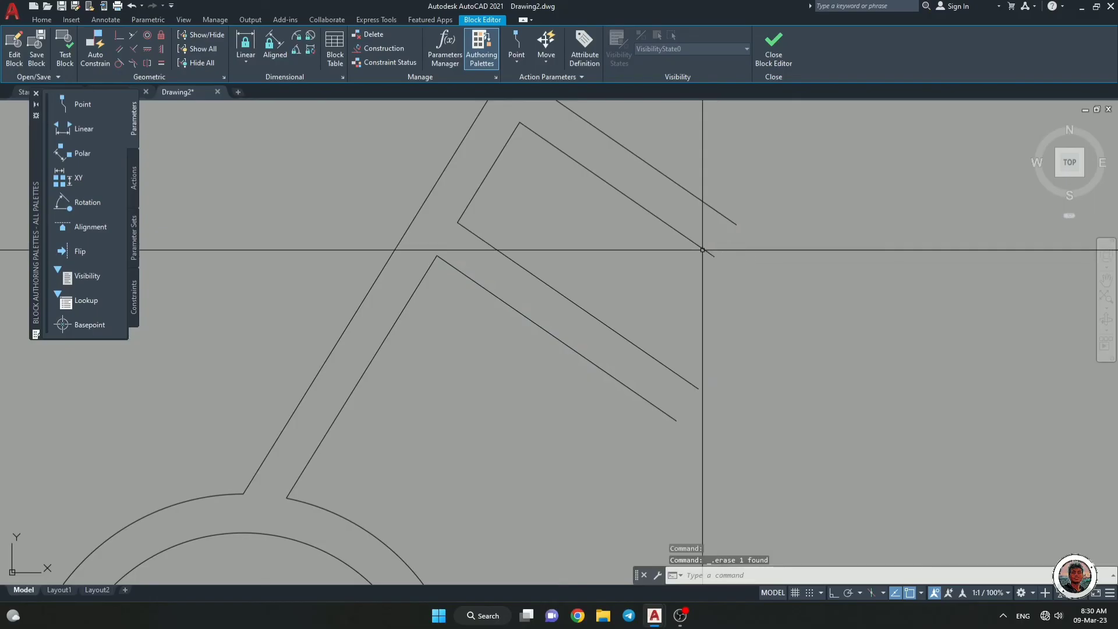
key("Escape")
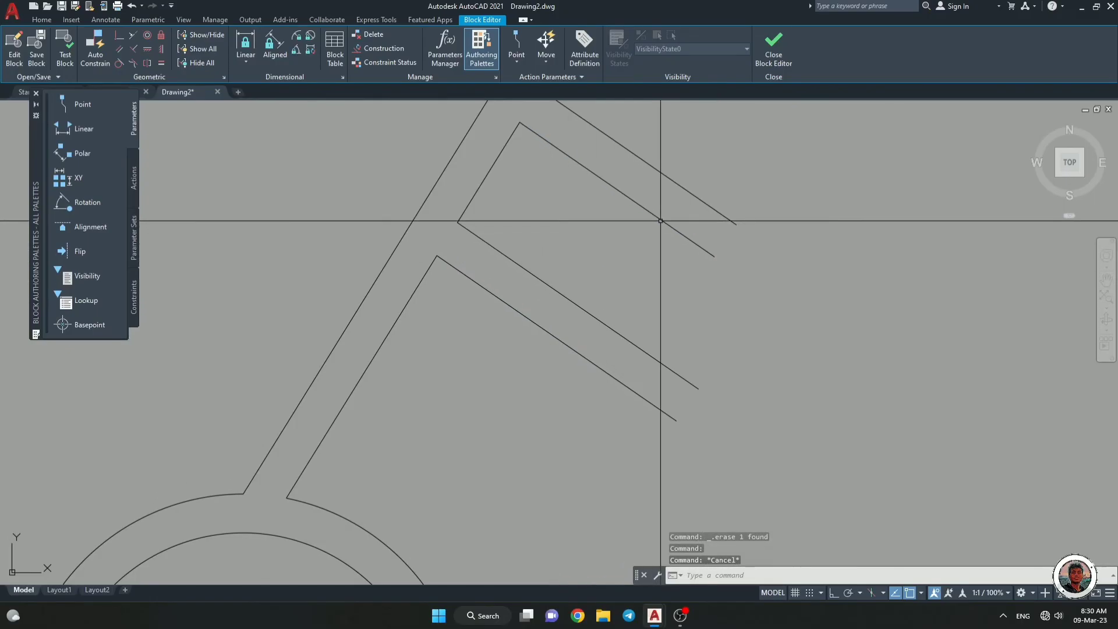
Stretch the outer ends of both upper prong lines by 70 along their own direction.
left_click(716, 256)
left_click(715, 255)
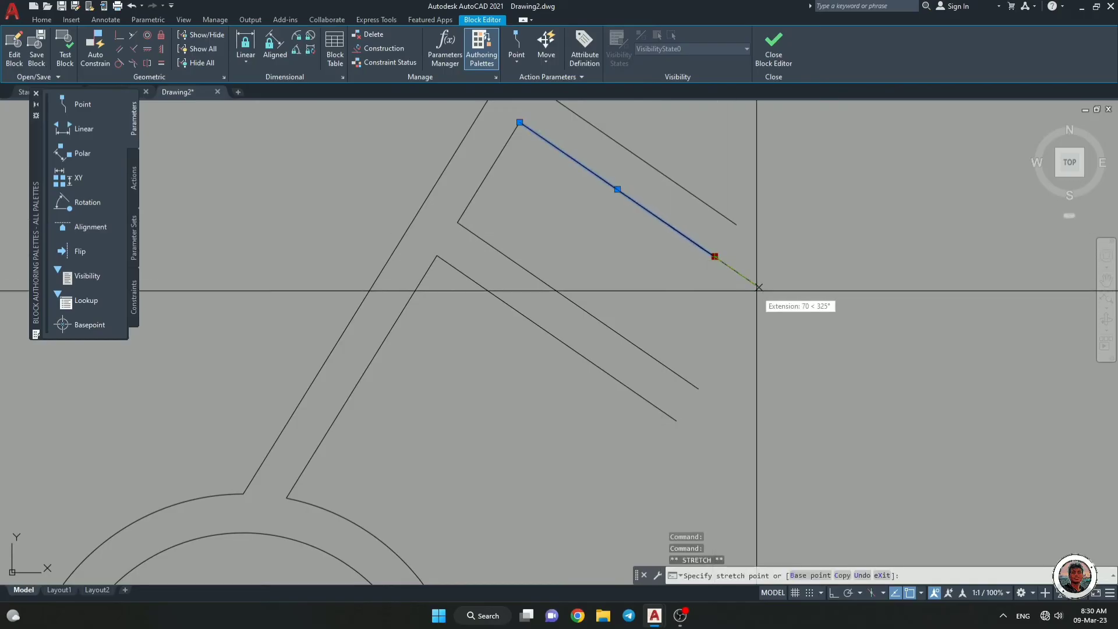
type("70")
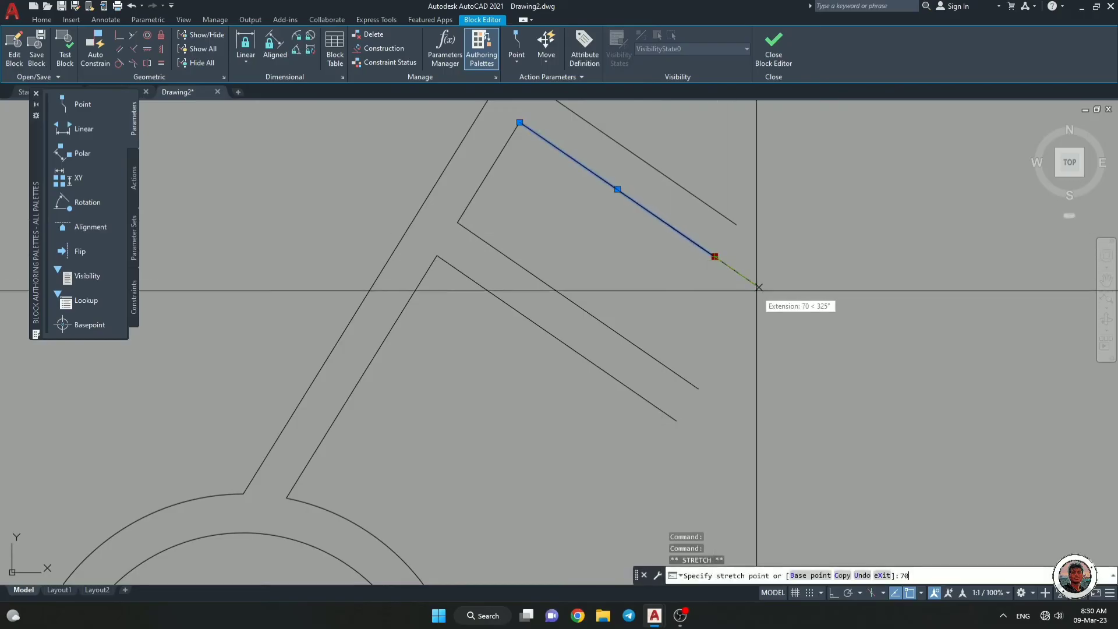
left_click(735, 224)
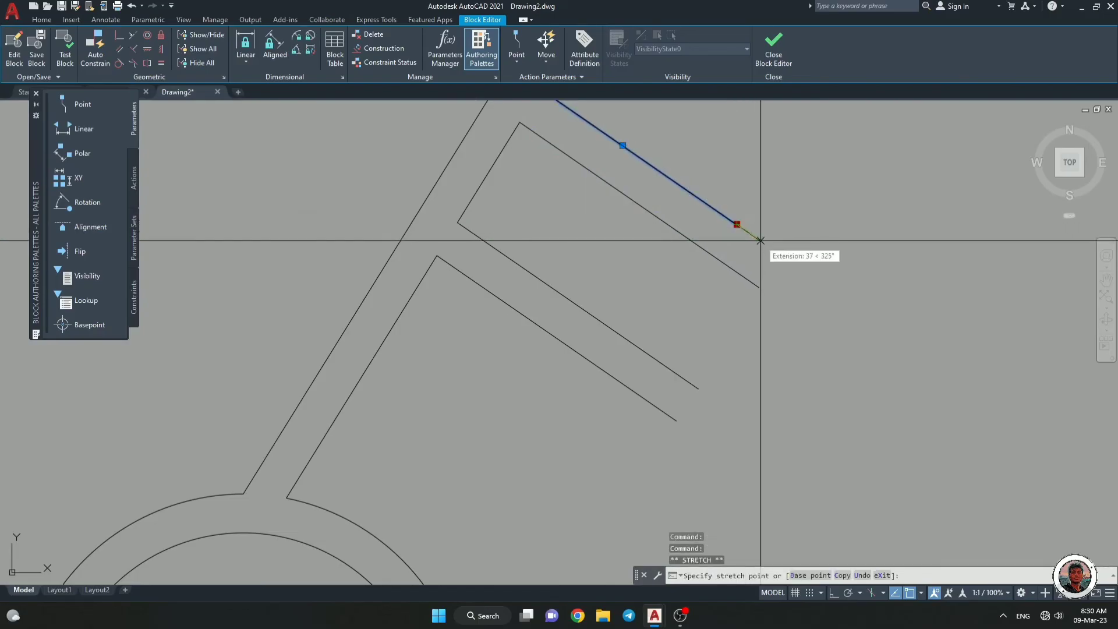
type("7")
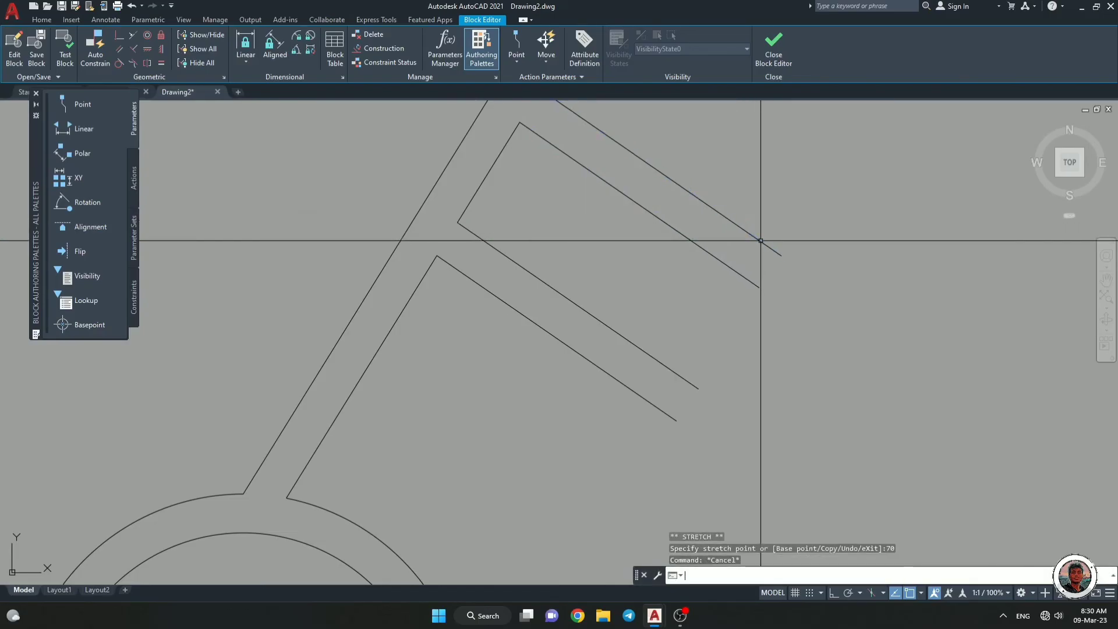
Close the open tip of the upper prong with a polyline between the outer ends of its two lines.
type("pl")
key("Return")
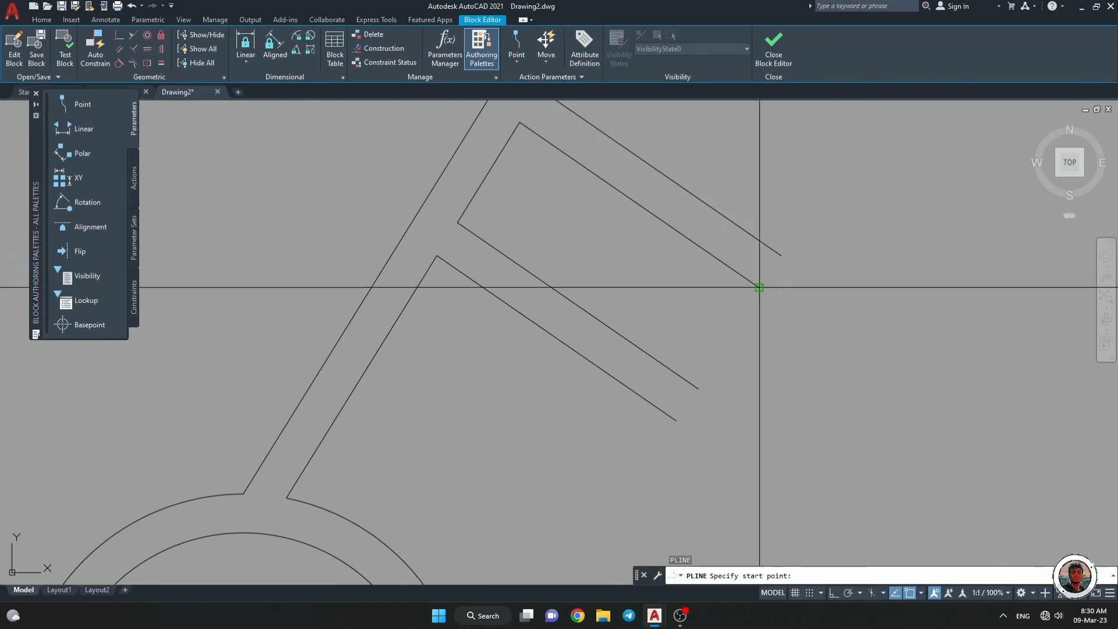
left_click(760, 287)
left_click(781, 255)
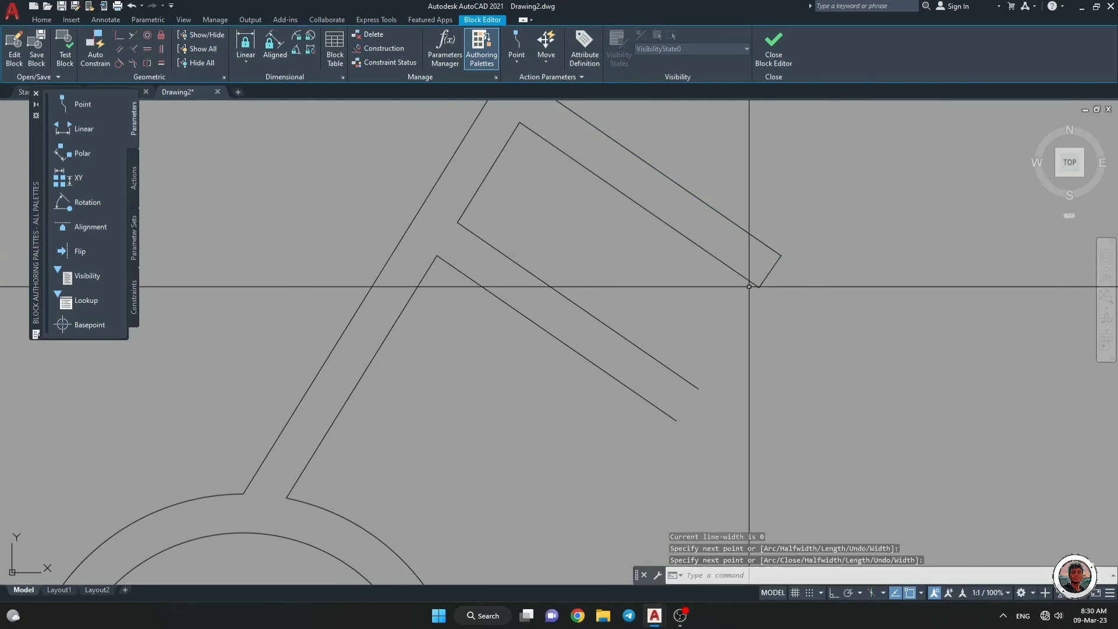
key("Return")
Close the open tip of the lower prong with a polyline joining its two line ends.
key("Return")
left_click(676, 420)
left_click(698, 389)
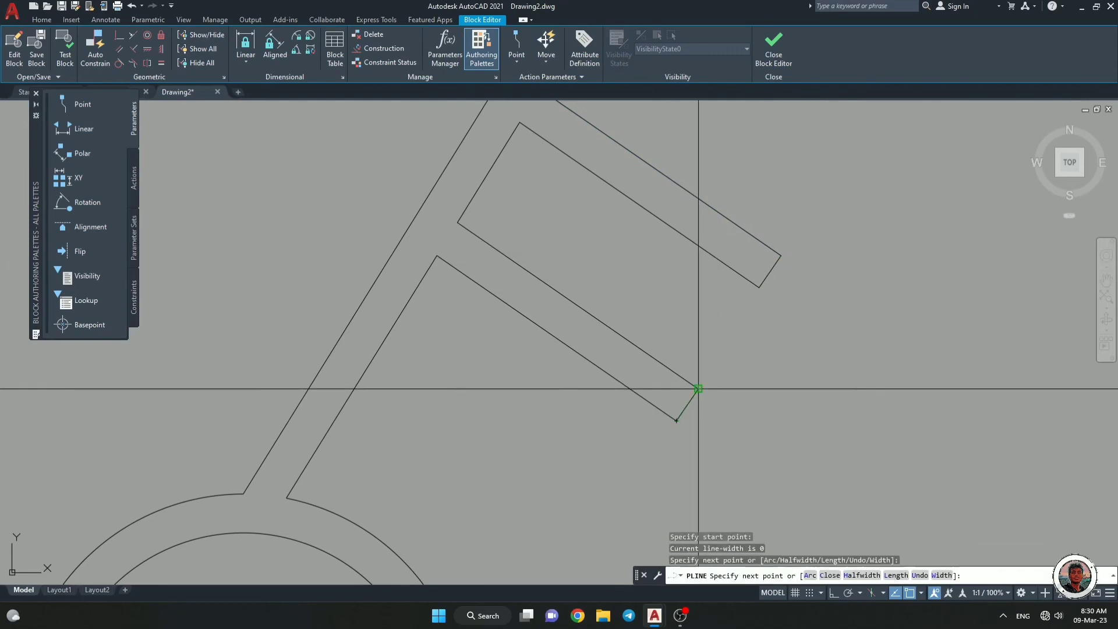
scroll(748, 372, "down", 3)
key("Escape")
Close the Block Editor and save the changes to the 2 gang 1 way switch block.
scroll(760, 198, "down", 5)
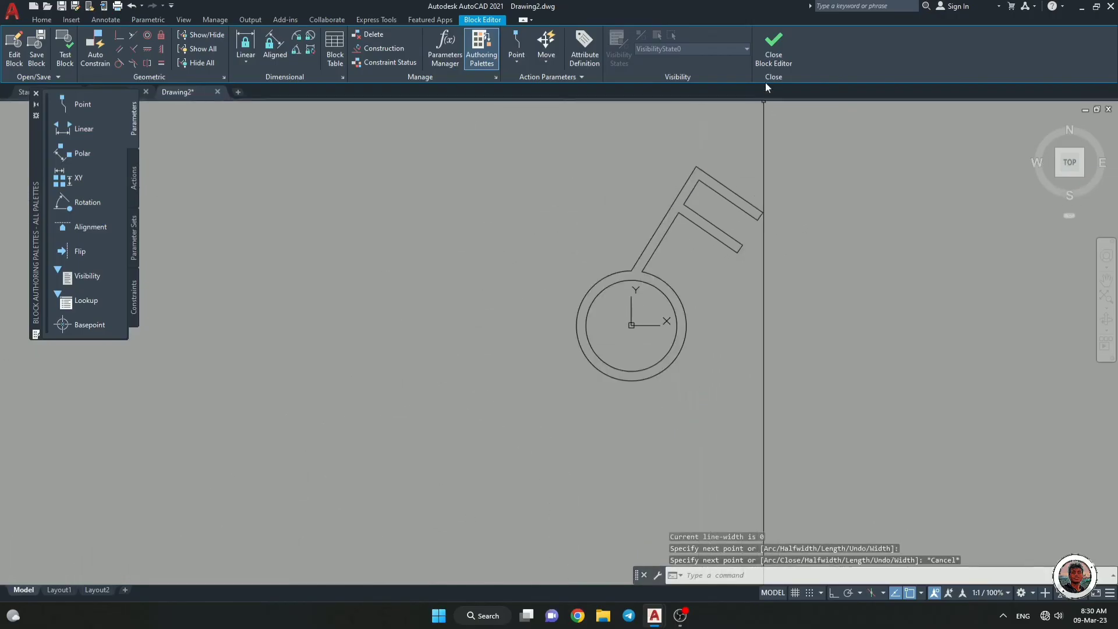
left_click(773, 46)
left_click(518, 283)
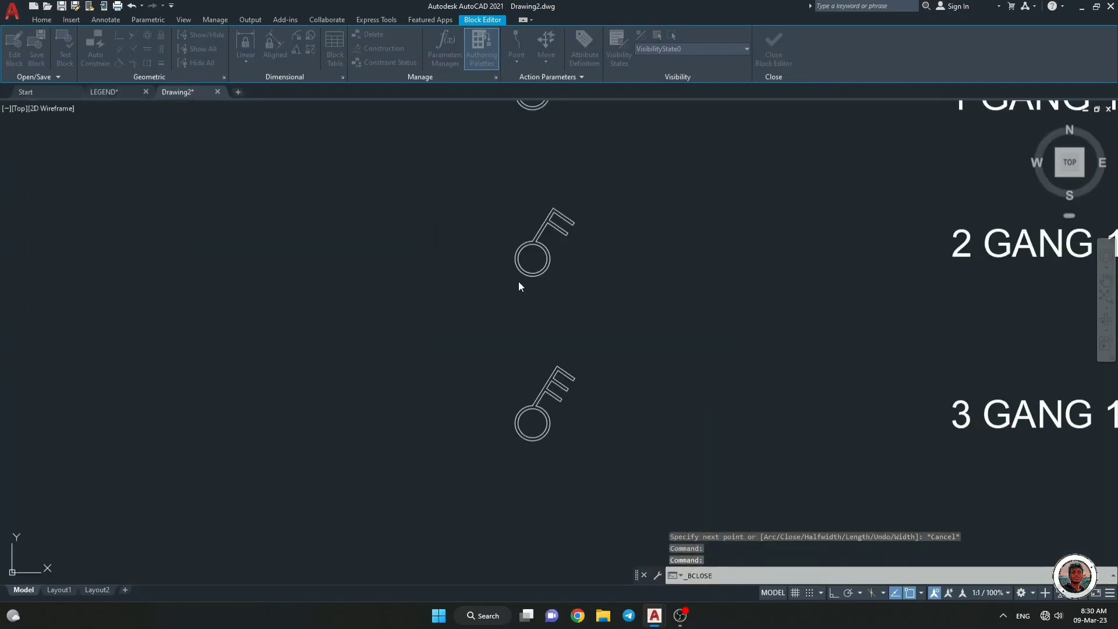
Inspect the edited 2 gang 1 way switch symbol and compare it with the other switch symbols in the legend.
scroll(561, 226, "up", 4)
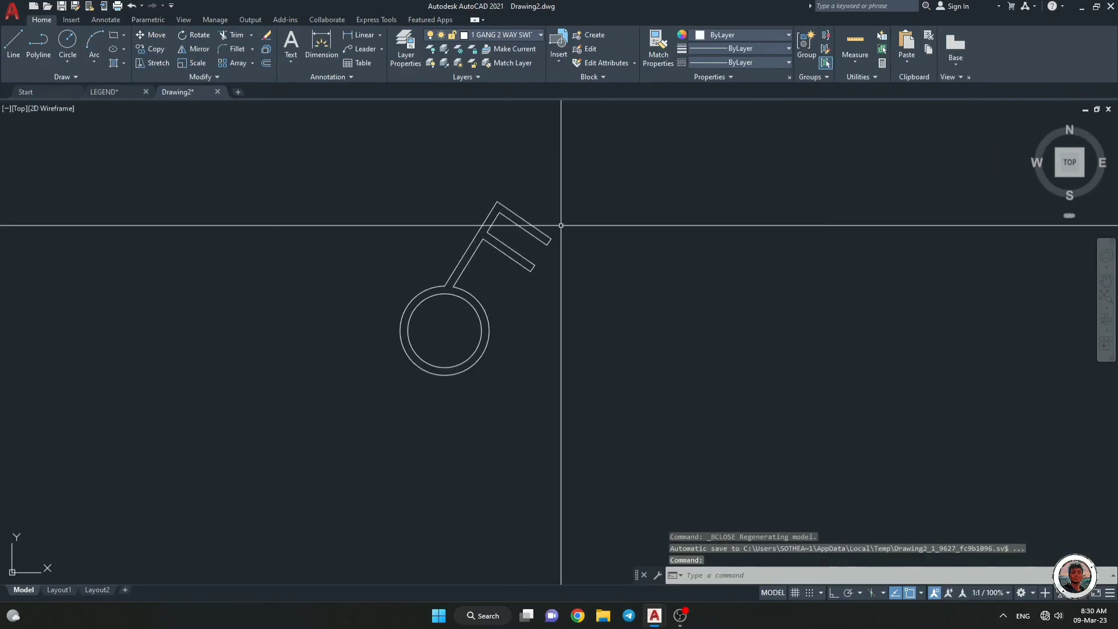
scroll(561, 225, "down", 5)
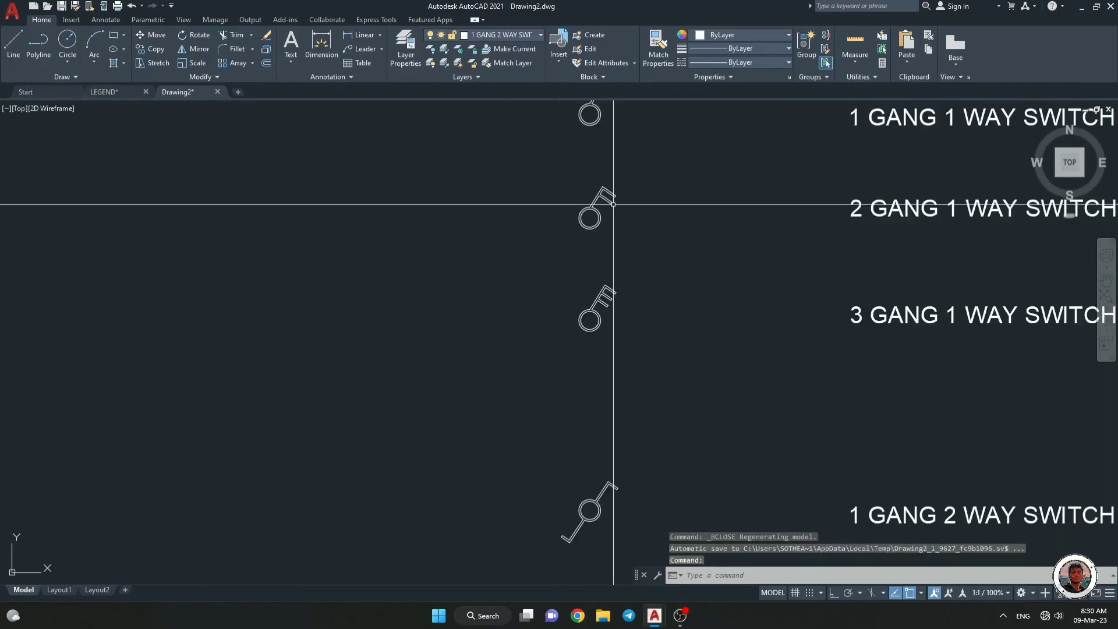
middle_click_drag(604, 215, 604, 269)
scroll(602, 294, "down", 2)
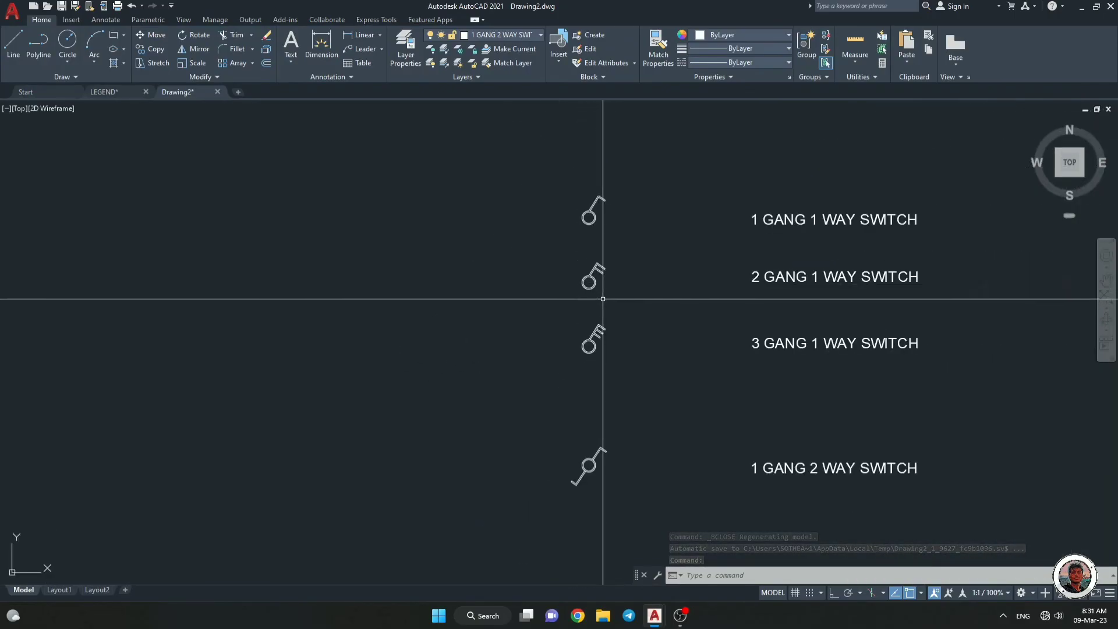
scroll(606, 298, "up", 2)
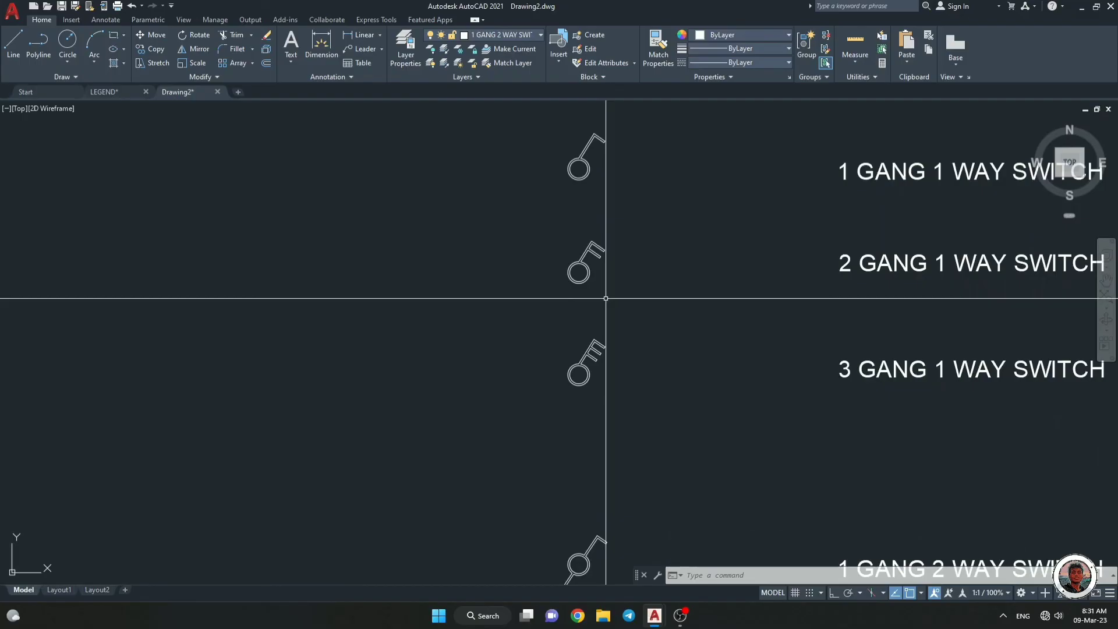
scroll(606, 305, "down", 2)
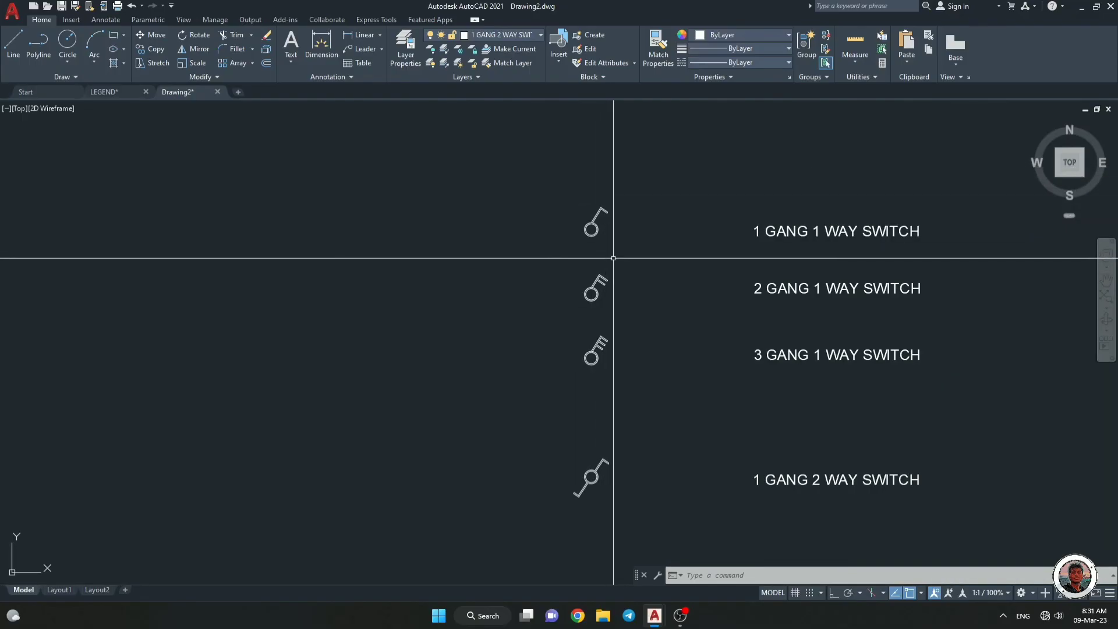
scroll(611, 249, "up", 3)
scroll(611, 249, "down", 3)
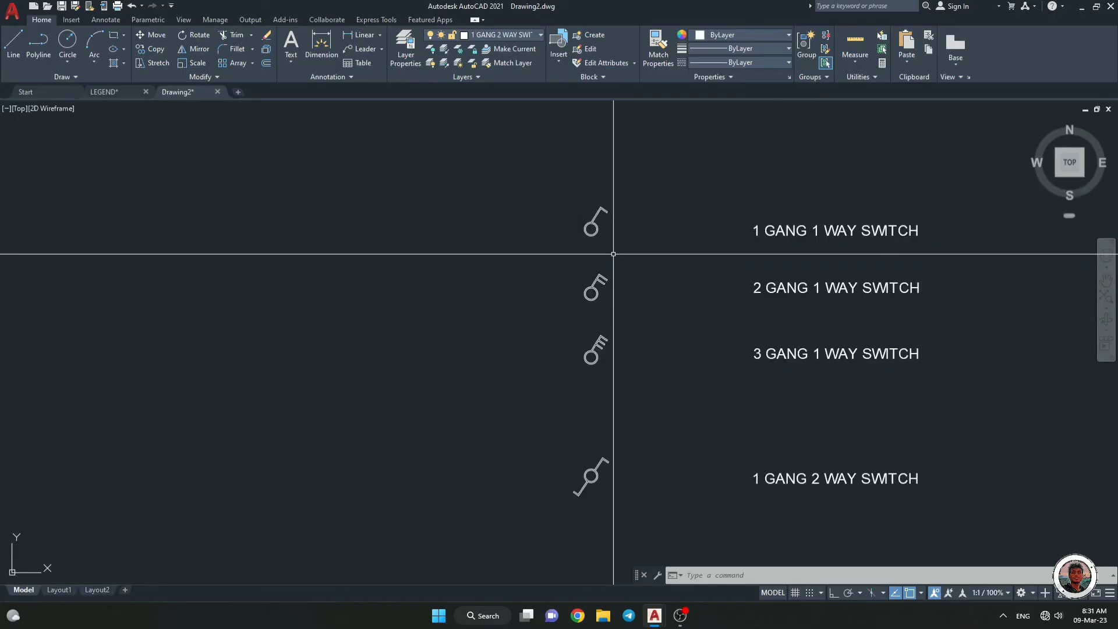
Recolour all objects in the 1 GANG 1 WAY SWITCH block green and save the block on closing the Block Editor.
double_click(592, 226)
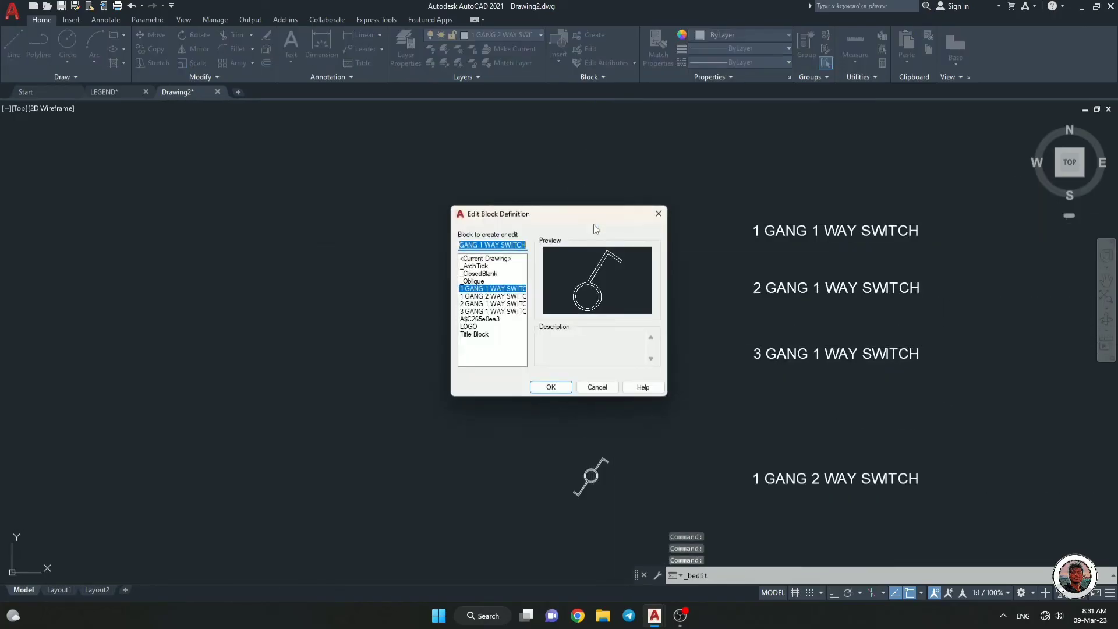
left_click(568, 386)
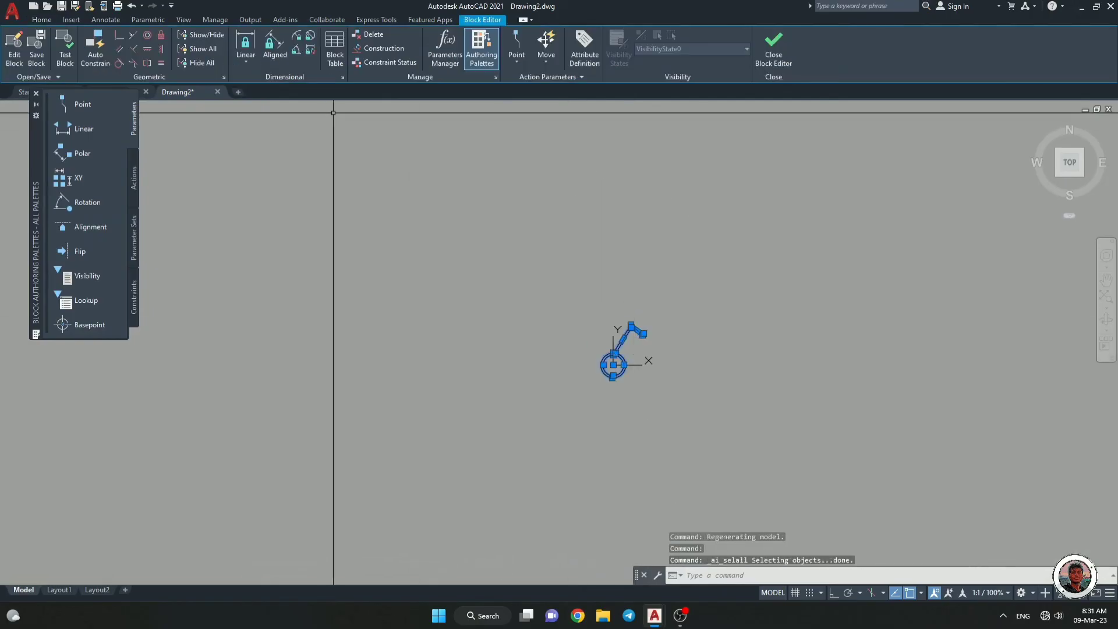
left_click(42, 20)
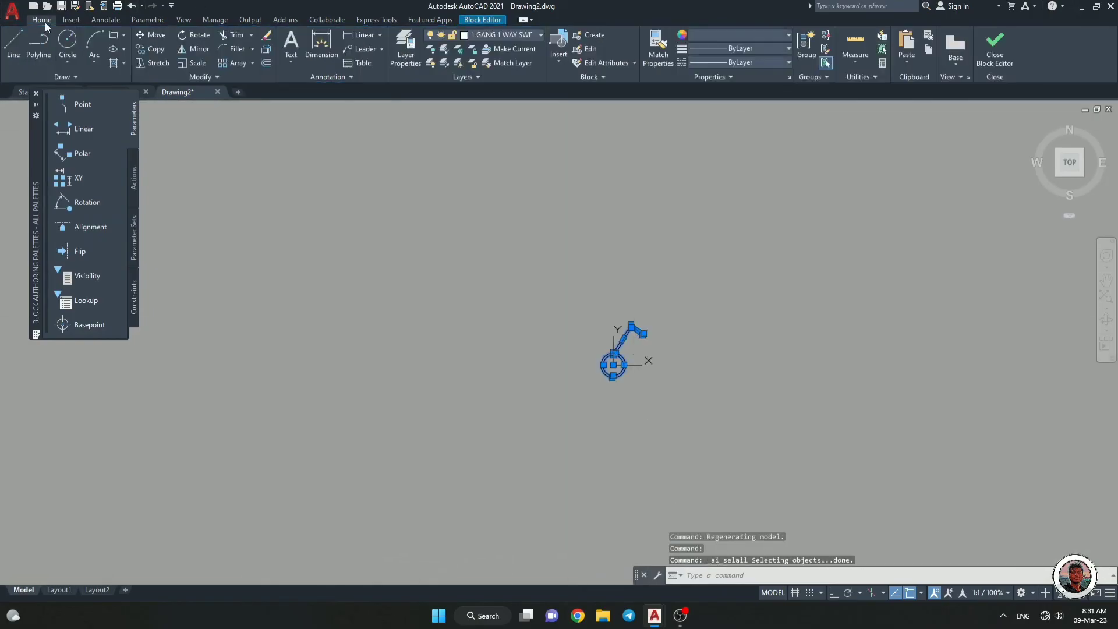
left_click(741, 35)
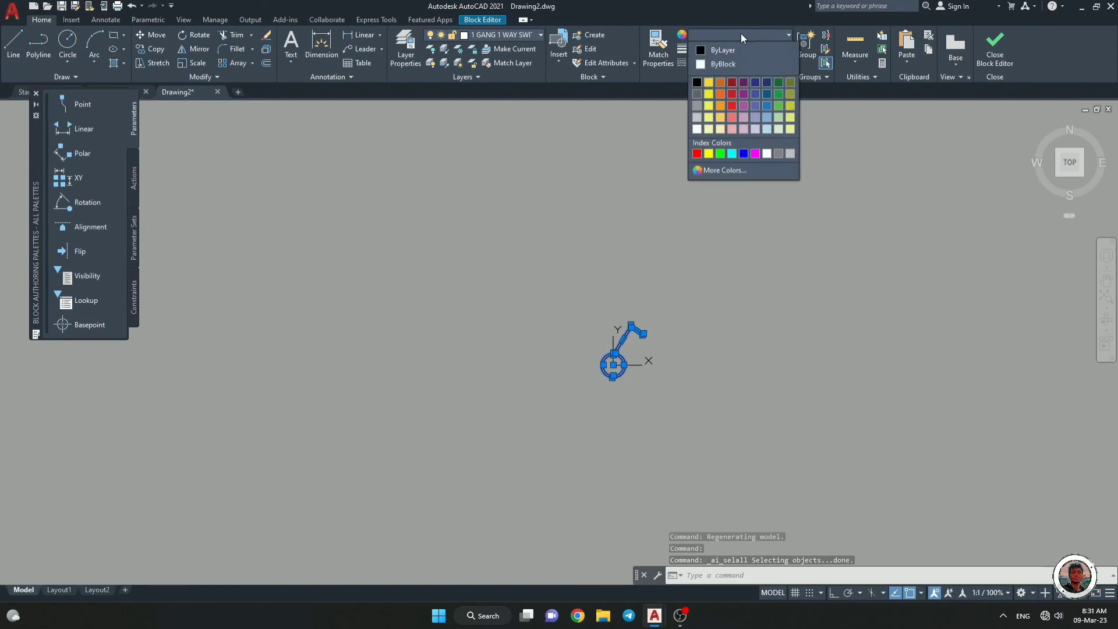
left_click(722, 151)
left_click(983, 40)
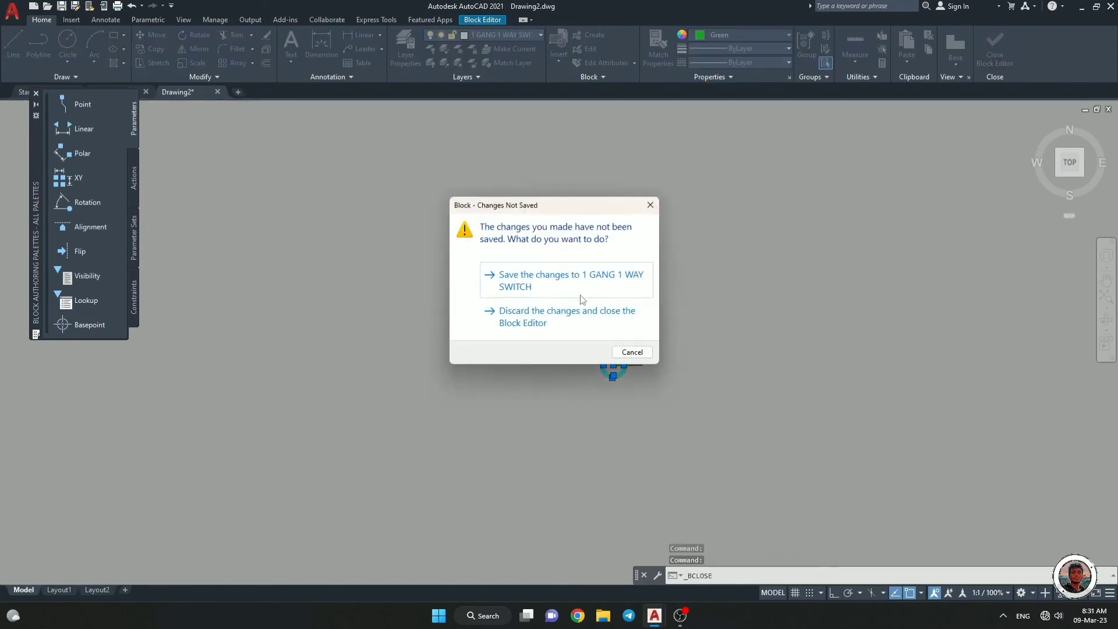
left_click(579, 289)
key("Escape")
Recolour all objects in the 2 GANG 1 WAY SWITCH block green and save the block on closing the Block Editor.
left_click(617, 297)
left_click(589, 275)
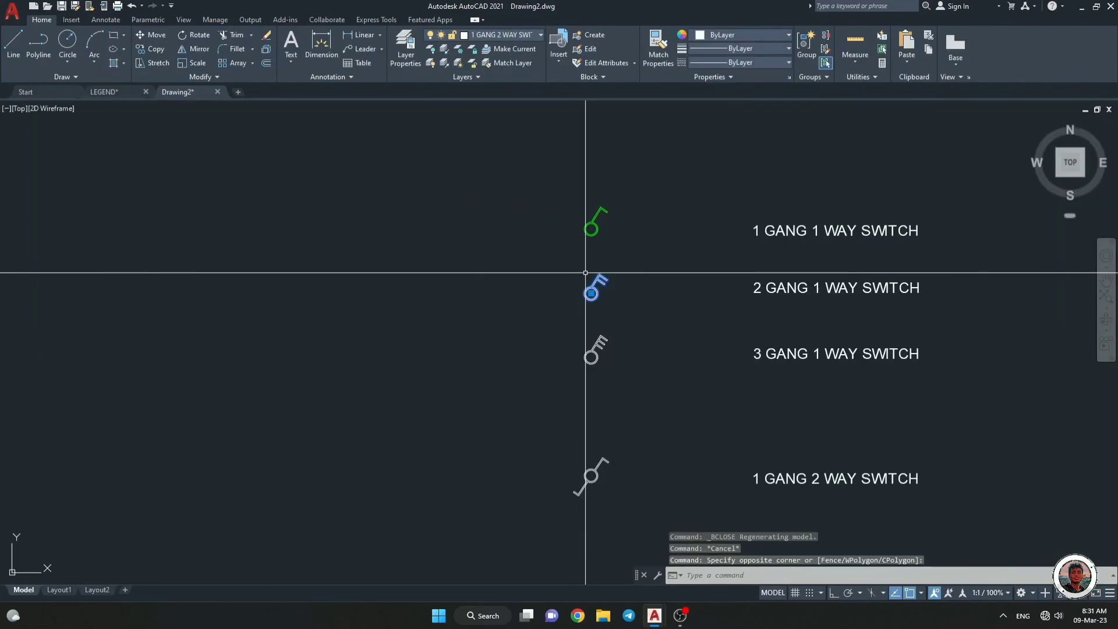
double_click(599, 284)
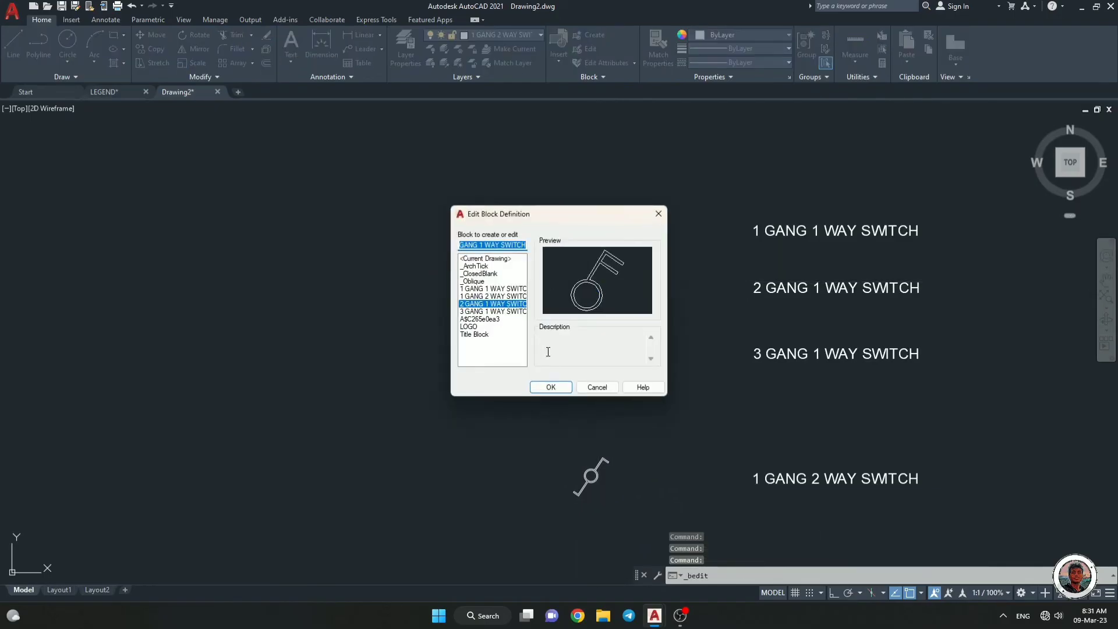
left_click(550, 387)
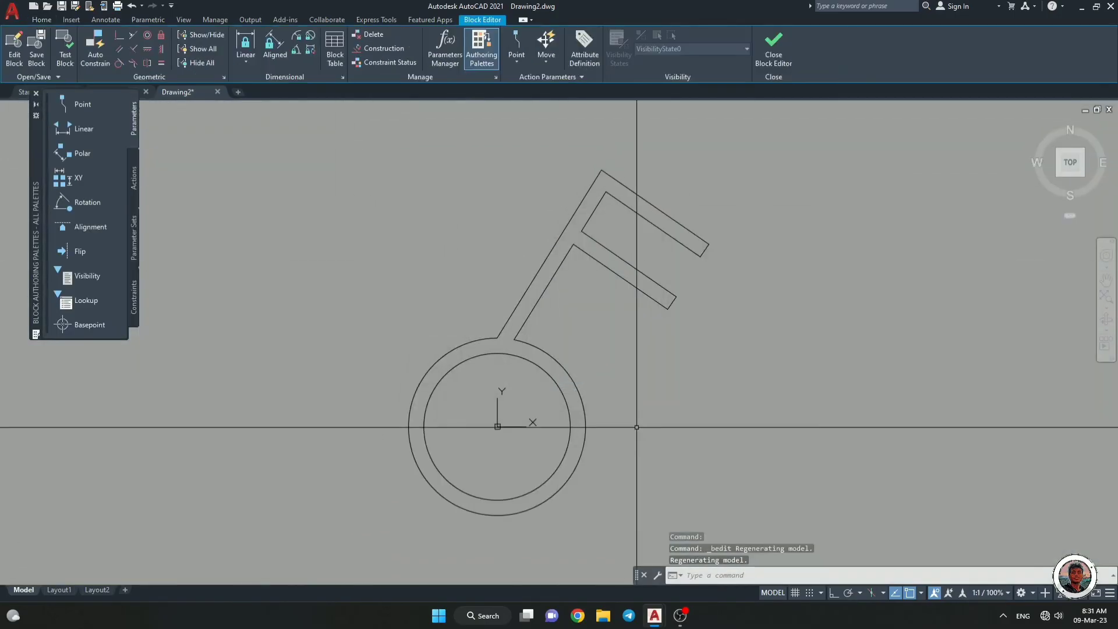
key("ctrl+a")
left_click(45, 21)
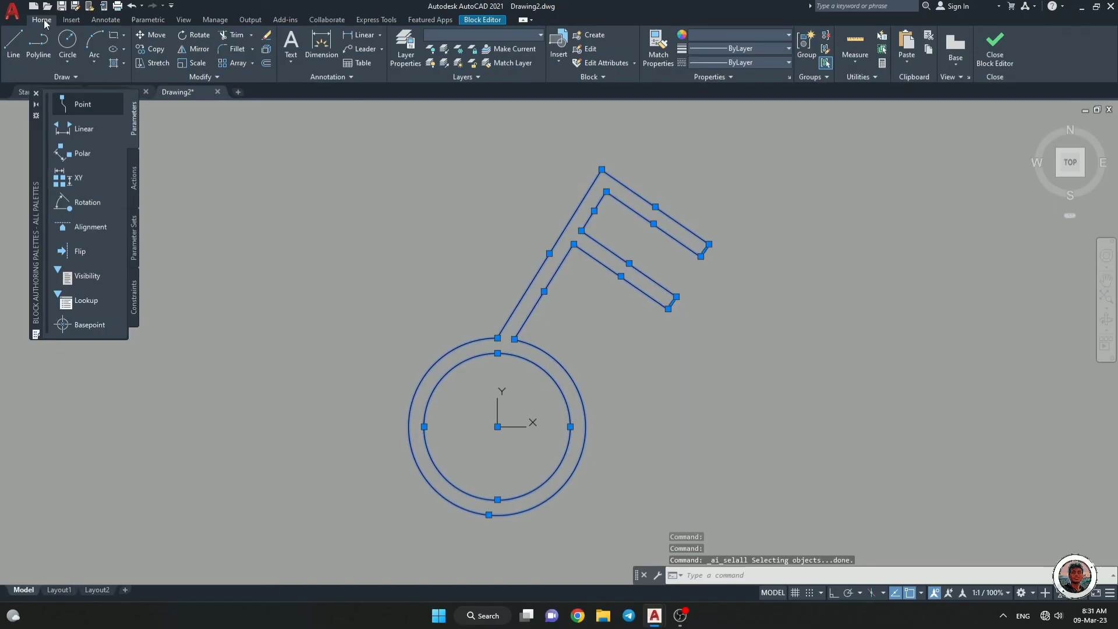
left_click(770, 37)
left_click(721, 153)
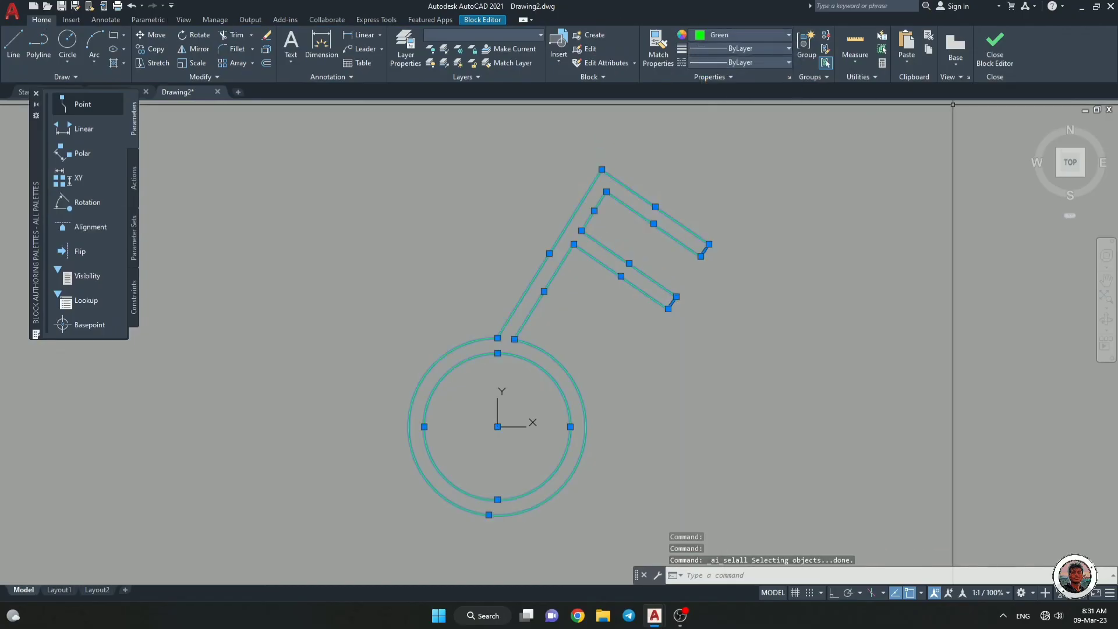
left_click(994, 49)
left_click(588, 286)
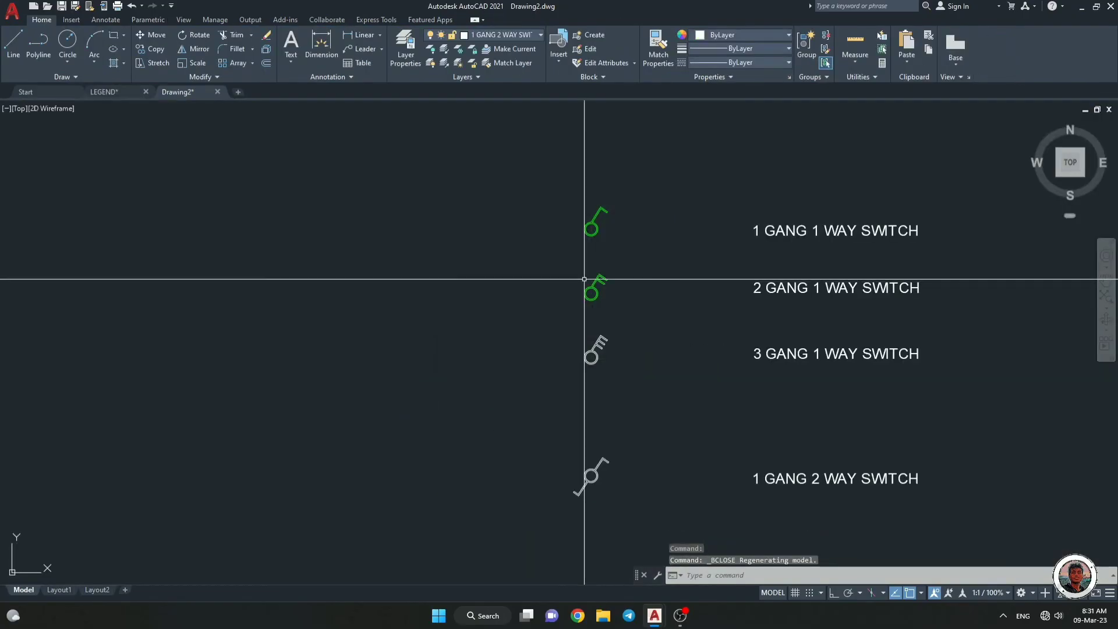
Try to recolour the 3 gang 1 way switch symbol green directly in the drawing without opening its block.
left_click(589, 344)
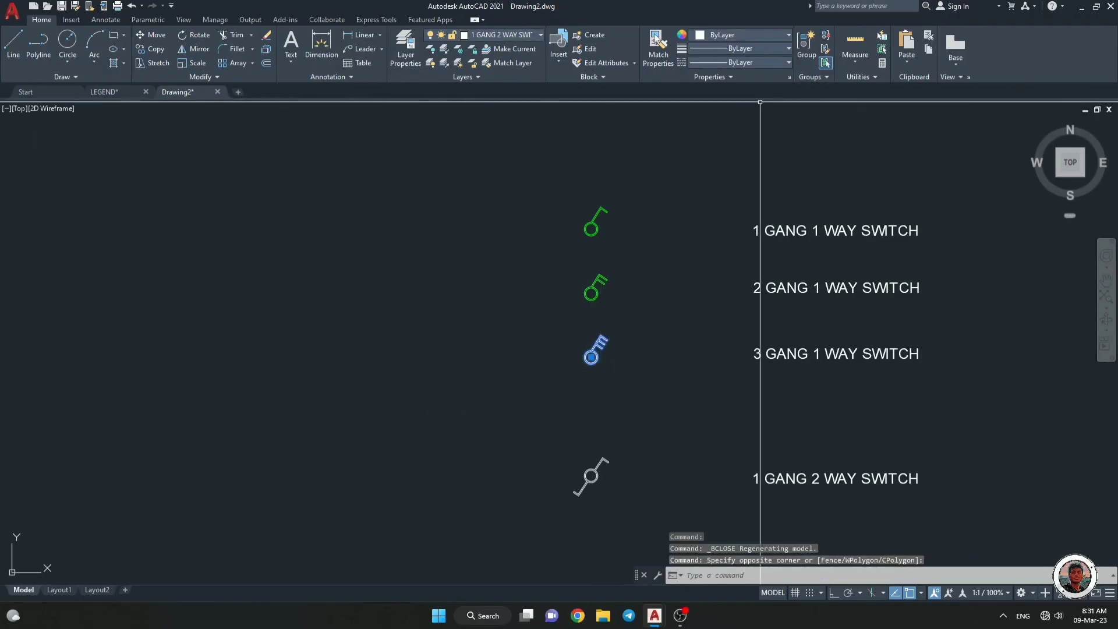
left_click(732, 36)
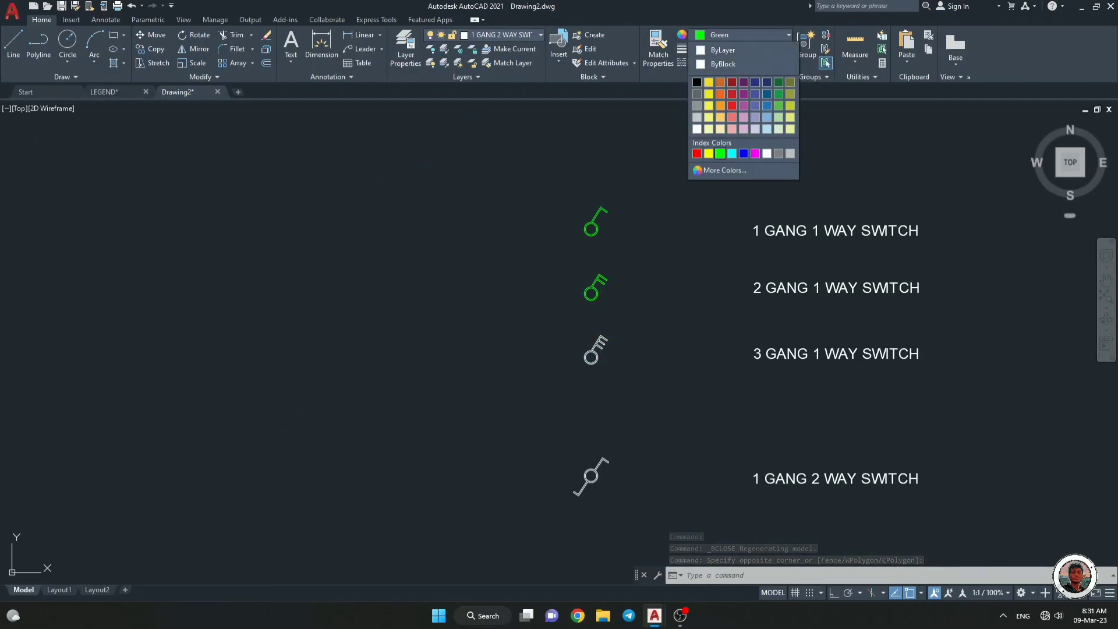
key("Escape")
key("Escape")
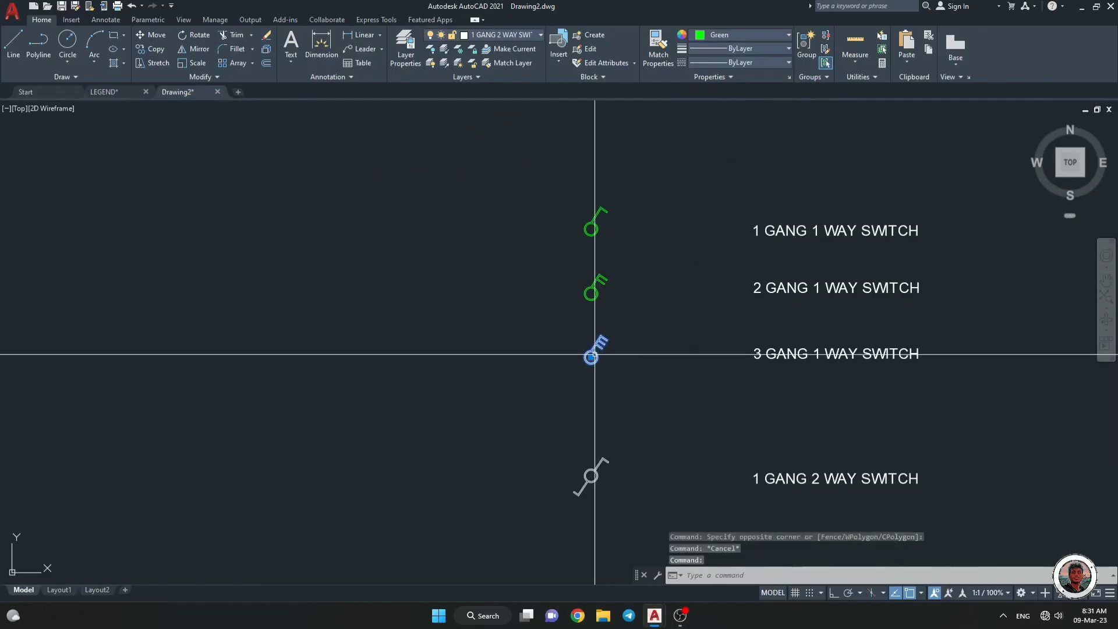
Recolour all objects in the 3 GANG 1 WAY SWITCH block green and save the block on closing the Block Editor.
double_click(591, 356)
left_click(550, 387)
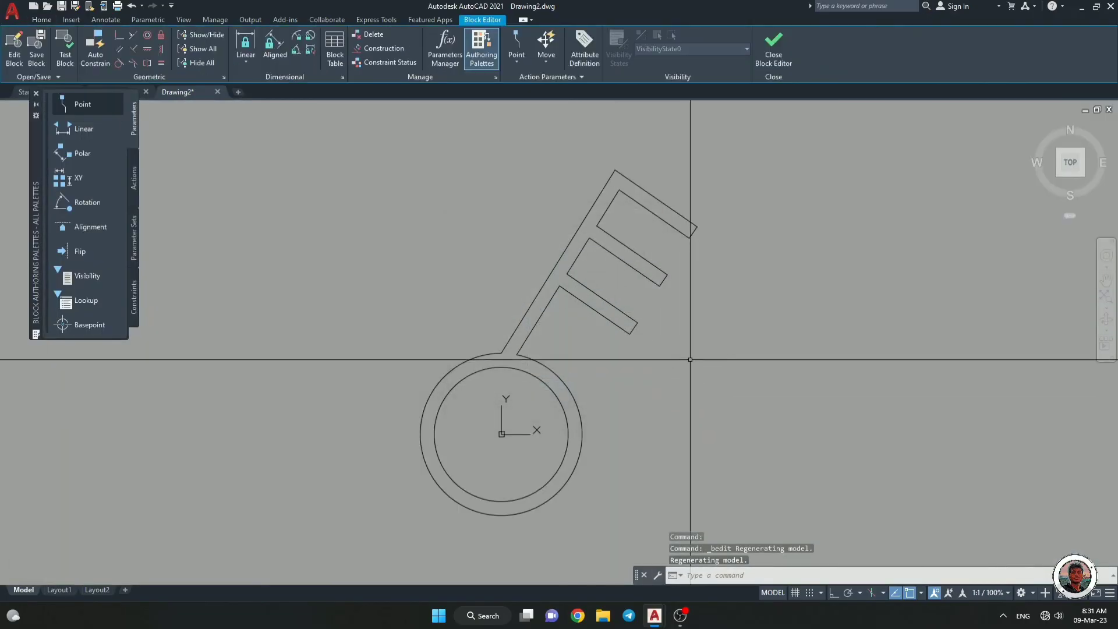
key("ctrl+a")
left_click(51, 23)
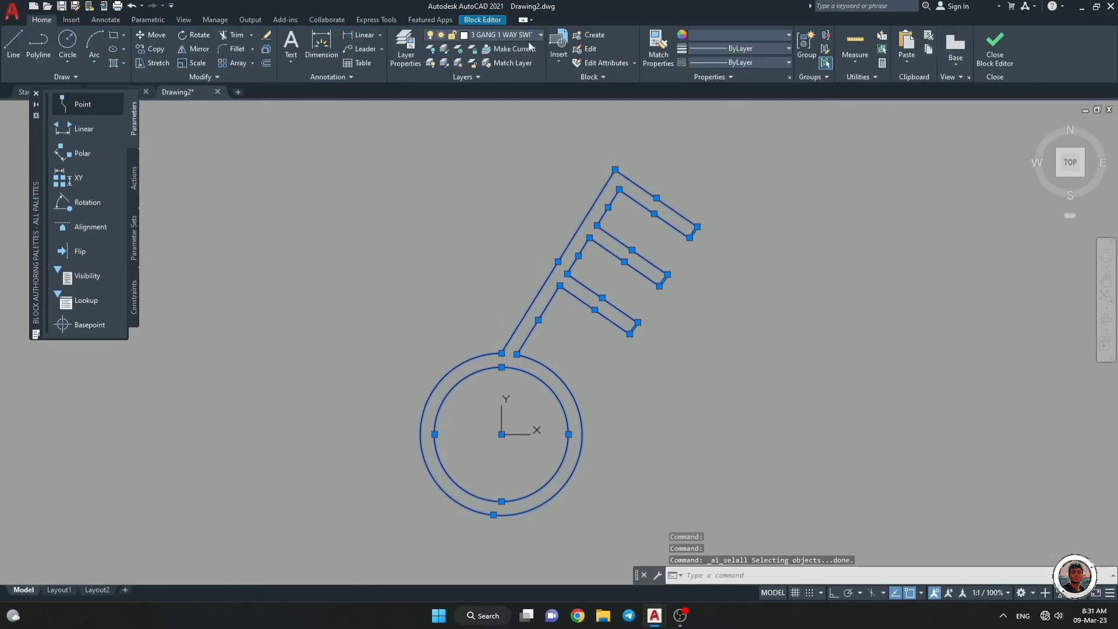
left_click(772, 34)
left_click(725, 137)
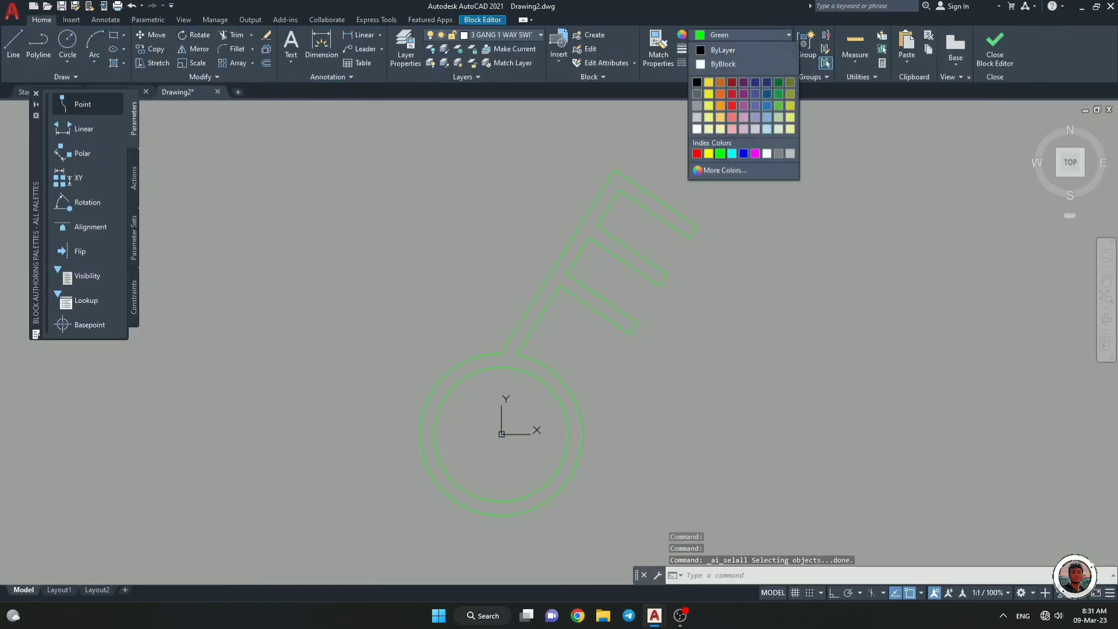
left_click(995, 51)
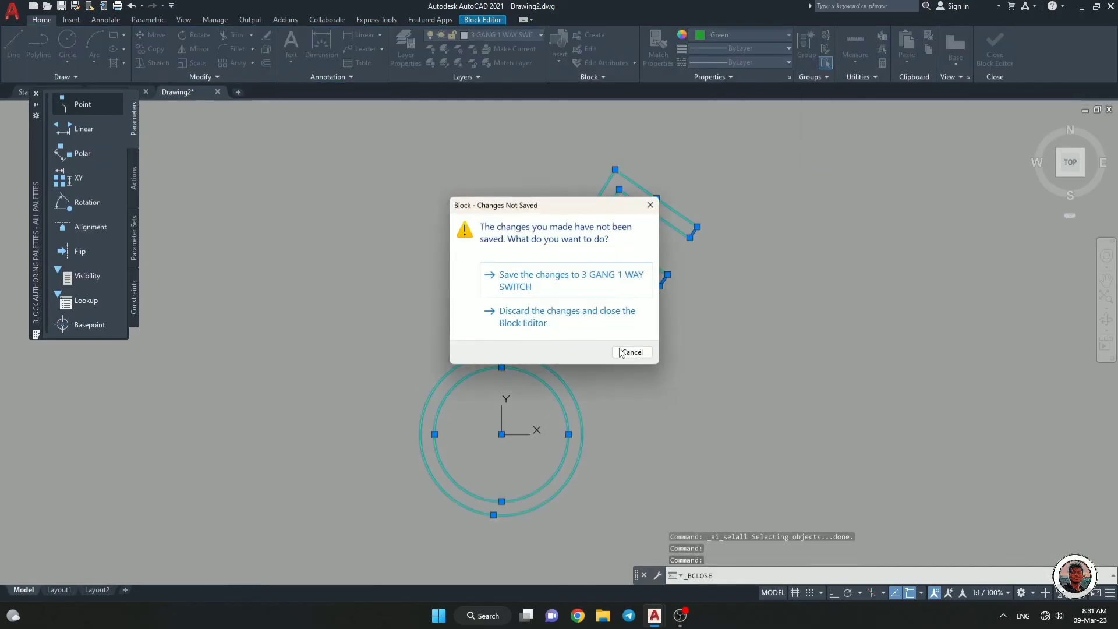
left_click(544, 279)
scroll(536, 292, "down", 2)
key("Escape")
Open the 1 gang 2 way switch block in the Block Editor.
left_click(601, 438)
left_click(568, 403)
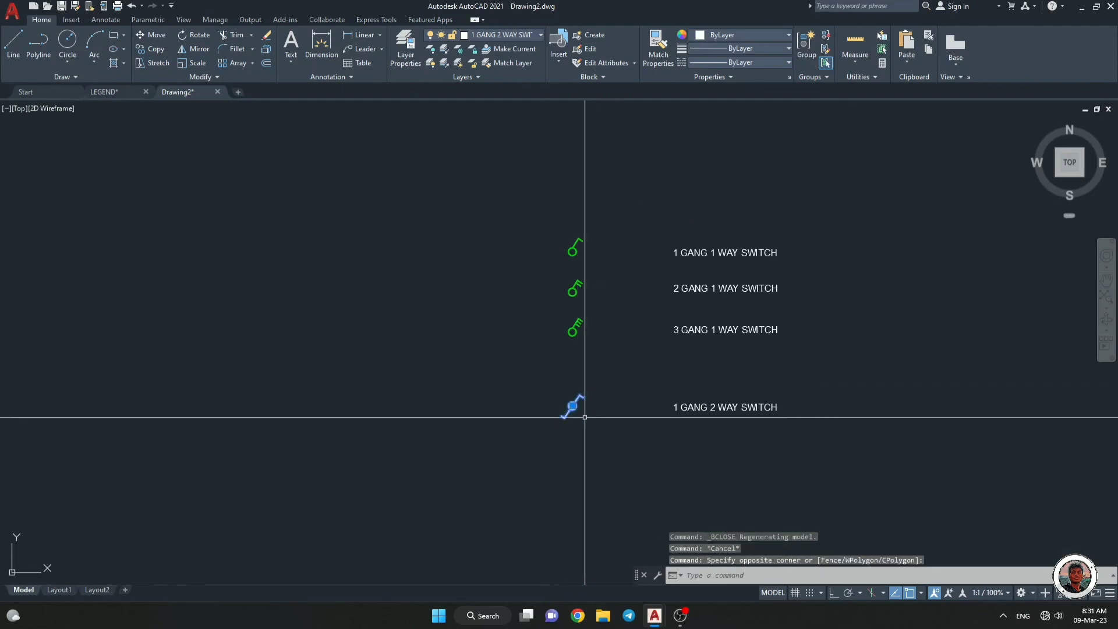
left_click(574, 406)
key("Escape")
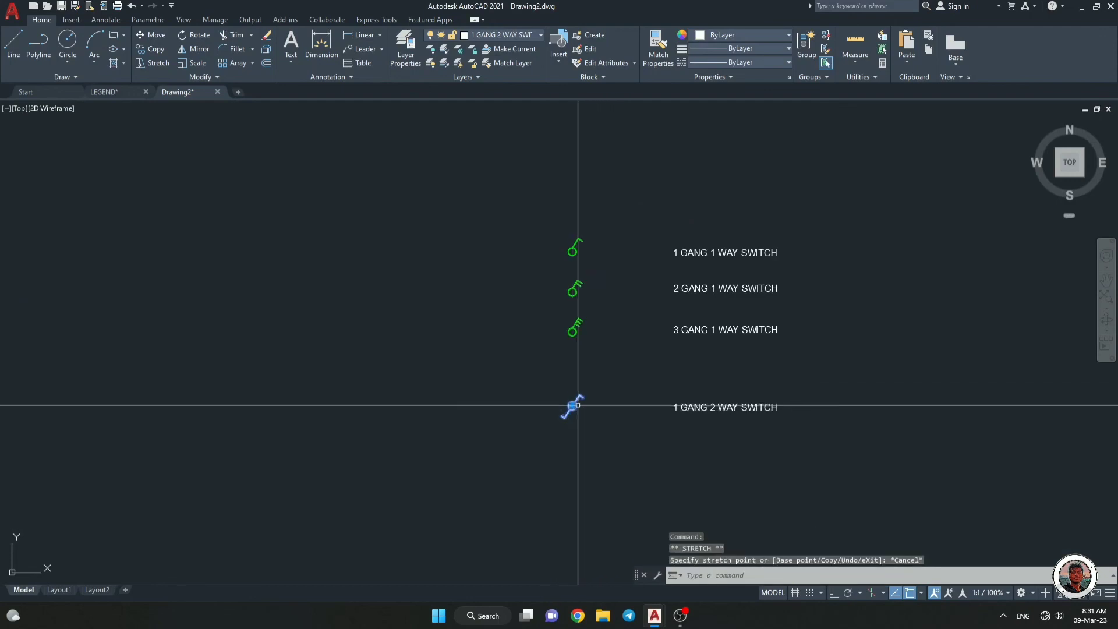
double_click(575, 406)
left_click(562, 393)
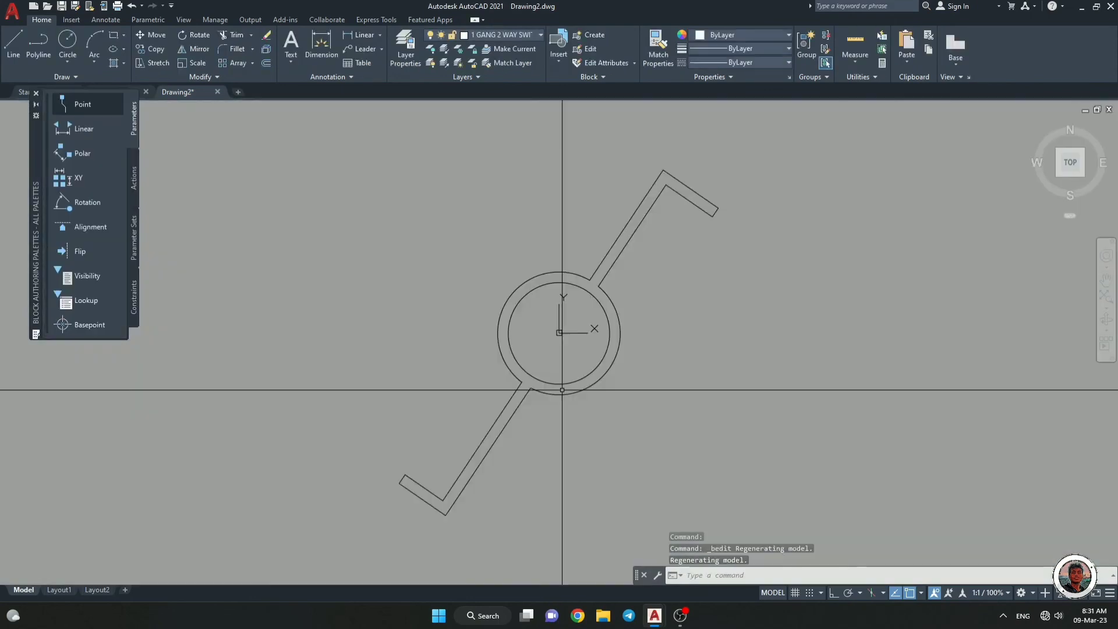
Recolour all objects in the 1 GANG 2 WAY SWITCH block green and save the block on closing the Block Editor.
key("ctrl+a")
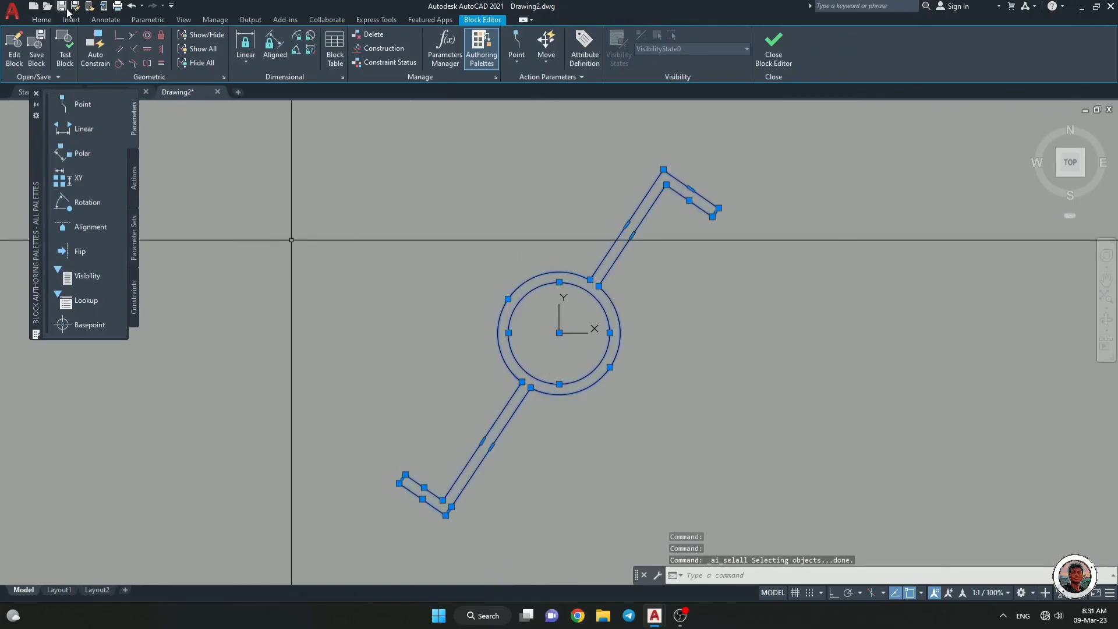
left_click(42, 20)
left_click(702, 44)
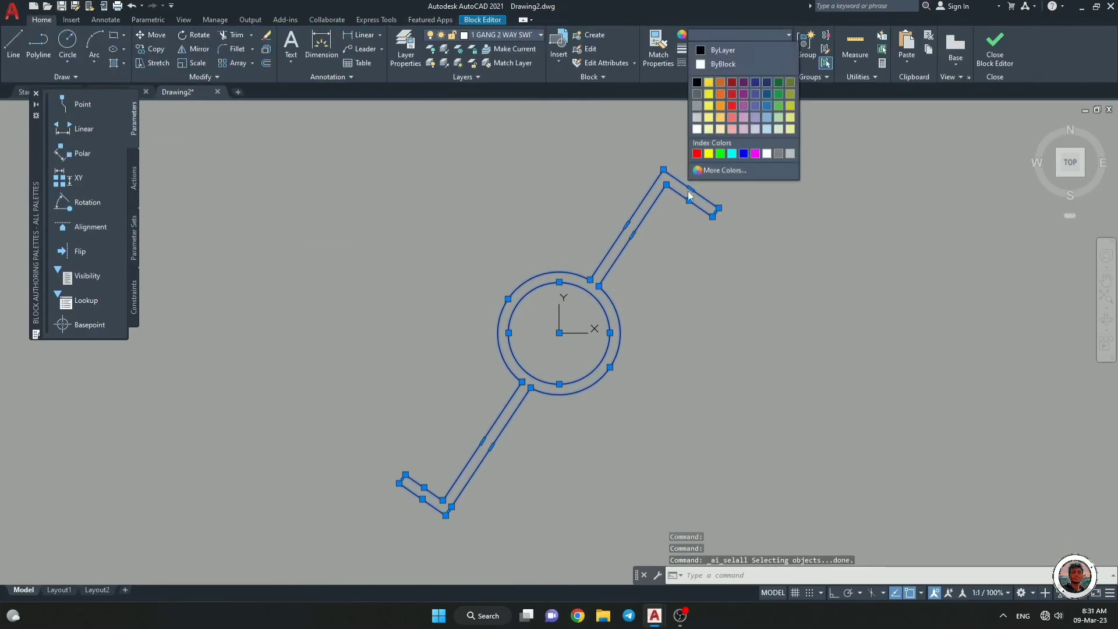
left_click(715, 153)
left_click(1004, 50)
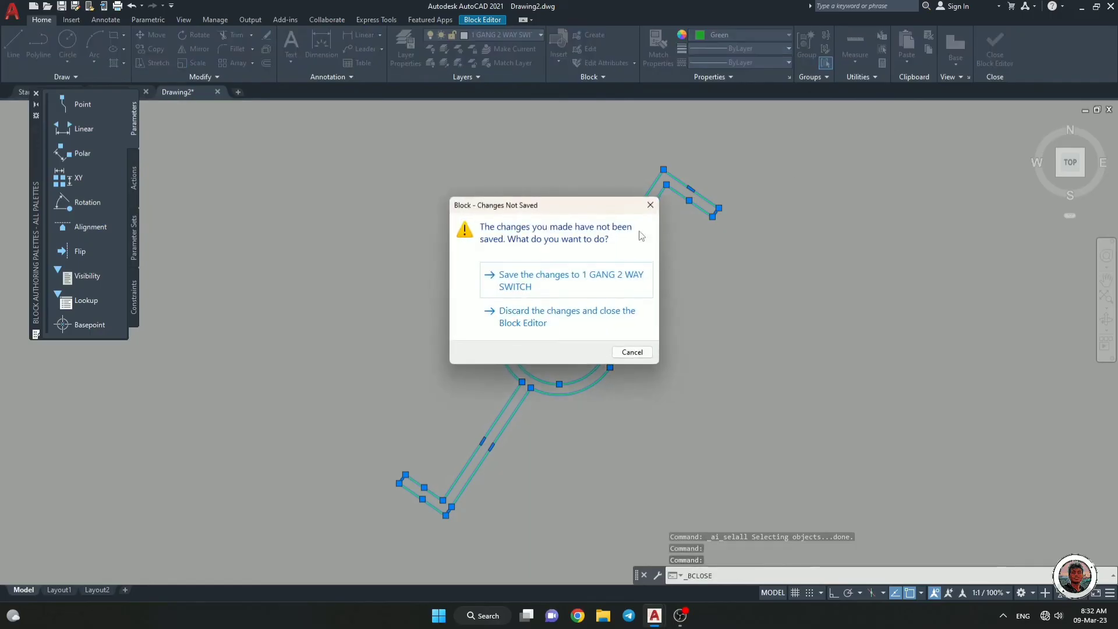
left_click(548, 270)
key("Escape")
Review the colour and shape of the four switch symbols beside their labels in the legend.
scroll(627, 314, "up", 4)
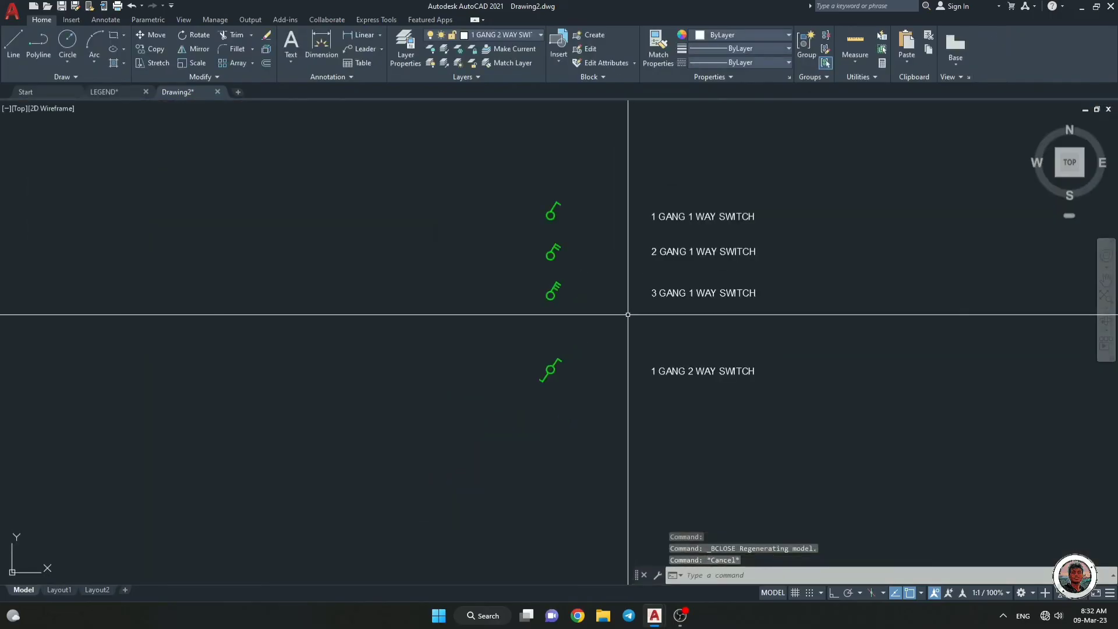
middle_click_drag(441, 227, 427, 260)
scroll(427, 260, "down", 2)
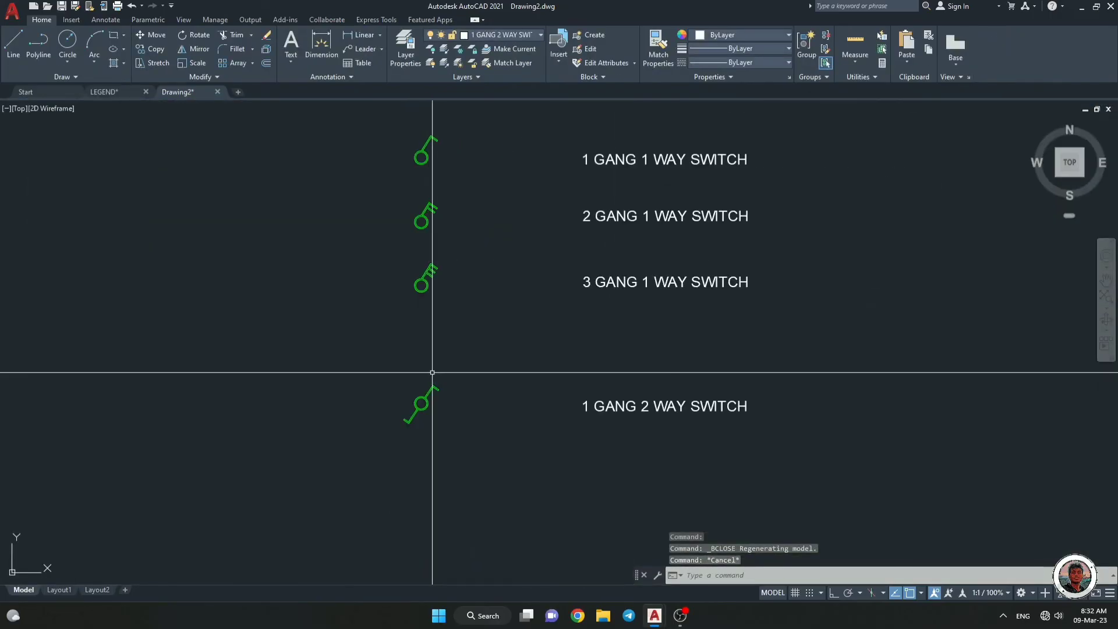
scroll(430, 371, "up", 2)
mouse_move(430, 371)
middle_mouse_down()
mouse_move(445, 332)
mouse_move(445, 342)
middle_mouse_up()
scroll(434, 345, "down", 3)
scroll(446, 318, "up", 2)
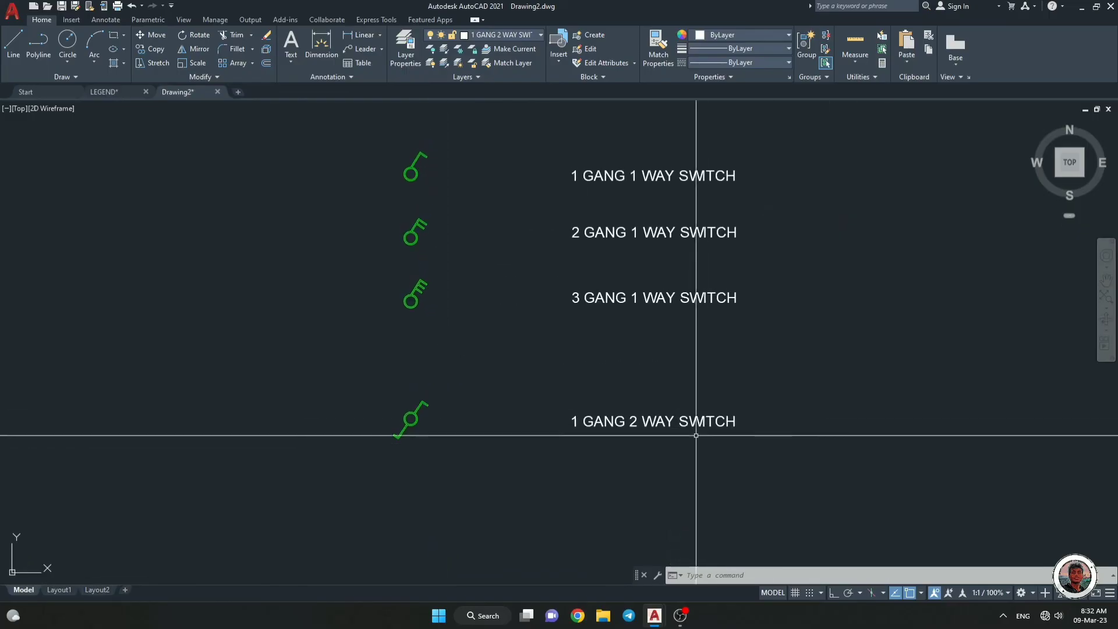